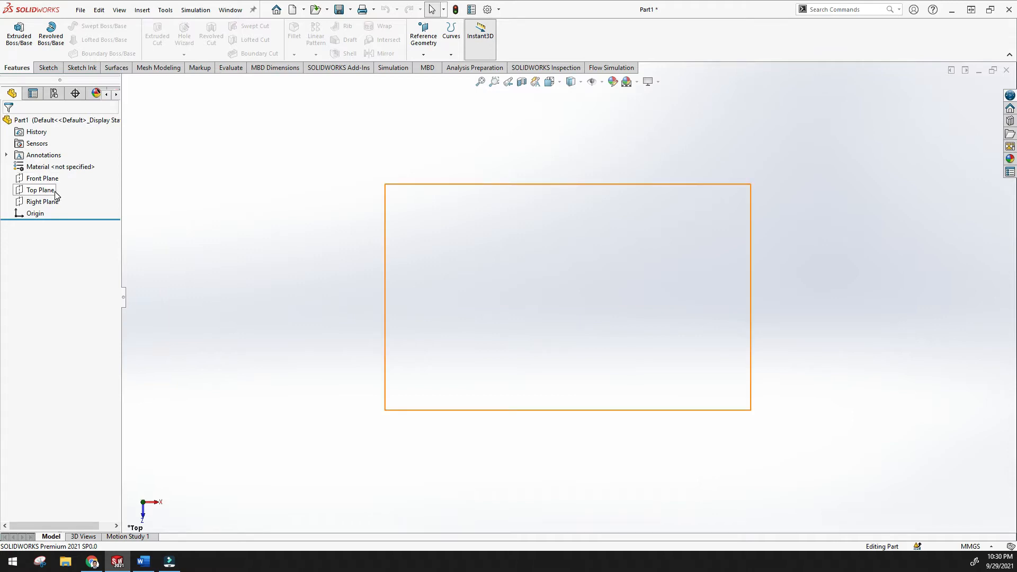
Begin a reference plane offset from the Top Plane, with the number of planes set to 2
left_click(49, 190)
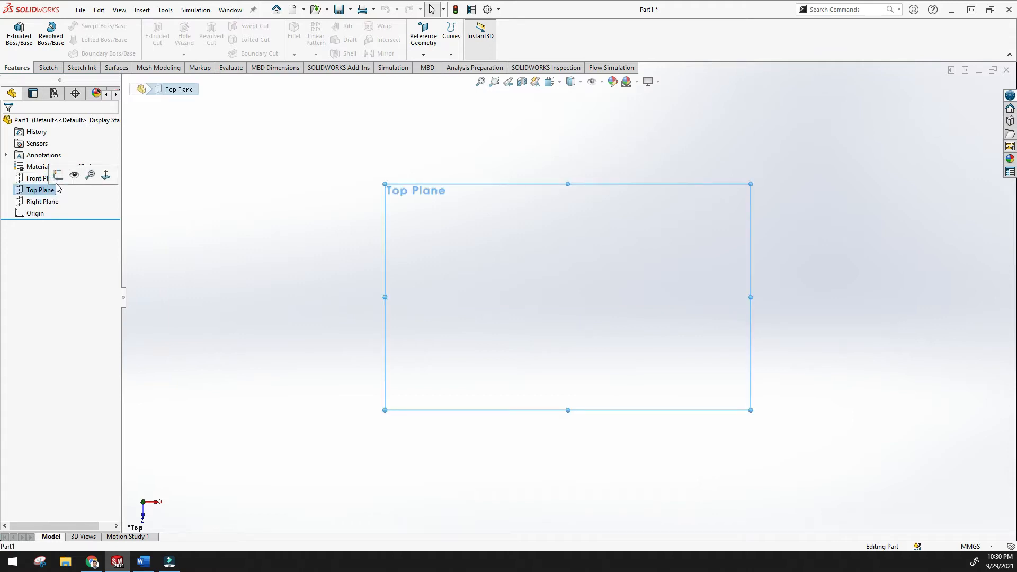
left_click(191, 254)
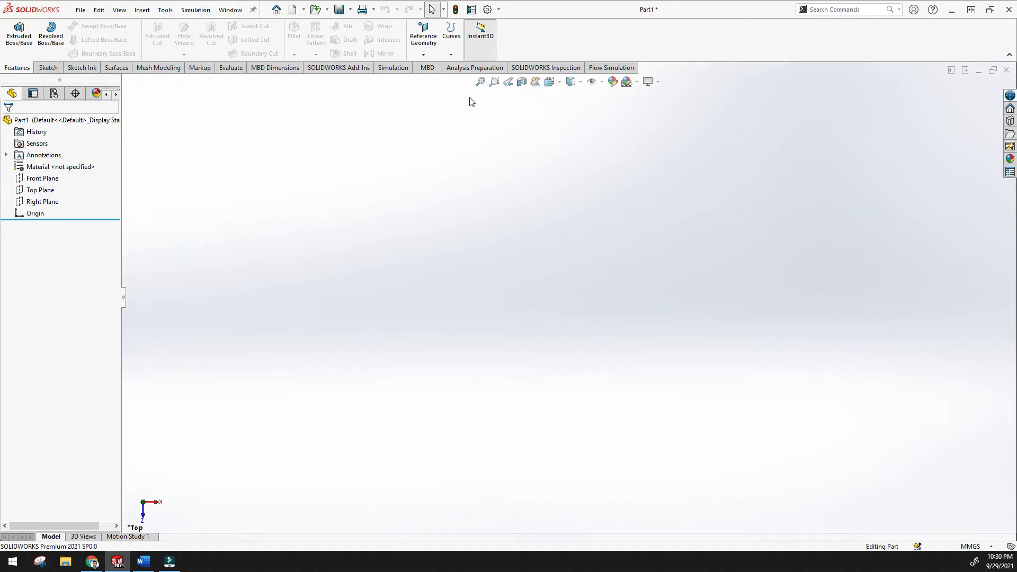
left_click(423, 54)
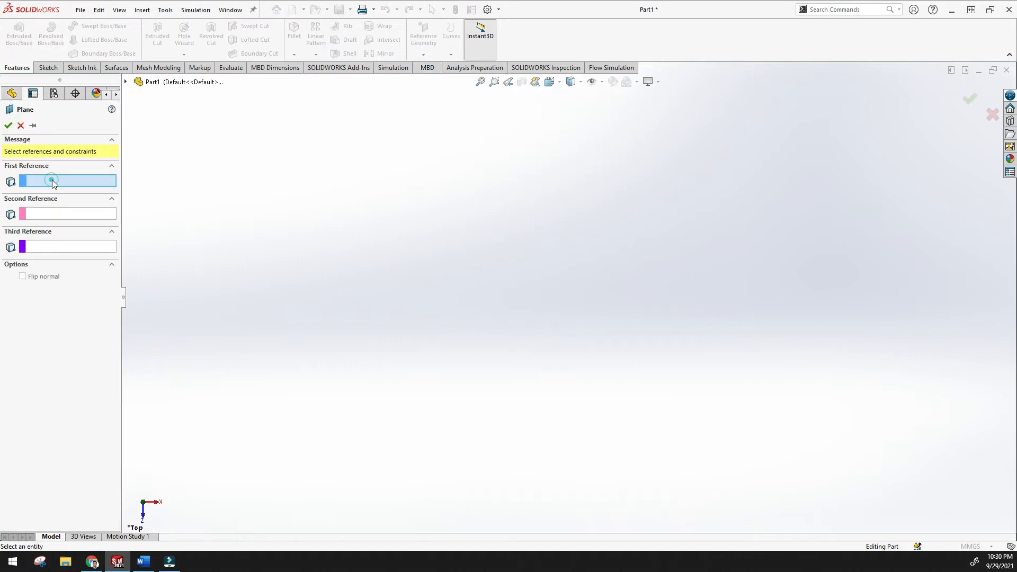
left_click(125, 81)
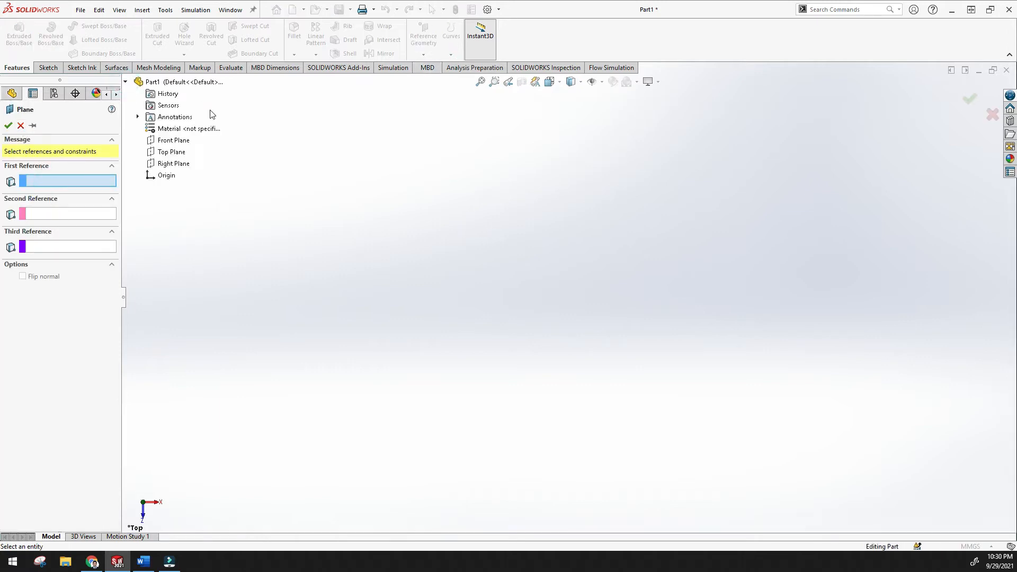
left_click(179, 153)
middle_click_drag(333, 267, 241, 330)
left_click(111, 283)
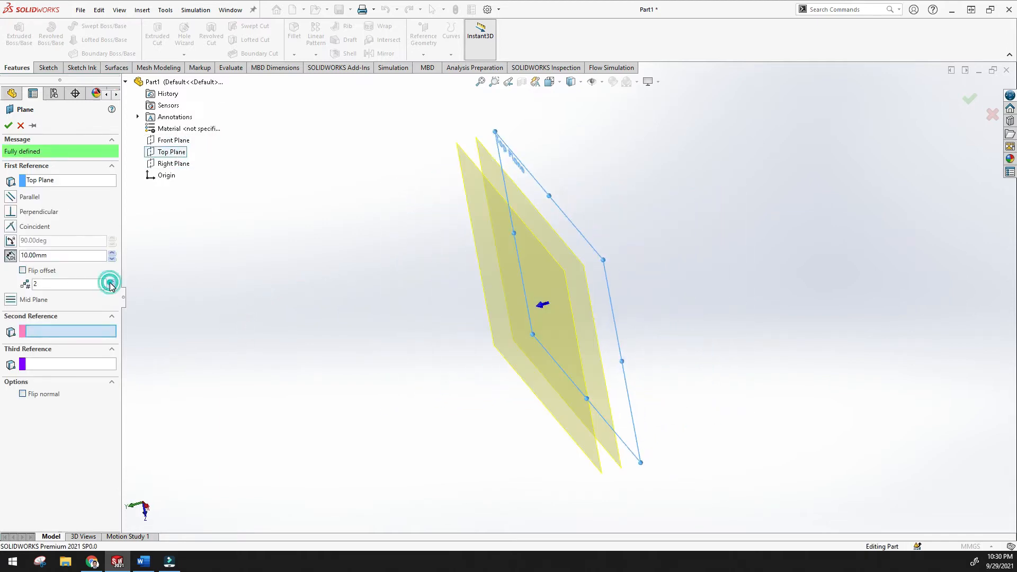
middle_click_drag(351, 287, 328, 298)
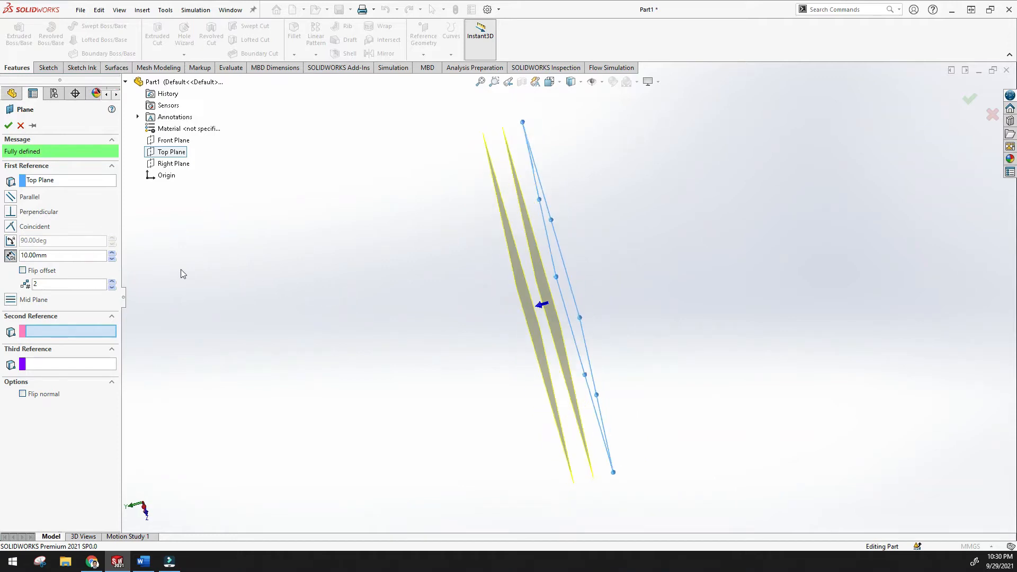
Set the plane offset to 70 mm and the number of planes to 3, and create the parallel planes
left_click(111, 254)
left_click(112, 254)
left_click(112, 254)
left_click(112, 254)
left_click(112, 253)
left_click(112, 254)
middle_click_drag(229, 317, 288, 308)
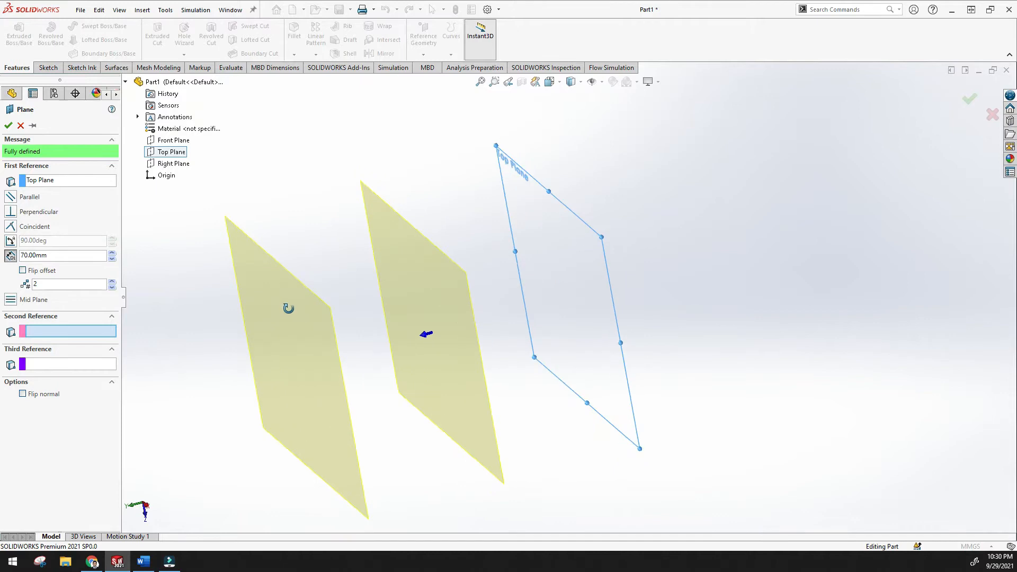
left_click(112, 283)
left_click(9, 126)
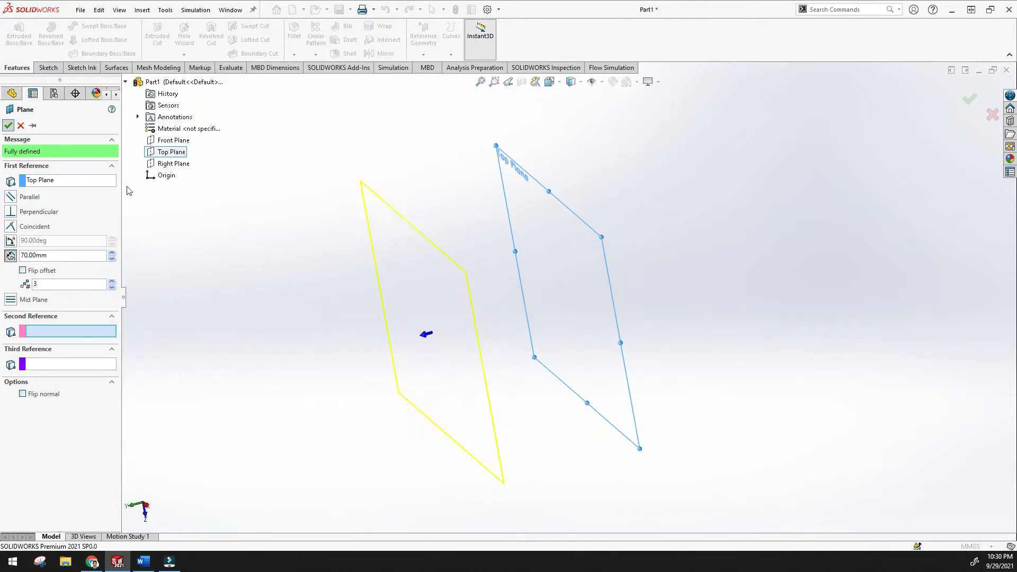
scroll(385, 310, "up", 5)
middle_click_drag(384, 310, 408, 212)
left_click(480, 82)
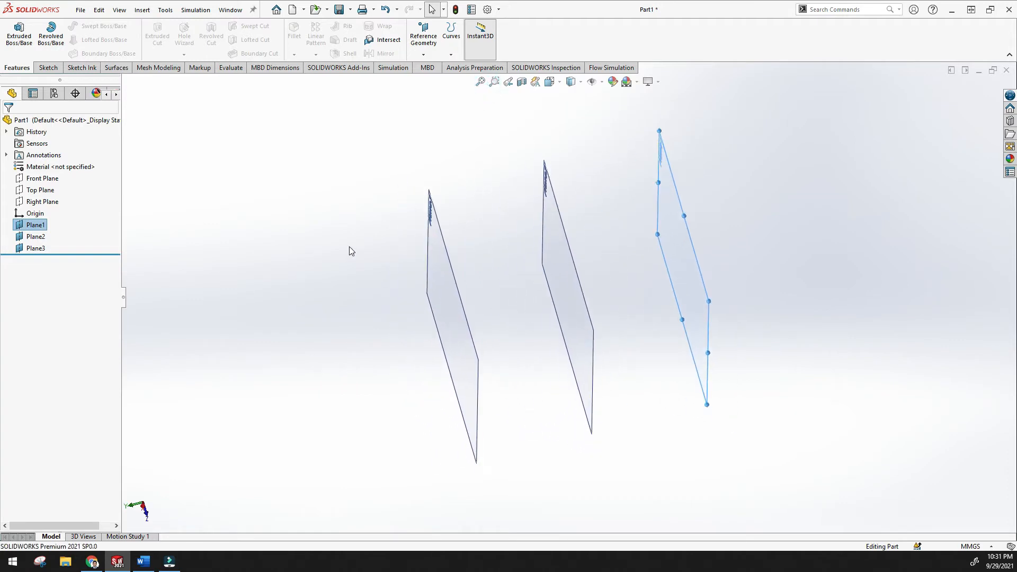
Sketch a hexagon on Plane1 centred on the origin, with an inscribed circle about 58 mm in diameter
right_click(44, 229)
left_click(47, 209)
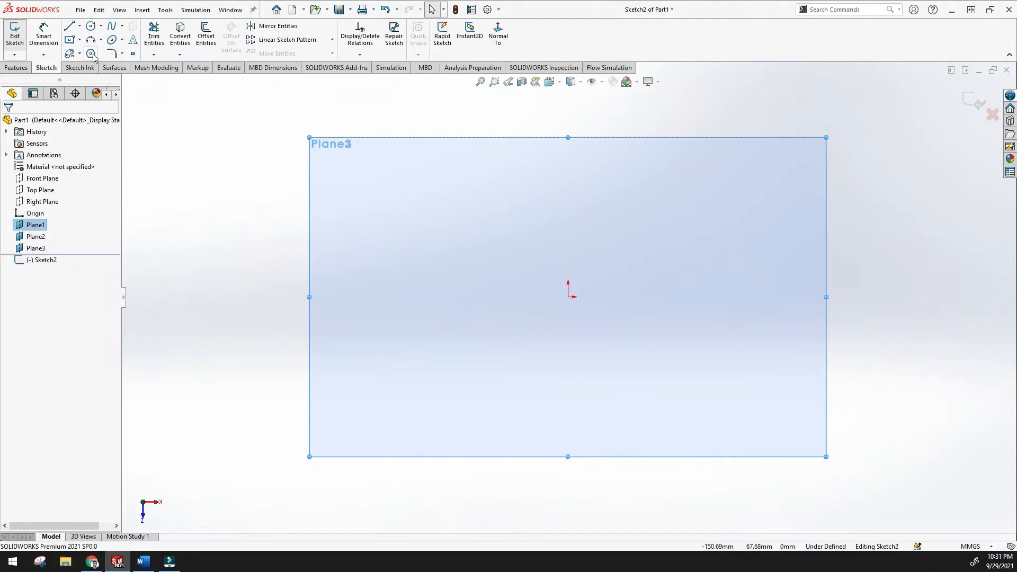
left_click(91, 54)
left_click_drag(568, 297, 630, 373)
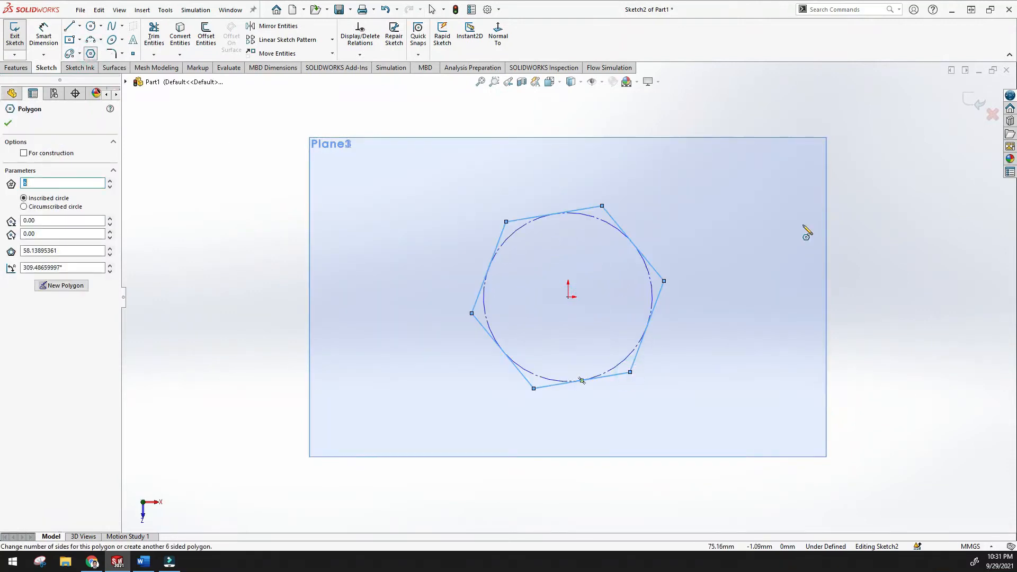
left_click(8, 125)
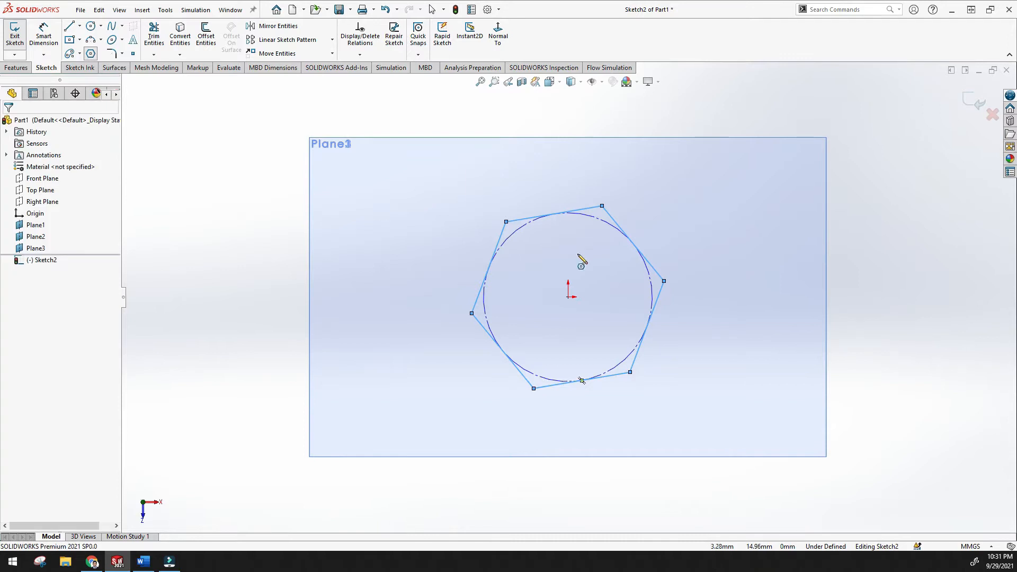
left_click(970, 102)
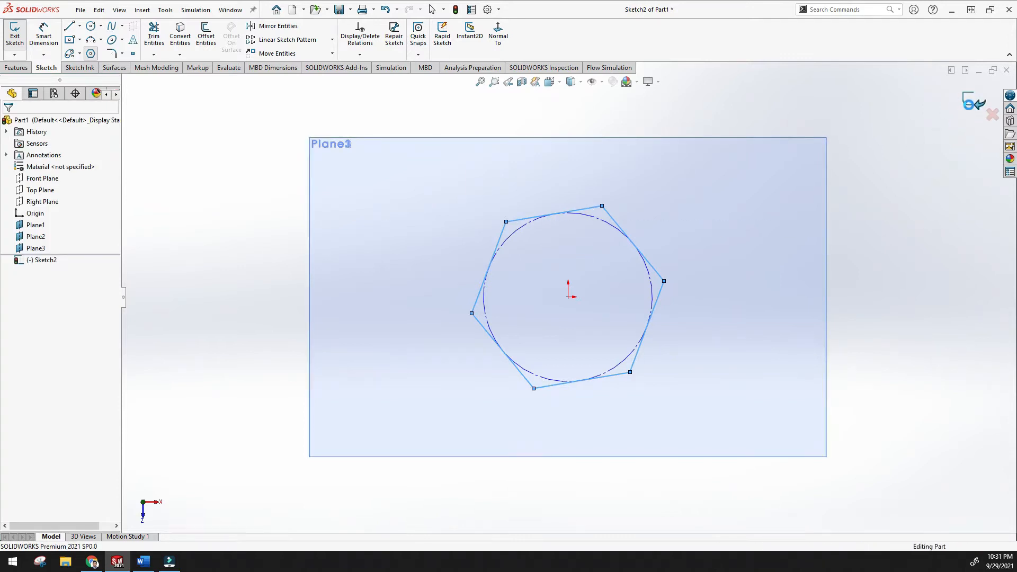
Sketch a circle of about 20.3 mm radius on Plane2, centred on the origin
mouse_move(379, 216)
middle_mouse_down()
mouse_move(316, 241)
mouse_move(286, 191)
middle_mouse_up()
left_click(286, 191)
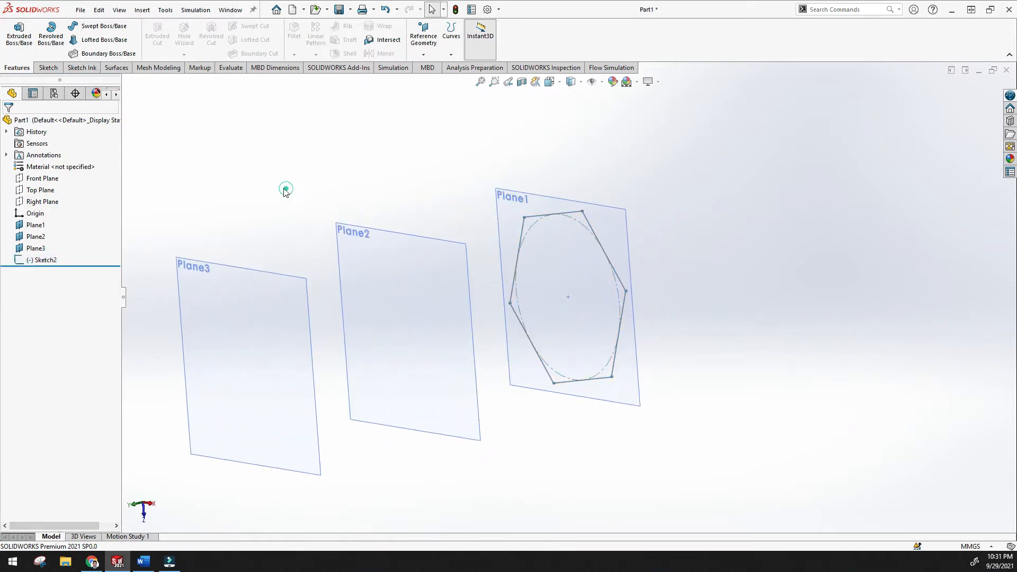
left_click(45, 237)
left_click(50, 214)
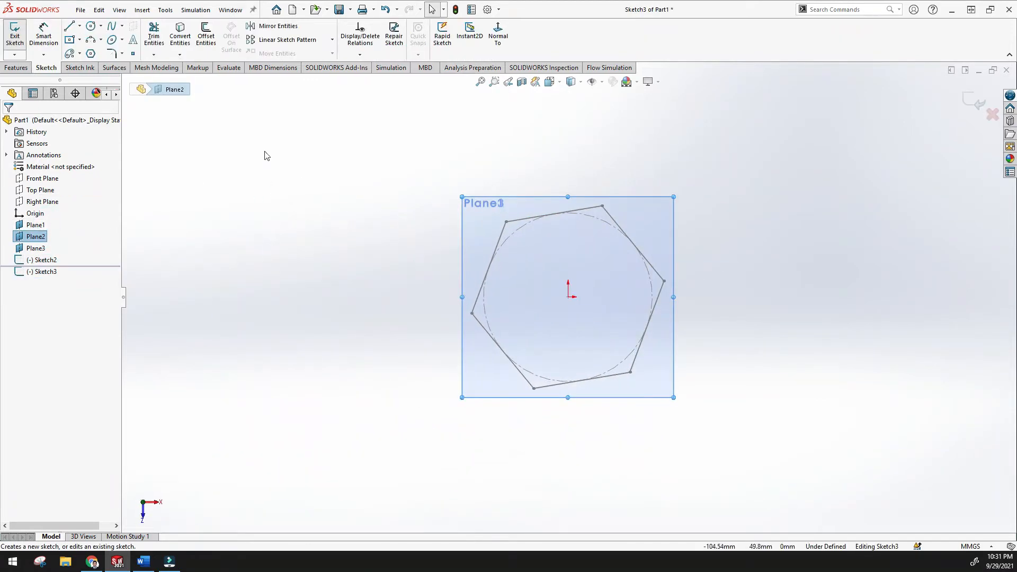
left_click(91, 27)
left_click(568, 297)
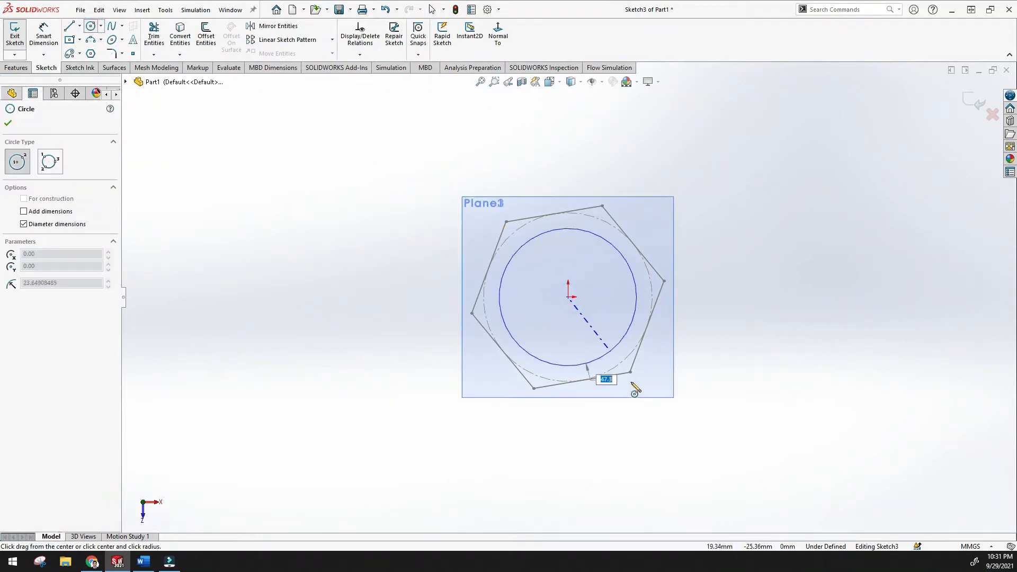
left_click(607, 344)
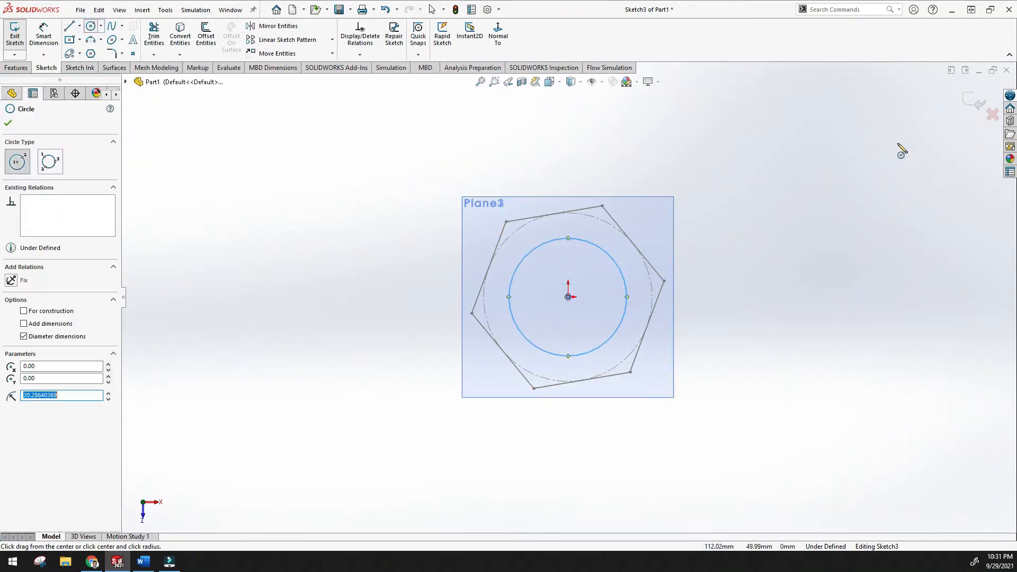
left_click(974, 103)
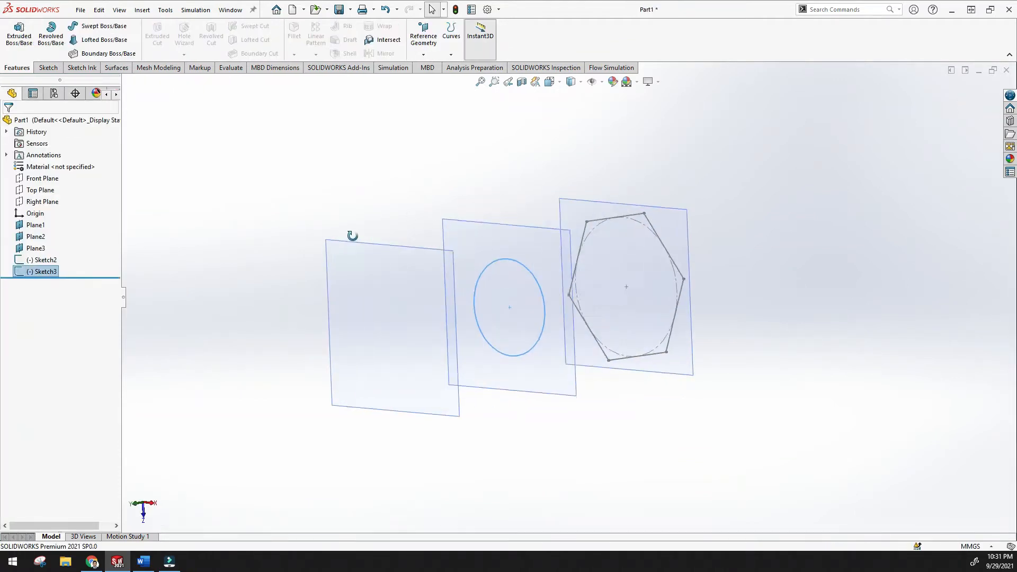
Sketch a six-sided polygon on Plane3, centred on the origin and larger than the hexagon on Plane1
right_click(366, 295)
left_click(391, 281)
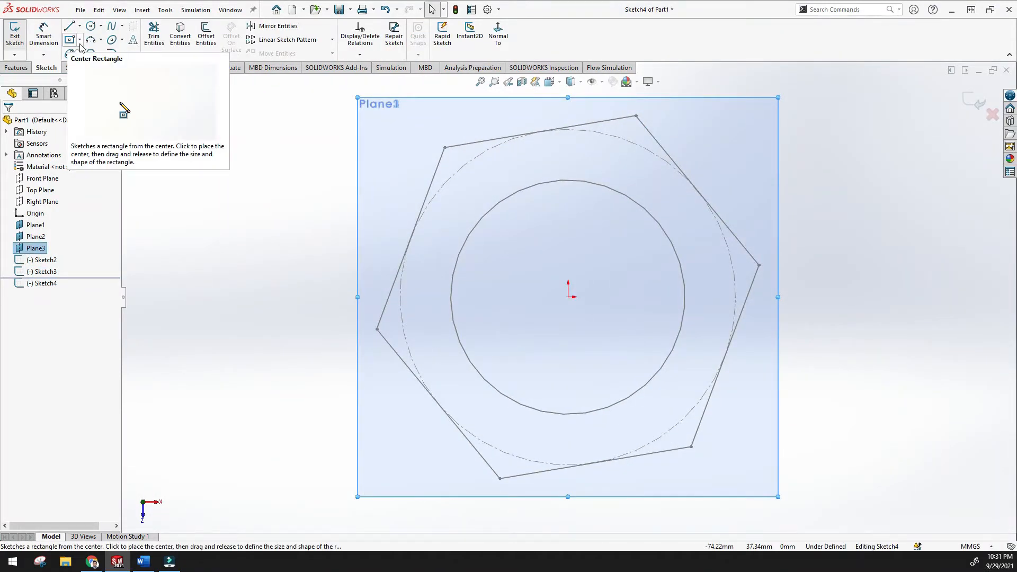
left_click(90, 53)
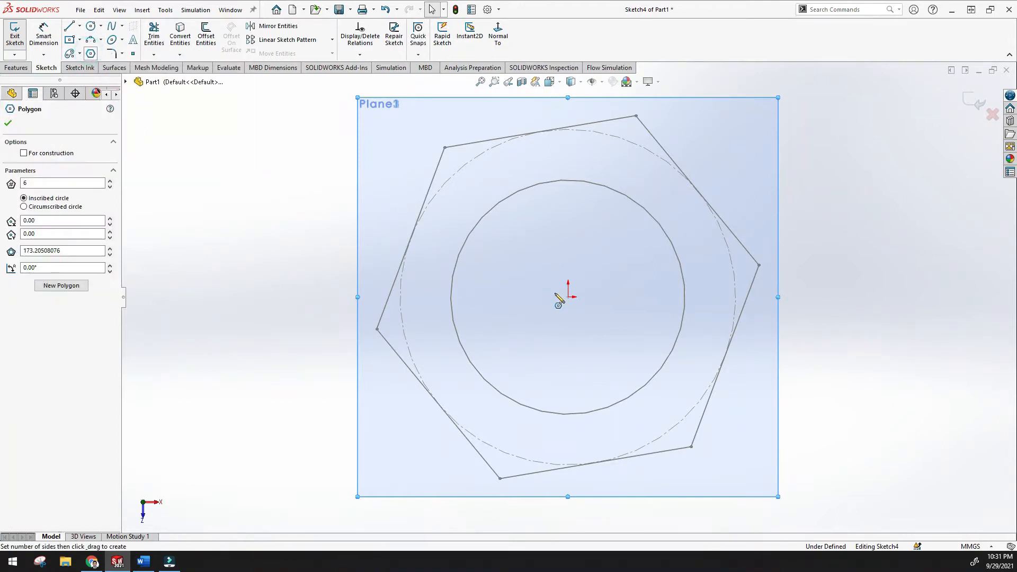
left_click(568, 296)
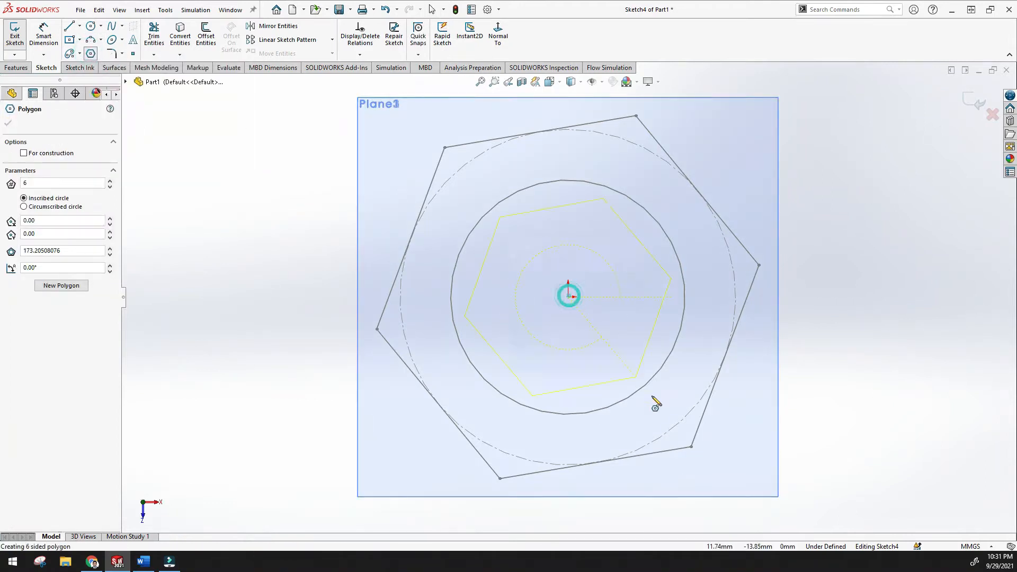
left_click(739, 489)
key("Escape")
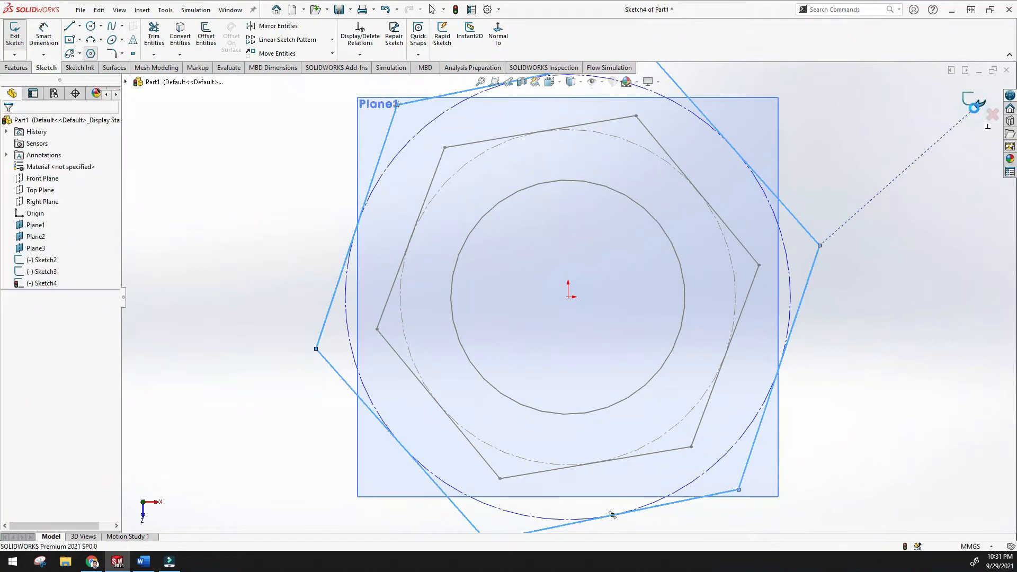
left_click(975, 106)
Start a Lofted Boss/Base and remove the preselected Plane3 hexagon from its profiles
mouse_move(859, 197)
middle_mouse_down()
mouse_move(796, 245)
mouse_move(779, 234)
mouse_move(777, 271)
middle_mouse_up()
middle_click_drag(511, 234, 499, 253)
left_click(482, 82)
scroll(433, 226, "up", 2)
scroll(432, 230, "up", 2)
middle_click_drag(372, 284, 407, 183)
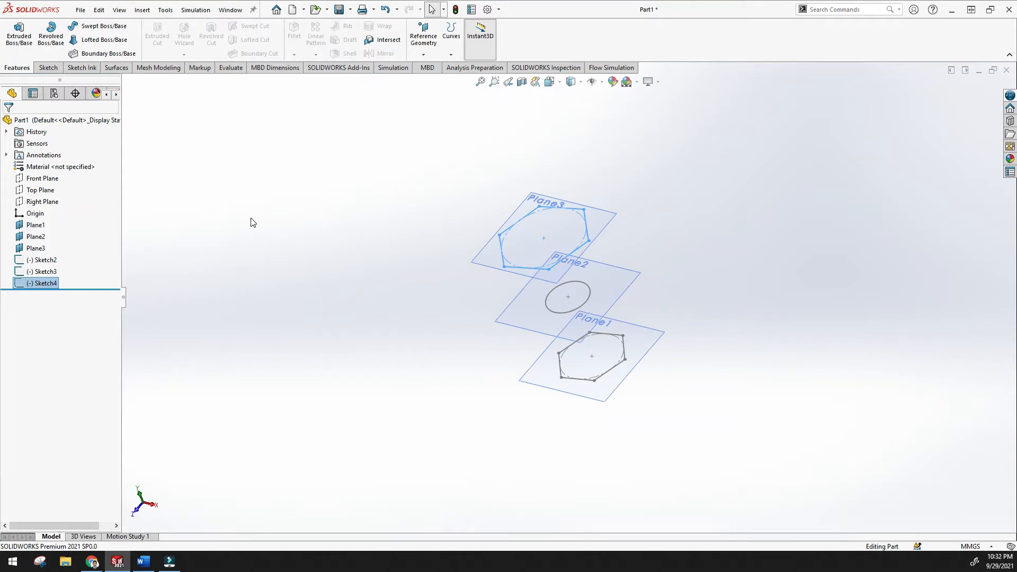
left_click(104, 40)
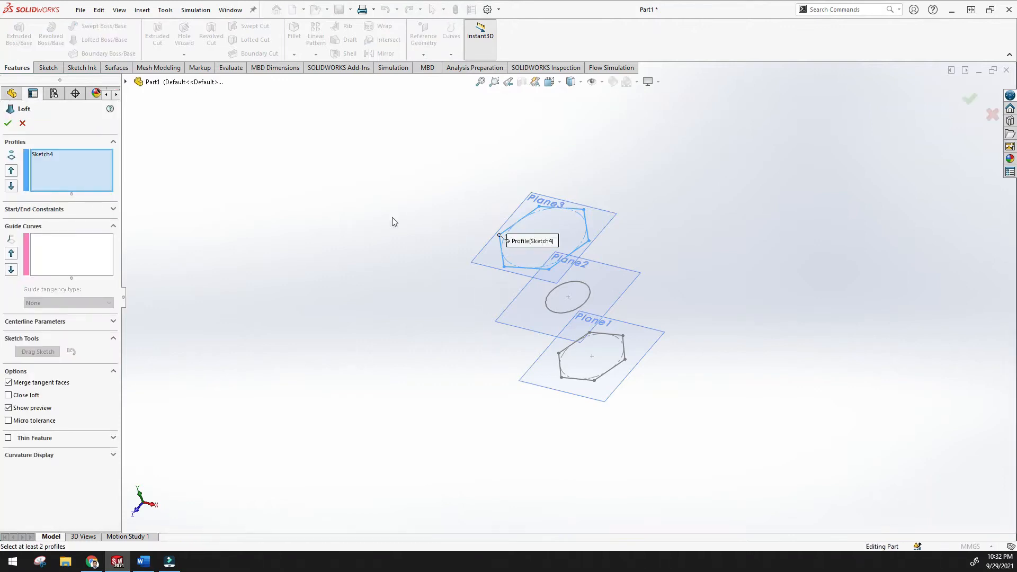
middle_click_drag(549, 261, 547, 278)
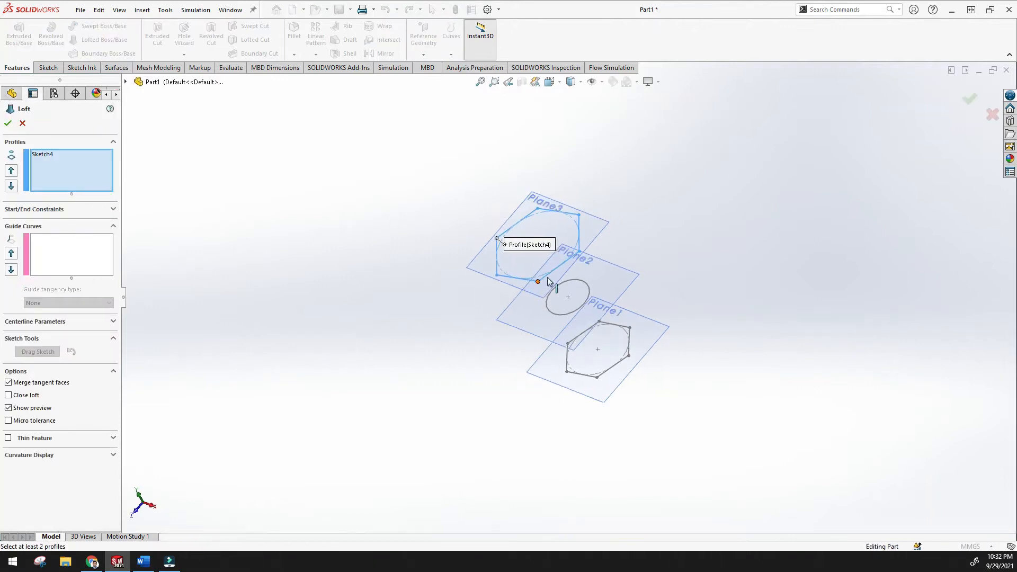
right_click(48, 156)
left_click(88, 165)
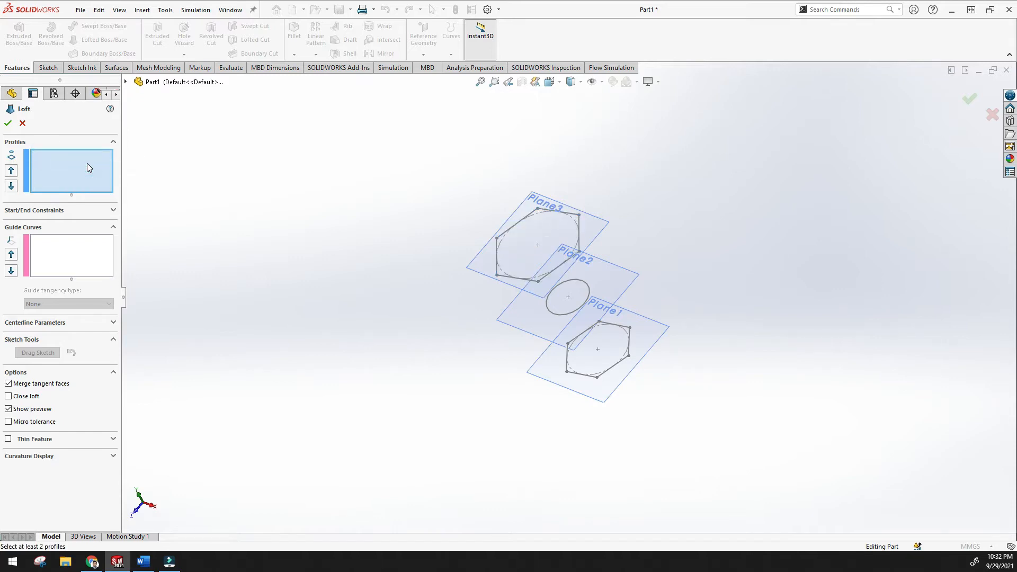
Select the Plane1 hexagon, the Plane2 circle and the Plane3 hexagon, in that order, as the loft profiles
mouse_move(423, 340)
middle_mouse_down()
mouse_move(378, 286)
mouse_move(347, 327)
mouse_move(382, 325)
middle_mouse_up()
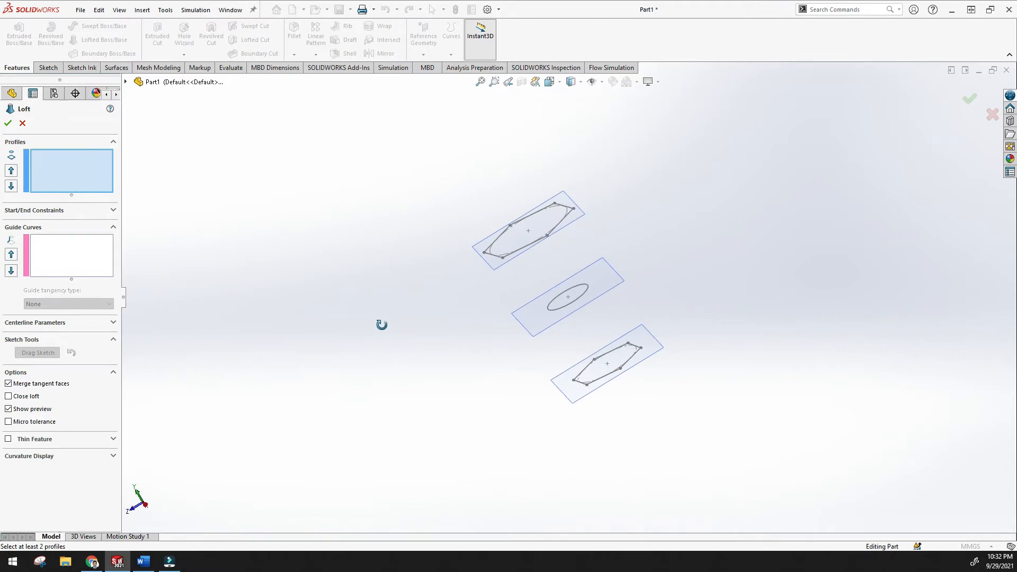
left_click(604, 382)
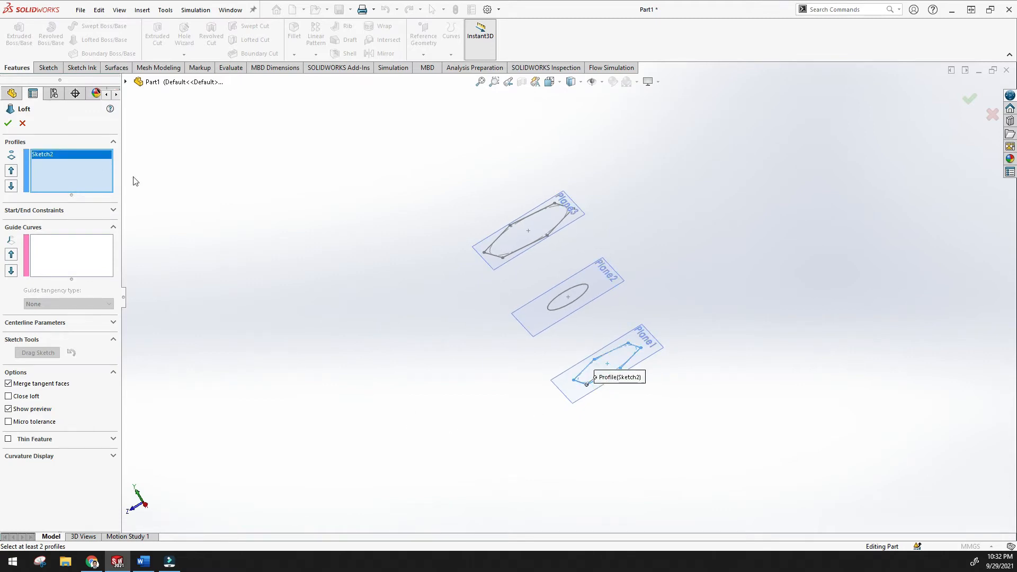
left_click(566, 306)
mouse_move(472, 335)
middle_mouse_down()
mouse_move(450, 356)
mouse_move(431, 288)
mouse_move(496, 302)
middle_mouse_up()
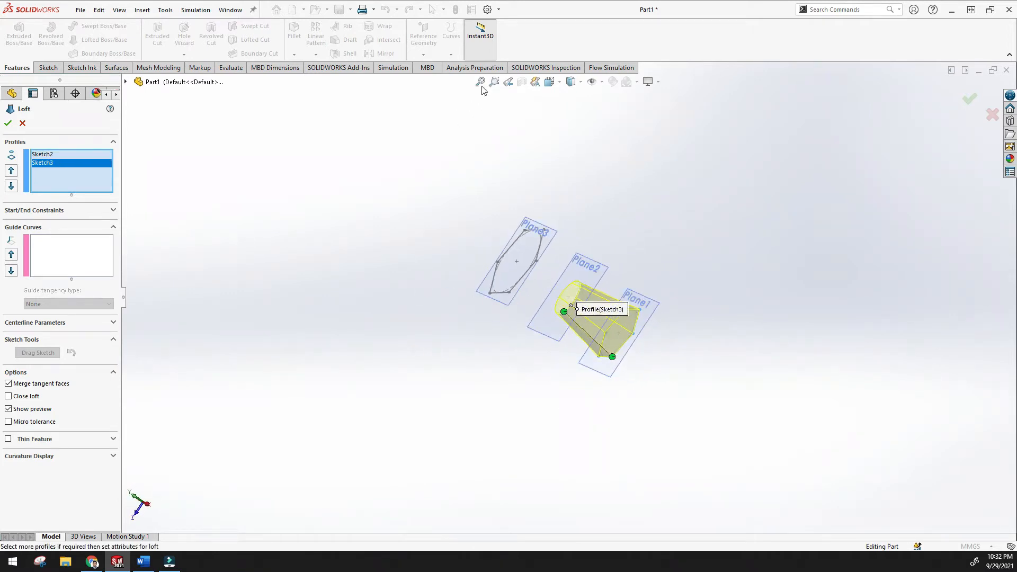
left_click(481, 82)
scroll(695, 390, "down", 2)
middle_click_drag(695, 390, 658, 385)
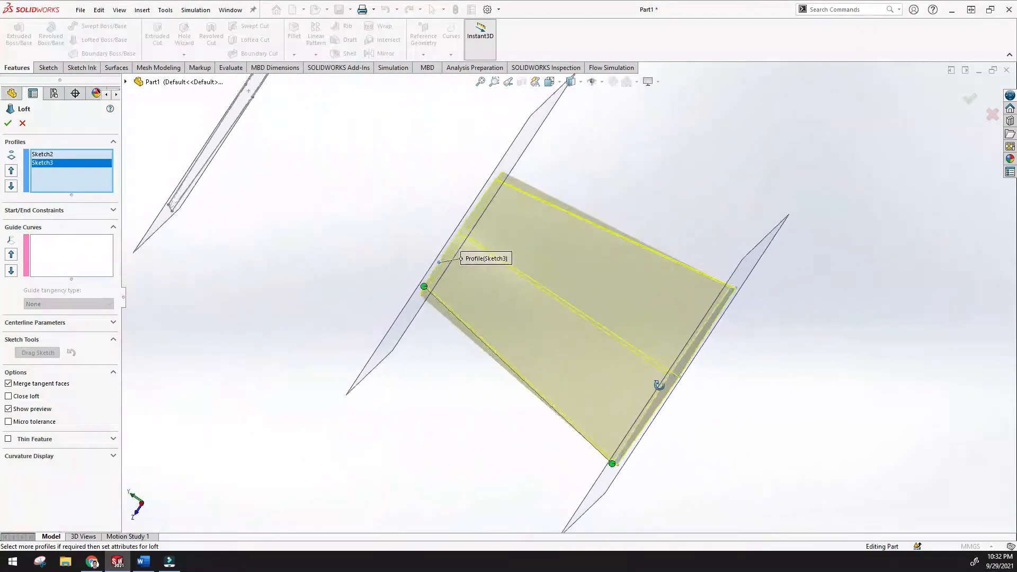
scroll(567, 299, "up", 3)
middle_click_drag(439, 247, 424, 228)
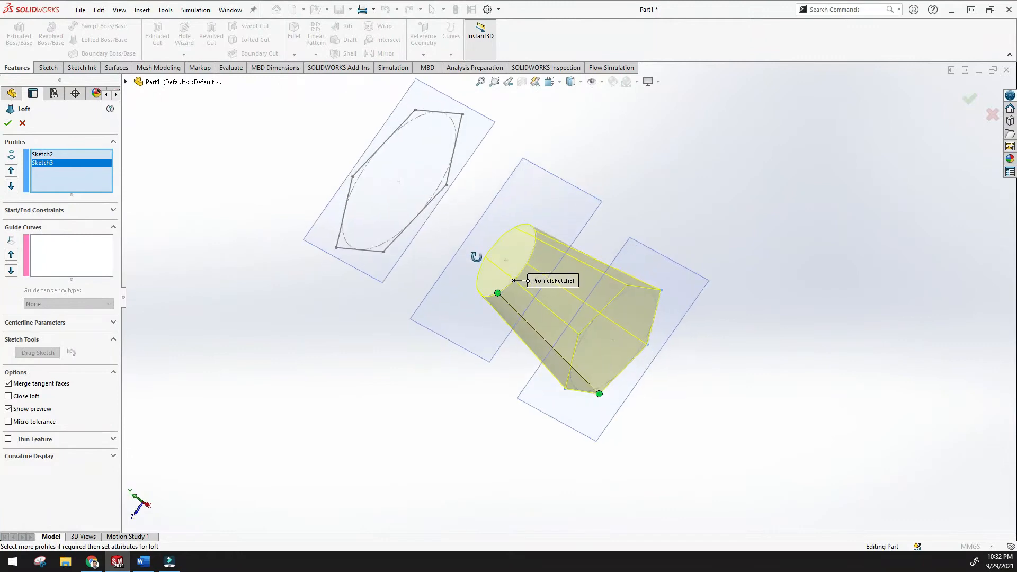
left_click(407, 228)
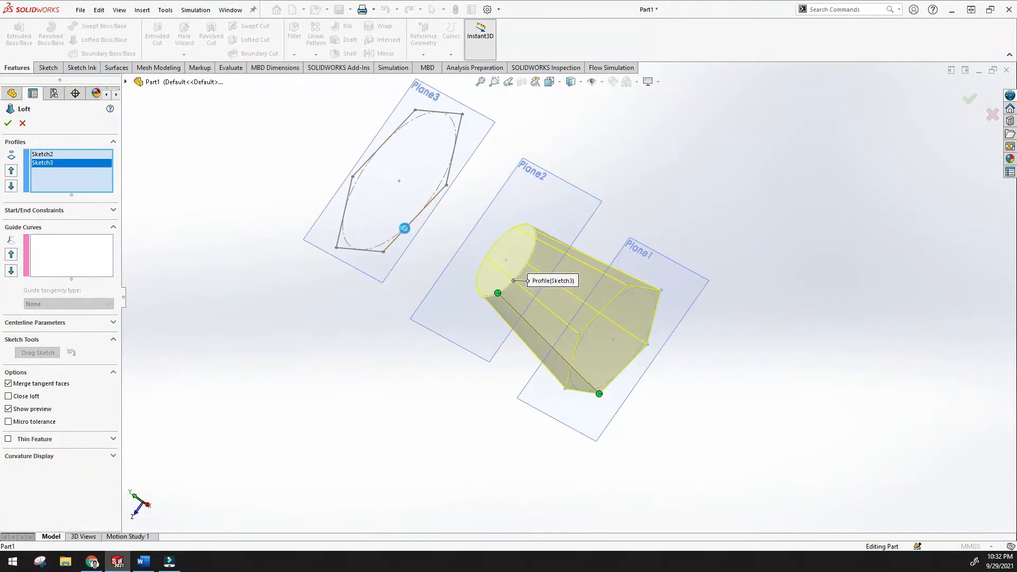
Examine the three-profile loft preview from several angles and activate the guide curve selection
scroll(438, 267, "up", 3)
middle_click_drag(437, 267, 424, 147)
left_click(480, 82)
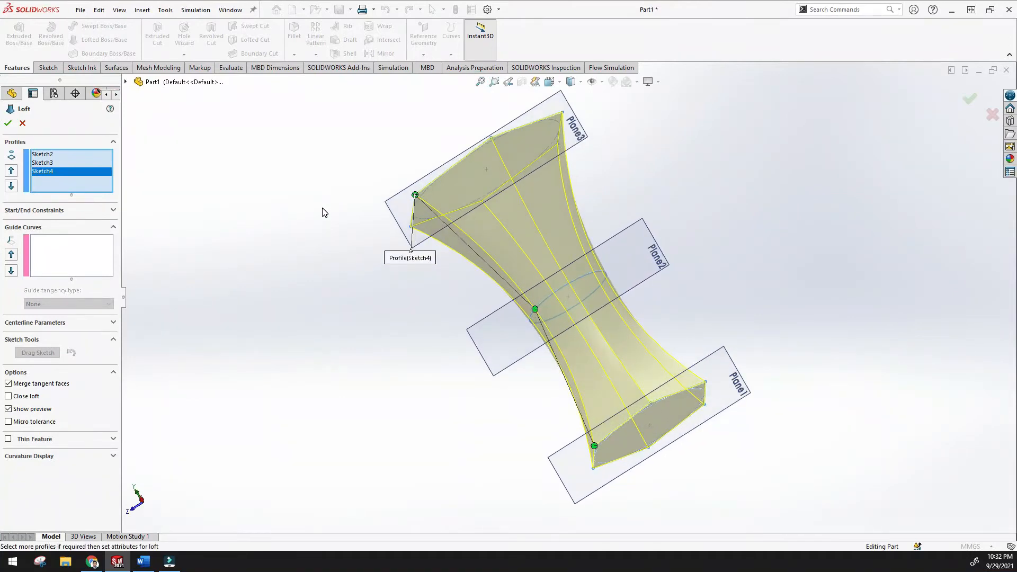
middle_click_drag(324, 212, 294, 247)
left_click(83, 255)
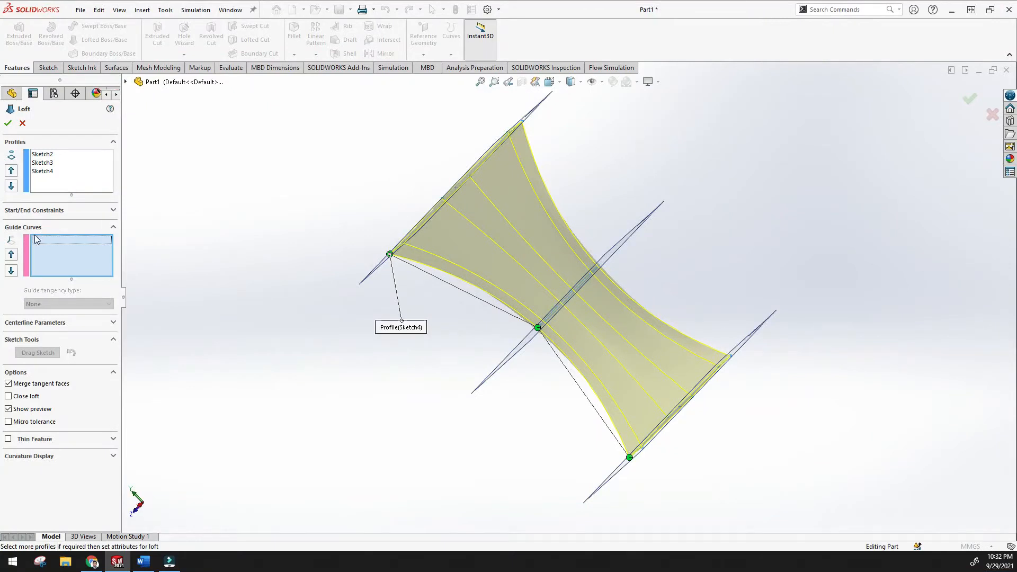
middle_click_drag(328, 284, 326, 343)
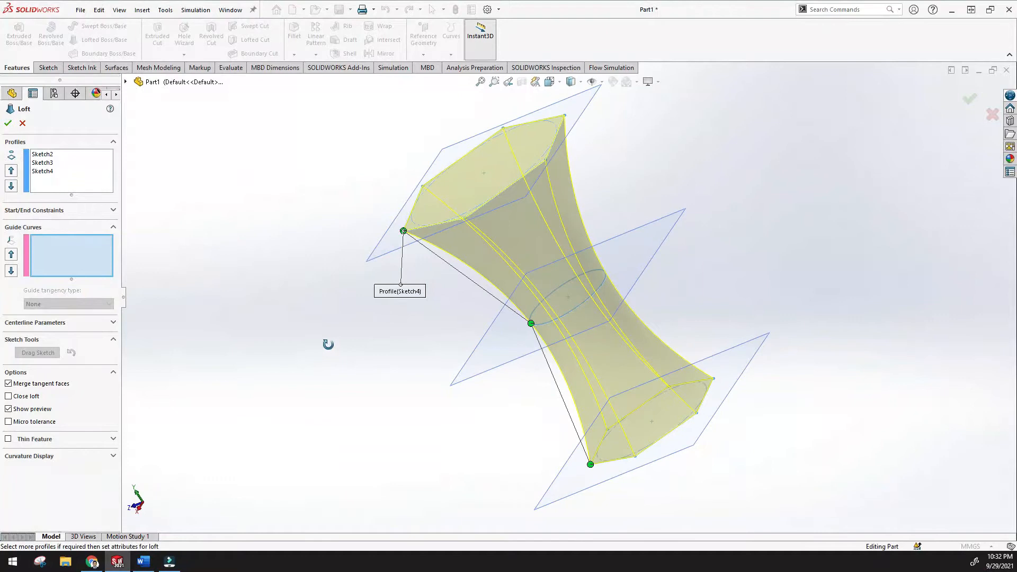
Expand the loft's start/end constraints and try reordering the profiles so the Plane3 hexagon precedes the Plane2 circle
scroll(501, 255, "up", 4)
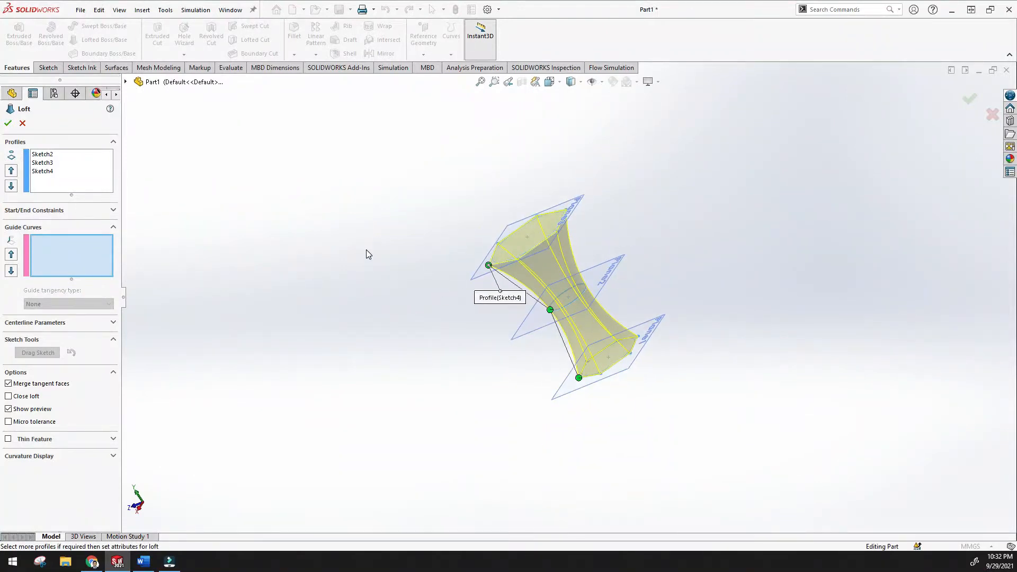
scroll(520, 300, "down", 4)
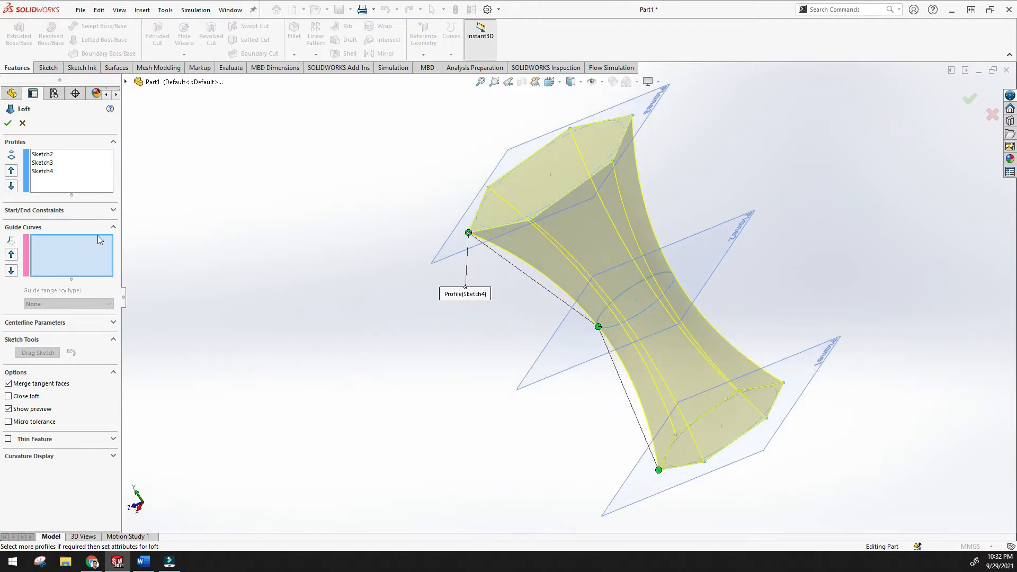
left_click(113, 211)
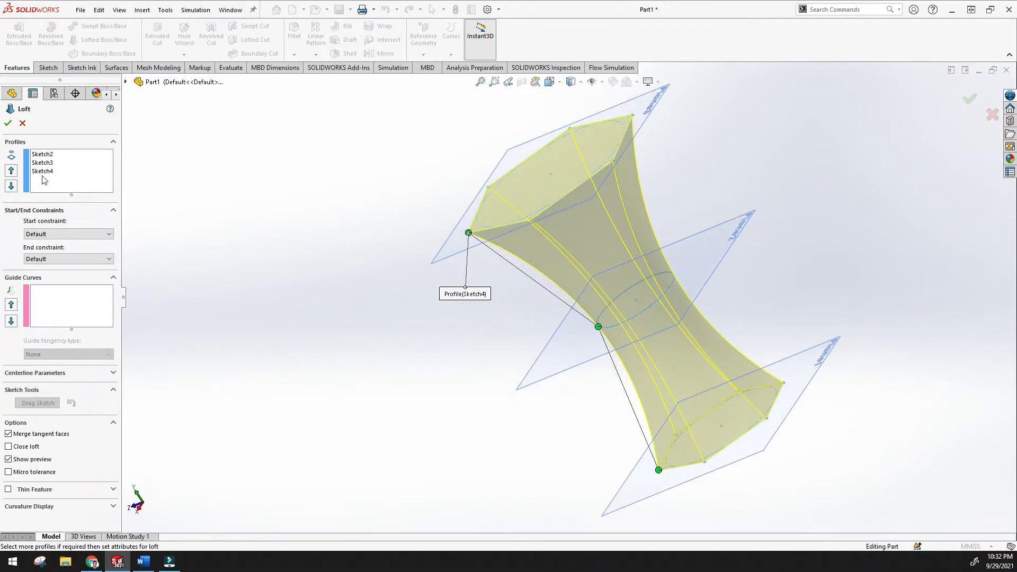
left_click(11, 171)
left_click(11, 185)
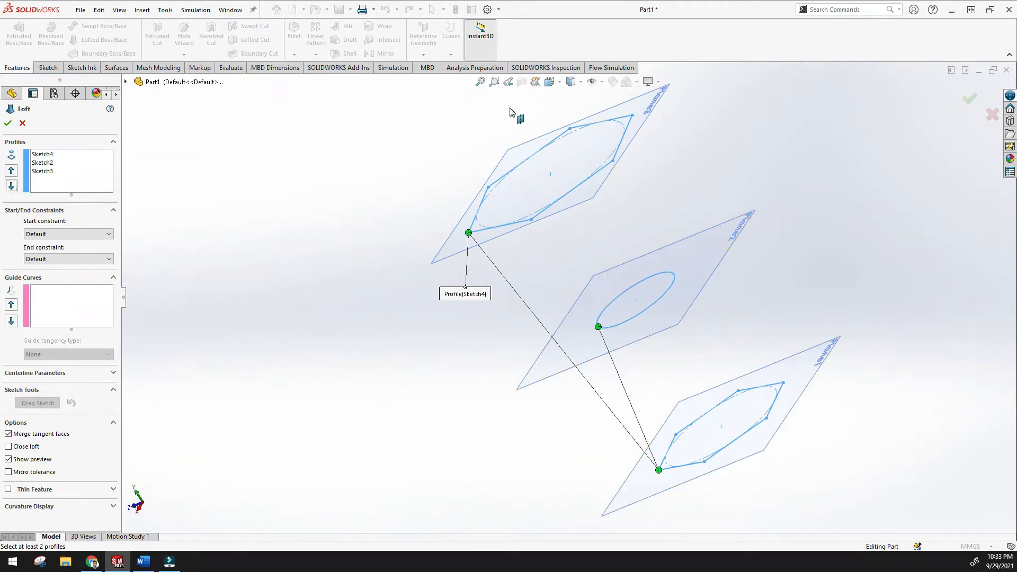
left_click(481, 82)
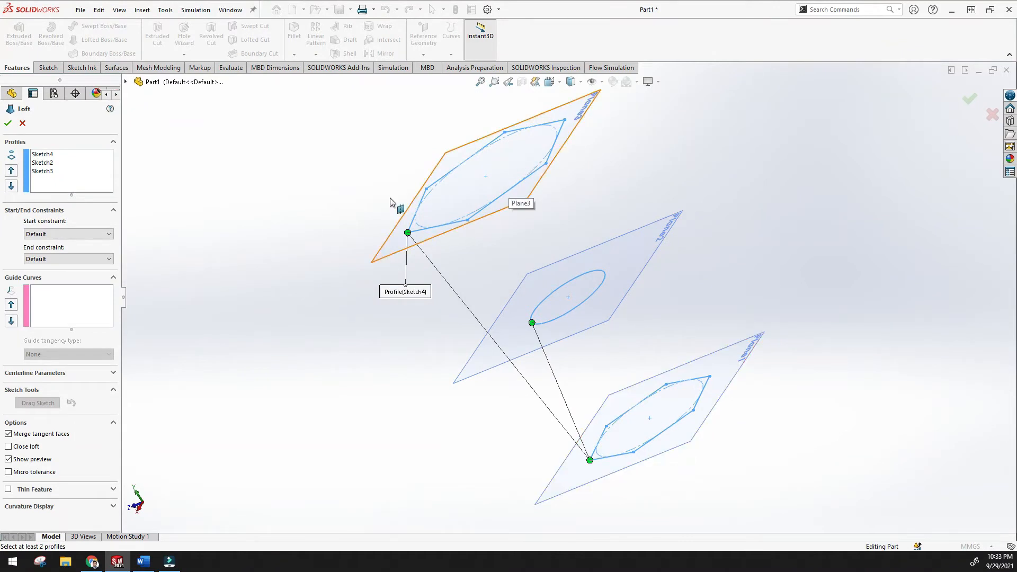
left_click(11, 187)
left_click(11, 186)
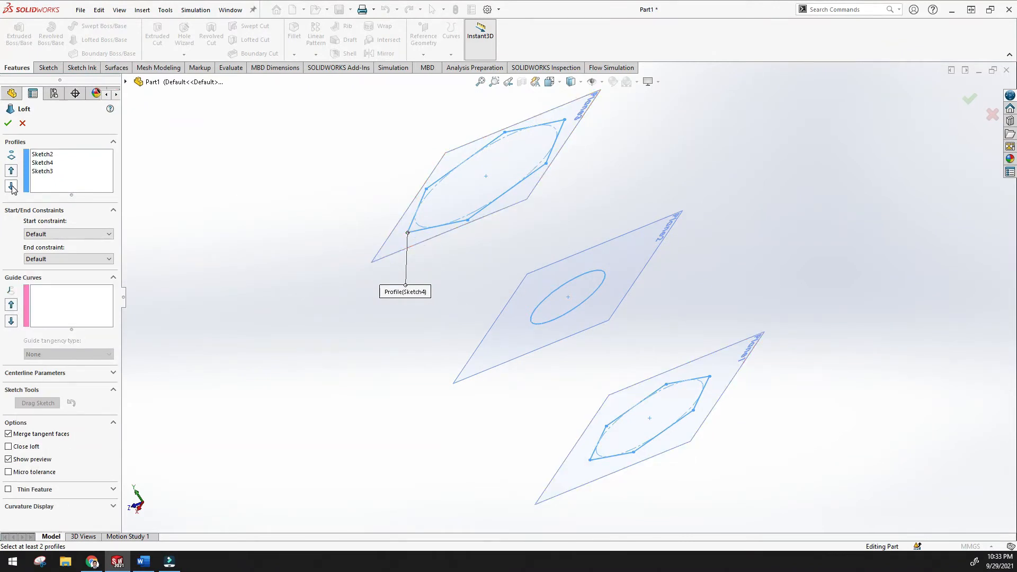
left_click(12, 187)
Clear the loft profiles and reselect them in the order Plane3 hexagon, Plane2 circle, Plane1 hexagon
left_click(47, 155)
right_click(49, 158)
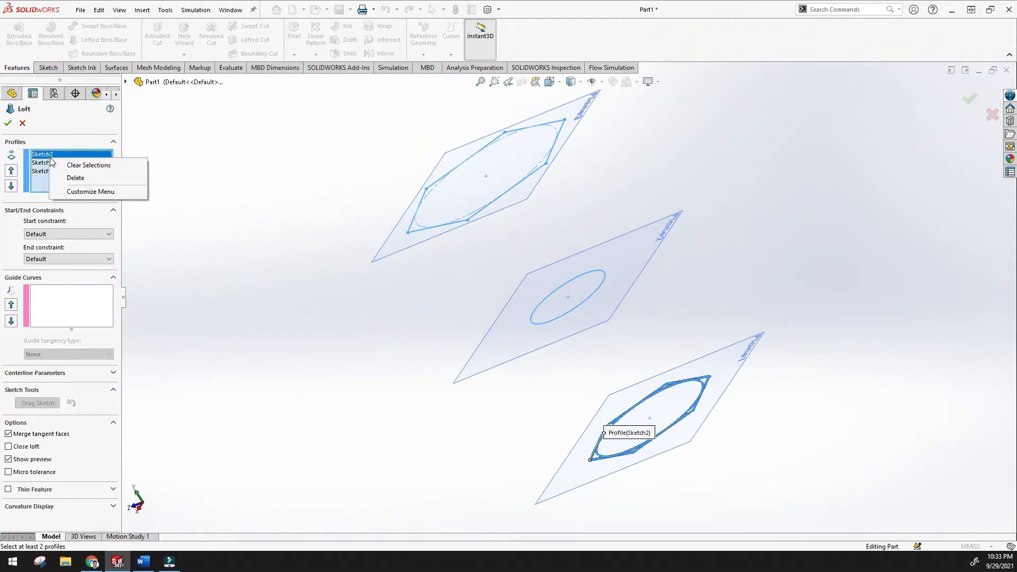
left_click(80, 165)
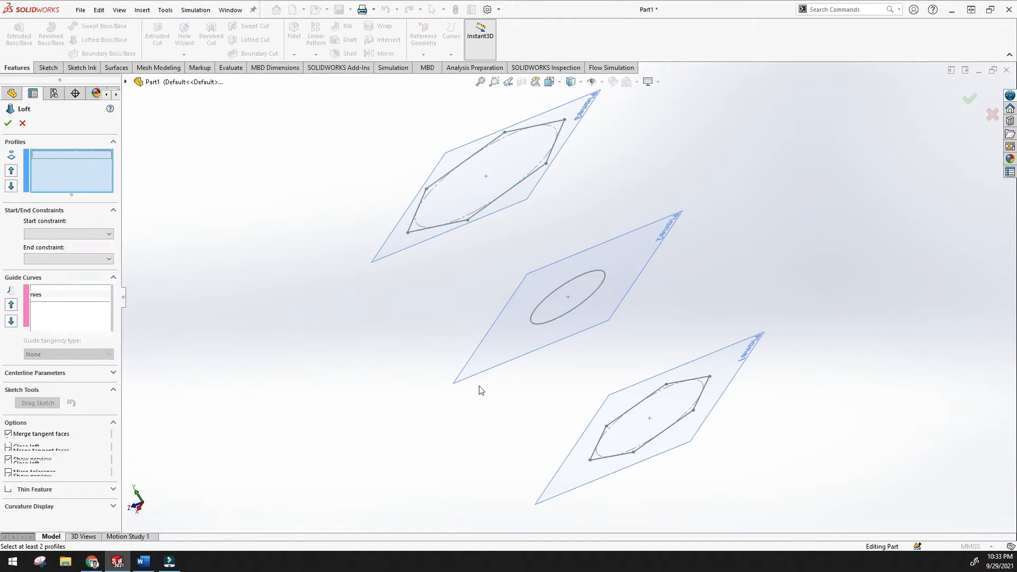
left_click(506, 197)
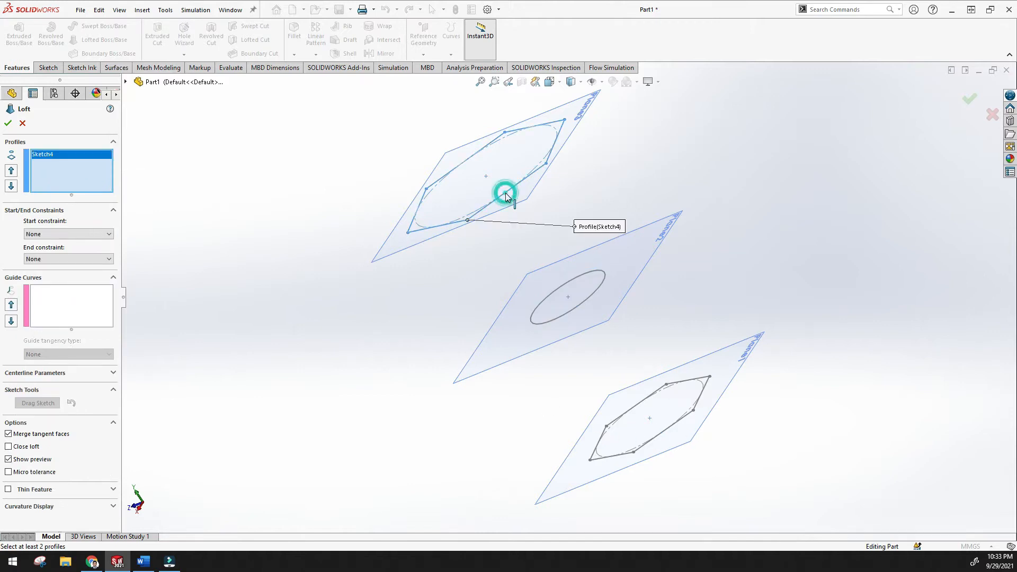
left_click(581, 305)
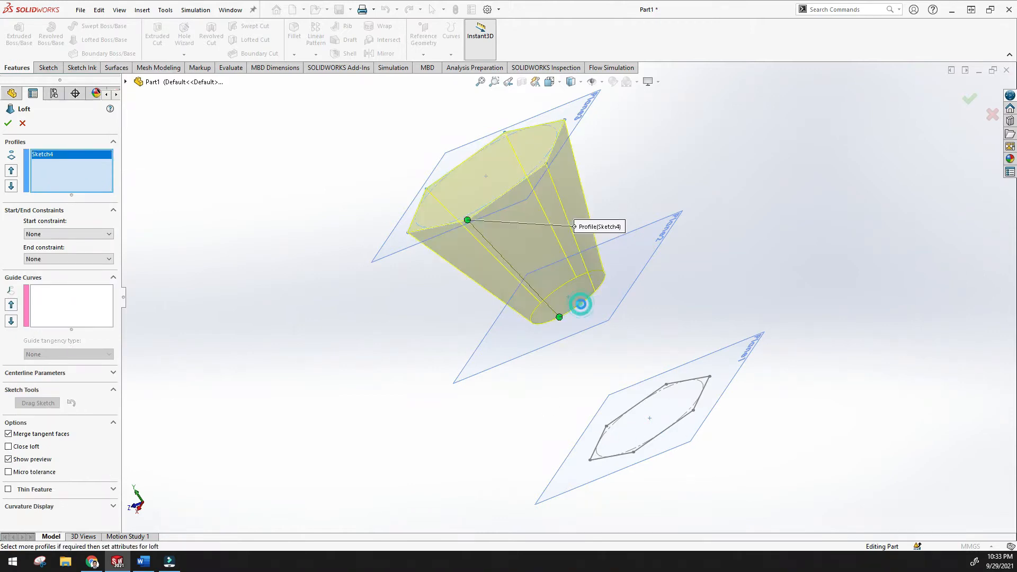
left_click(656, 443)
scroll(609, 361, "down", 3)
scroll(612, 364, "up", 3)
Clear the profiles again and try the out-of-sequence order Plane2 circle, Plane3 hexagon, Plane1 hexagon
right_click(88, 183)
left_click(98, 189)
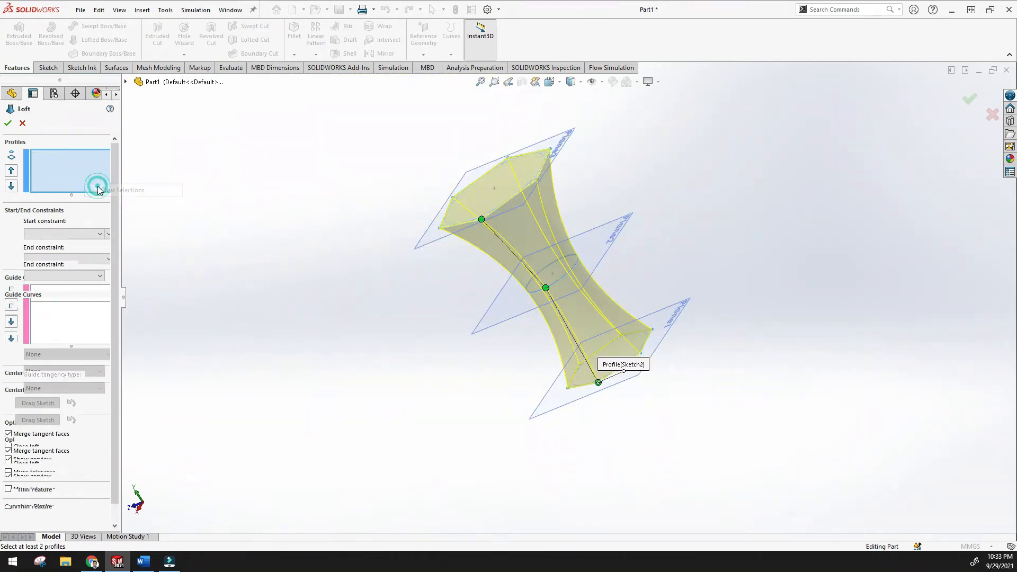
left_click(563, 276)
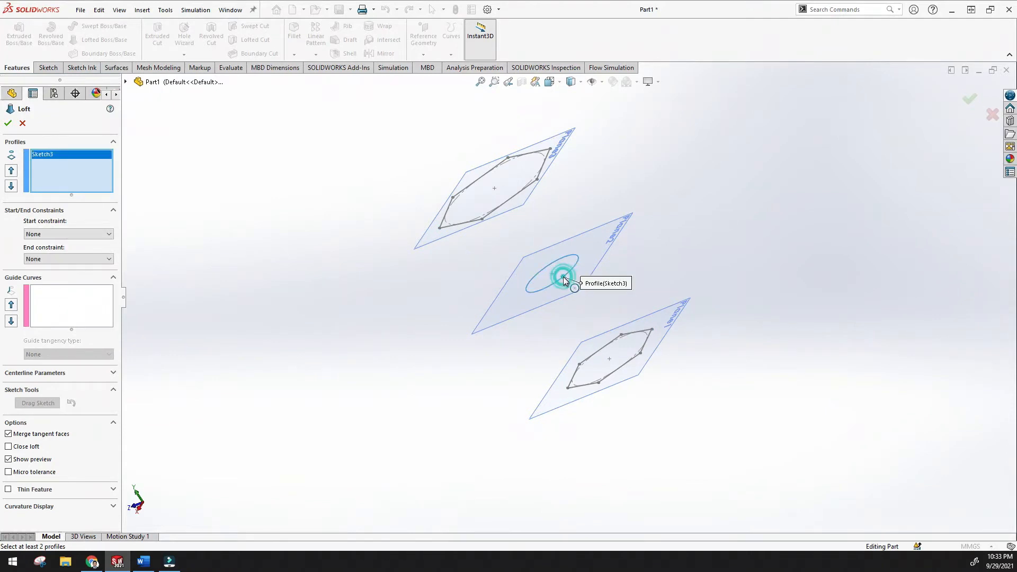
left_click(501, 207)
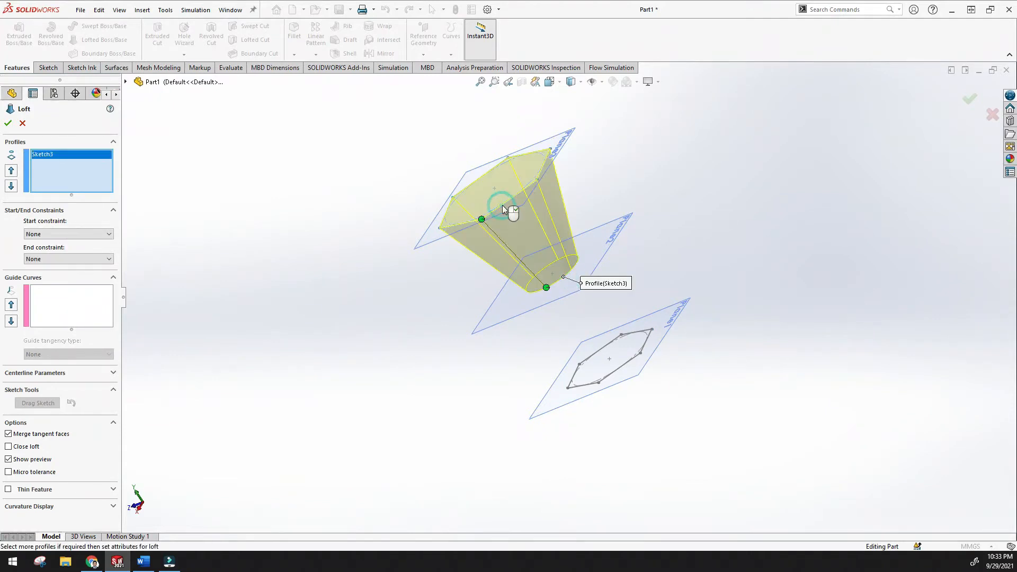
scroll(630, 377, "down", 3)
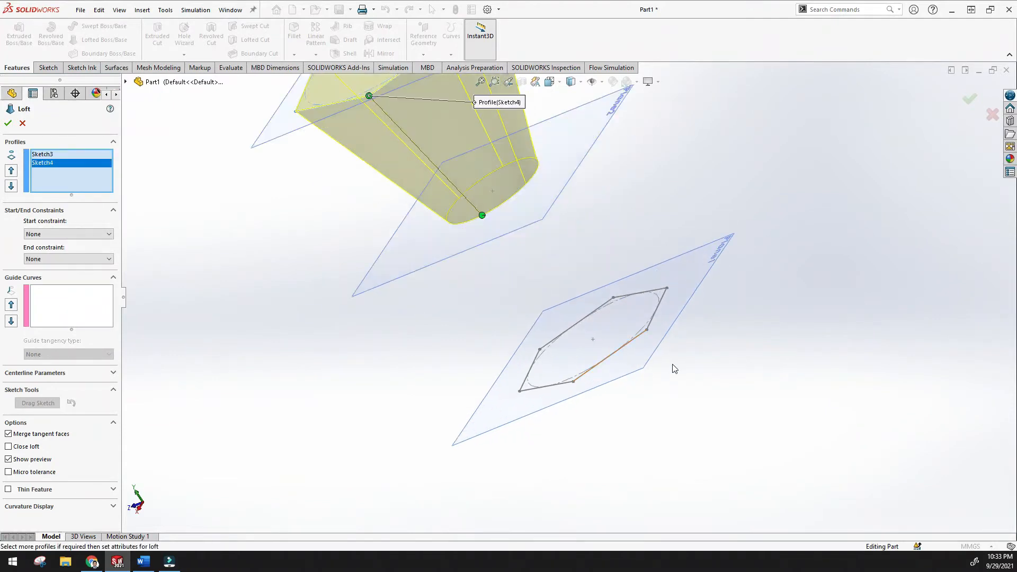
scroll(542, 261, "up", 3)
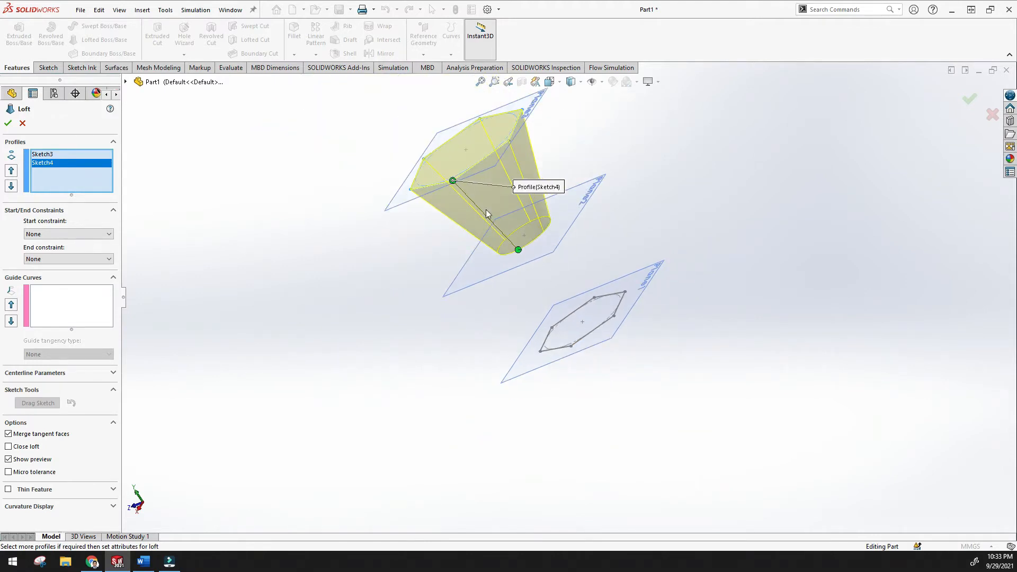
left_click(597, 329)
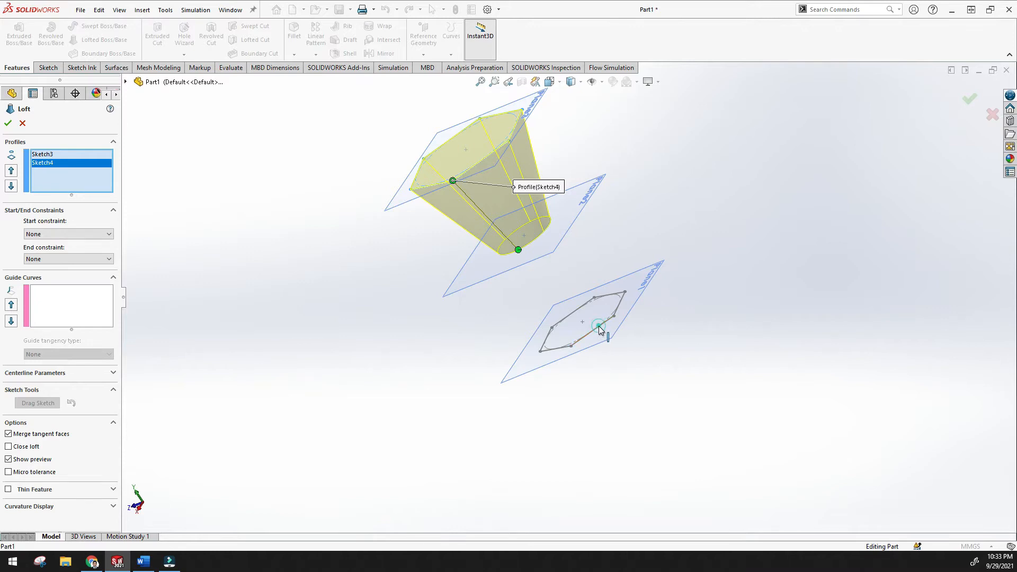
scroll(515, 246, "down", 3)
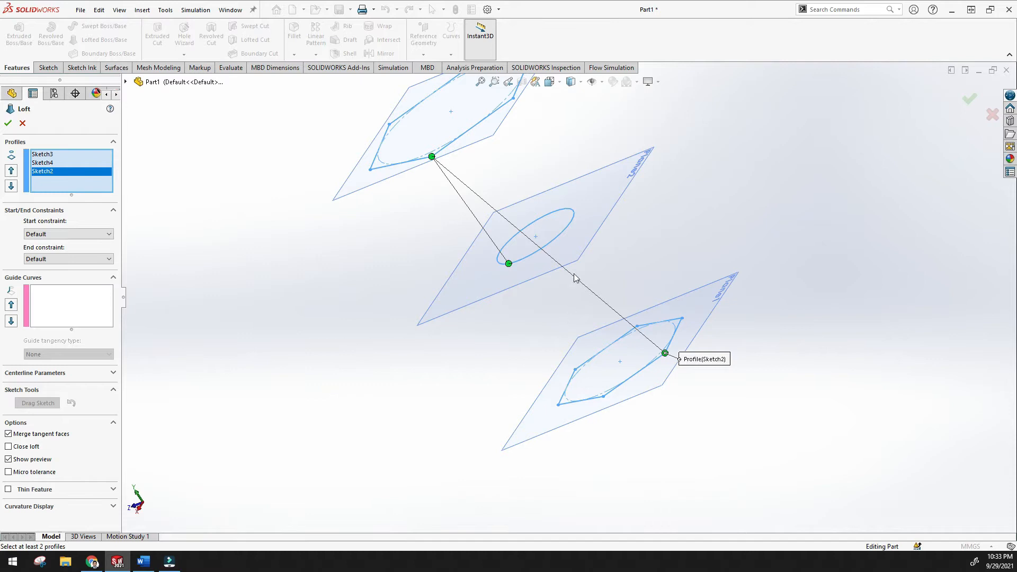
scroll(529, 304, "up", 2)
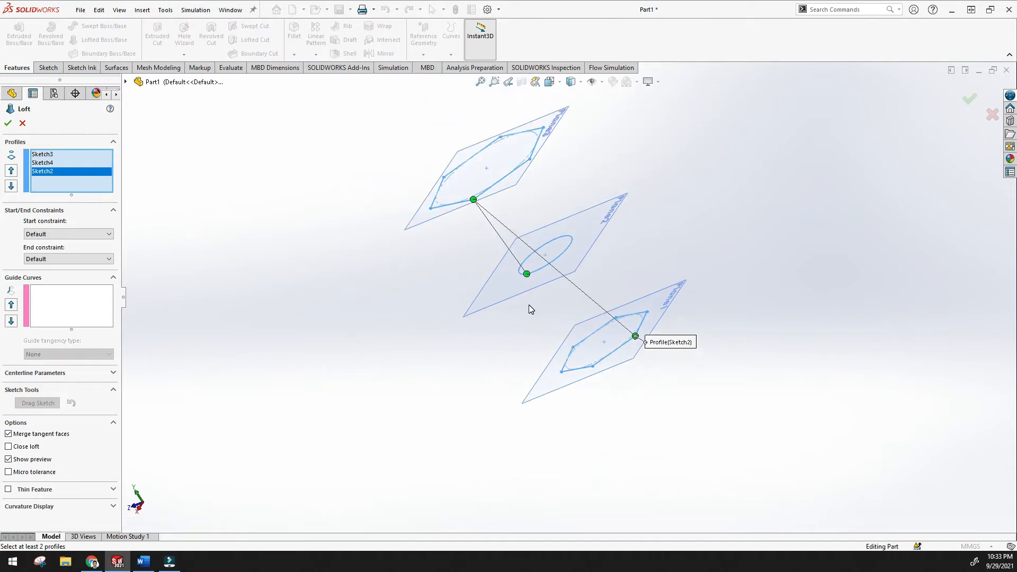
mouse_move(477, 284)
middle_mouse_down()
mouse_move(489, 265)
mouse_move(606, 380)
middle_mouse_up()
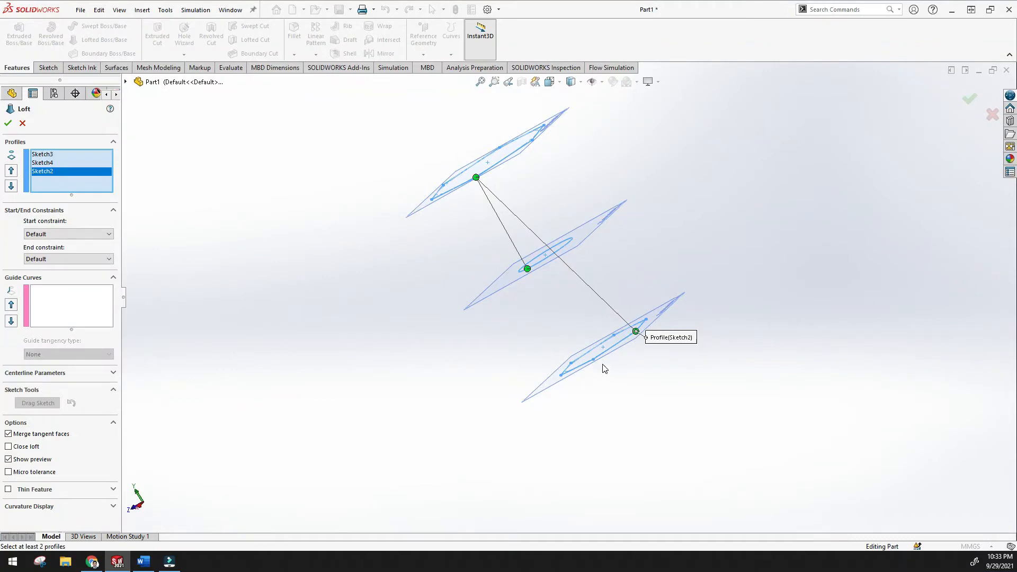
Clear the out-of-sequence profiles and select the Plane1 hexagon, the Plane2 circle and the Plane3 hexagon in that order
right_click(48, 187)
left_click(63, 189)
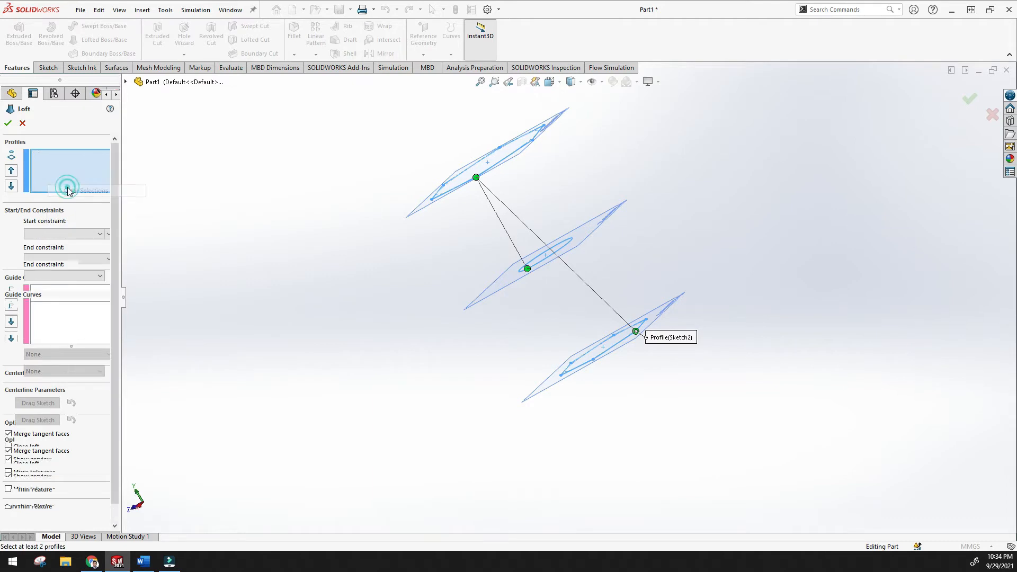
left_click(607, 351)
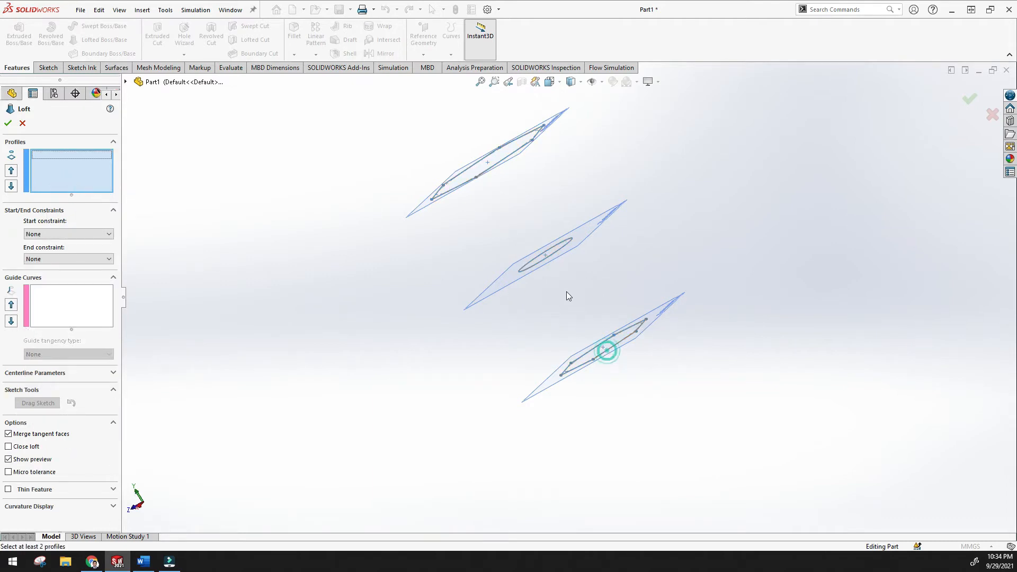
left_click(533, 243)
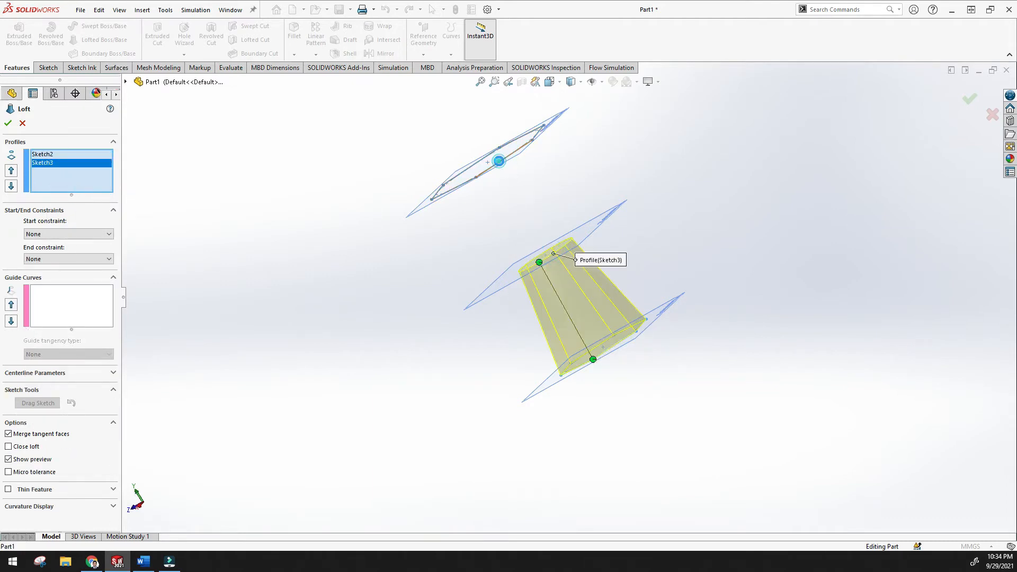
left_click(502, 168)
Twist the loft by moving its connector points along the circle and both hexagons, and accept the feature
scroll(517, 224, "down", 3)
middle_click_drag(523, 275, 439, 302)
scroll(551, 307, "down", 3)
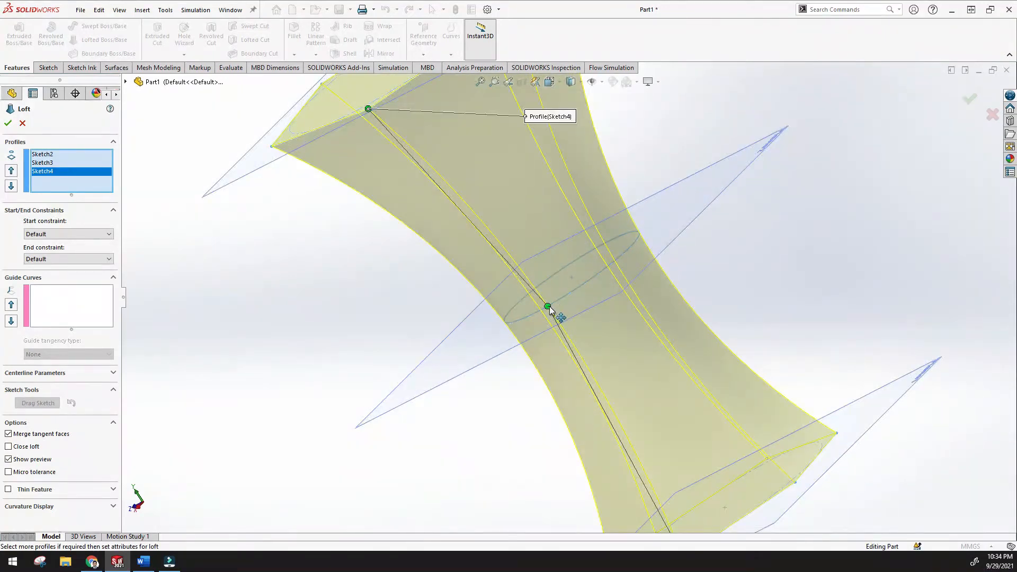
left_click_drag(549, 306, 583, 289)
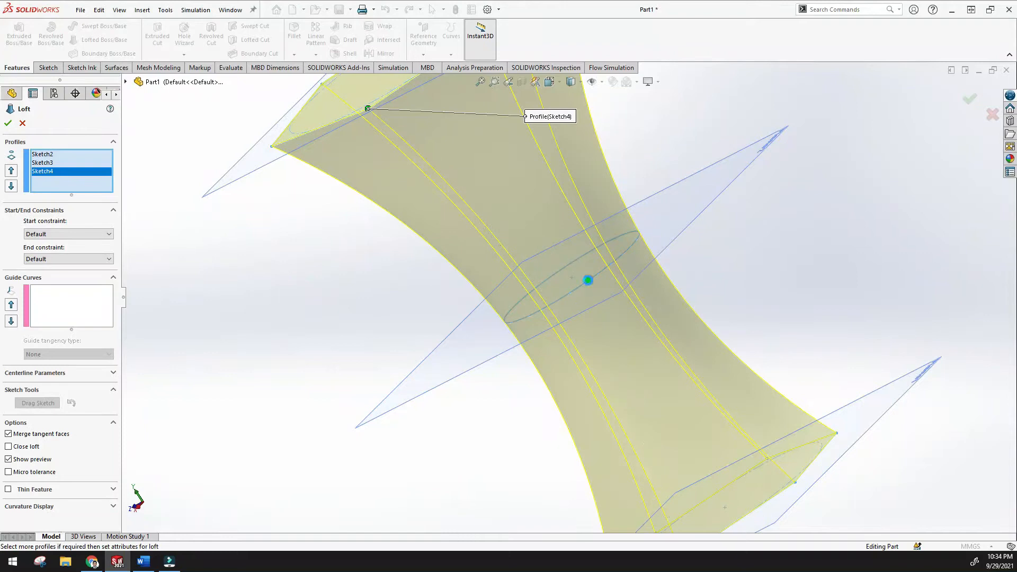
scroll(558, 284, "up", 5)
middle_click_drag(558, 284, 496, 252)
left_click_drag(524, 203, 435, 227)
middle_click_drag(439, 269, 556, 428)
left_click_drag(549, 470, 649, 440)
middle_click_drag(683, 381, 637, 366)
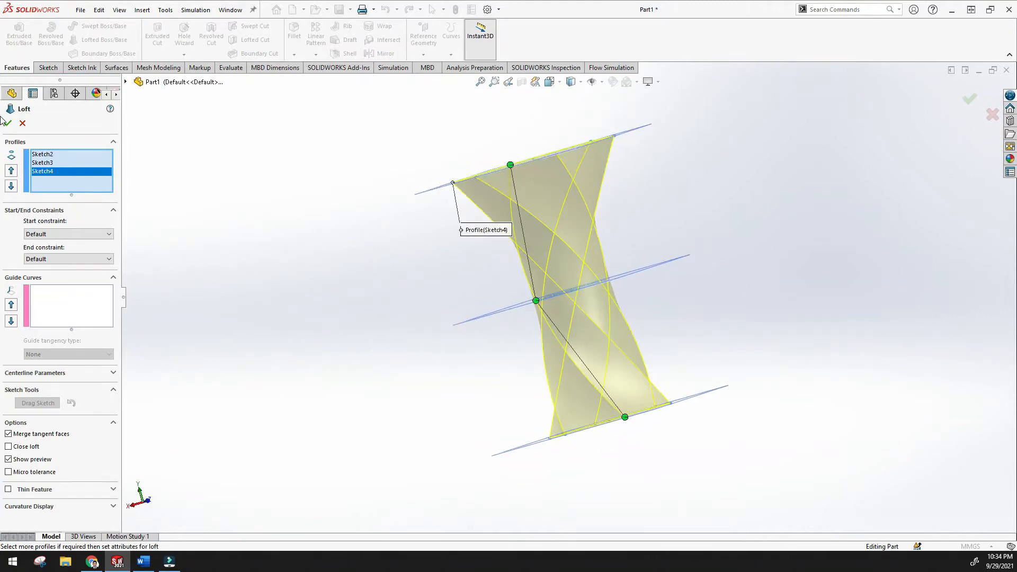
left_click(8, 123)
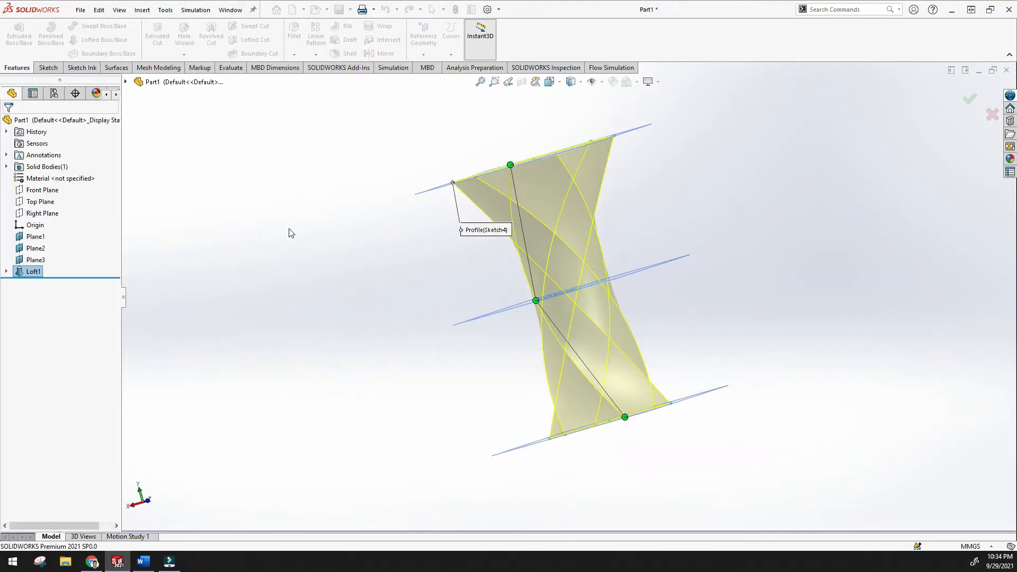
Hide Plane1, Plane2 and Plane3 together so only the twisted loft body is displayed
middle_click_drag(290, 233, 329, 338)
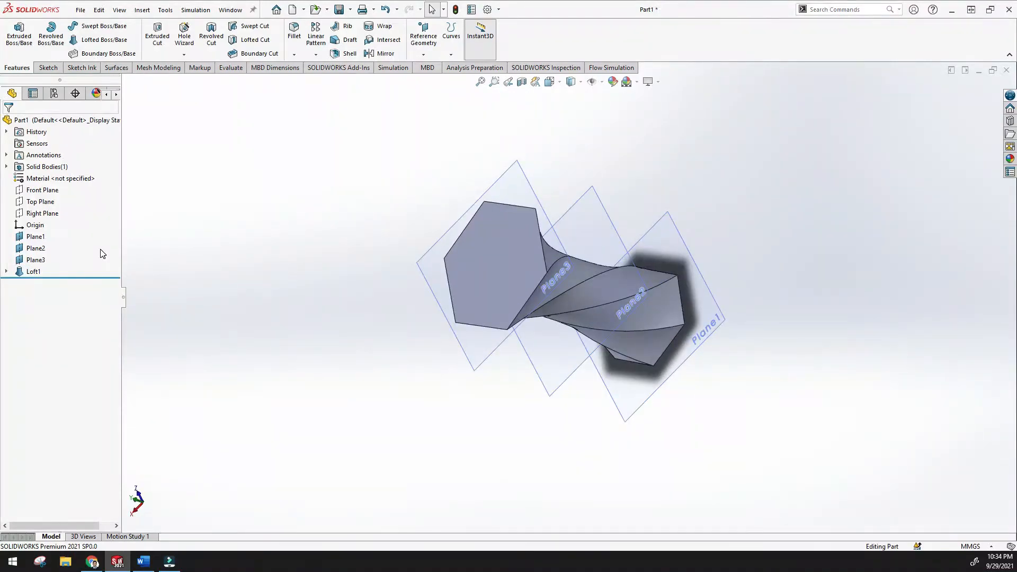
left_click(47, 238)
left_click(45, 248, "ctrl")
left_click(42, 261, "ctrl")
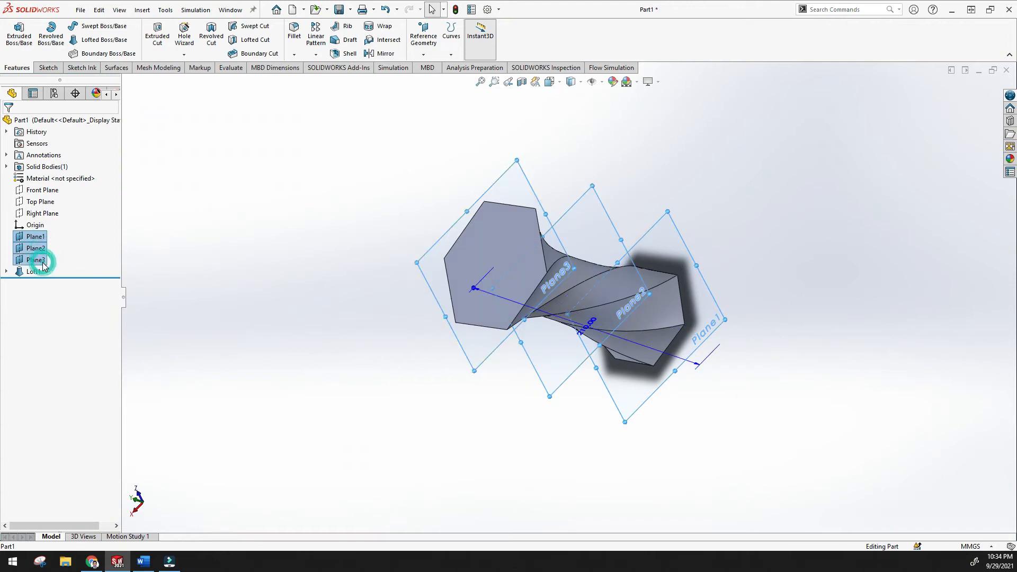
right_click(44, 264)
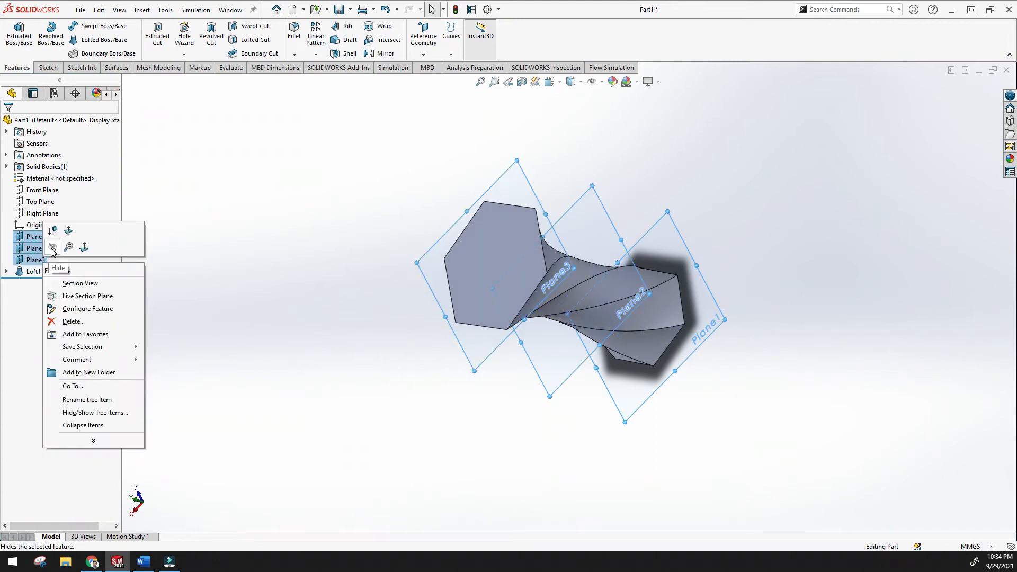
left_click(53, 249)
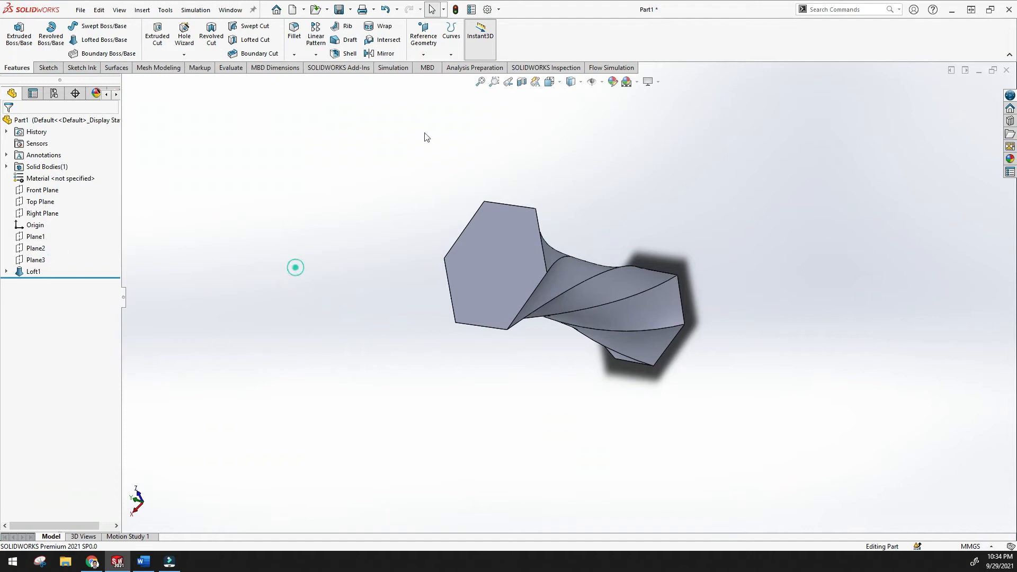
Inspect the twisted solid and open the loft feature for editing
left_click(480, 82)
middle_click_drag(372, 167, 676, 411)
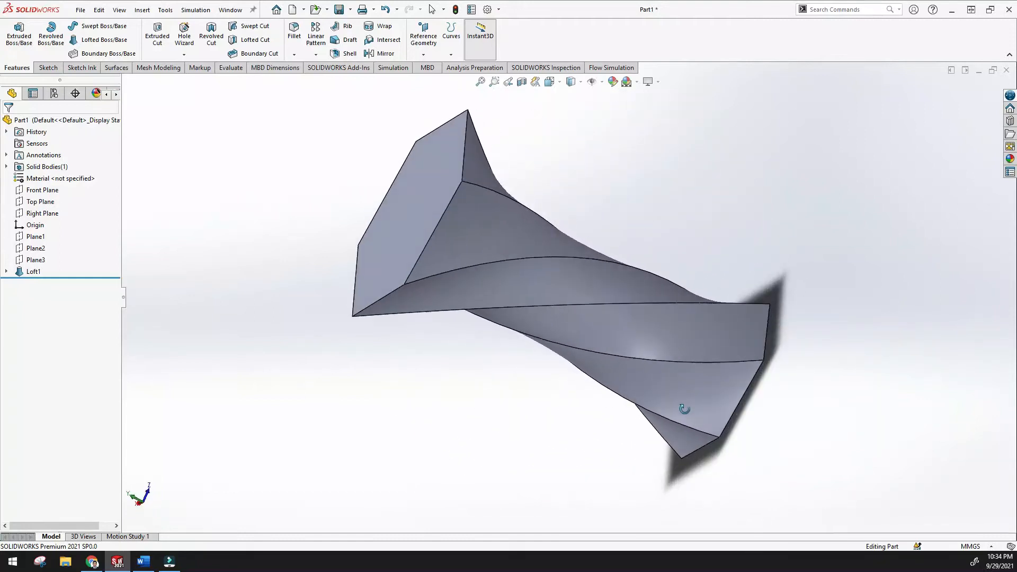
right_click(33, 271)
left_click(37, 245)
middle_click_drag(371, 212, 452, 220)
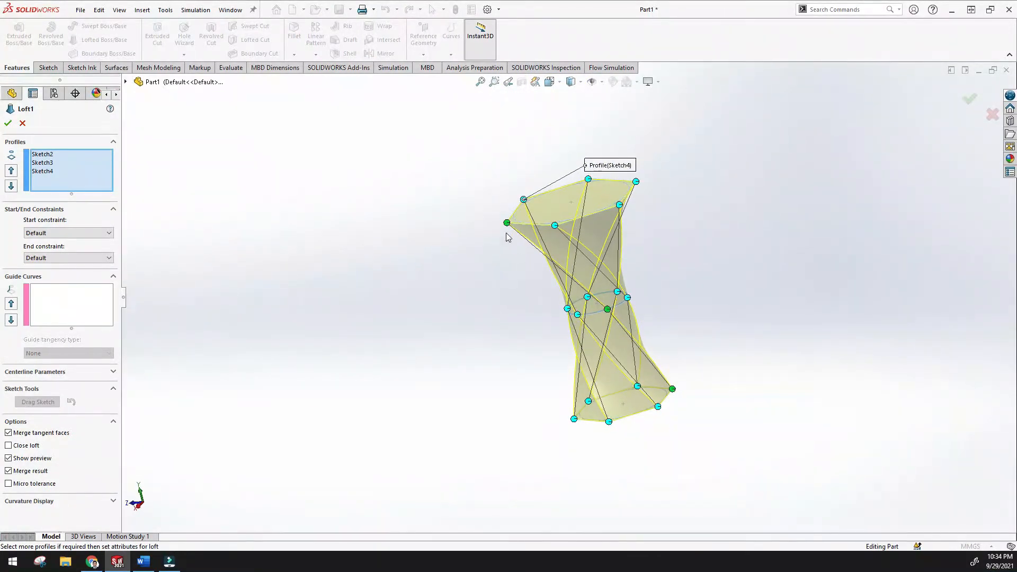
Try shifting the loft connector points on the Plane3 and Plane1 hexagons to neighbouring corners
left_click_drag(507, 223, 556, 226)
left_click_drag(671, 393, 656, 408)
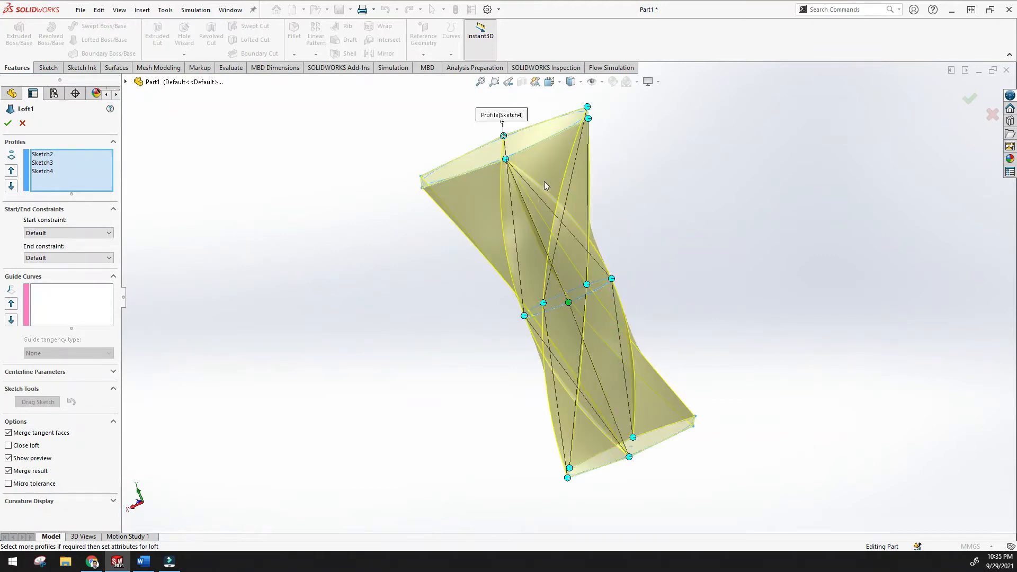
scroll(475, 211, "down", 2)
scroll(473, 213, "up", 5)
middle_click_drag(423, 233, 504, 205)
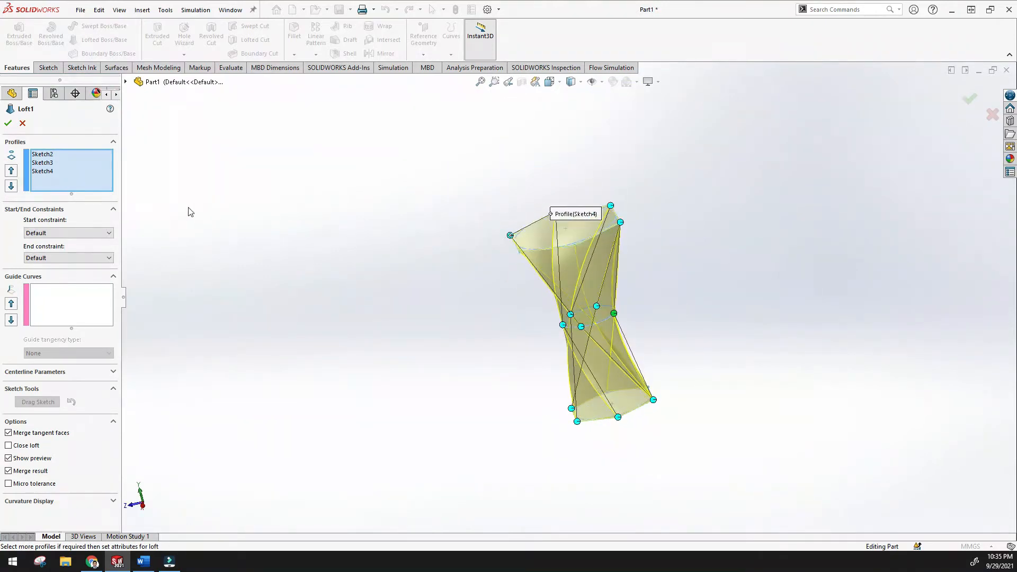
Clear the loft's profile list, reselect the lower hexagon, circle and upper hexagon near matching points, and accept the feature
right_click(47, 177)
left_click(73, 187)
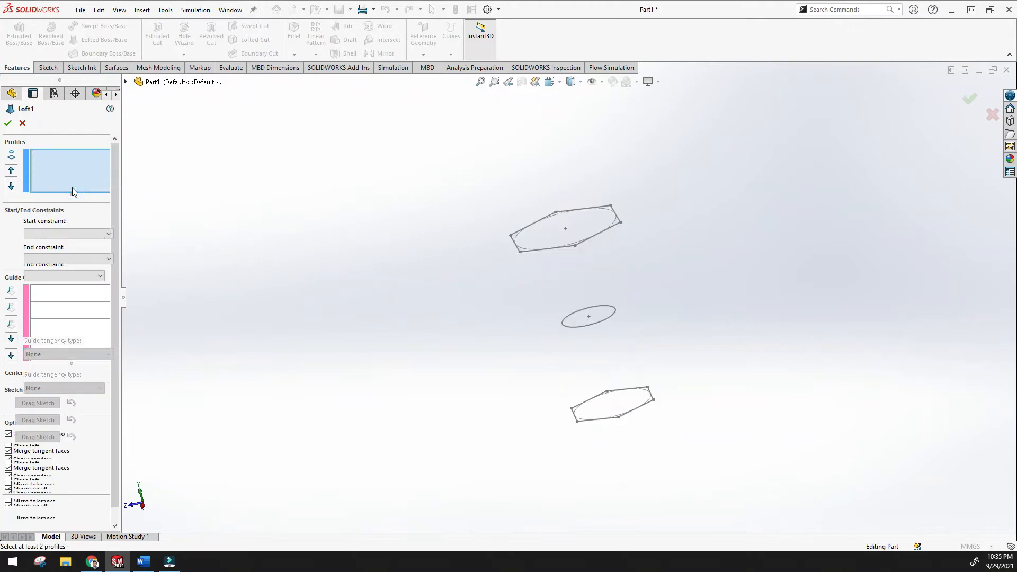
left_click(637, 409)
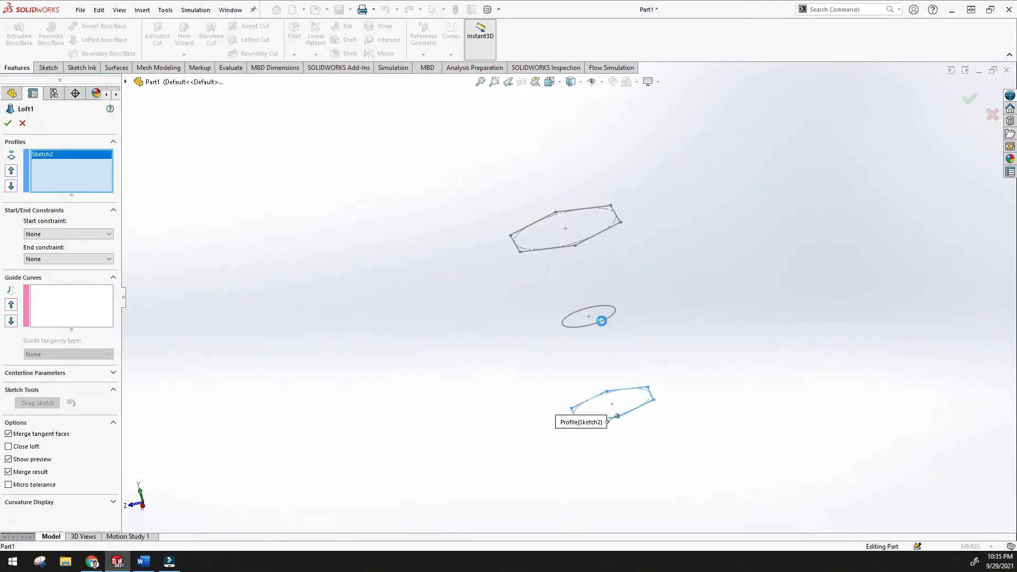
left_click(604, 320)
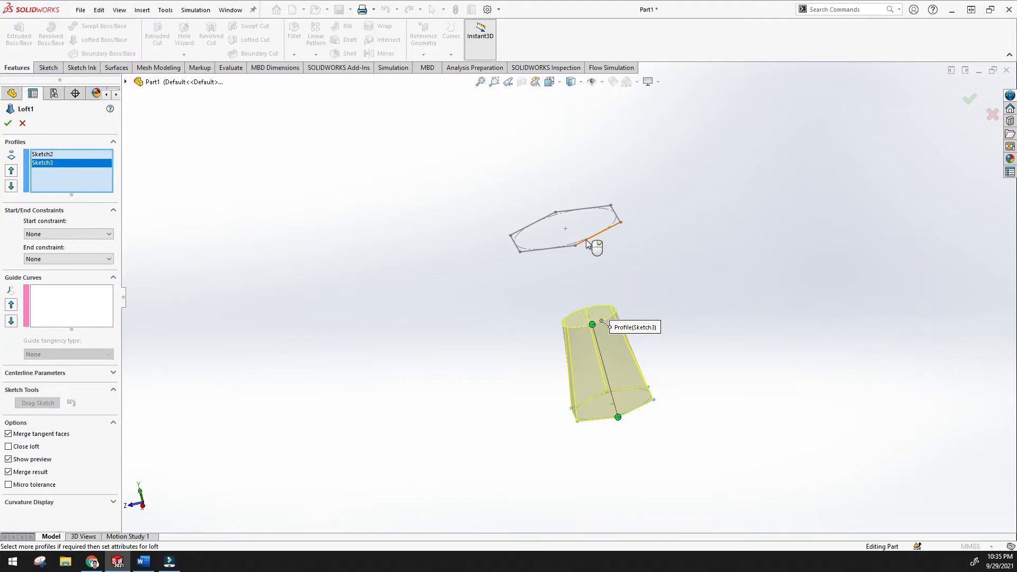
left_click(587, 244)
middle_click_drag(500, 296, 422, 302)
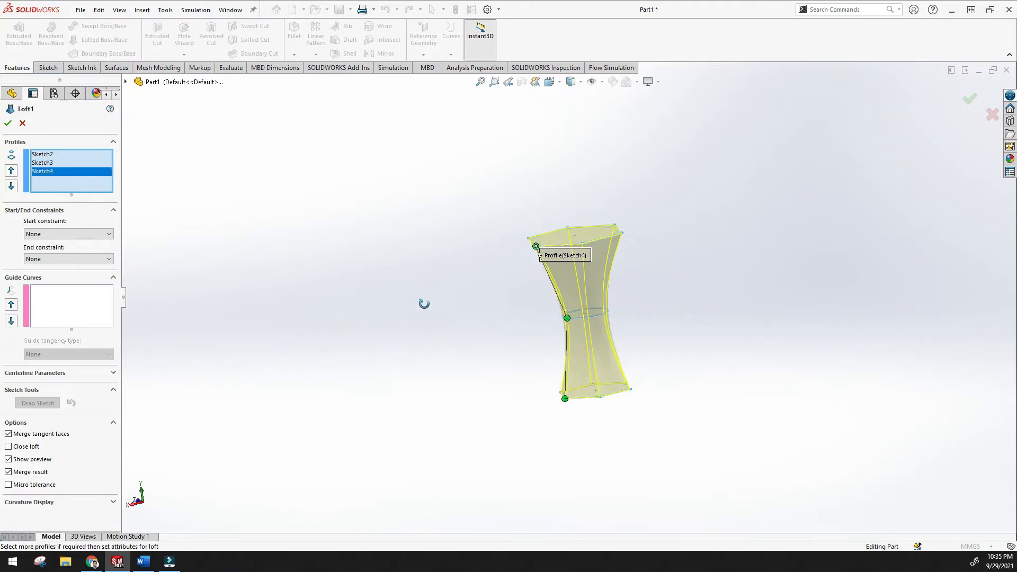
scroll(524, 295, "down", 3)
middle_click_drag(549, 259, 569, 218)
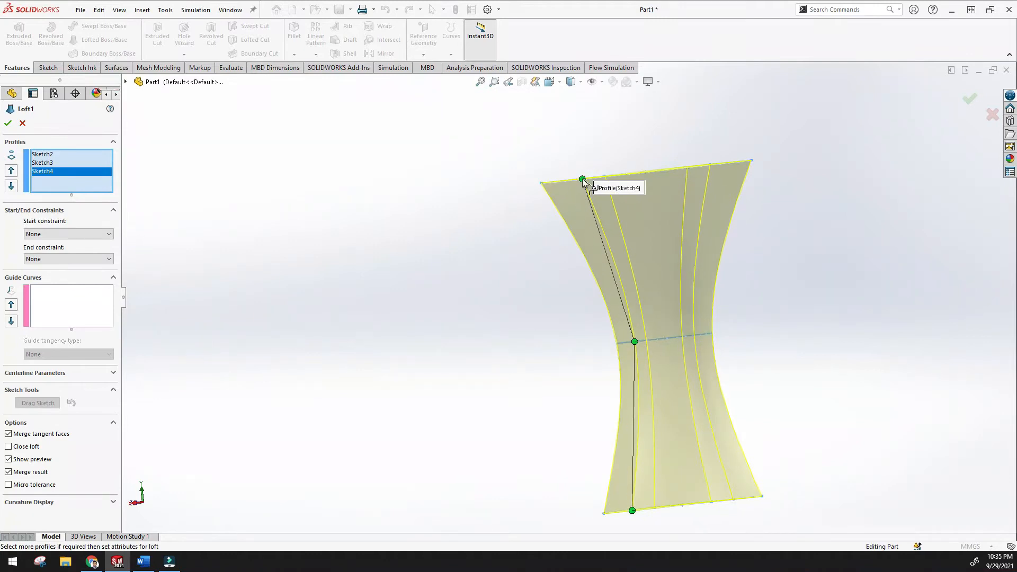
middle_click_drag(562, 301, 681, 214)
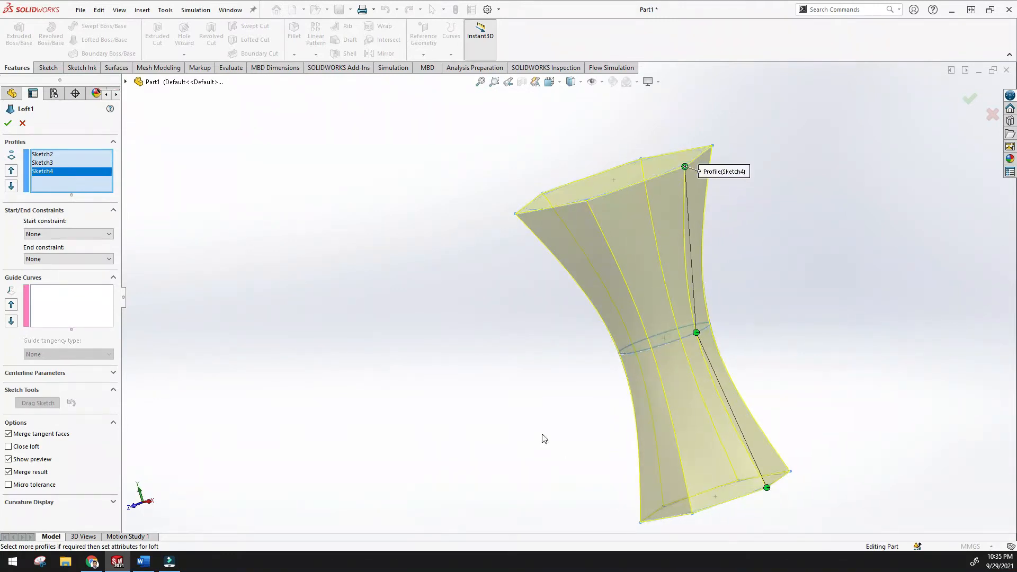
left_click(8, 122)
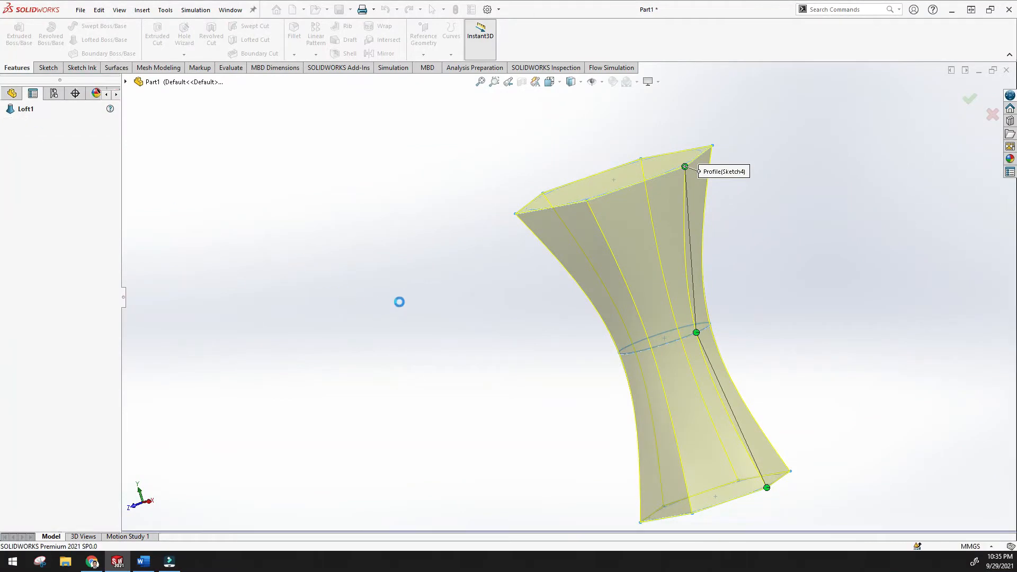
Reopen the loft feature for editing and expand its start and end constraint settings
mouse_move(400, 302)
middle_mouse_down()
mouse_move(418, 256)
mouse_move(463, 321)
mouse_move(409, 297)
middle_mouse_up()
right_click(39, 274)
left_click(43, 239)
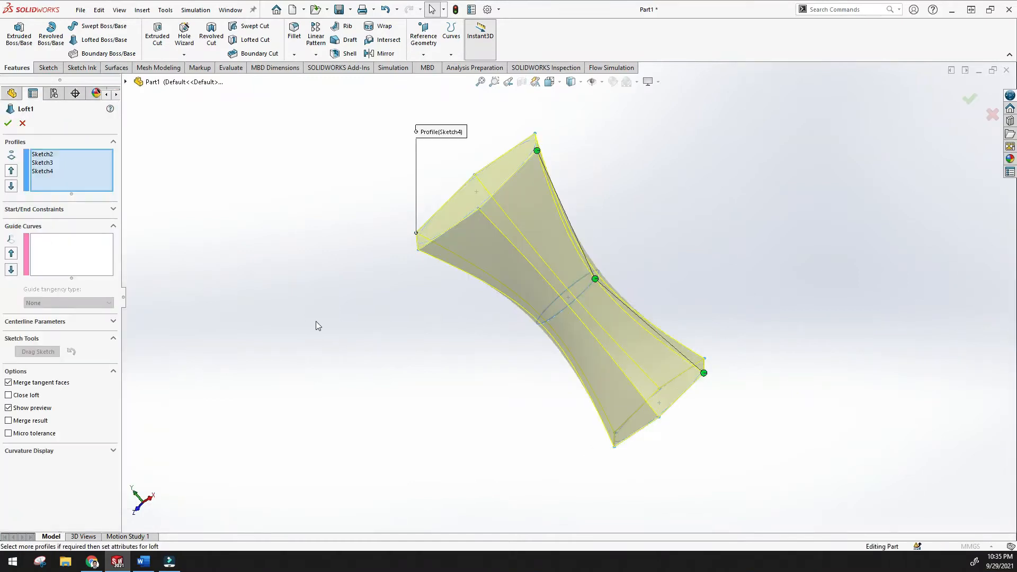
left_click(114, 211)
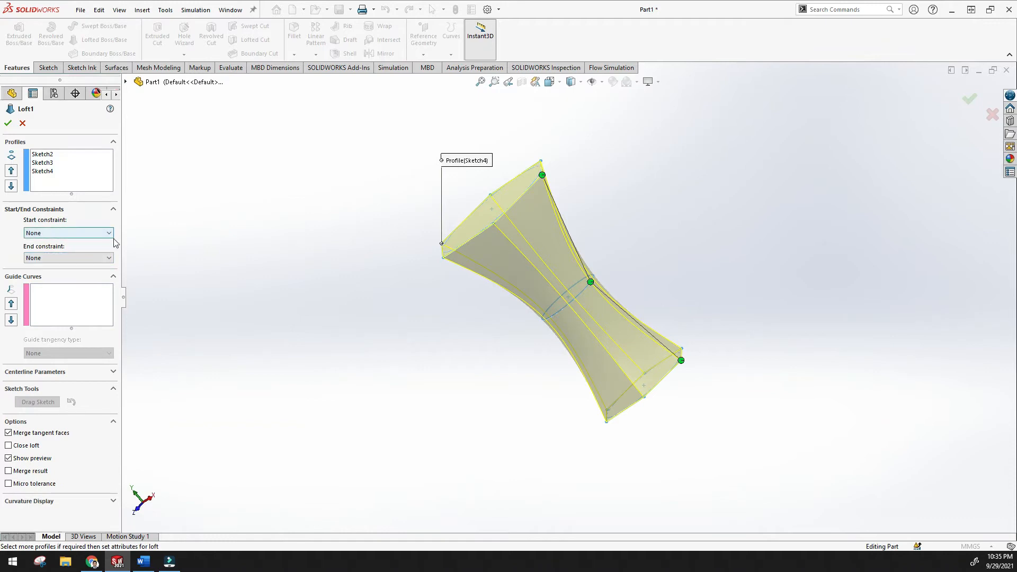
Try Direction Vector as the loft's start constraint
left_click(109, 235)
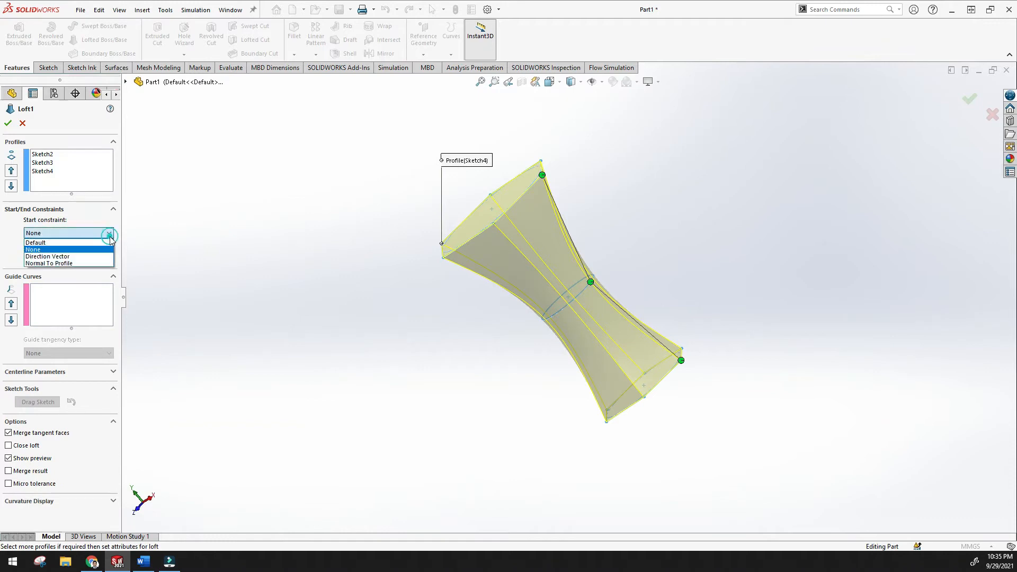
left_click(77, 256)
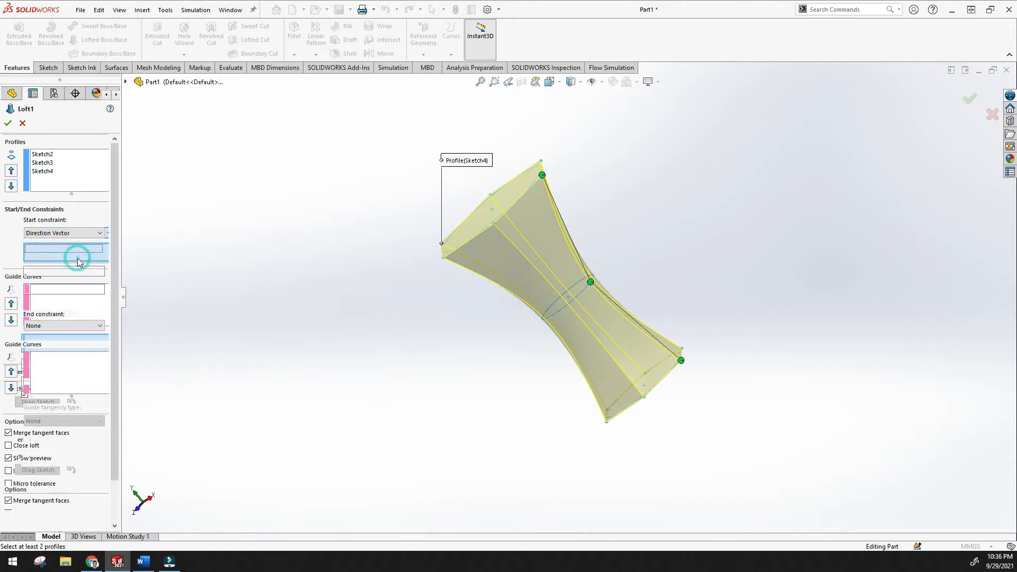
middle_click_drag(403, 274, 424, 261)
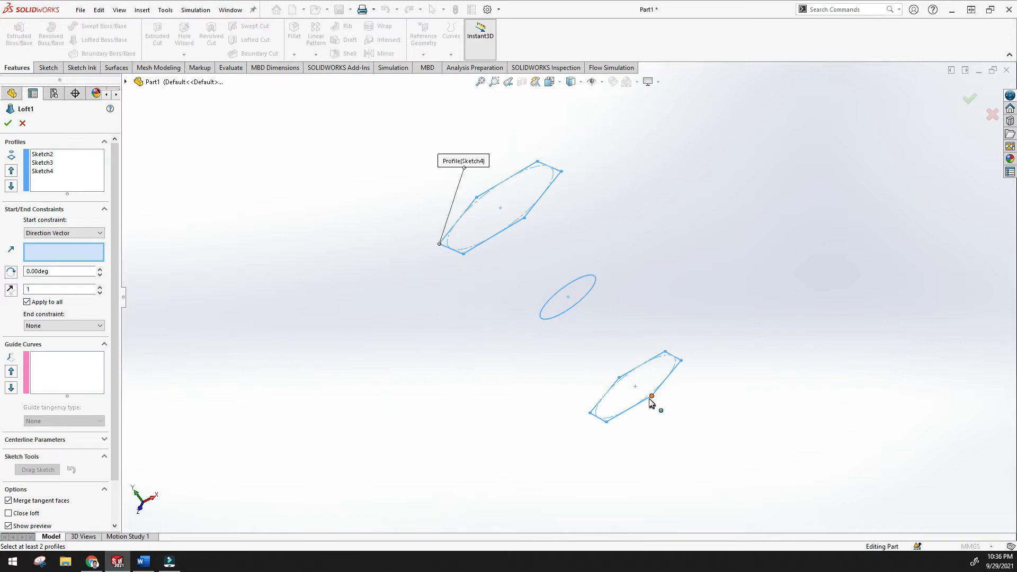
left_click(32, 254)
Set the loft's start constraint to Normal To Profile with a draft angle of 13 degrees
left_click(100, 233)
left_click(74, 268)
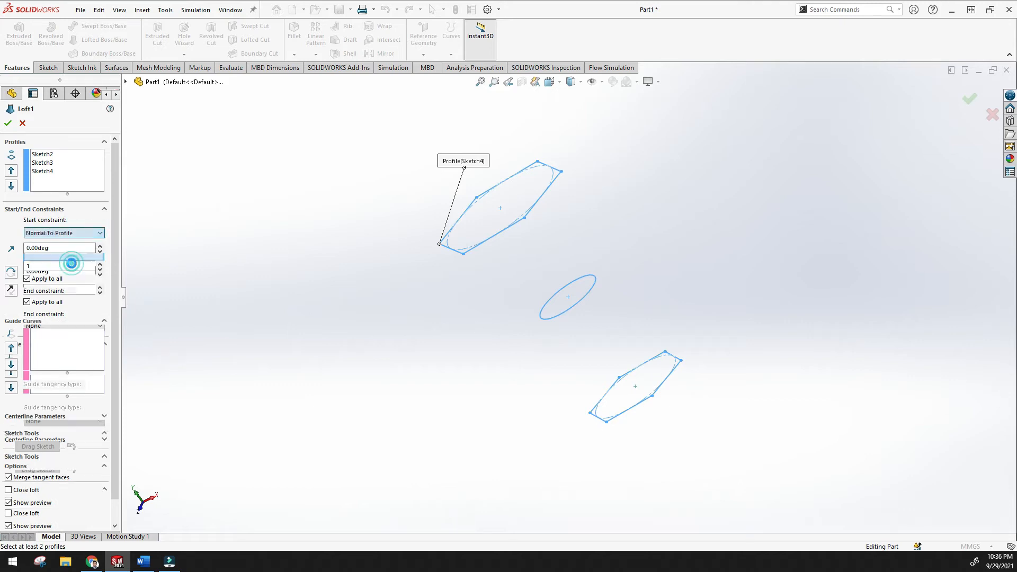
middle_click_drag(445, 314, 401, 349)
left_click(100, 247)
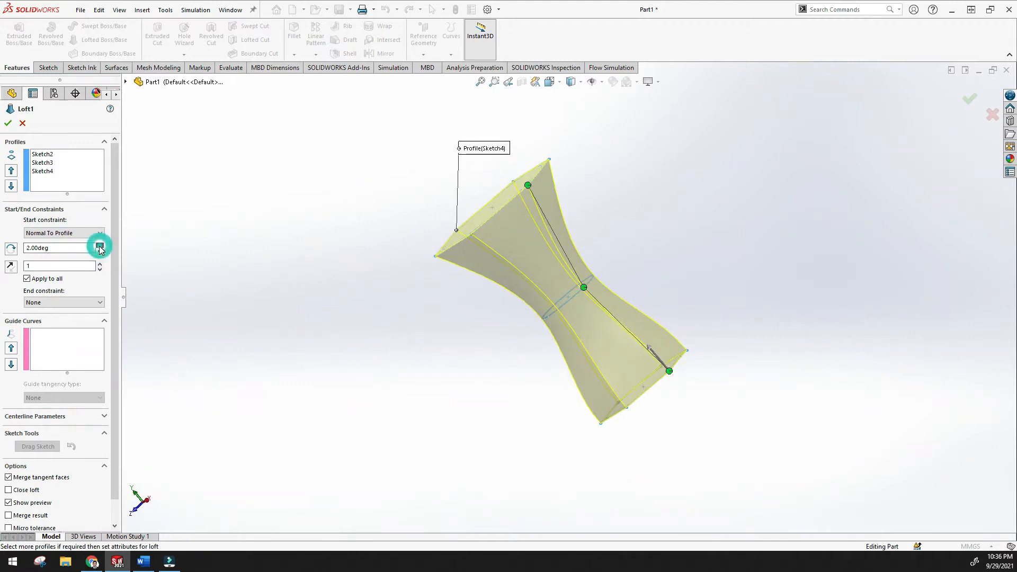
left_click(100, 247)
left_click(97, 247)
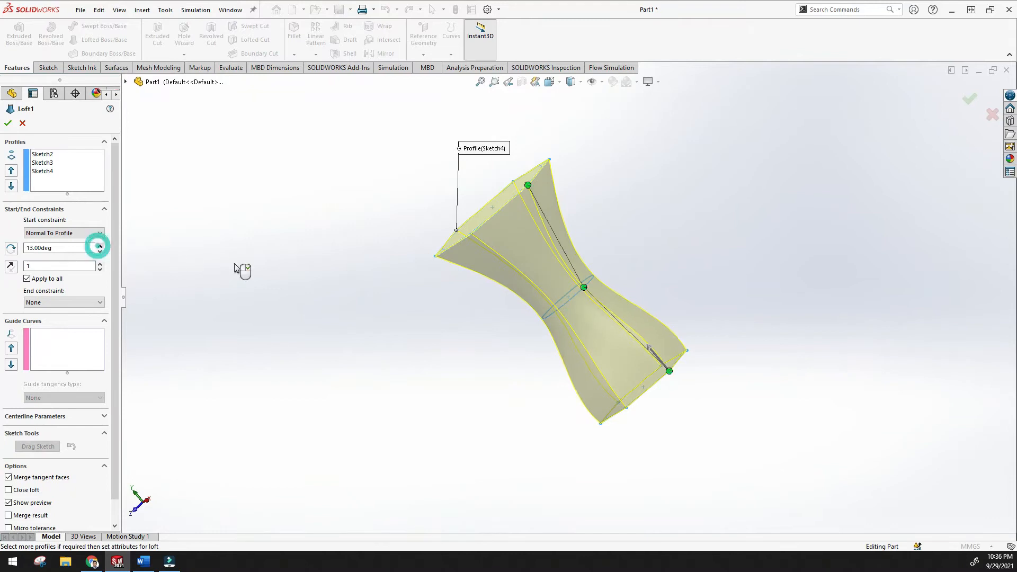
Try different start tangent lengths for the loft, lowering the value to 0.1
middle_click_drag(243, 271, 323, 296)
scroll(336, 297, "up", 1)
scroll(450, 296, "down", 6)
scroll(451, 339, "up", 6)
middle_click_drag(460, 339, 578, 342)
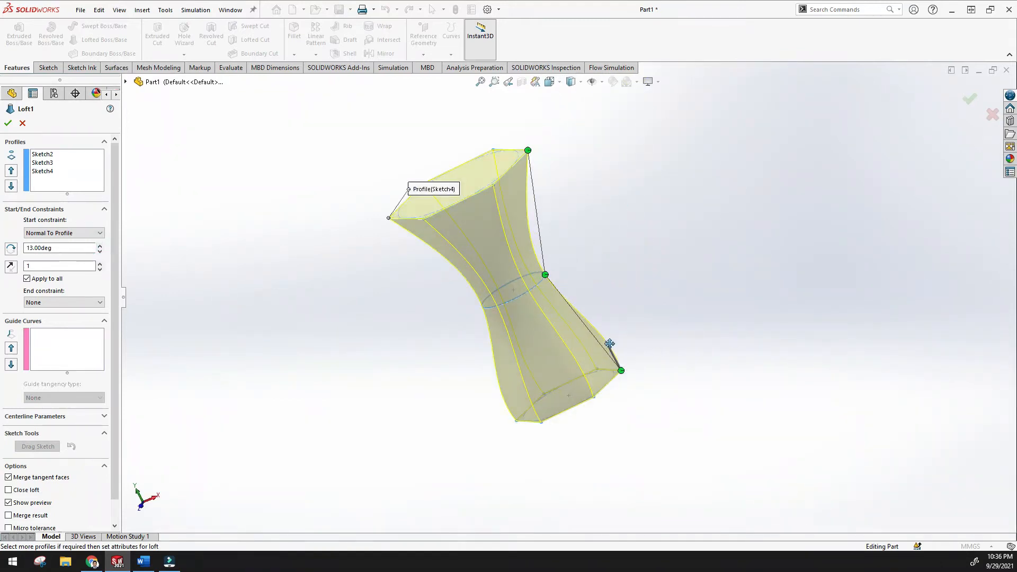
left_click(36, 266)
type("1")
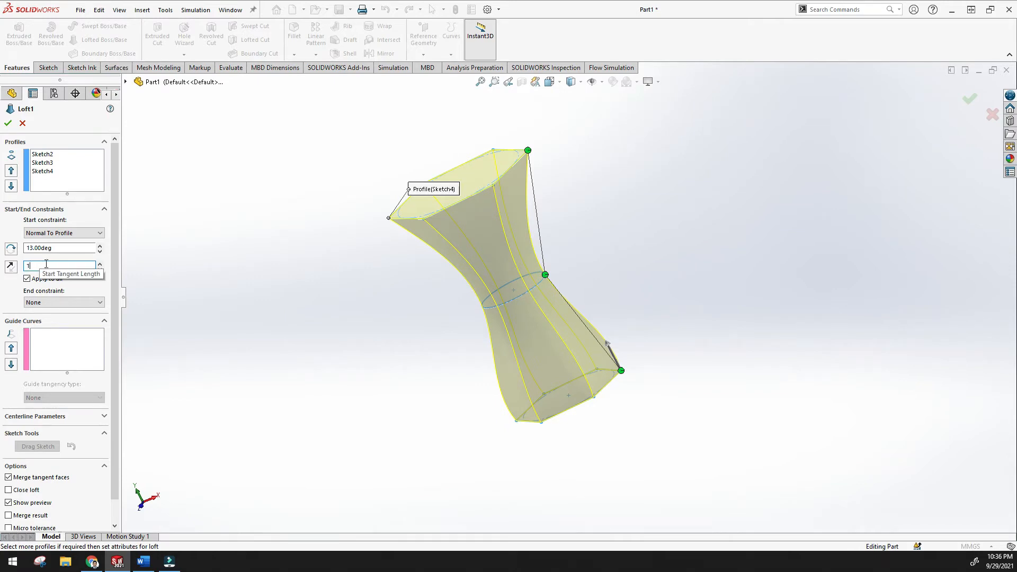
left_click(99, 264)
left_click(100, 263)
left_click(99, 269)
left_click(99, 268)
left_click(100, 269)
left_click(100, 269)
left_click(100, 269)
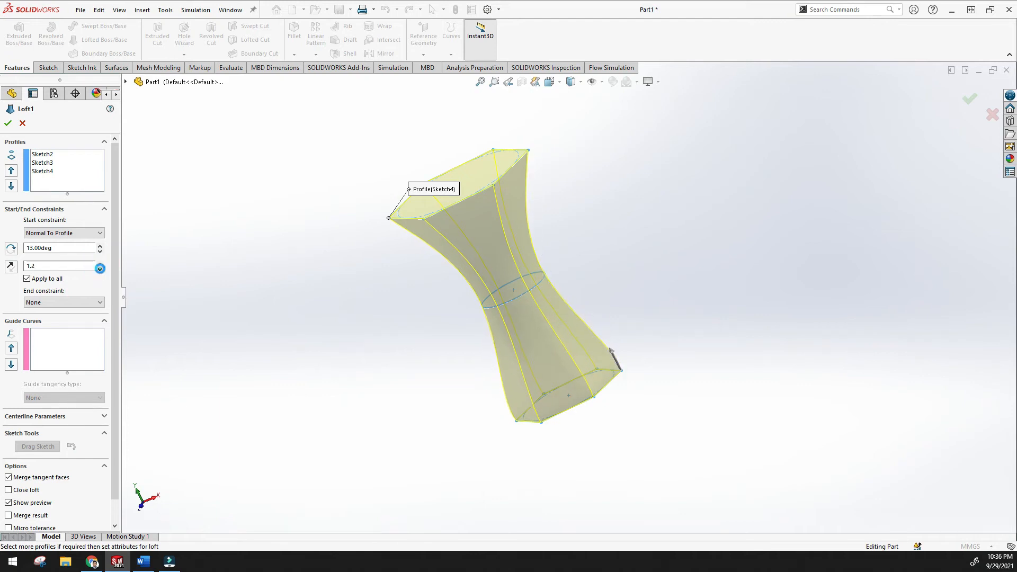
left_click(100, 269)
left_click(100, 269)
scroll(535, 411, "down", 3)
middle_click_drag(542, 395, 523, 365)
left_click(100, 269)
left_click(99, 269)
left_click(100, 269)
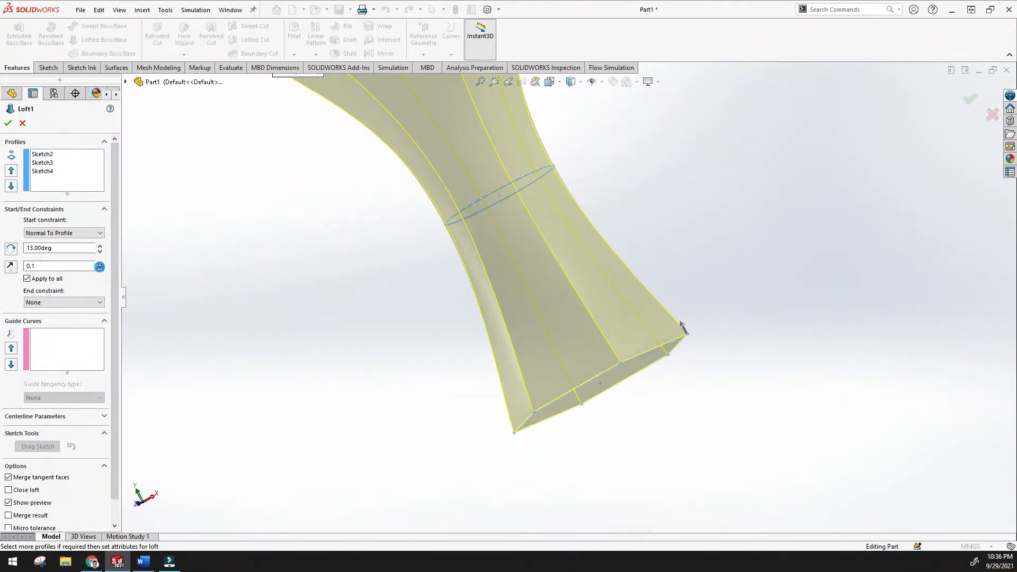
Raise the loft's start tangent length to 3 with Apply to all enabled
left_click(100, 263)
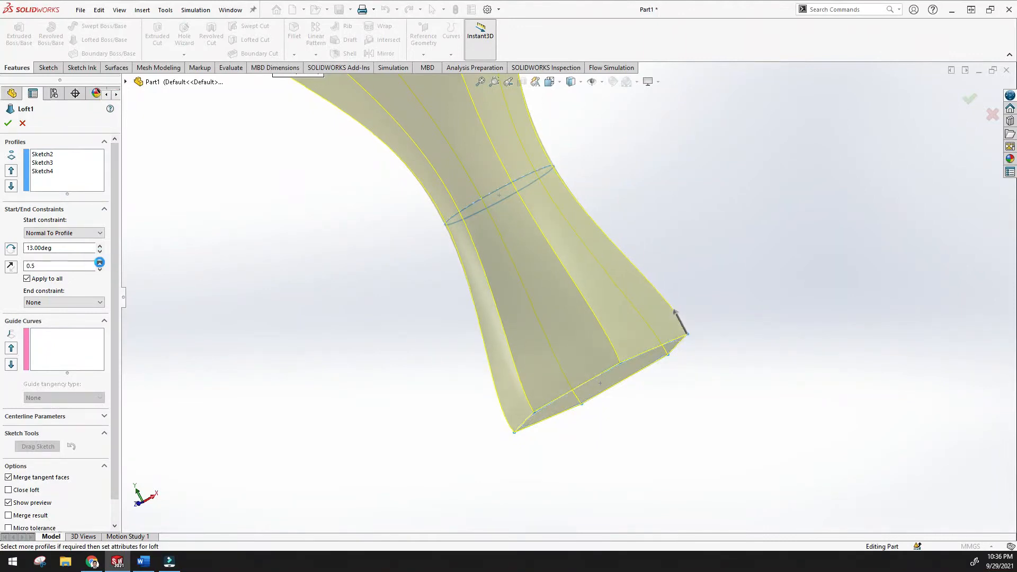
left_click_drag(99, 263, 100, 269)
left_click(99, 269)
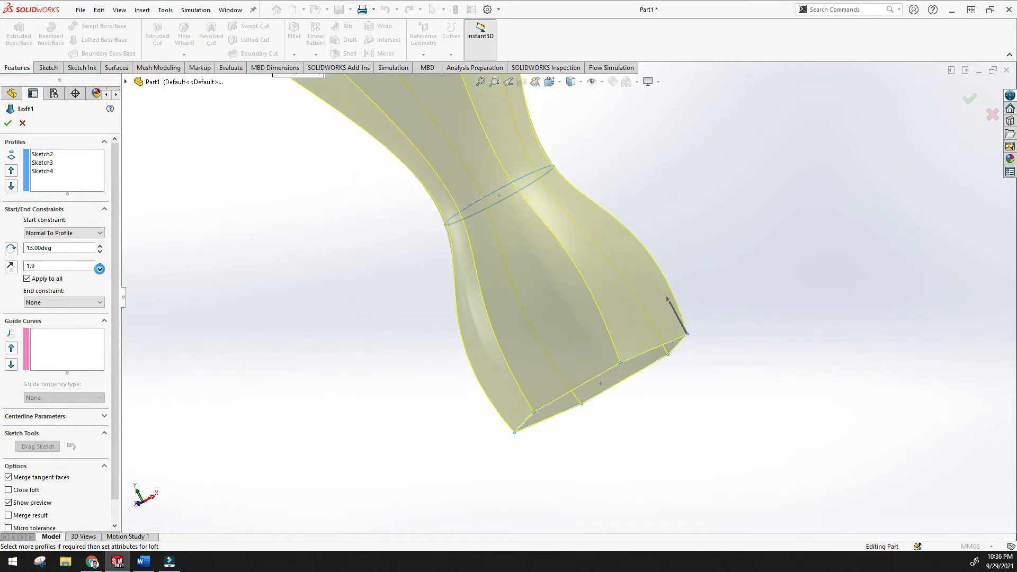
middle_click_drag(296, 349, 237, 207)
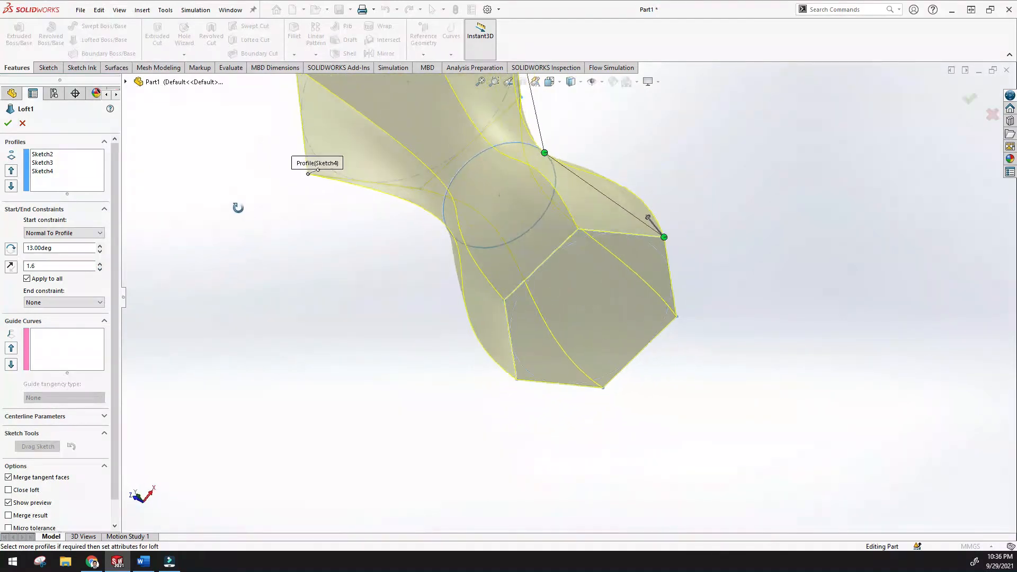
left_click(100, 262)
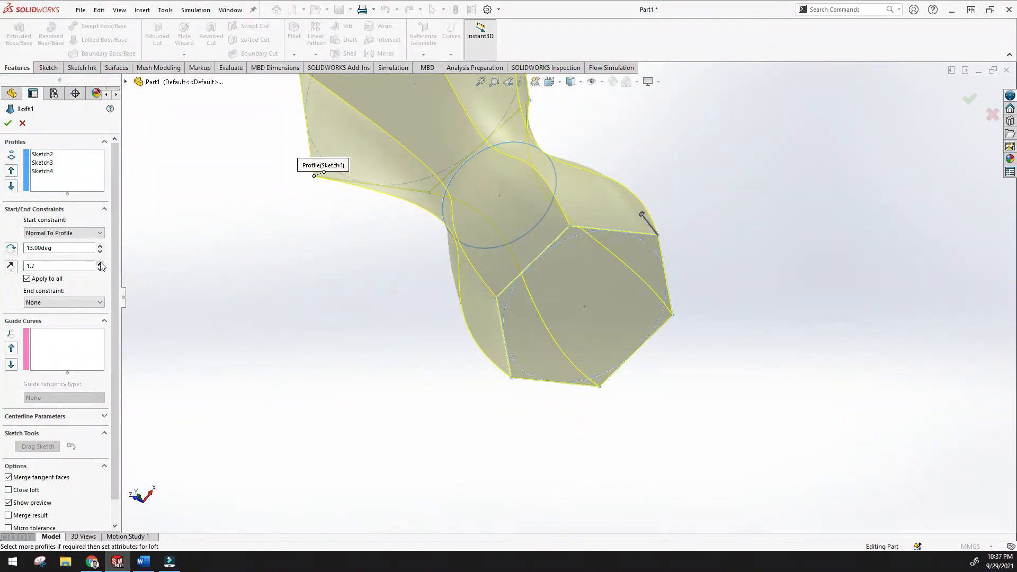
middle_click_drag(359, 308, 367, 335)
scroll(364, 246, "down", 3)
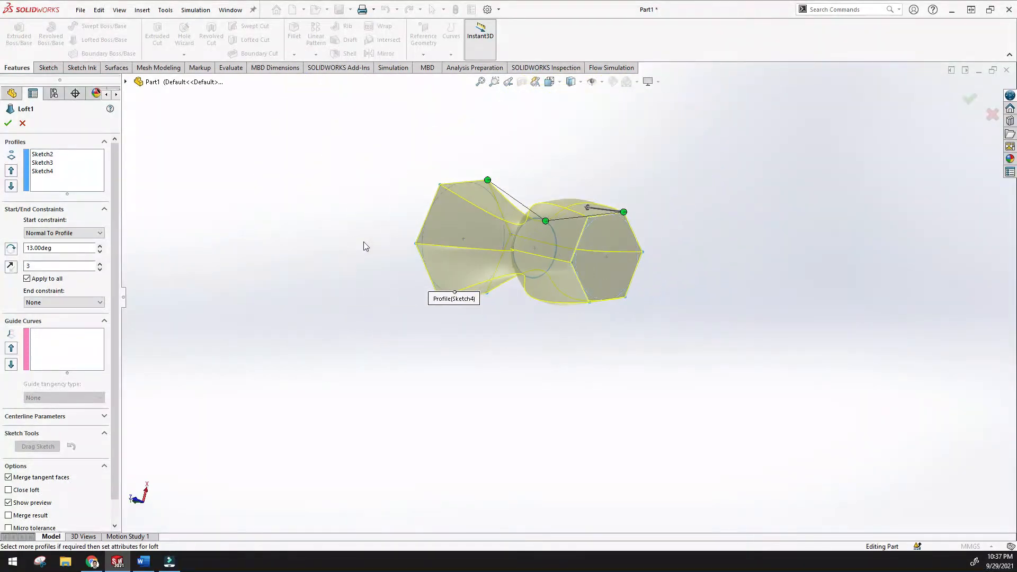
left_click(28, 280)
left_click(27, 279)
Set the loft's end constraint to Normal To Profile
left_click(79, 303)
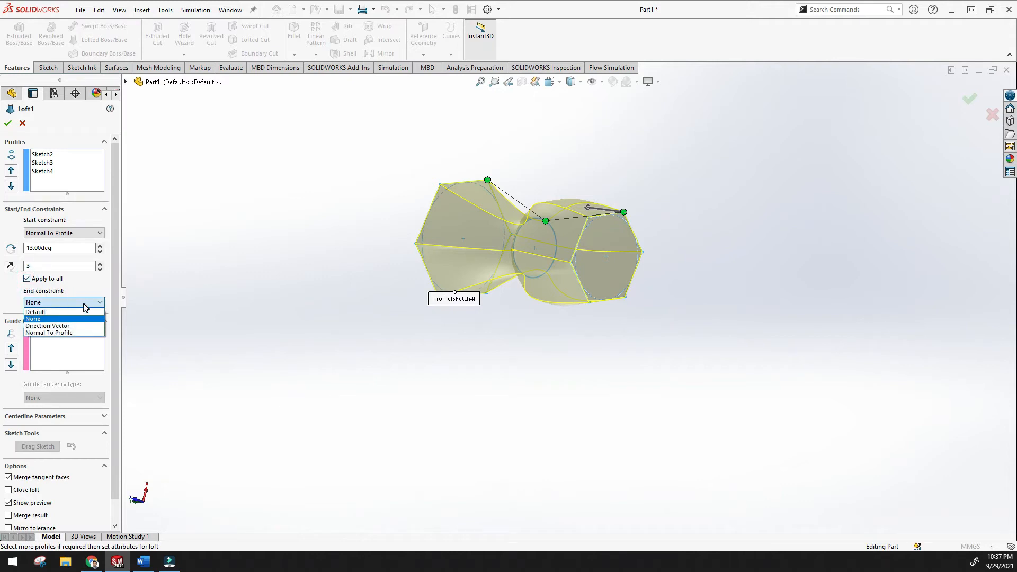
scroll(235, 297, "up", 3)
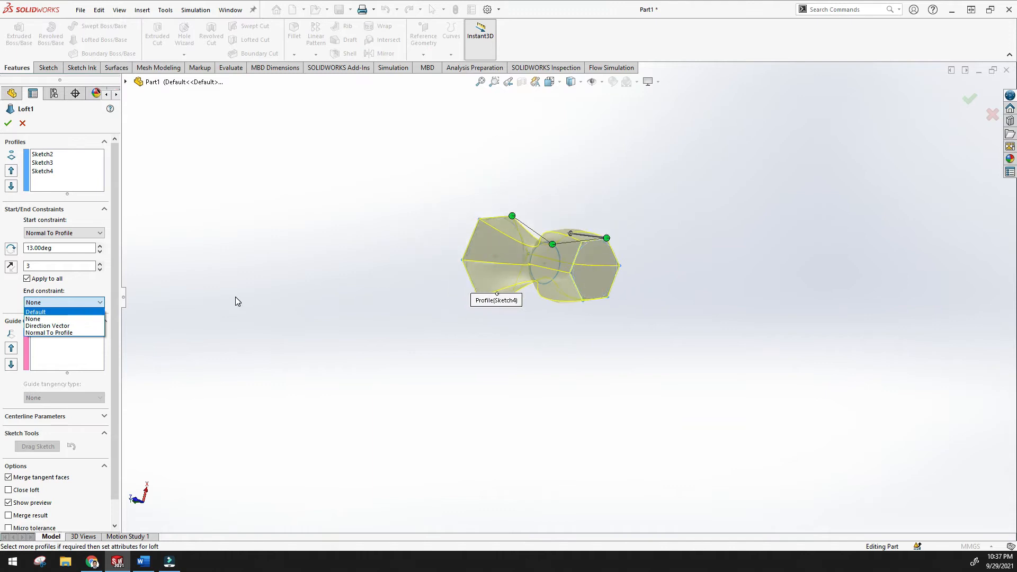
scroll(436, 260, "up", 1)
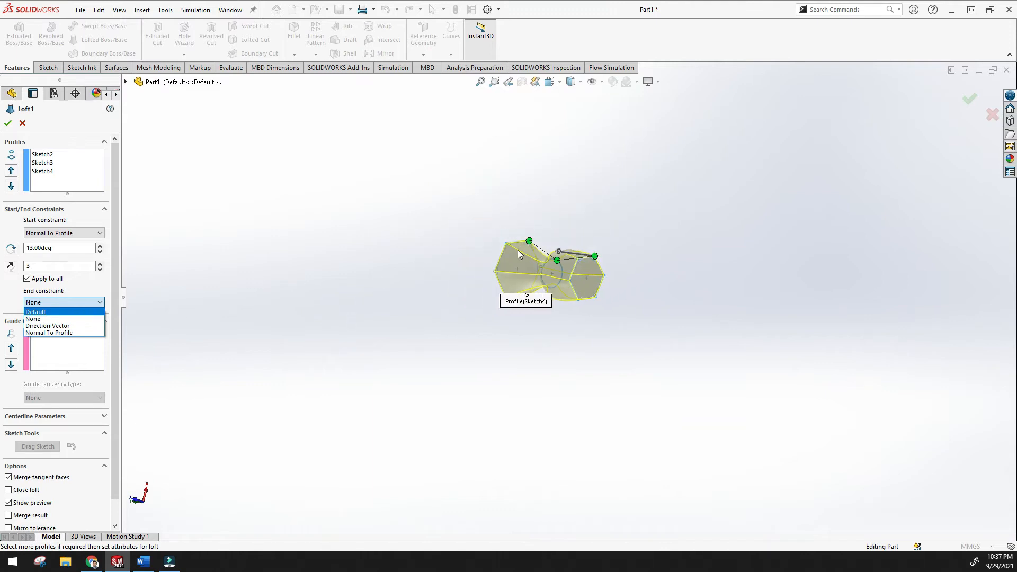
scroll(518, 252, "down", 3)
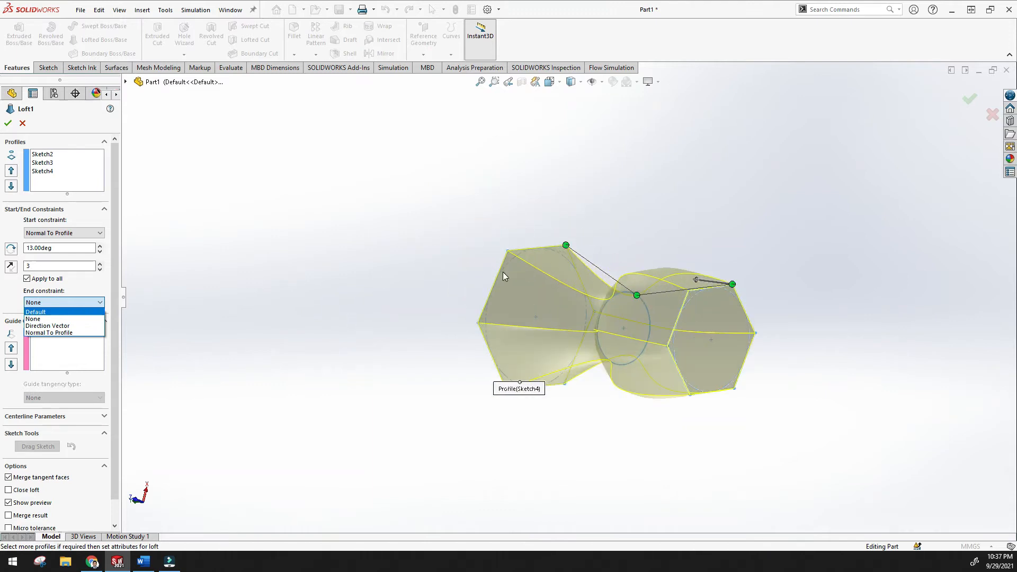
left_click(49, 333)
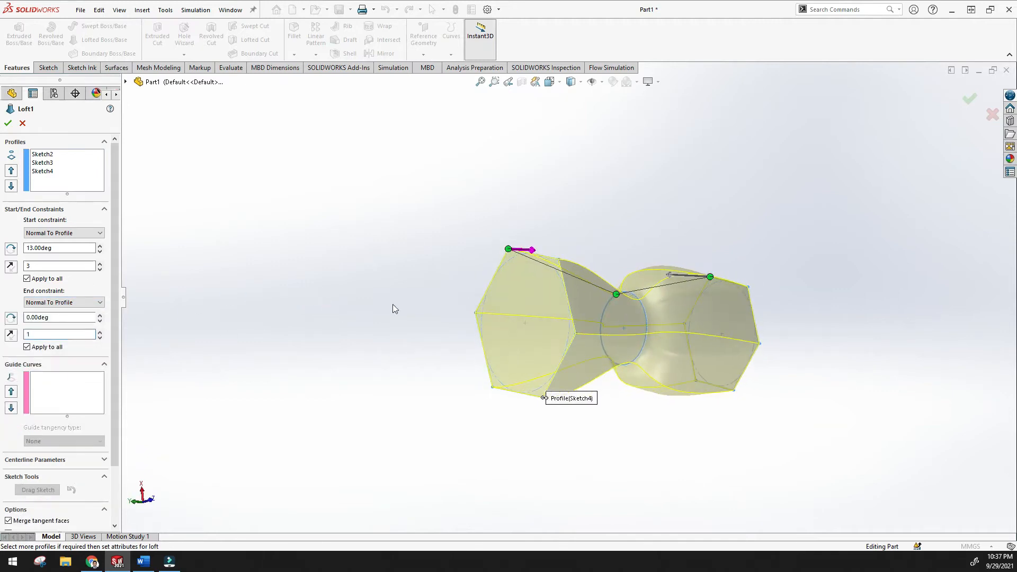
Lengthen the end tangent at the larger hexagon to 2.65 using its arrow in the preview
middle_click_drag(513, 261, 527, 283)
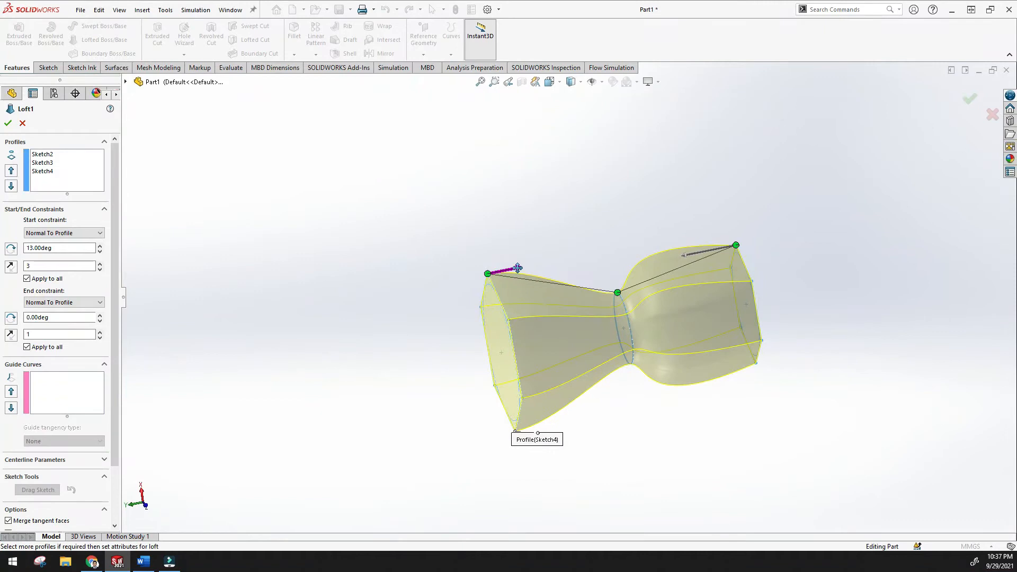
mouse_move(522, 266)
left_mouse_down()
mouse_move(538, 248)
mouse_move(500, 252)
mouse_move(532, 253)
left_mouse_up()
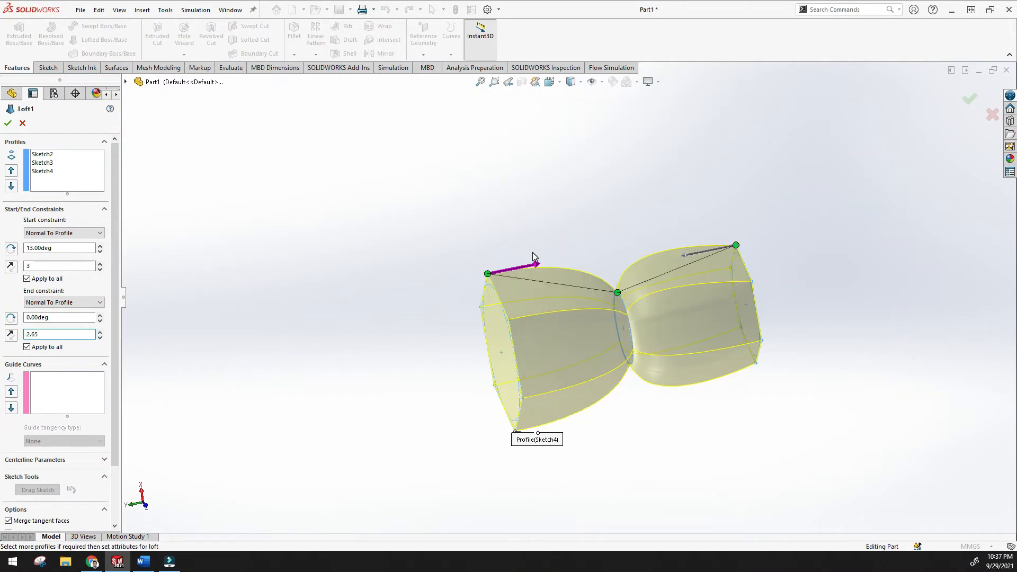
scroll(598, 294, "down", 3)
middle_click_drag(592, 239, 651, 318)
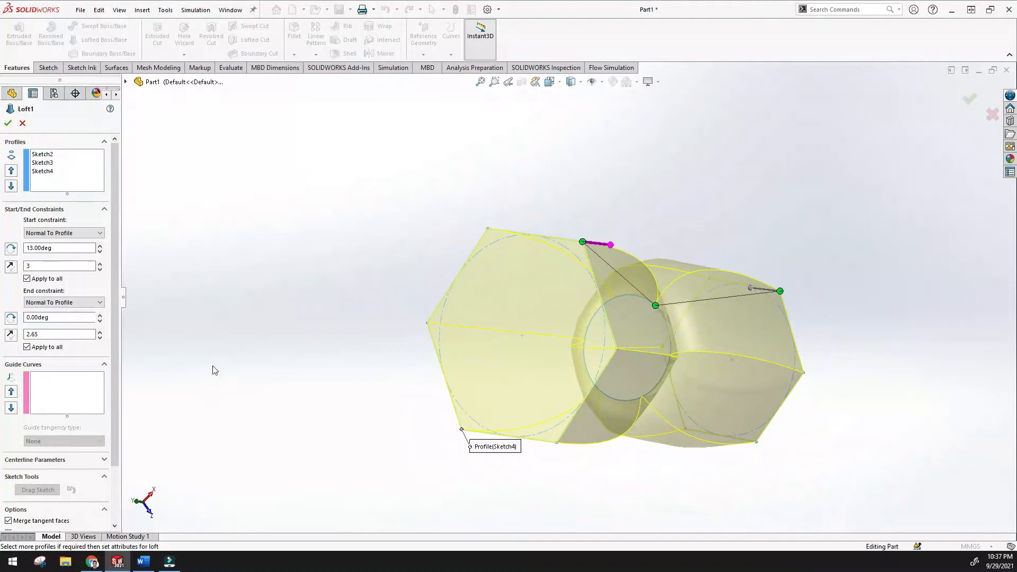
Review the loft's remaining guide curve, centerline and general option settings
scroll(50, 339, "down", 2)
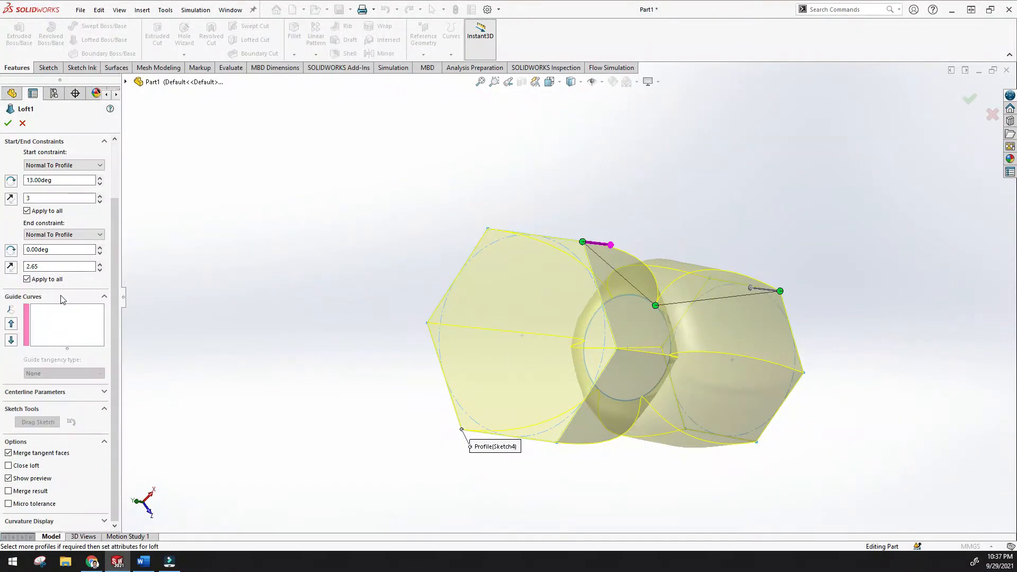
scroll(62, 296, "up", 2)
scroll(66, 318, "down", 2)
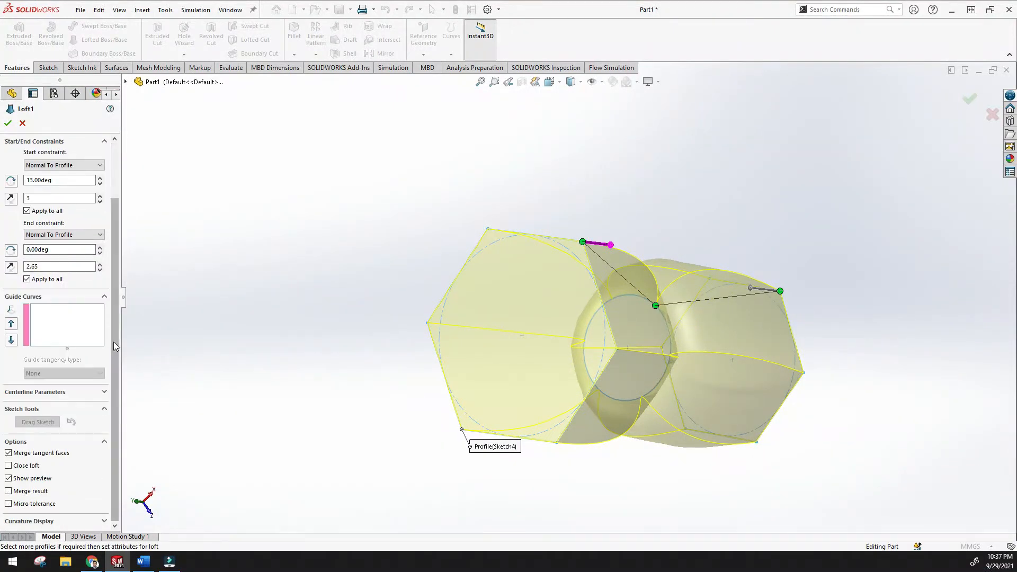
scroll(125, 400, "down", 2)
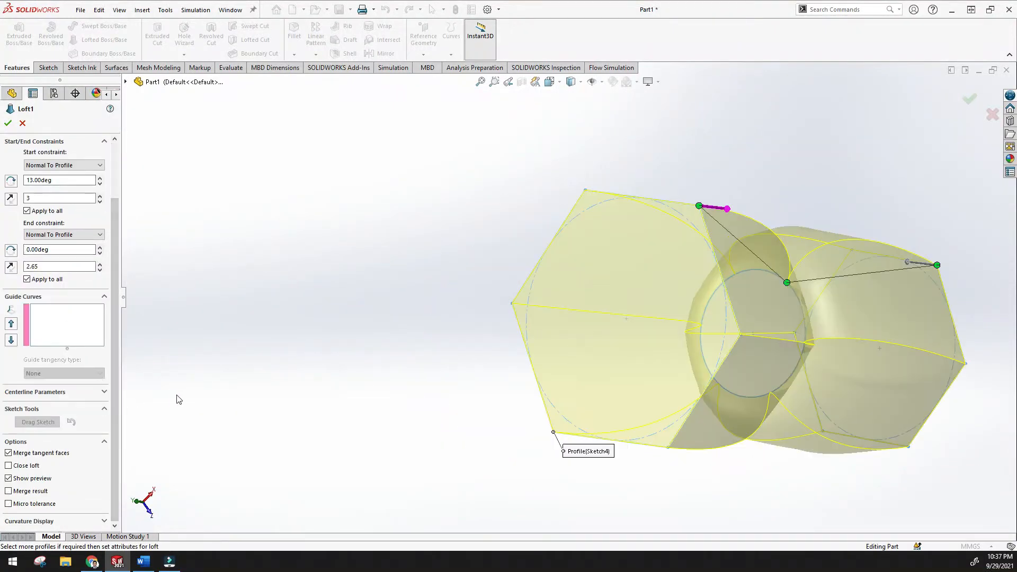
Expand the loft's centerline parameters and activate the centerline selection to examine the available settings
left_click(105, 393)
left_click(59, 405)
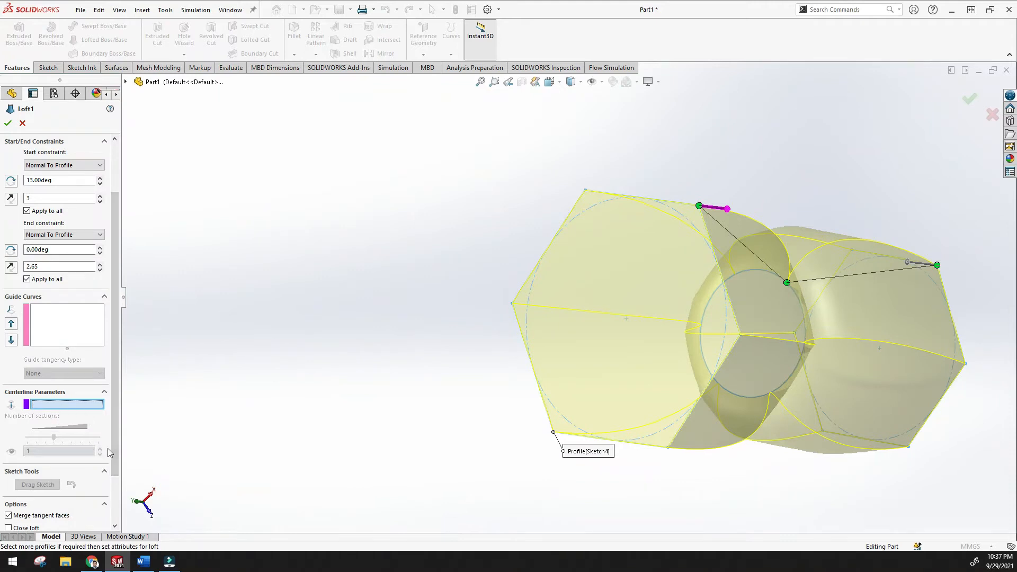
scroll(108, 472, "down", 3)
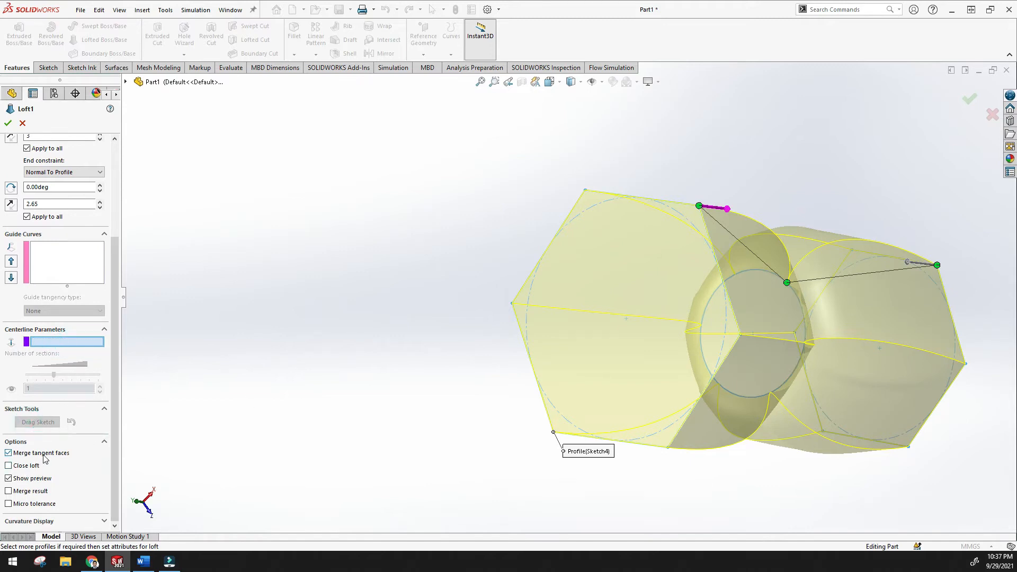
Enable Close loft to examine the closed shape in the preview, and disable it again
left_click(9, 466)
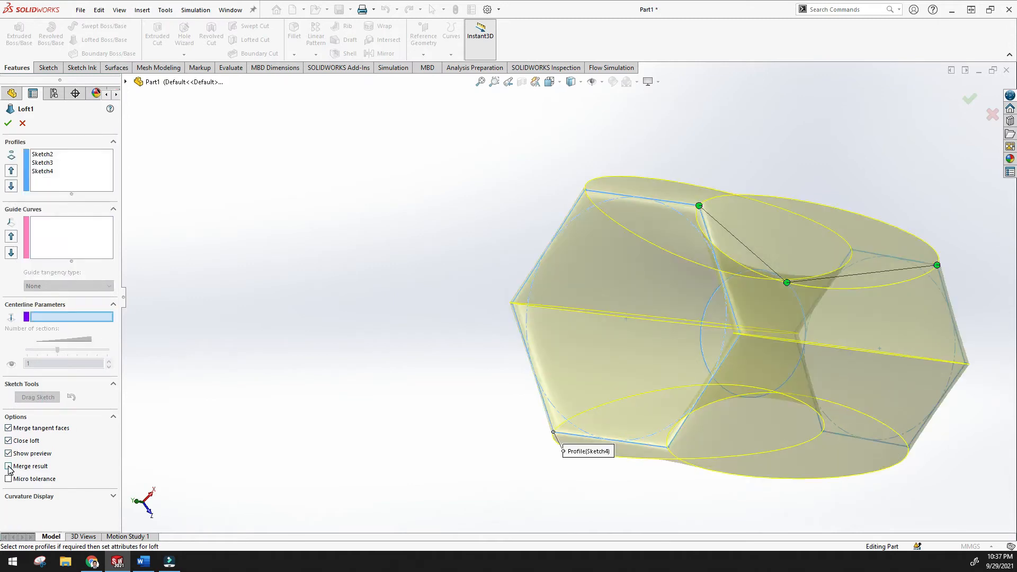
middle_click_drag(400, 374, 279, 408)
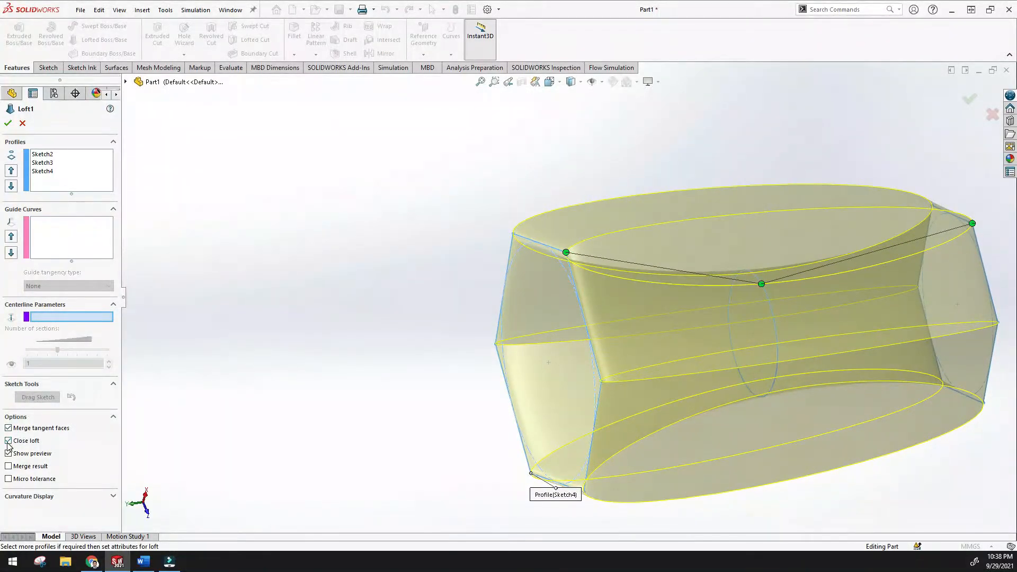
left_click(8, 442)
scroll(14, 436, "down", 1)
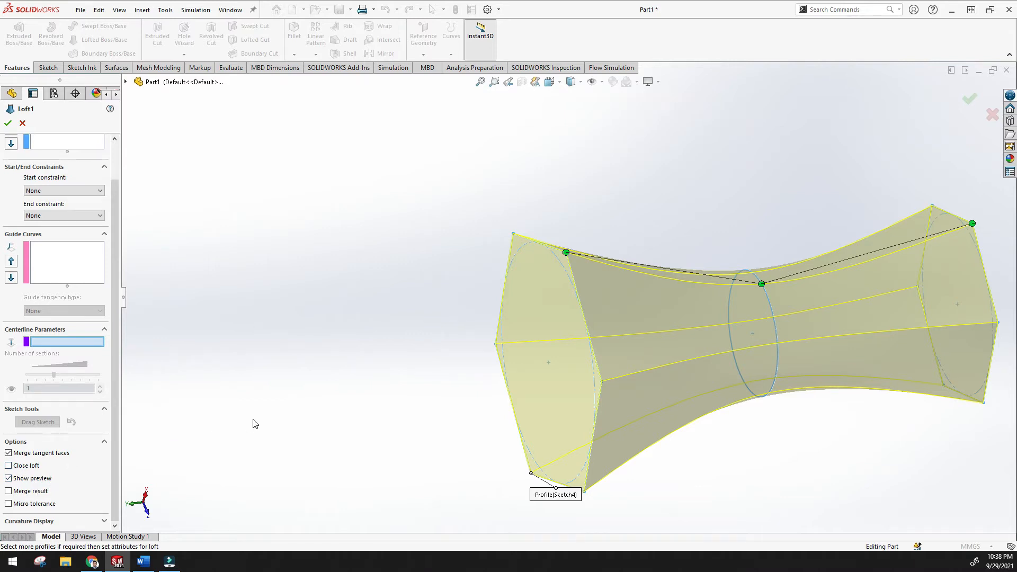
Accept the loft through the three profiles and undo the loft feature
scroll(82, 372, "up", 2)
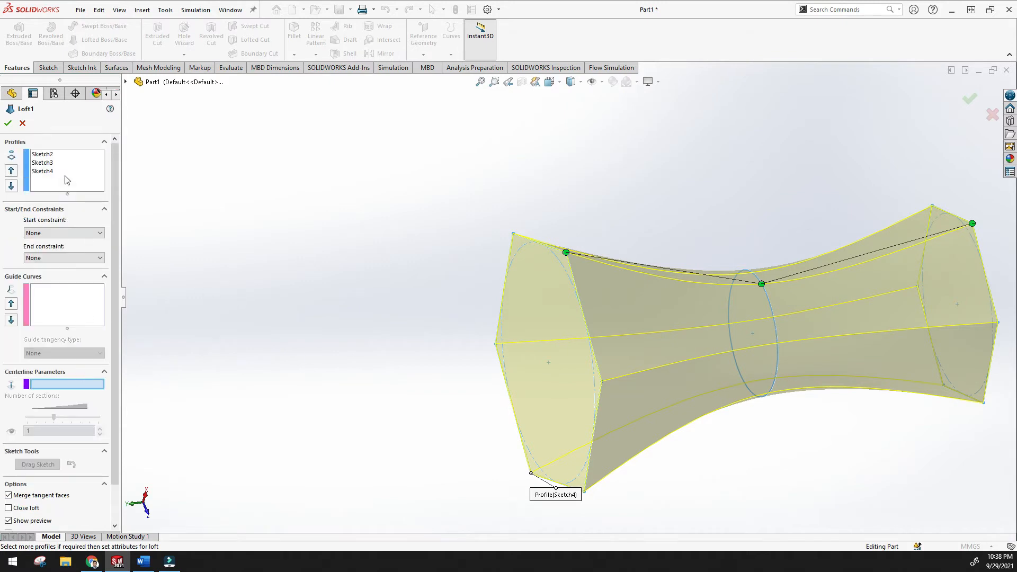
left_click(8, 124)
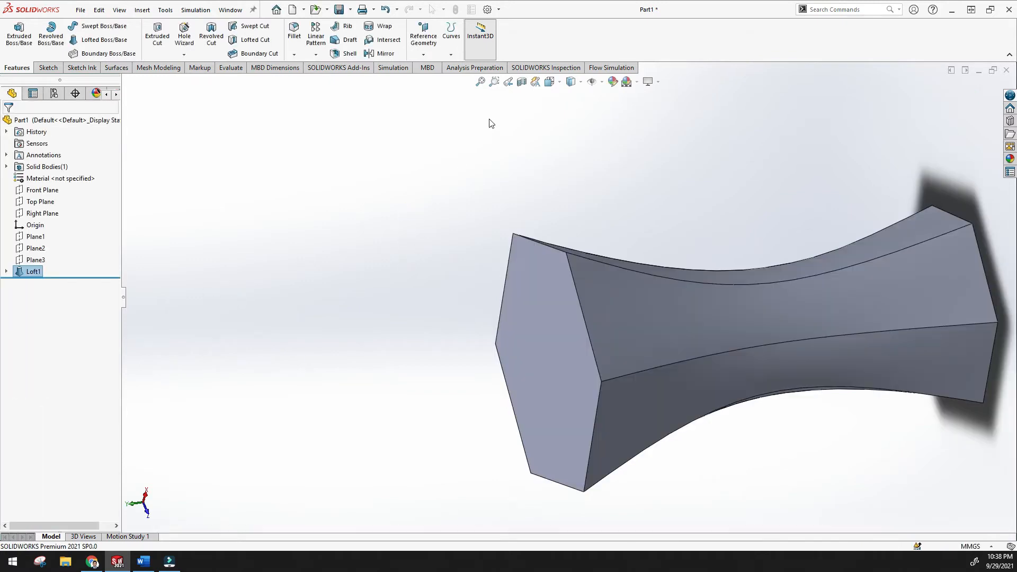
key("ctrl+z")
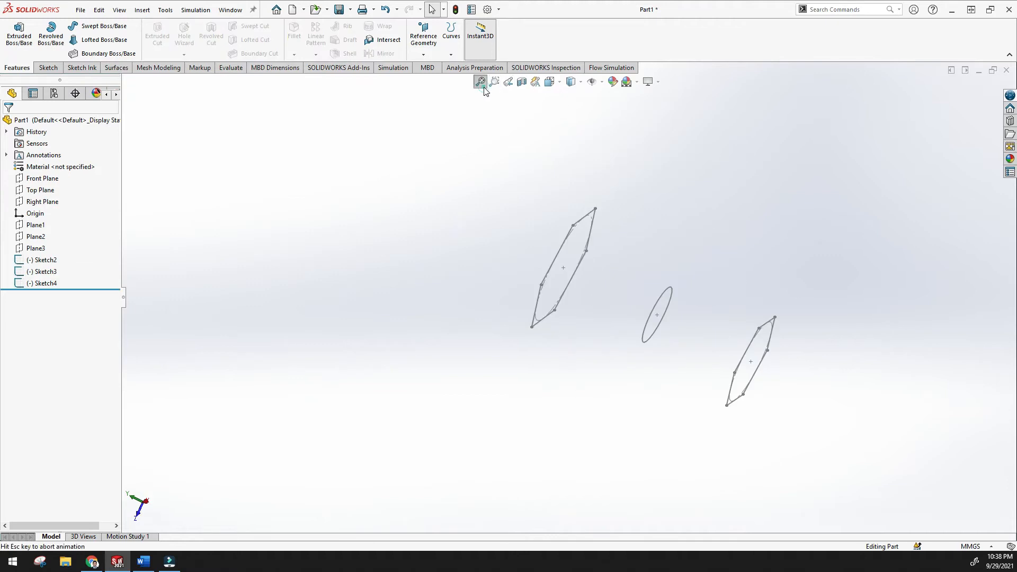
On the Right Plane, sketch a three-point spline from the larger hexagon, bulging past the circle, to the smaller hexagon
left_click(480, 82)
mouse_move(457, 257)
middle_mouse_down()
mouse_move(439, 277)
mouse_move(443, 177)
mouse_move(412, 144)
middle_mouse_up()
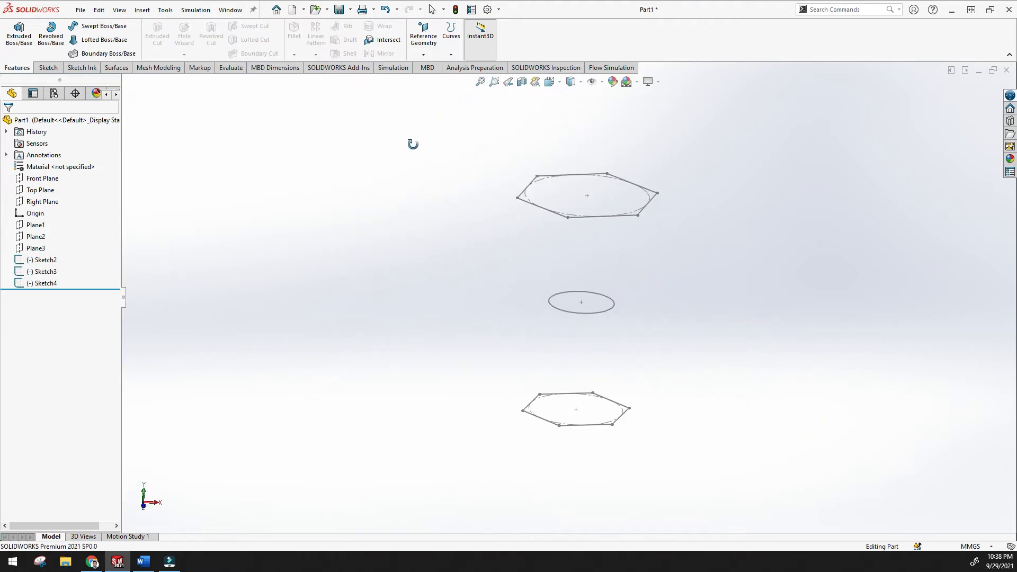
left_click(36, 204)
left_click(35, 183)
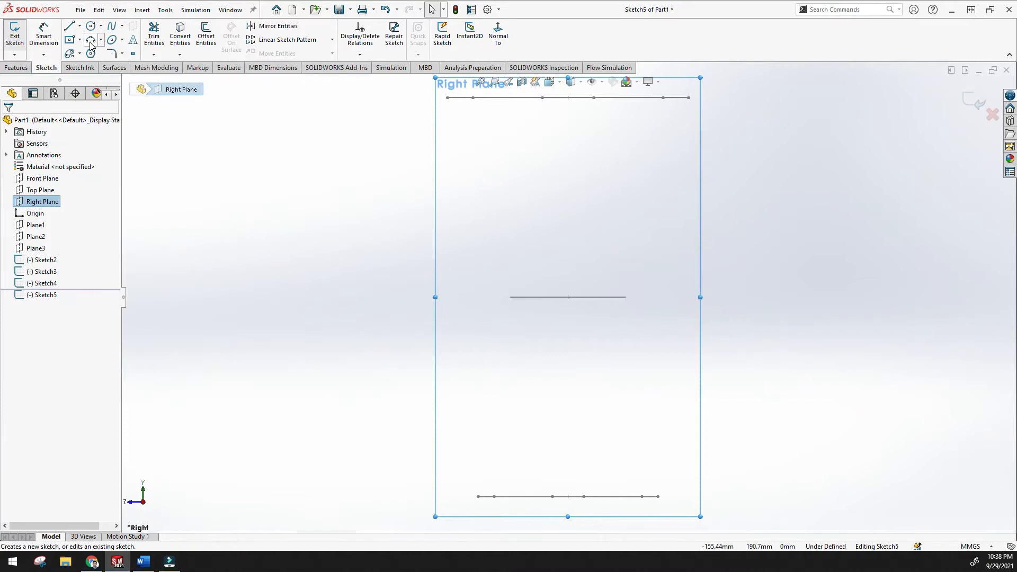
left_click(112, 26)
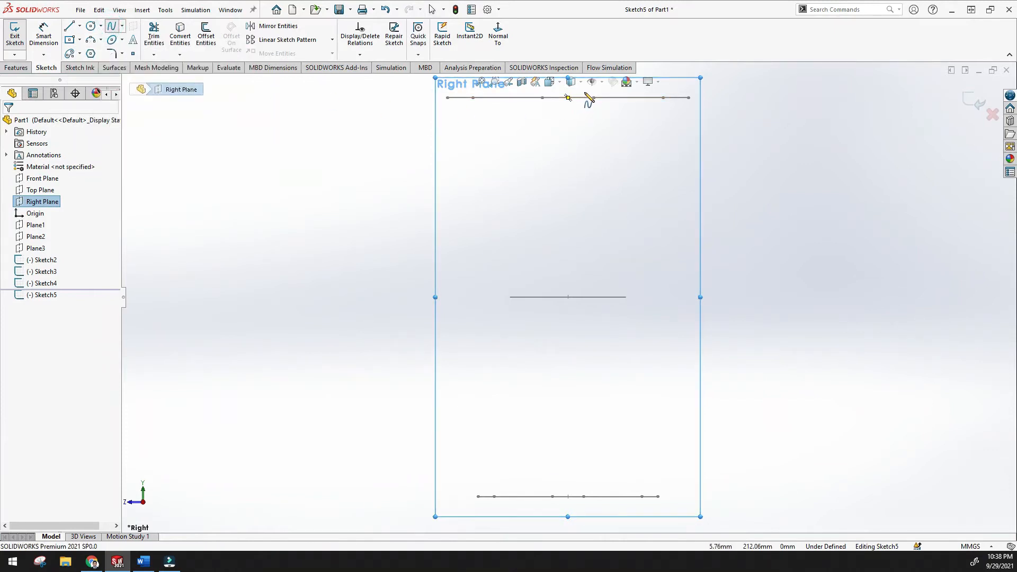
left_click(606, 97)
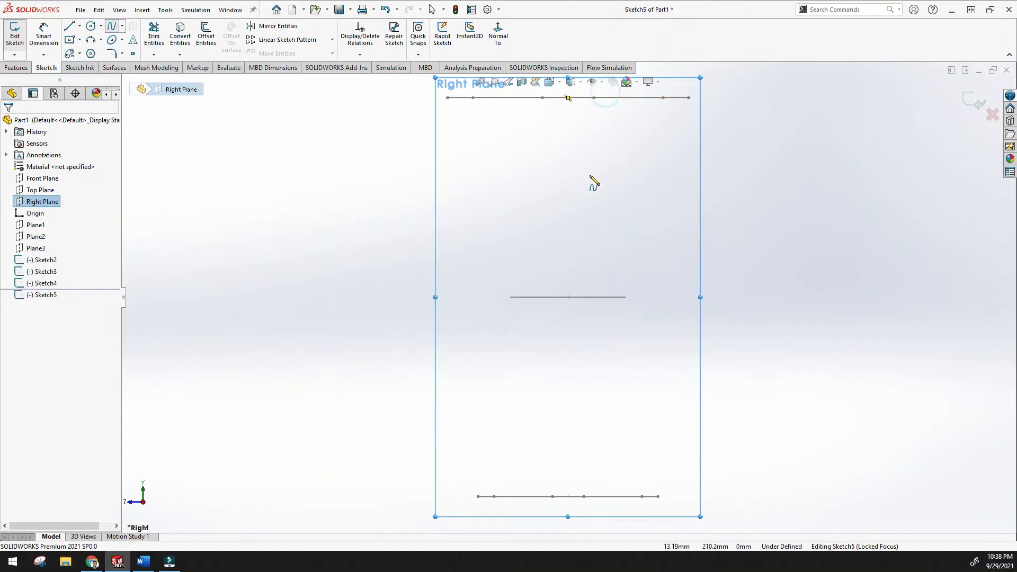
left_click(550, 324)
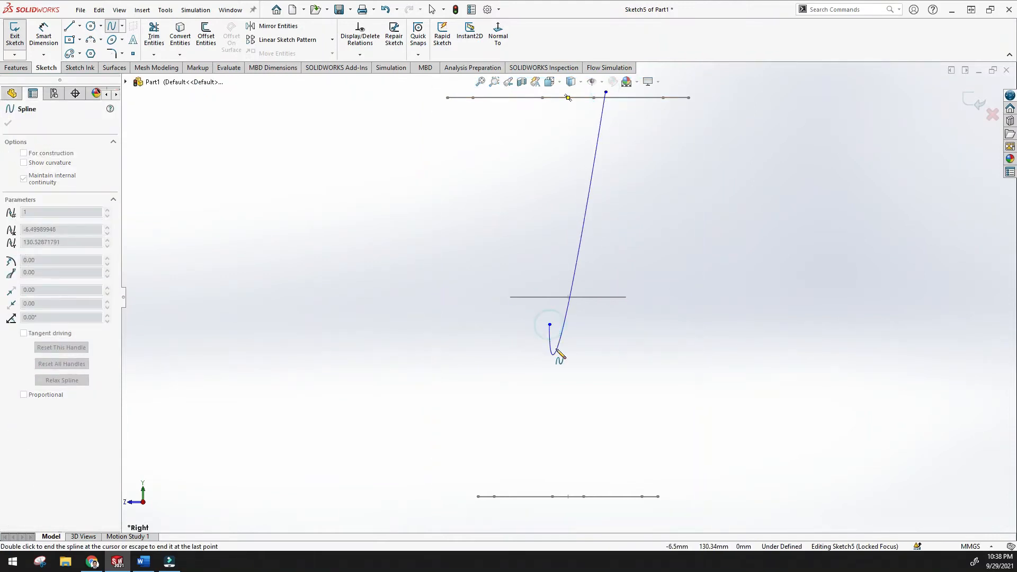
left_click(611, 504)
key("Escape")
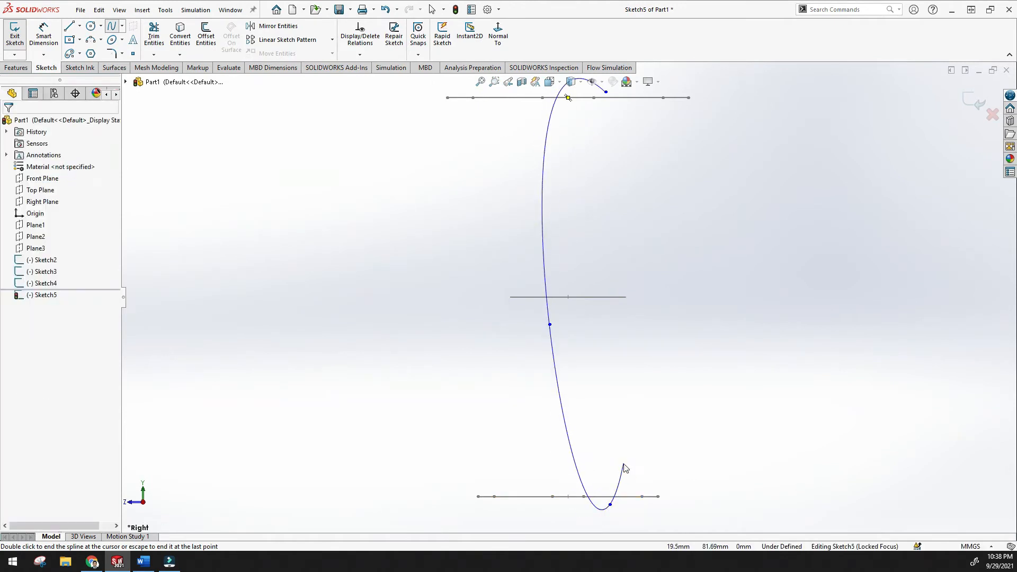
scroll(656, 377, "up", 4)
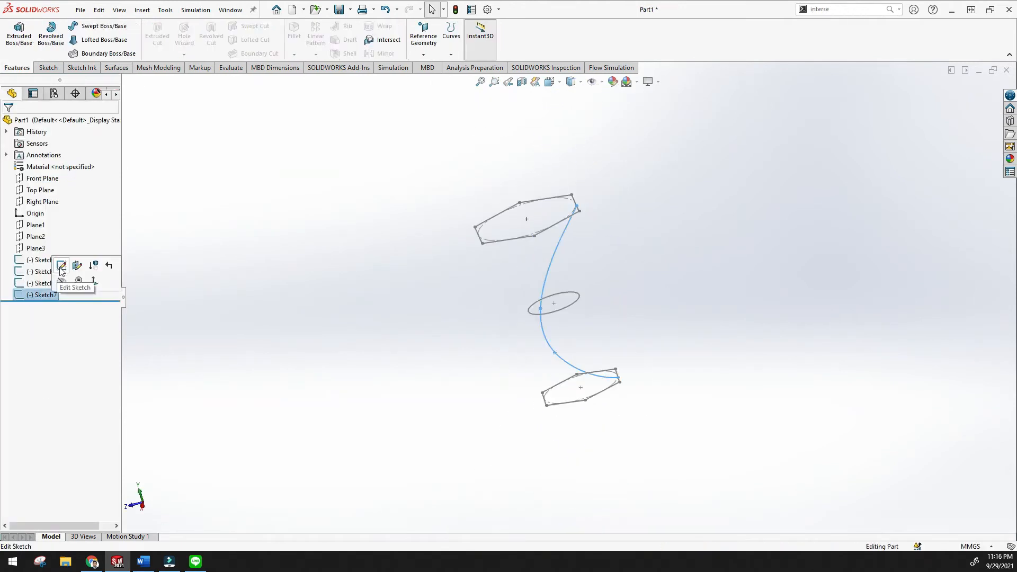
Edit the guide curve sketch and add a Pierce relation between the spline point nearest the circle and the circle profile
left_click(63, 264)
middle_click_drag(677, 177, 655, 216)
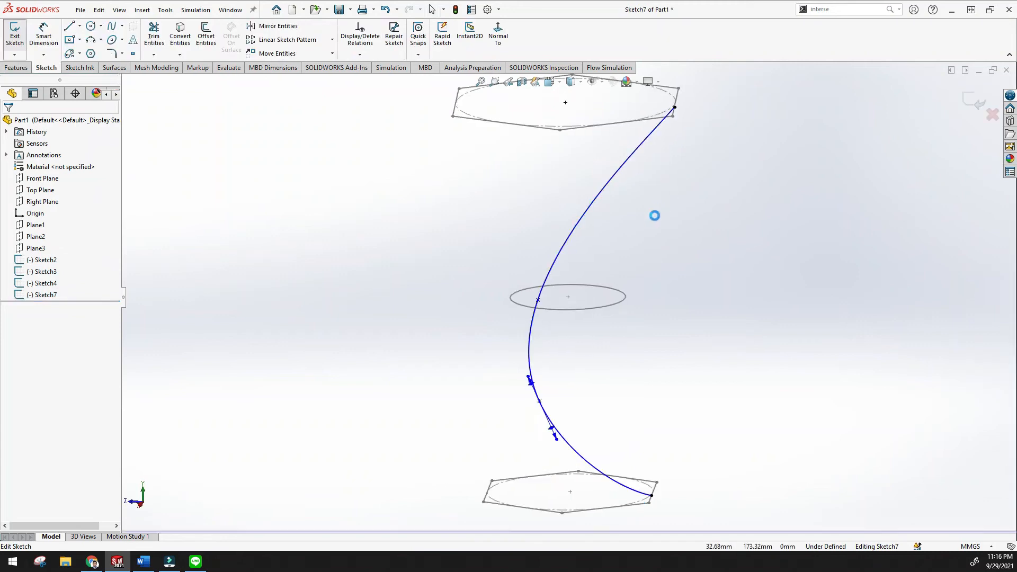
left_click(556, 261)
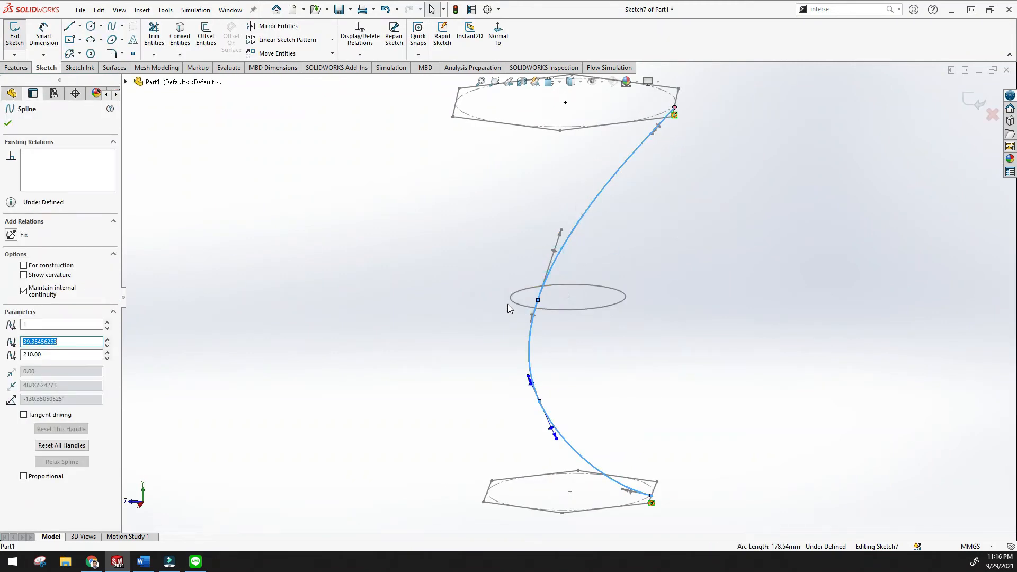
left_click(473, 312)
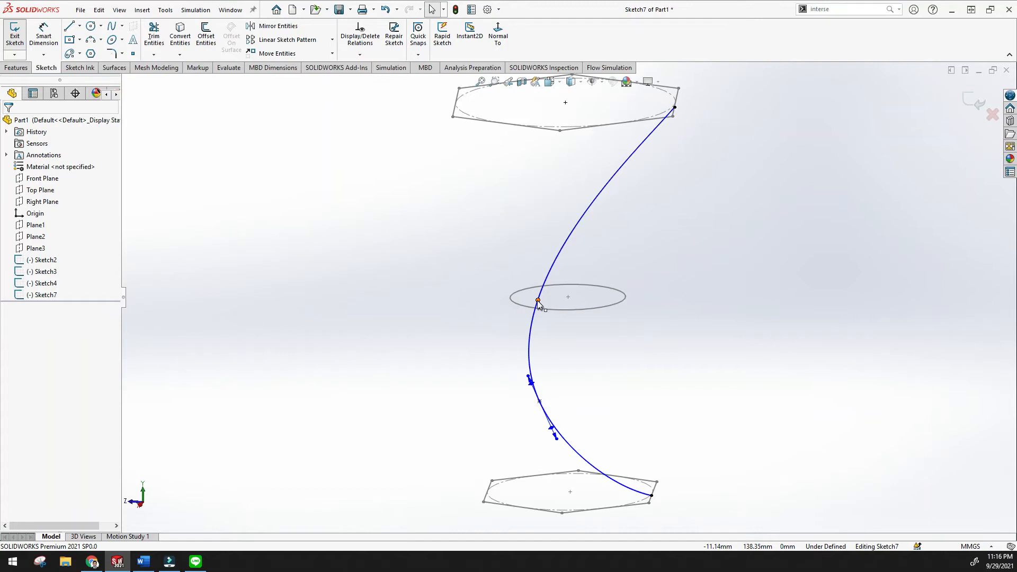
left_click(538, 301)
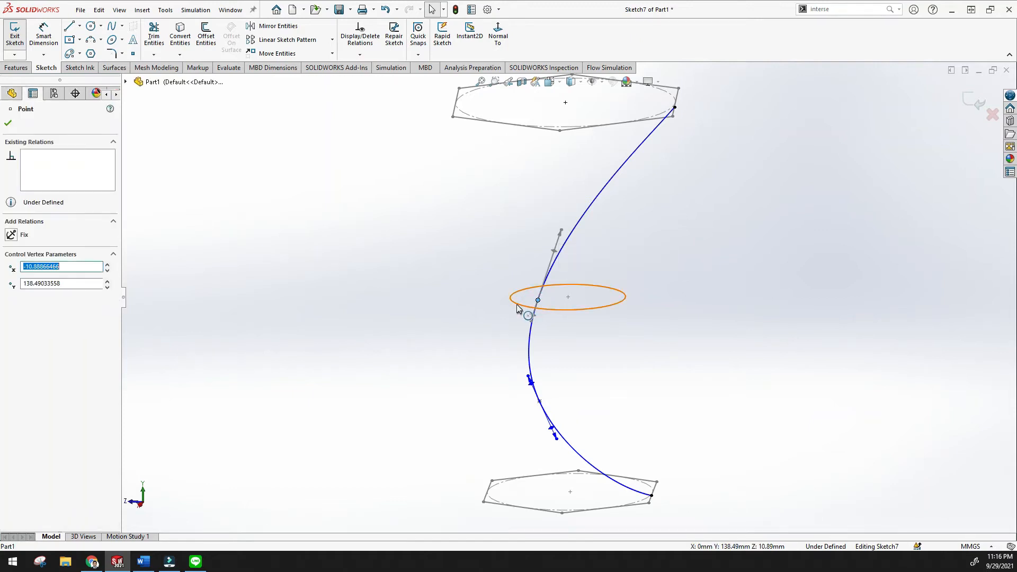
left_click(518, 307, "ctrl")
left_click(13, 333)
Examine from several angles how the spline meets the circle and the edges of both hexagons
scroll(498, 320, "down", 2)
middle_click_drag(511, 327, 530, 295)
scroll(530, 291, "up", 5)
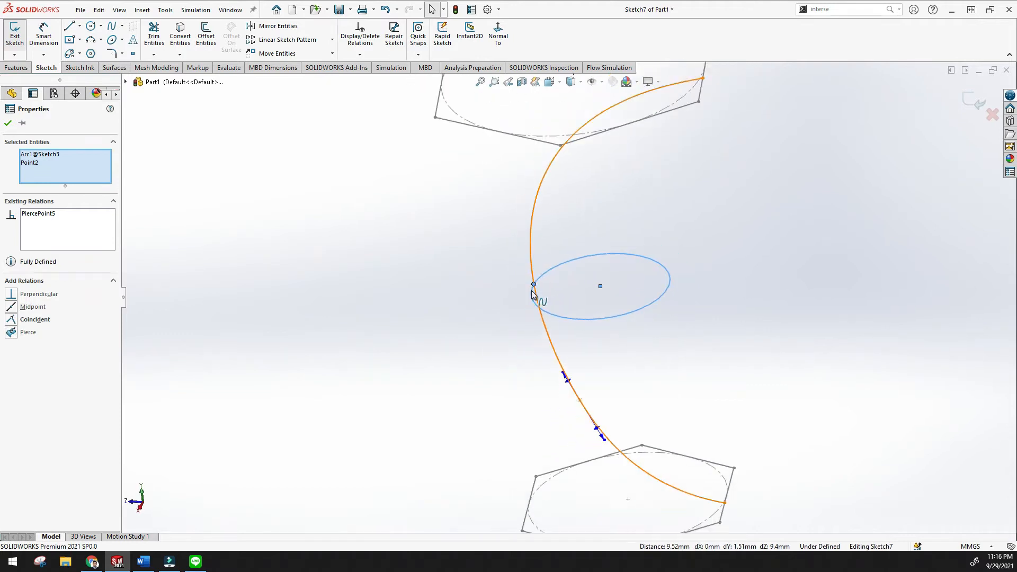
middle_click_drag(666, 183, 603, 181)
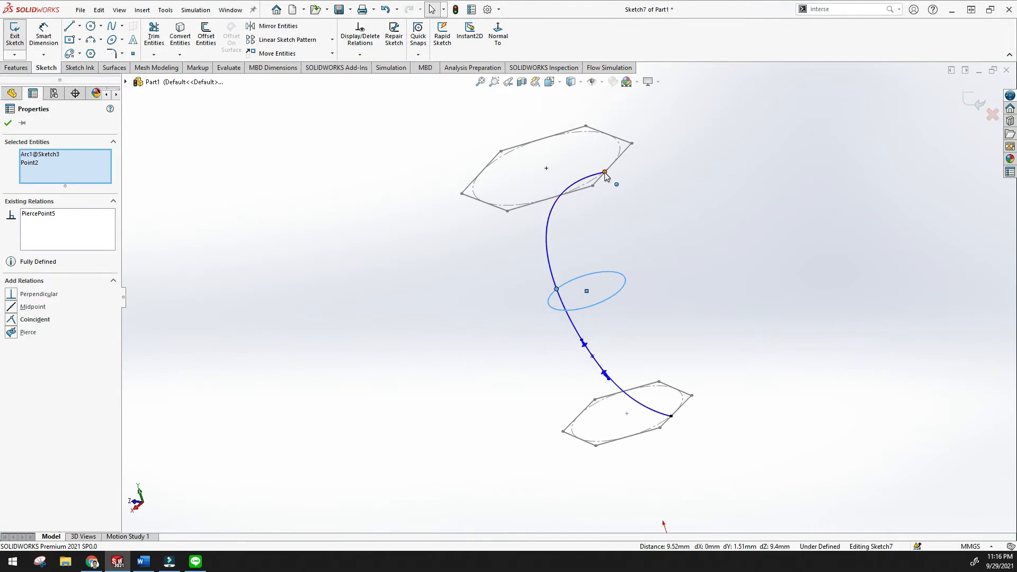
middle_click_drag(606, 176, 555, 180)
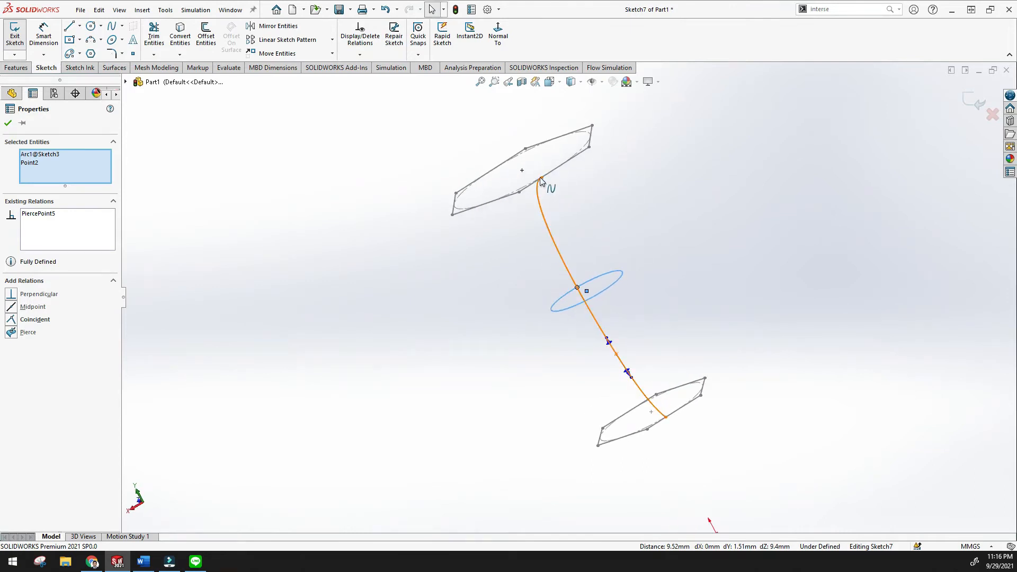
mouse_move(597, 298)
middle_mouse_down()
mouse_move(631, 270)
mouse_move(612, 289)
middle_mouse_up()
middle_click_drag(656, 404, 576, 302)
scroll(576, 302, "down", 3)
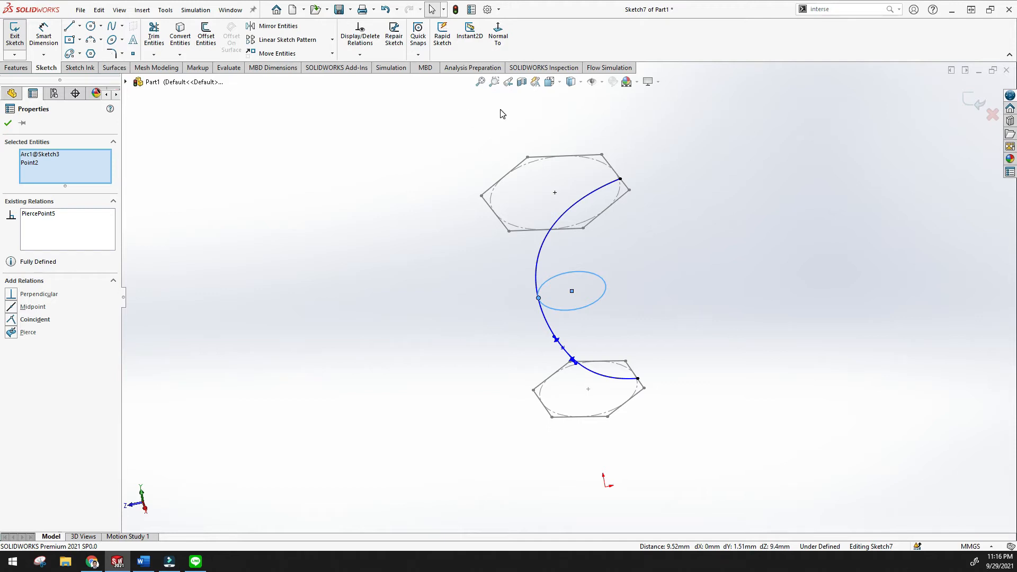
Undo the Pierce relation and leave the guide curve sketch, discarding its changes
key("ctrl+z")
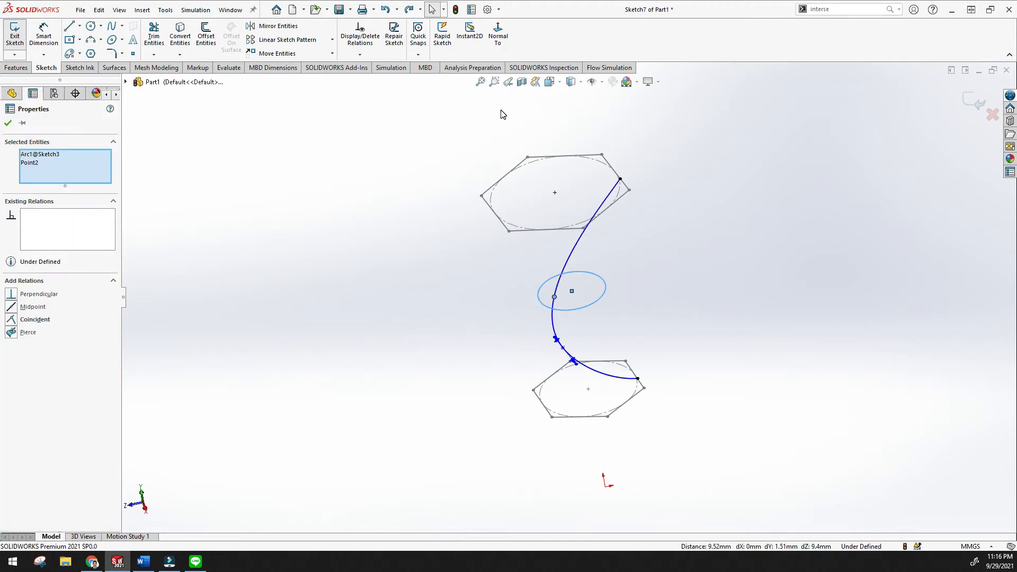
left_click(673, 248)
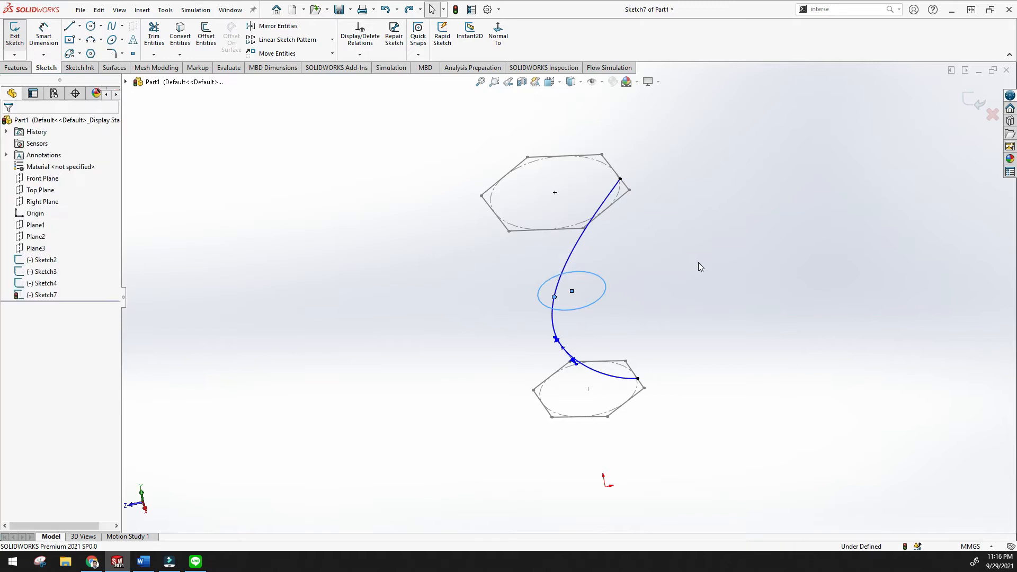
left_click(991, 117)
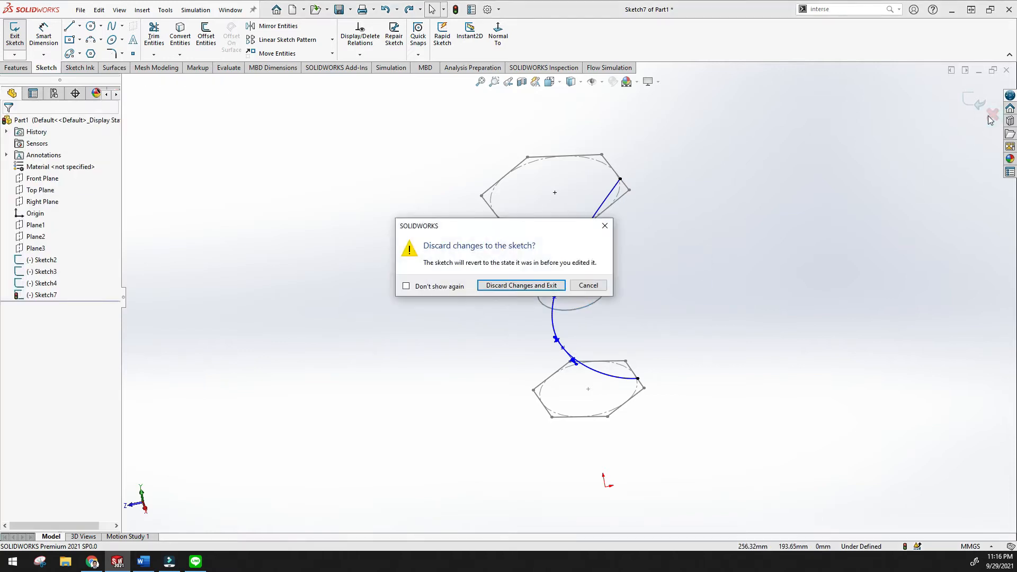
left_click(506, 287)
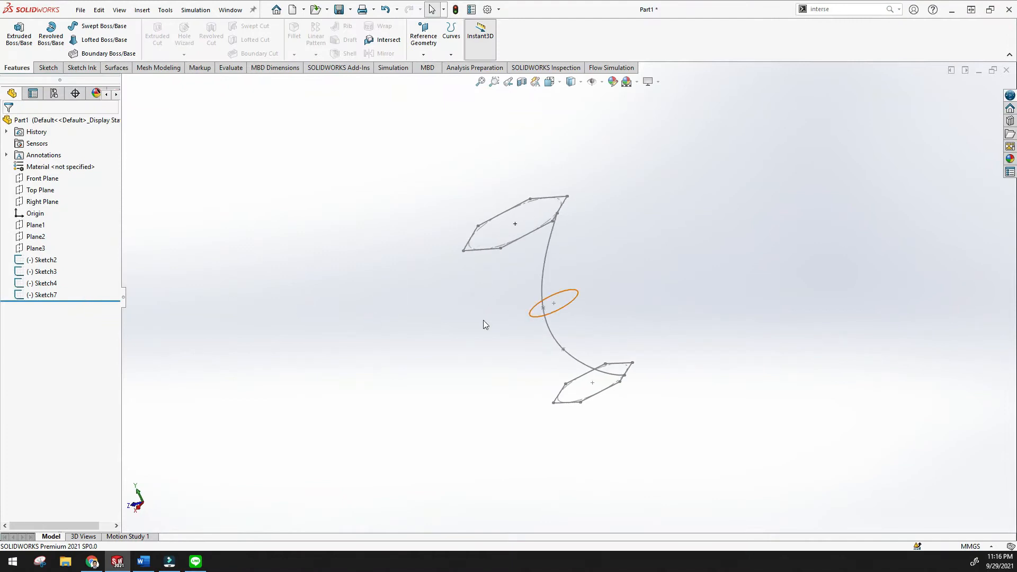
Edit the middle circle's sketch and draw a six-sided polygon centered on the origin with one corner on the circle
left_click(38, 272)
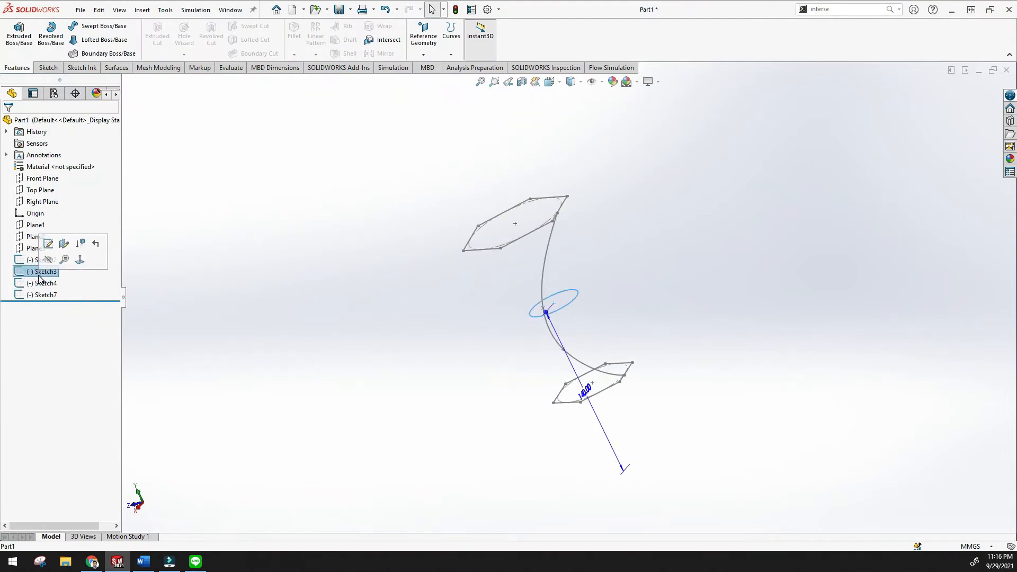
left_click(49, 243)
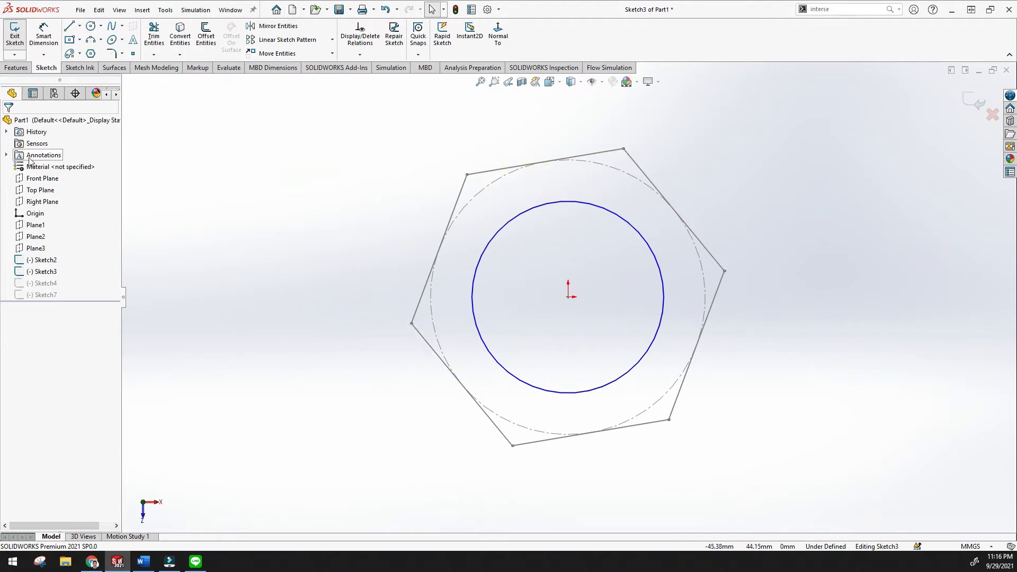
left_click(91, 54)
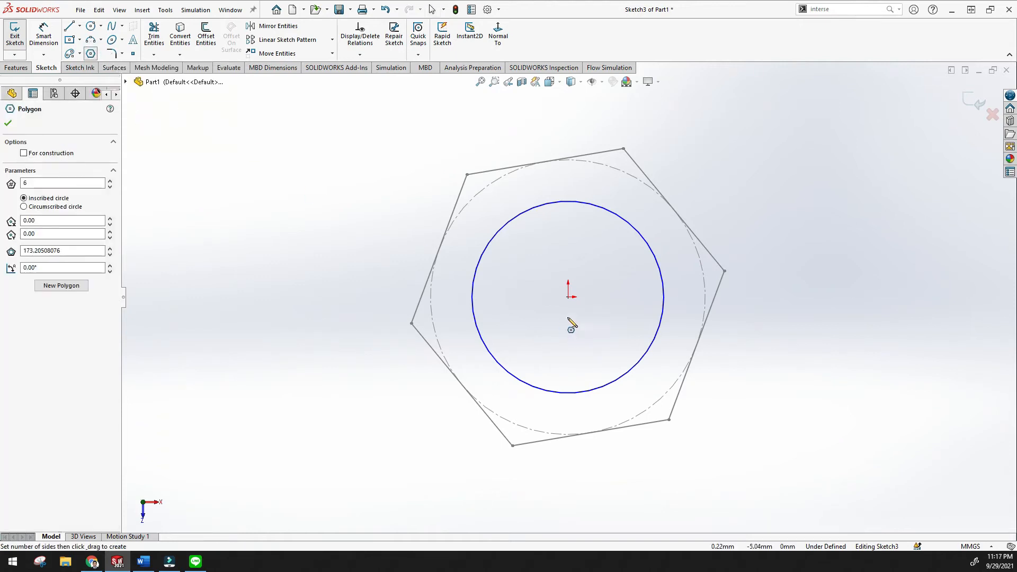
left_click_drag(569, 298, 670, 301)
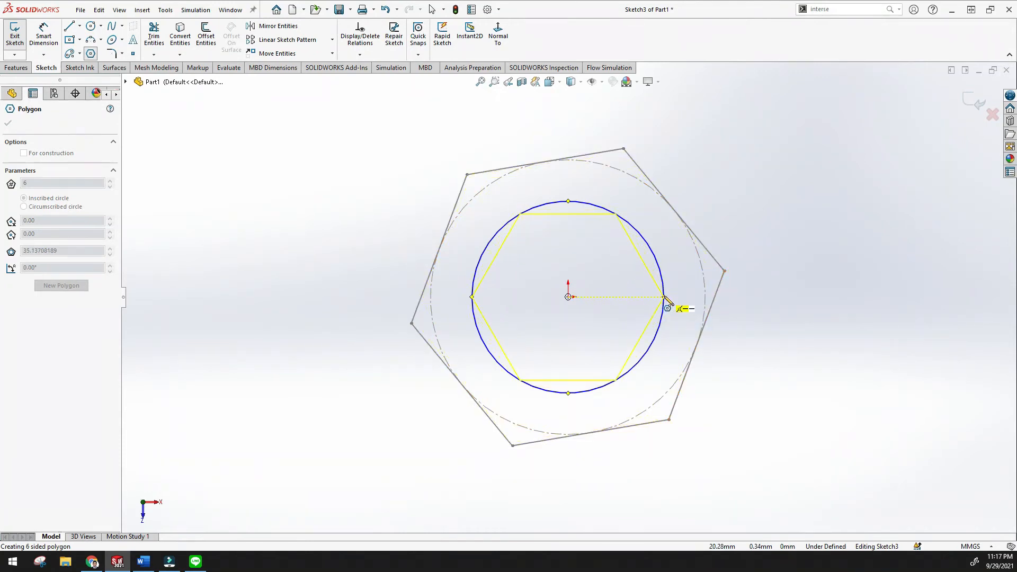
scroll(665, 302, "down", 4)
left_click_drag(581, 305, 640, 301)
scroll(641, 302, "up", 3)
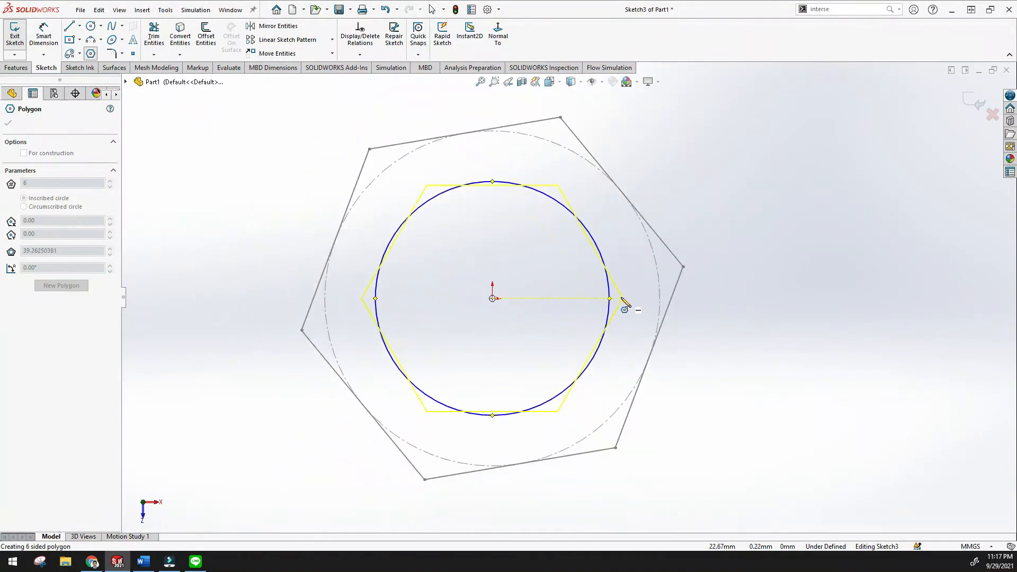
left_click(610, 299)
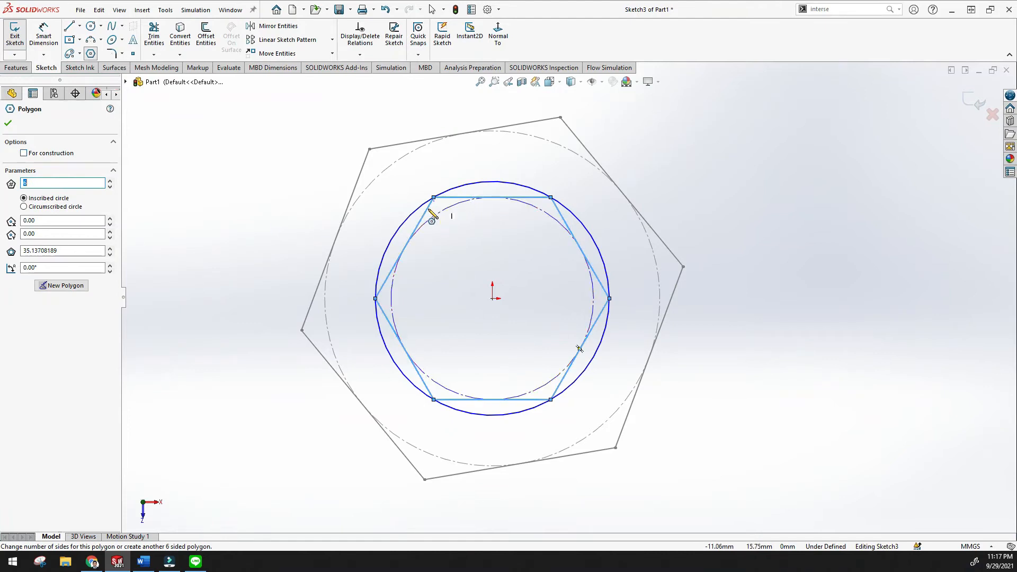
Make the hexagon inside the circle construction geometry
left_click(24, 153)
left_click(8, 123)
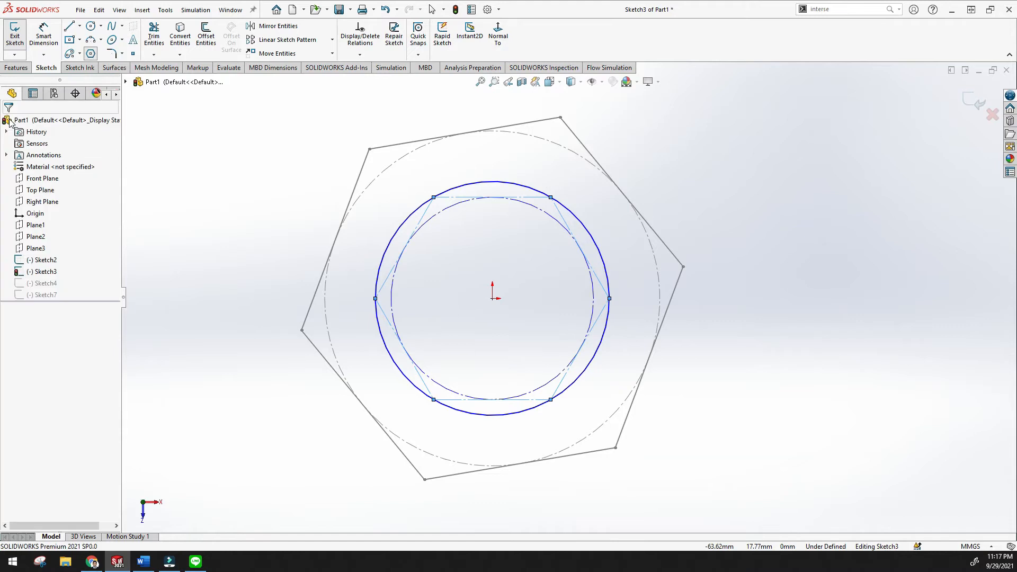
scroll(575, 327, "up", 3)
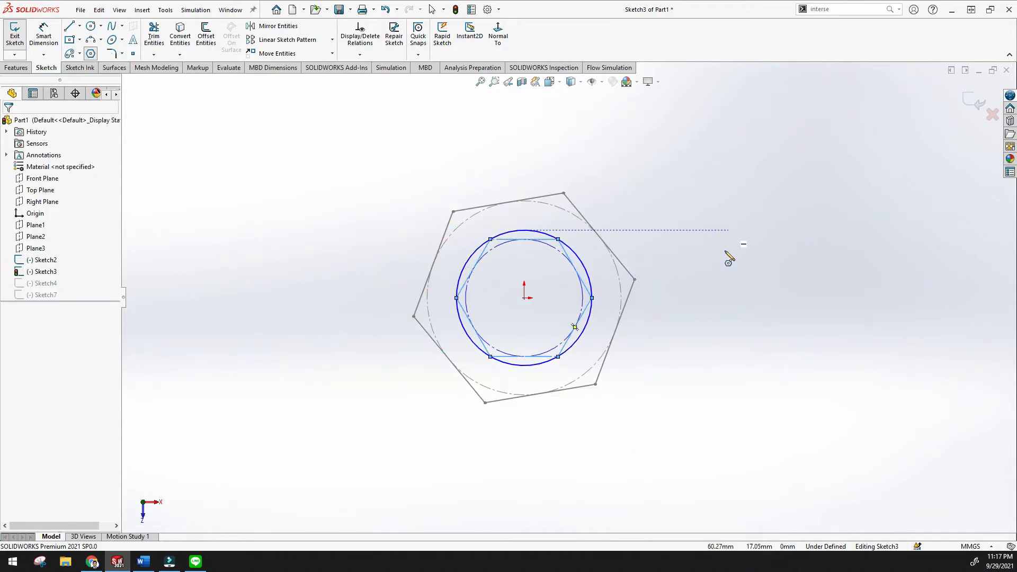
Exit the circle's sketch, keeping the construction hexagon, and examine its corner points against the spline from other angles
left_click(974, 100)
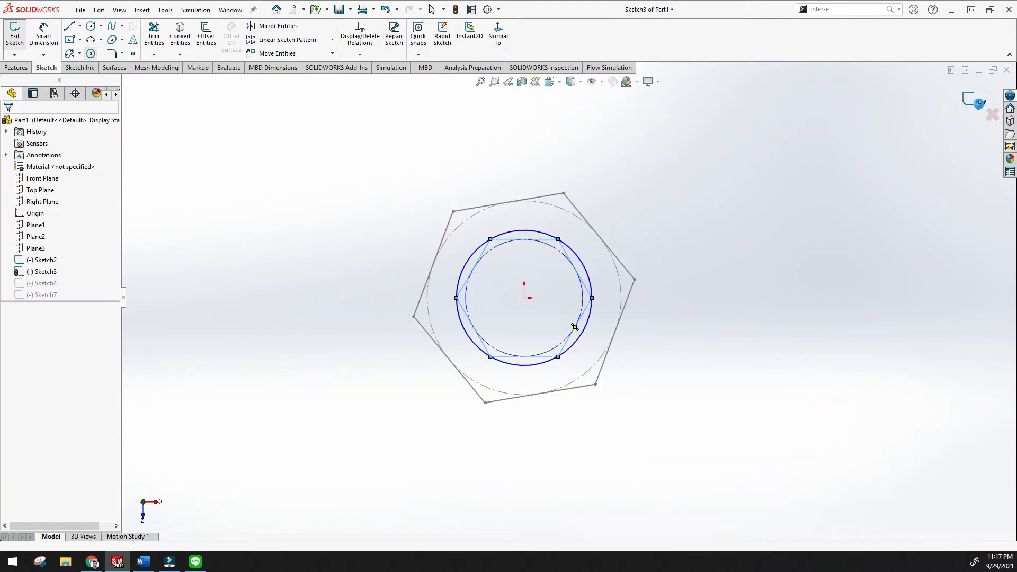
mouse_move(731, 286)
middle_mouse_down()
mouse_move(665, 213)
mouse_move(613, 256)
mouse_move(665, 215)
mouse_move(652, 284)
middle_mouse_up()
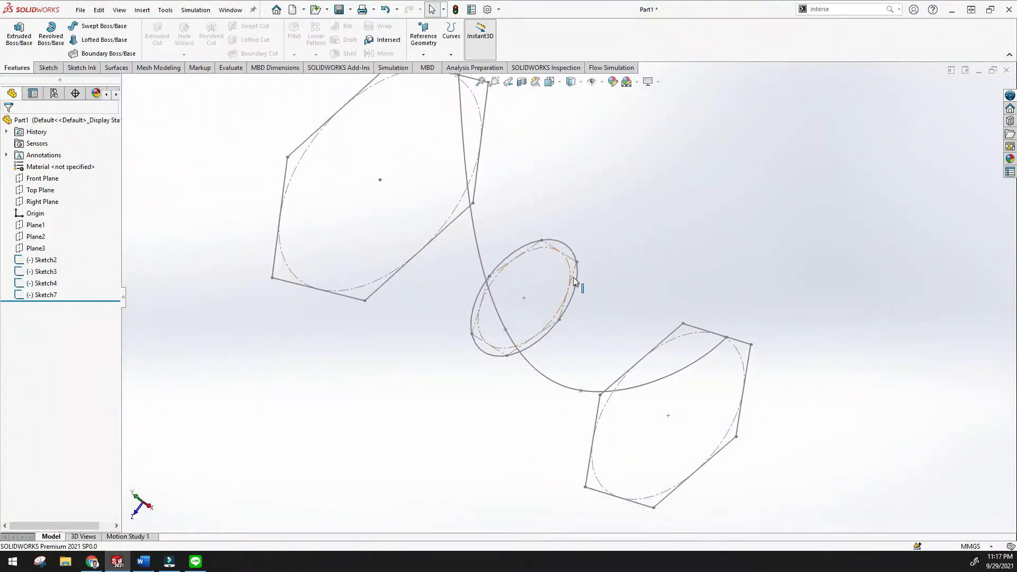
left_click(542, 240)
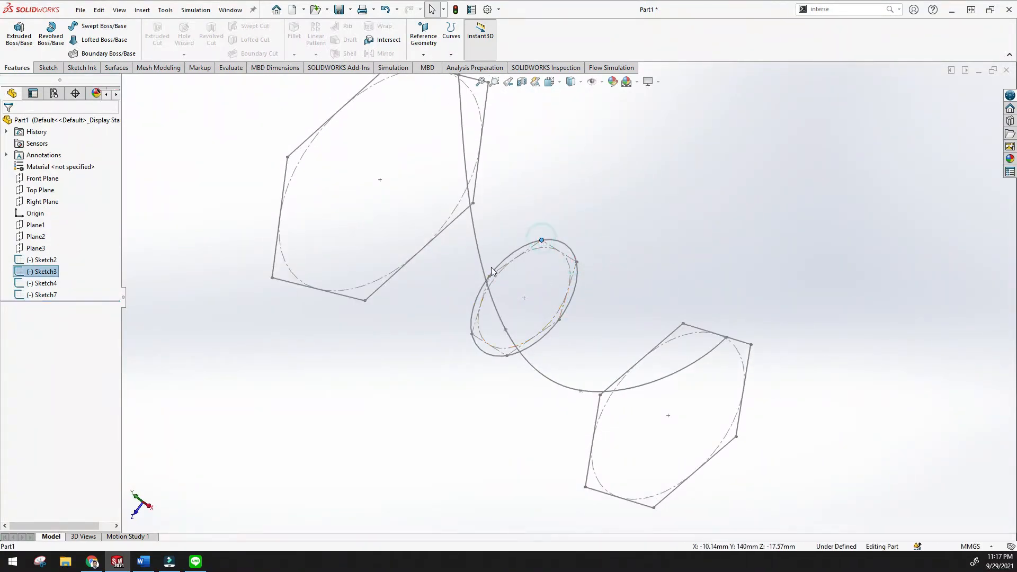
mouse_move(490, 279)
middle_mouse_down()
mouse_move(445, 352)
mouse_move(394, 245)
mouse_move(357, 348)
mouse_move(422, 397)
middle_mouse_up()
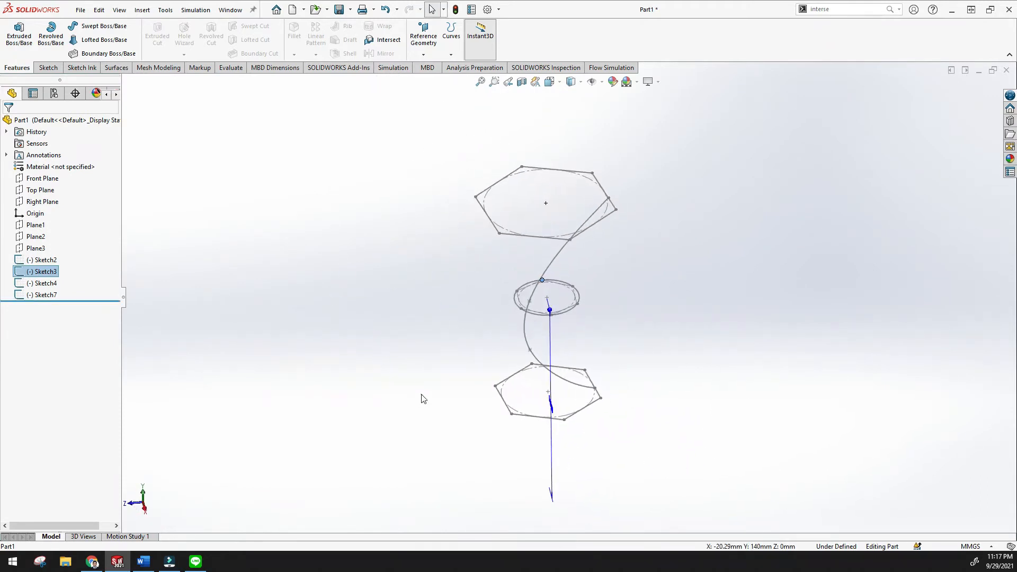
left_click(422, 397)
Edit the guide curve sketch and add a Pierce relation between the spline's upper inner point and the middle circle
left_click(36, 297)
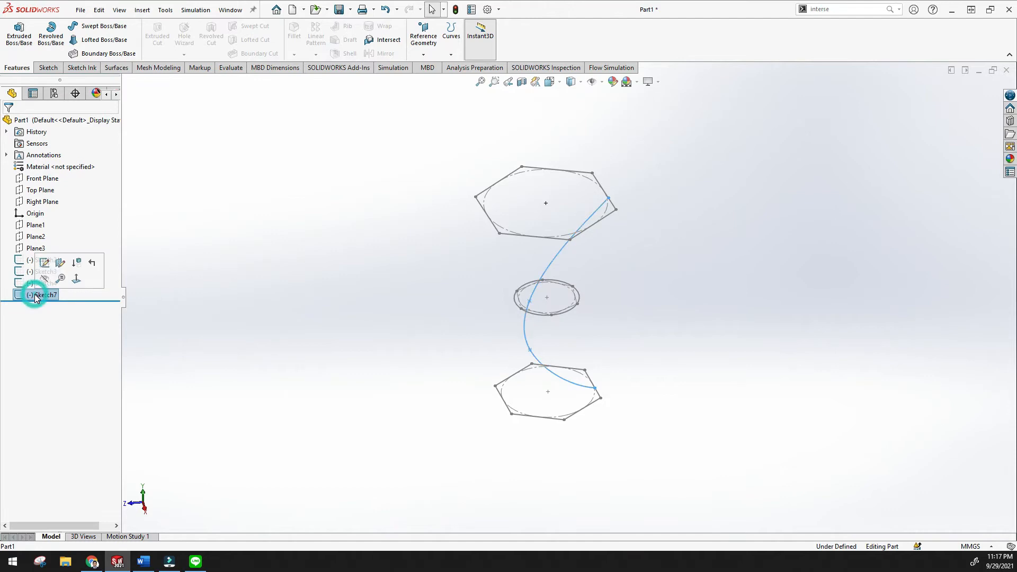
left_click(46, 265)
left_click(540, 299)
mouse_move(619, 256)
middle_mouse_down()
mouse_move(572, 343)
mouse_move(641, 314)
mouse_move(615, 334)
mouse_move(630, 297)
middle_mouse_up()
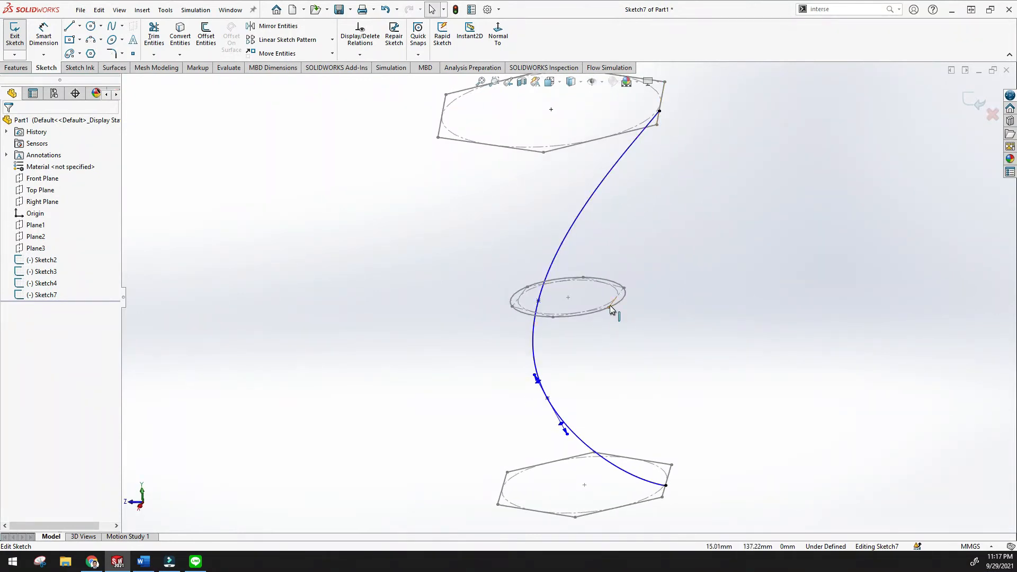
left_click(539, 301)
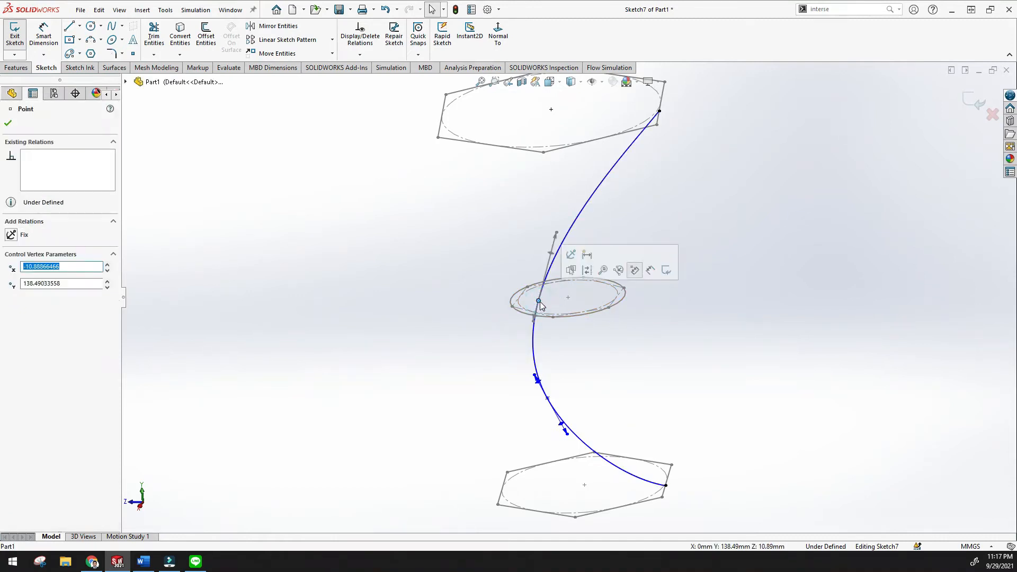
left_click(596, 312)
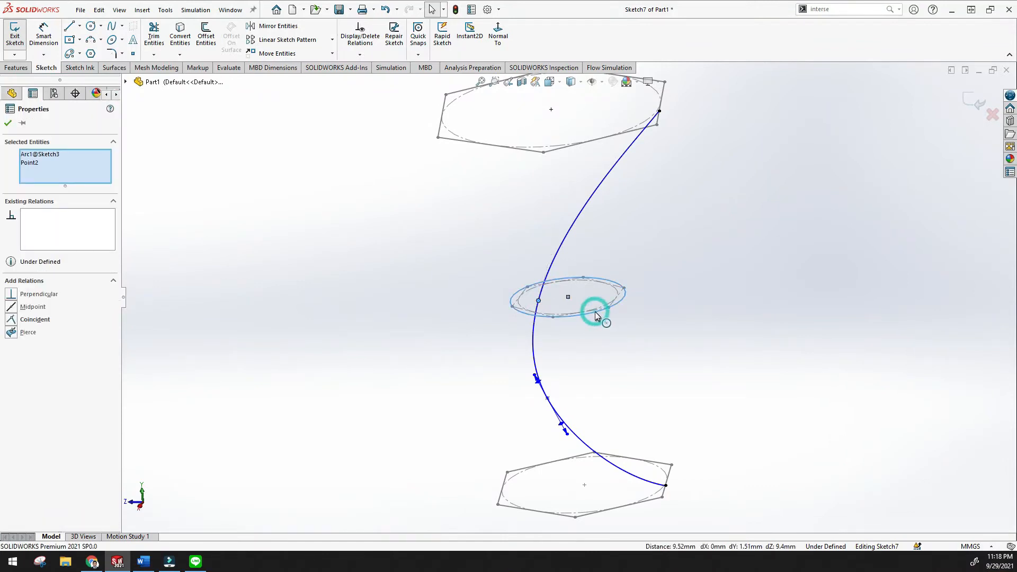
left_click(11, 332)
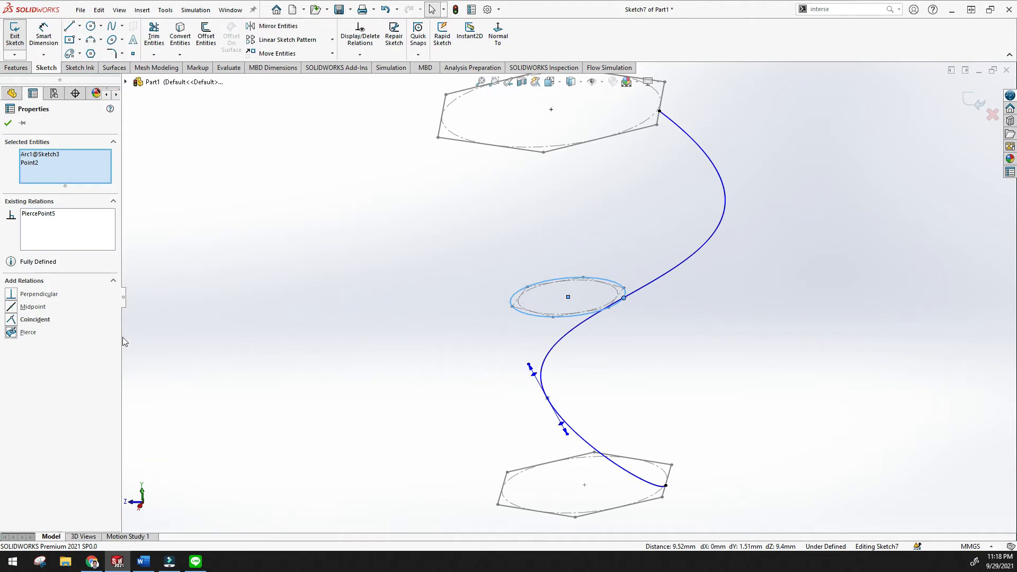
Reshape the guide curve by moving its free spline point between the circle and the lower hexagon, and exit the sketch
mouse_move(637, 329)
middle_mouse_down()
mouse_move(604, 341)
mouse_move(615, 242)
middle_mouse_up()
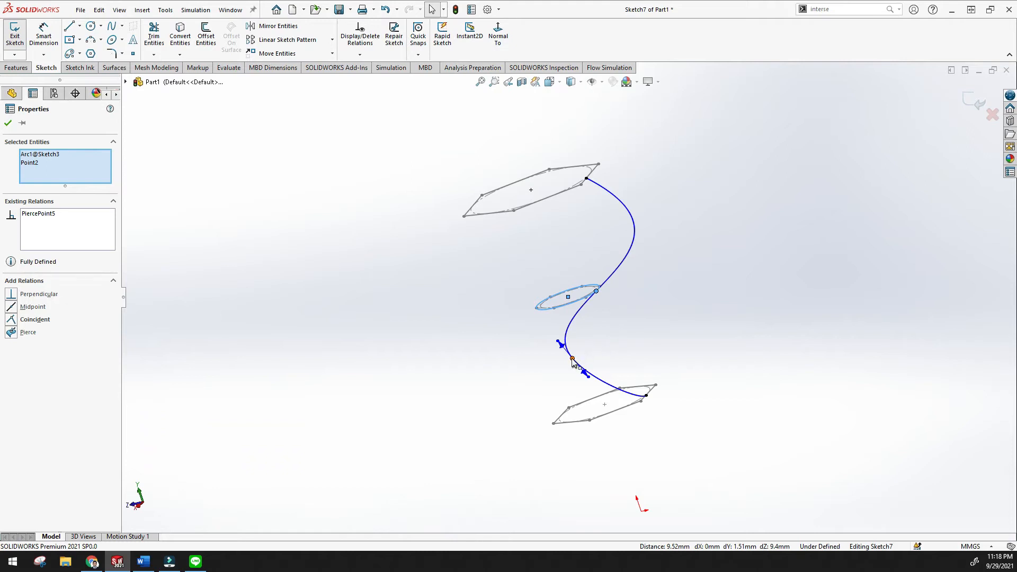
left_click_drag(572, 360, 601, 332)
mouse_move(701, 255)
middle_mouse_down()
mouse_move(704, 205)
mouse_move(638, 229)
mouse_move(679, 228)
mouse_move(650, 248)
mouse_move(545, 250)
mouse_move(538, 341)
middle_mouse_up()
left_click(973, 106)
scroll(432, 305, "up", 1)
mouse_move(433, 305)
middle_mouse_down()
mouse_move(608, 240)
mouse_move(633, 288)
middle_mouse_up()
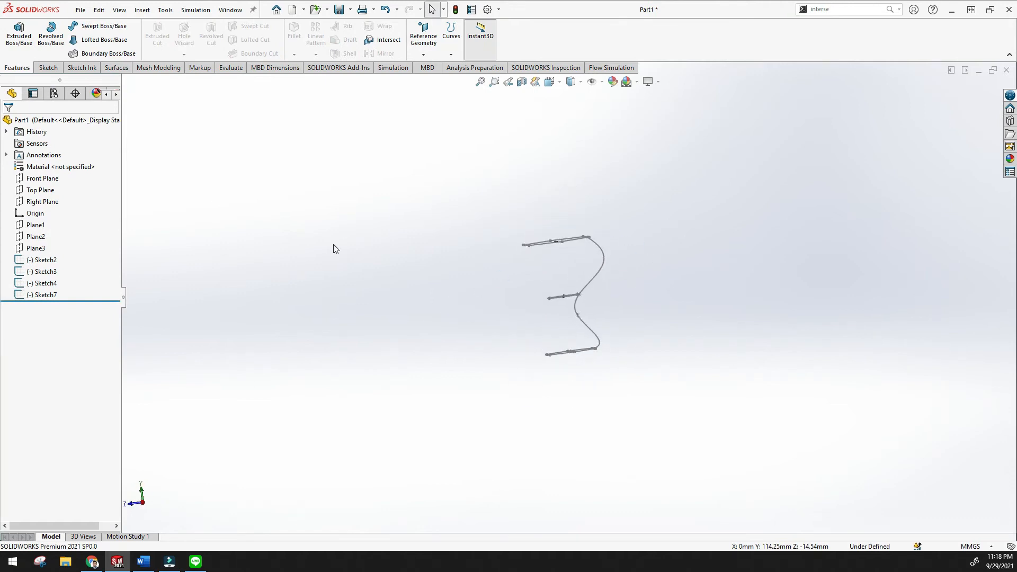
Start a Lofted Boss/Base and choose Sketch2, Sketch3 and Sketch4 as profiles in that order
left_click(108, 45)
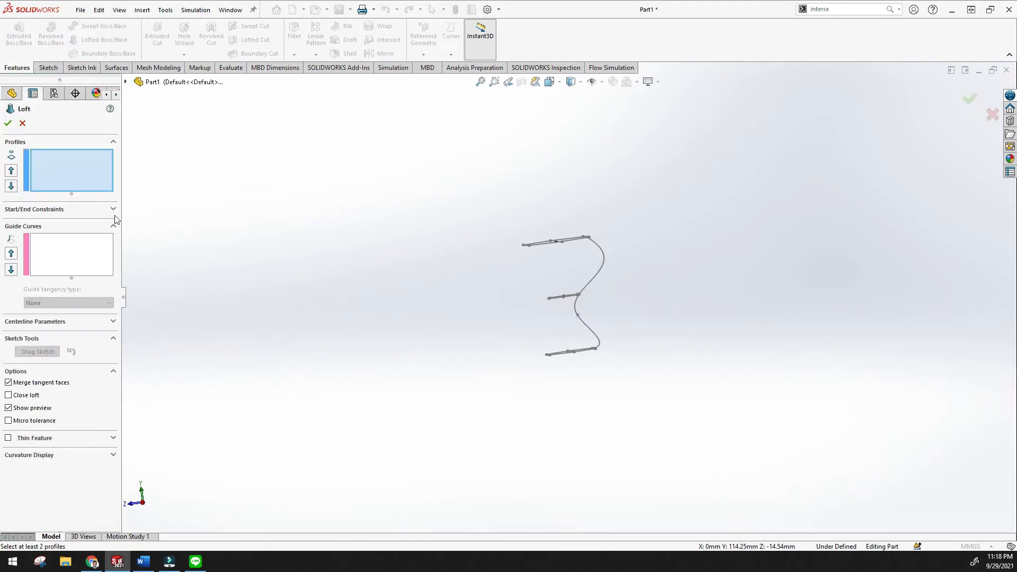
middle_click_drag(511, 316, 585, 377)
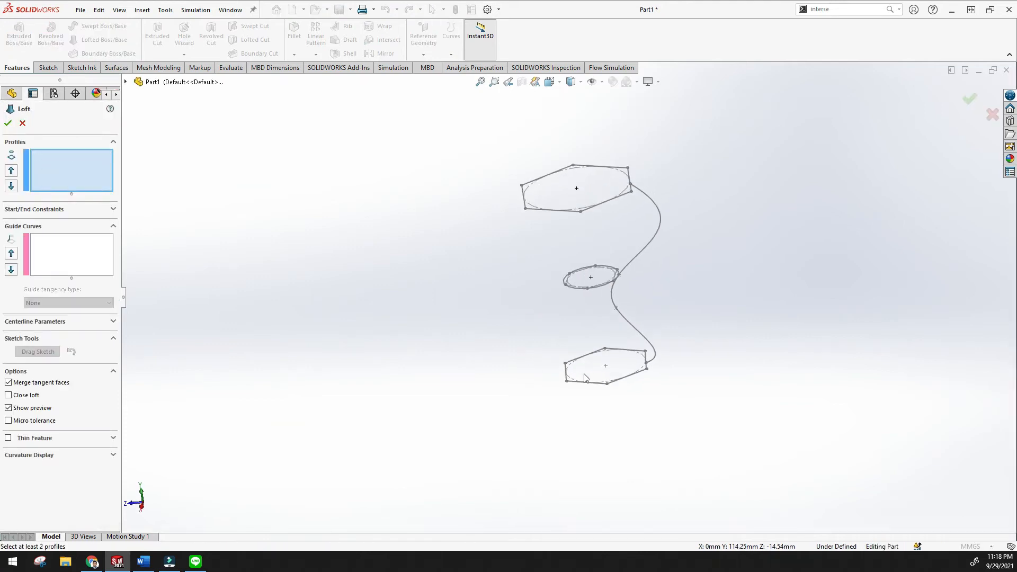
left_click(623, 381)
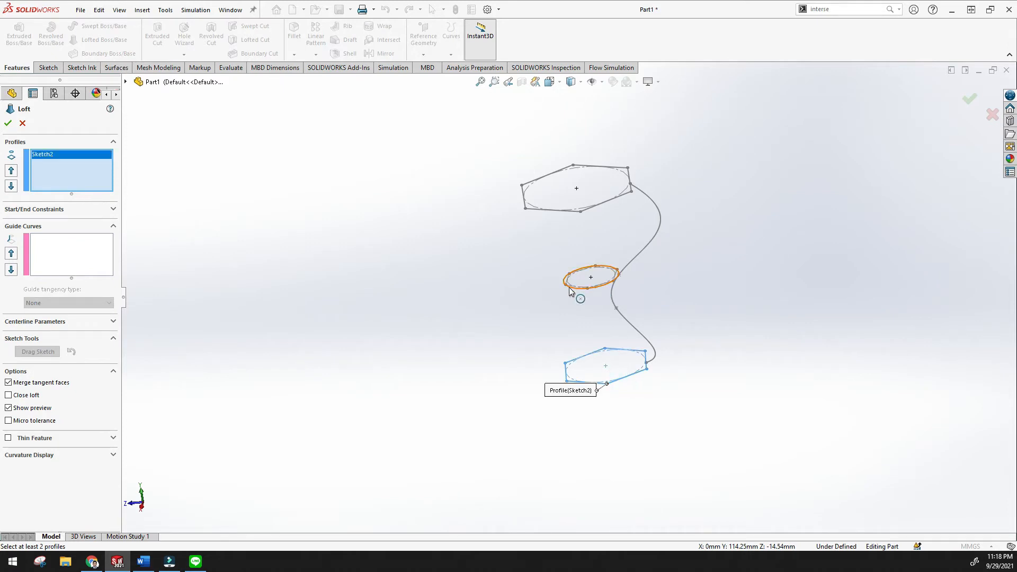
left_click(126, 83)
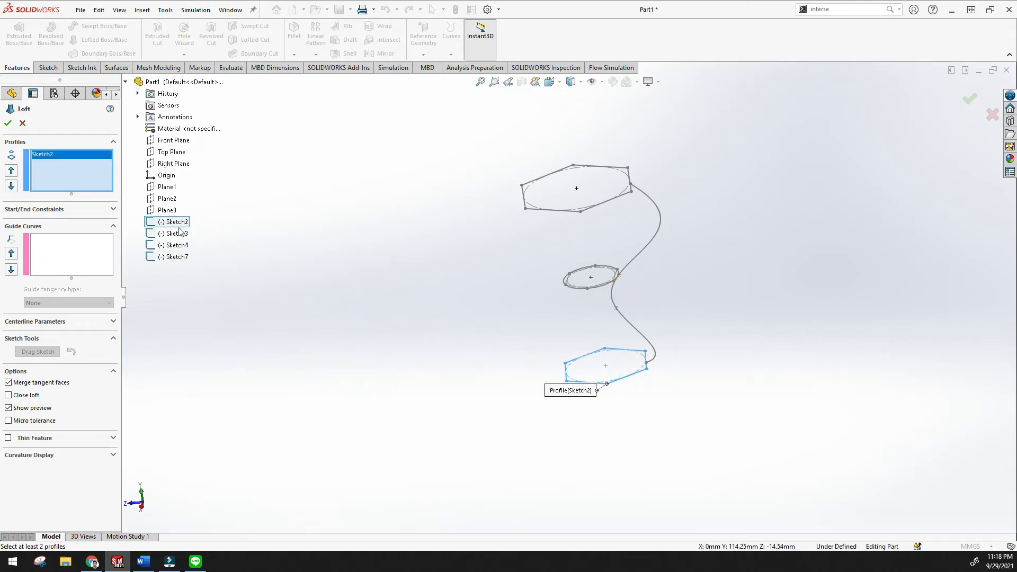
left_click(355, 267)
right_click(66, 178)
left_click(78, 185)
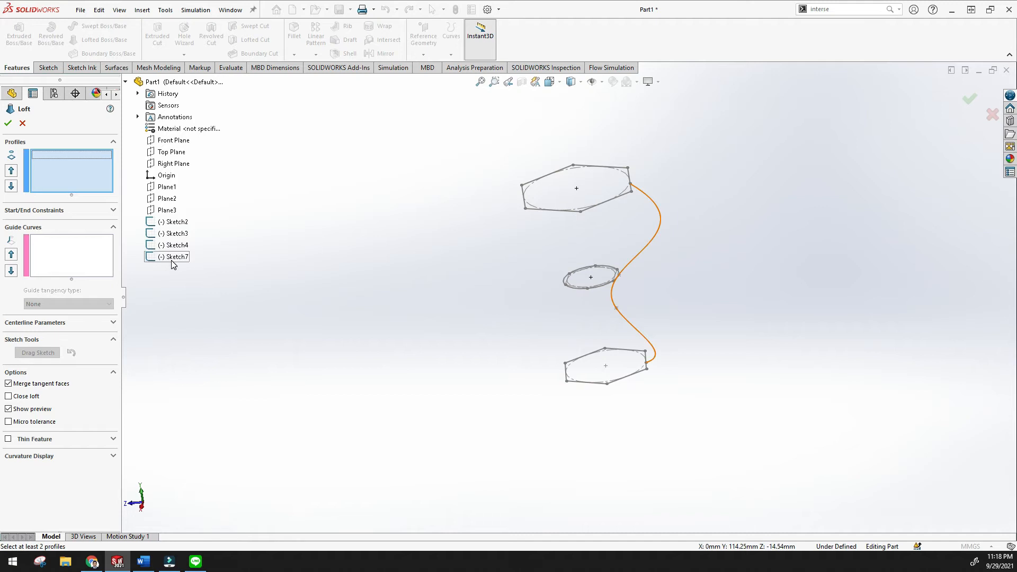
left_click(175, 222)
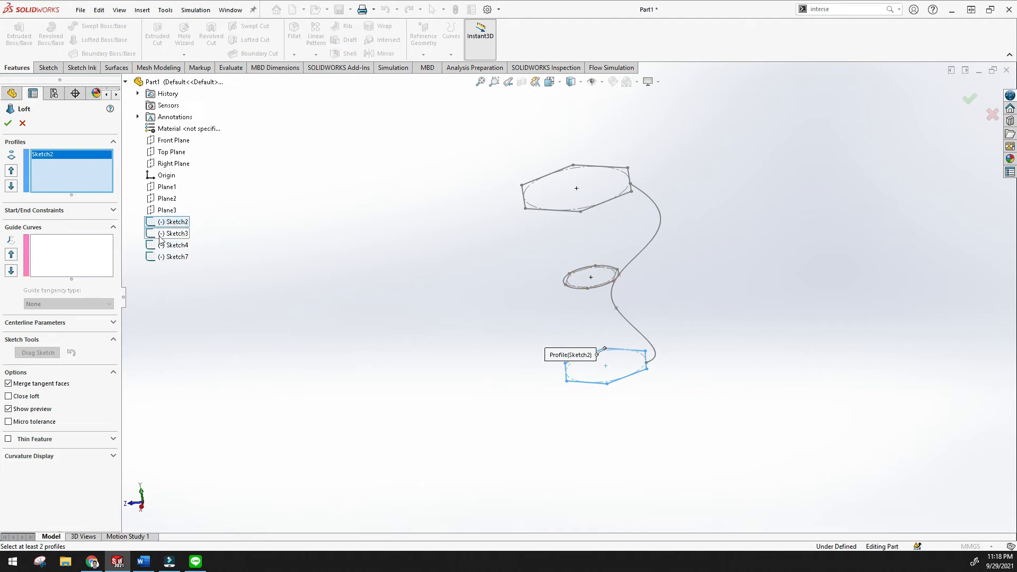
left_click(166, 236)
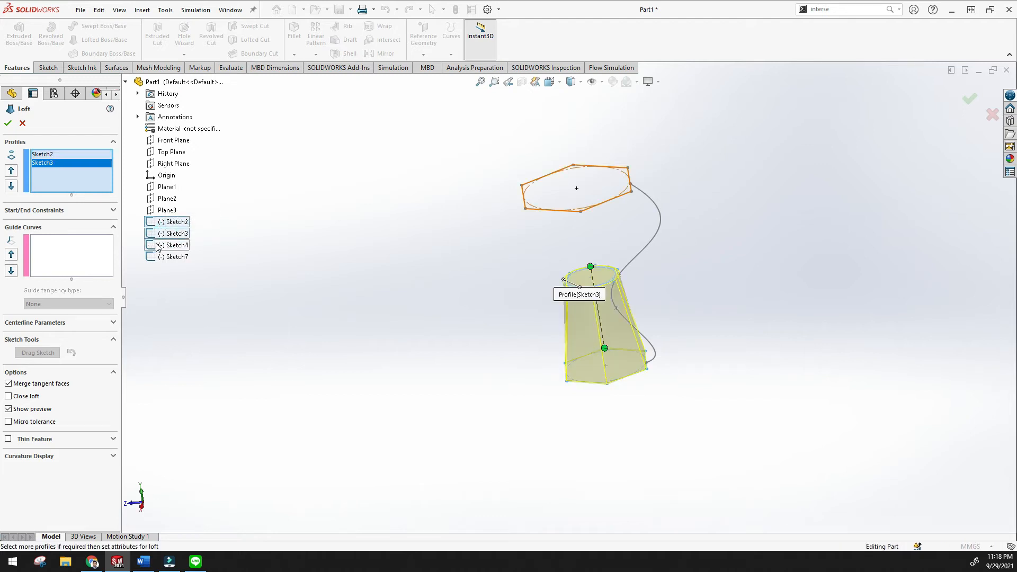
left_click(159, 245)
middle_click_drag(397, 176, 417, 157)
Add the spline as the loft's guide curve and inspect the preview from several angles
left_click(74, 247)
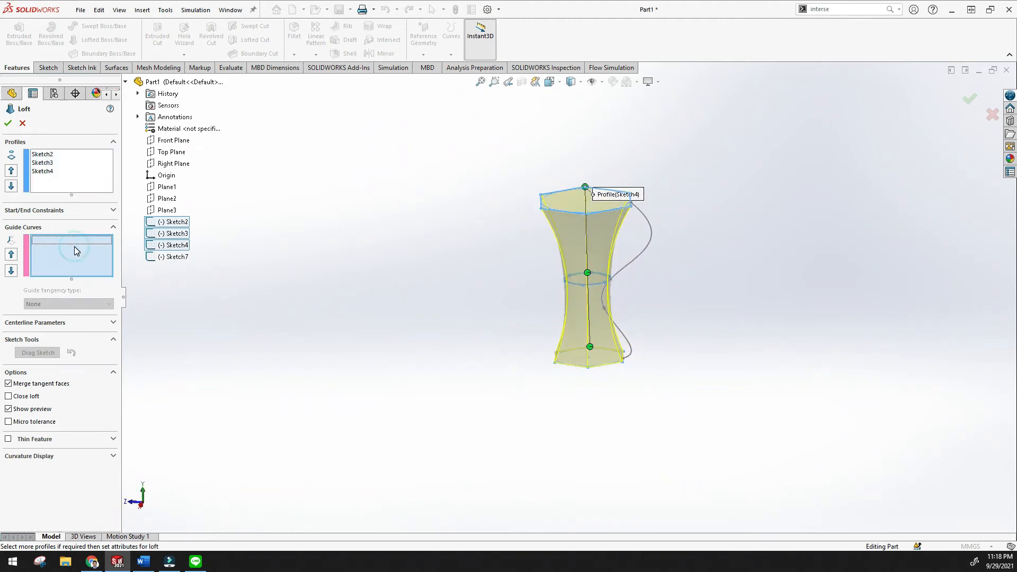
left_click(641, 252)
mouse_move(519, 265)
middle_mouse_down()
mouse_move(442, 255)
mouse_move(479, 207)
mouse_move(479, 154)
middle_mouse_up()
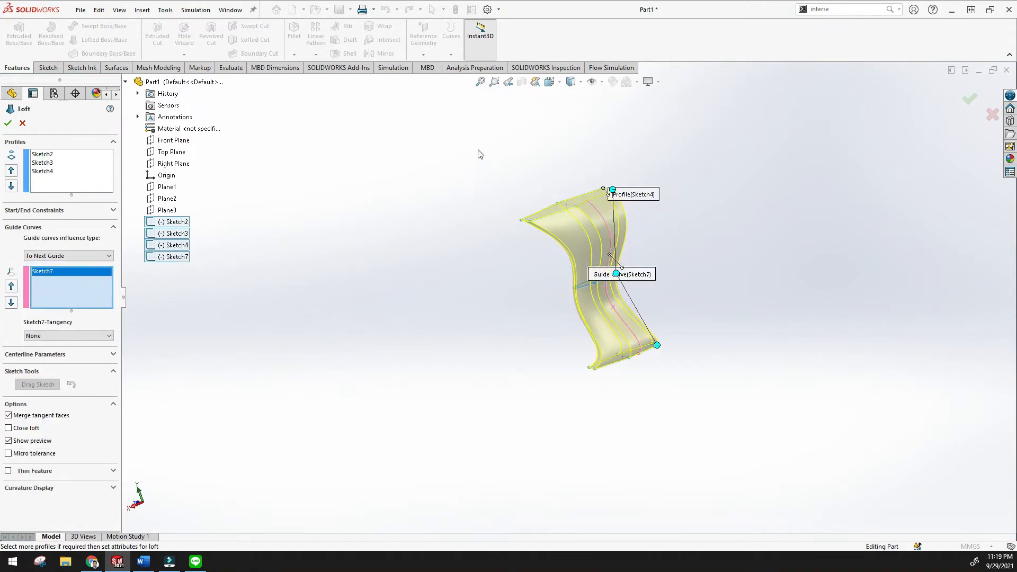
left_click(480, 82)
mouse_move(368, 255)
middle_mouse_down()
mouse_move(427, 168)
mouse_move(452, 207)
mouse_move(495, 214)
mouse_move(420, 217)
mouse_move(427, 256)
mouse_move(382, 257)
middle_mouse_up()
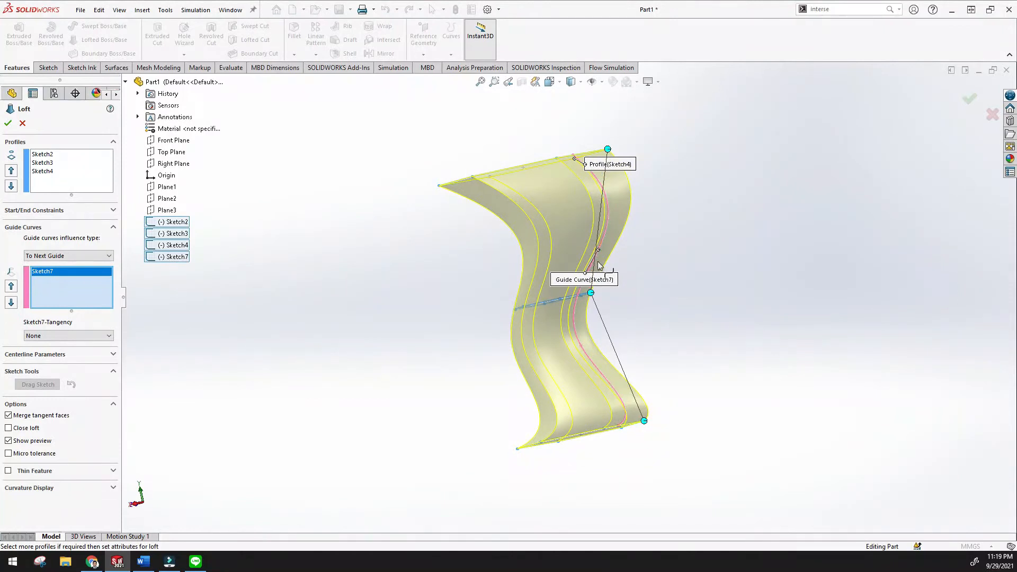
middle_click_drag(479, 360, 514, 355)
left_click(388, 321)
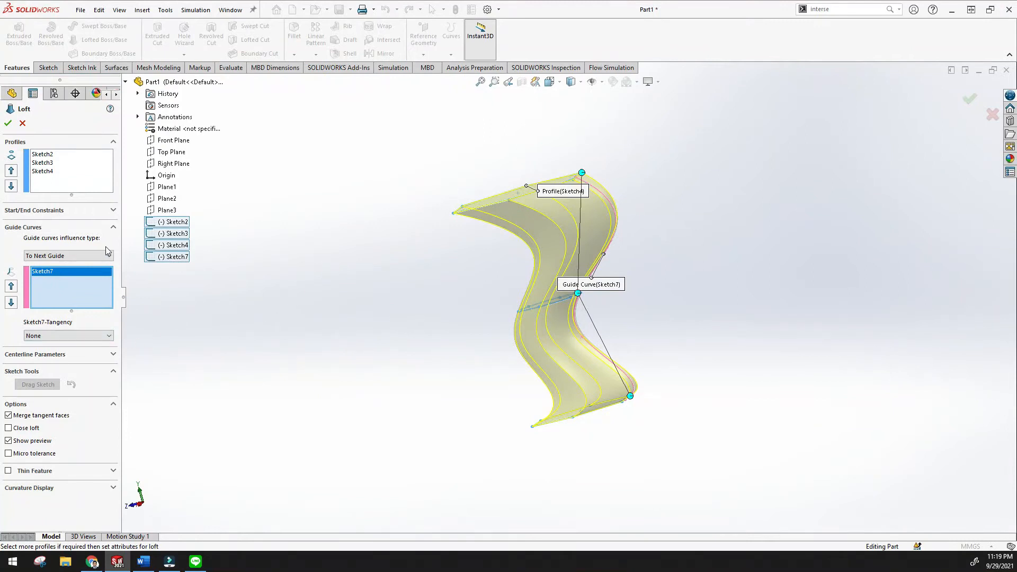
Set the guide curve's tangency to Normal To Profile with a 3-degree angle and inspect the preview around the circle
left_click(105, 336)
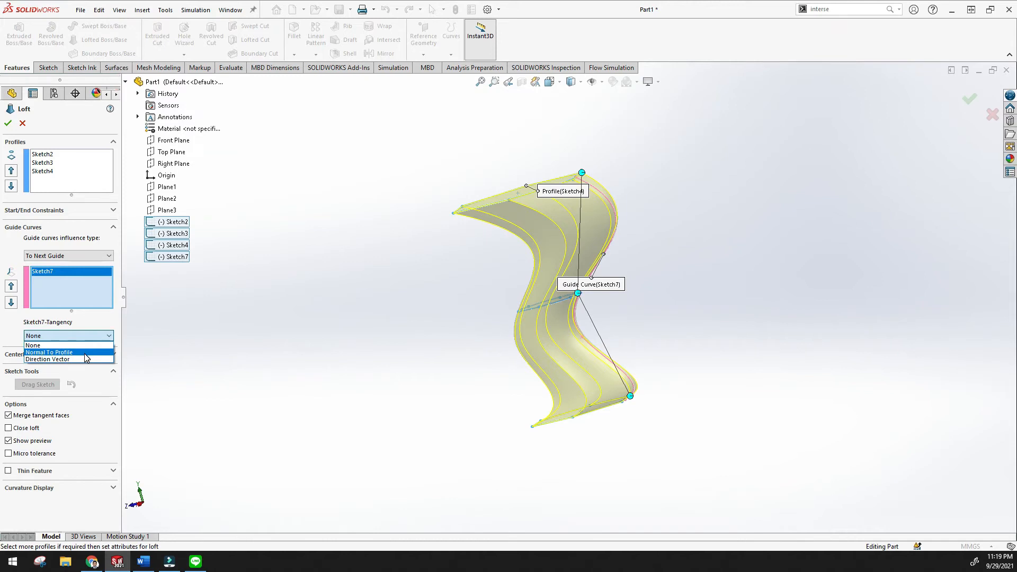
left_click(84, 353)
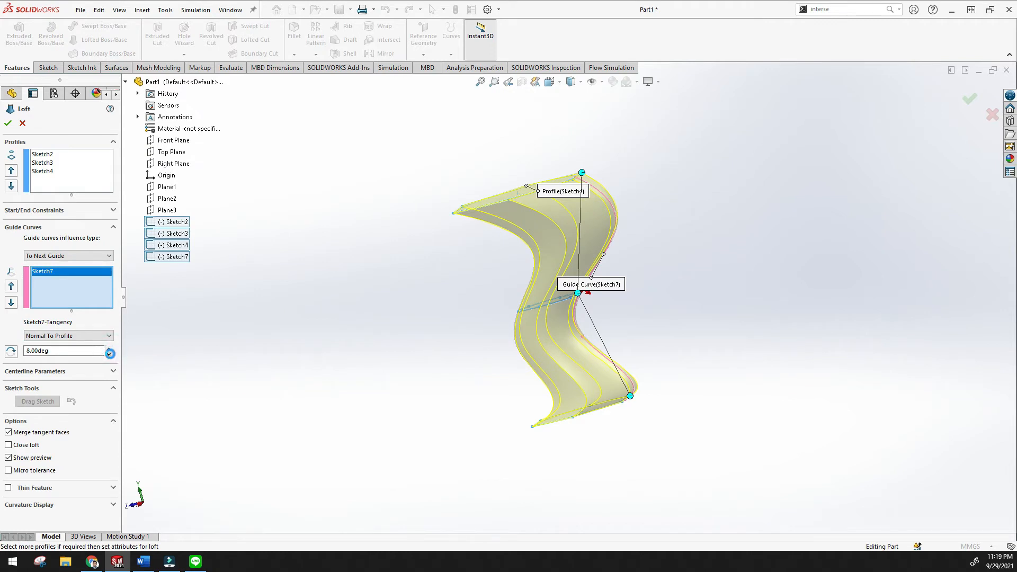
middle_click_drag(498, 326, 539, 309)
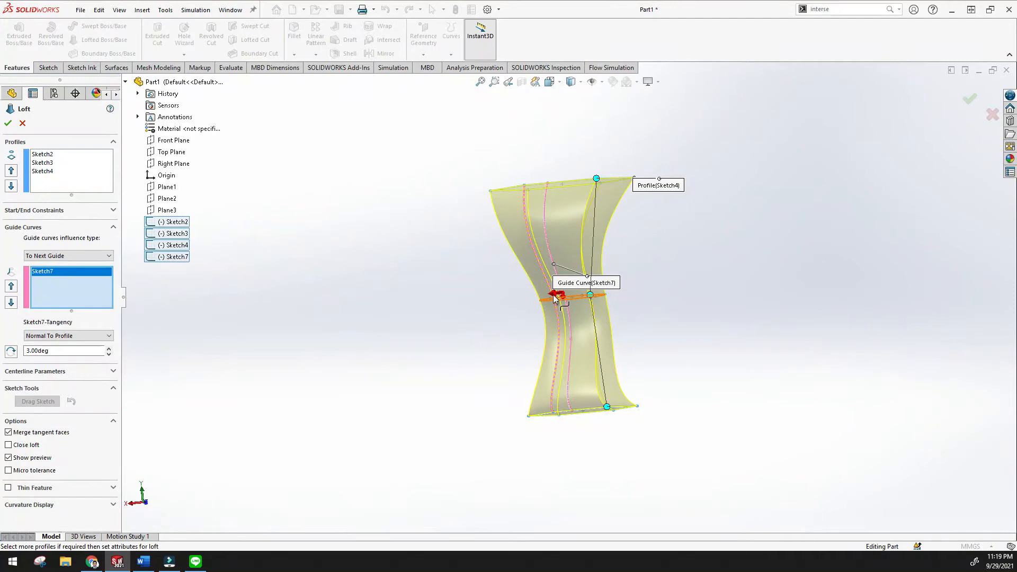
scroll(552, 293, "down", 5)
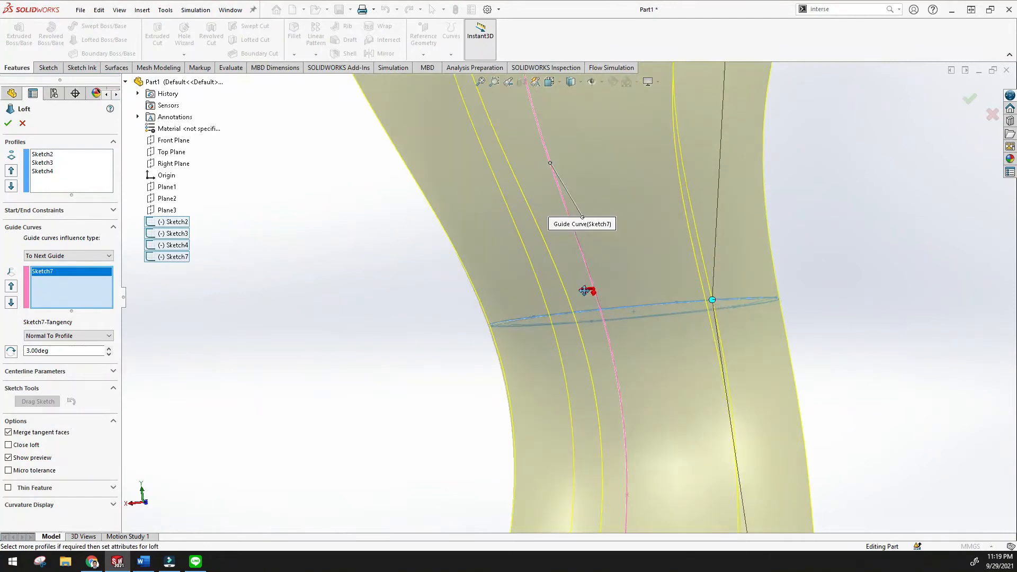
middle_click_drag(583, 292, 518, 301)
key("f")
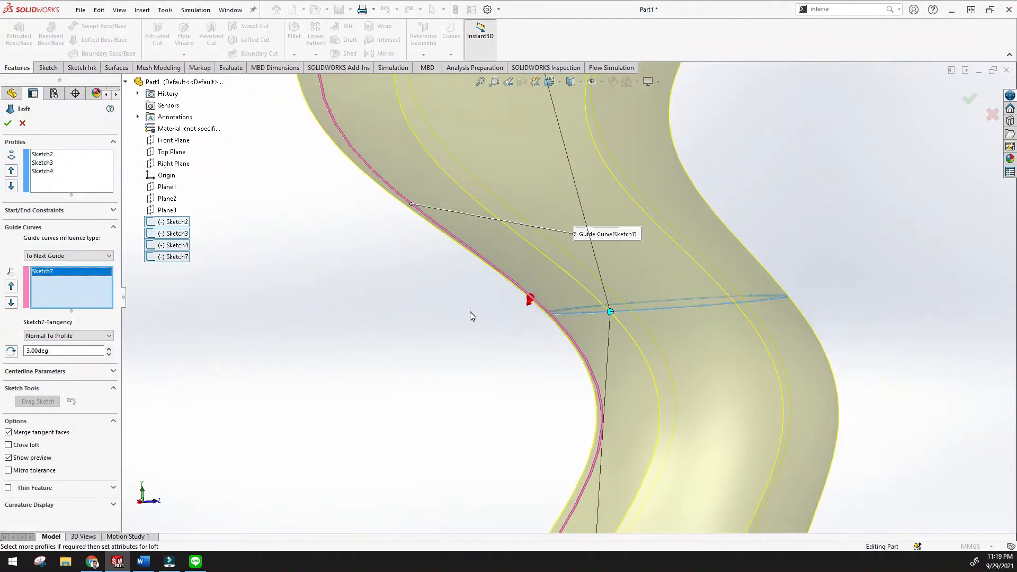
Try Direction Vector as the guide curve's tangency and return it to Normal To Profile with a 0-degree angle
left_click(109, 335)
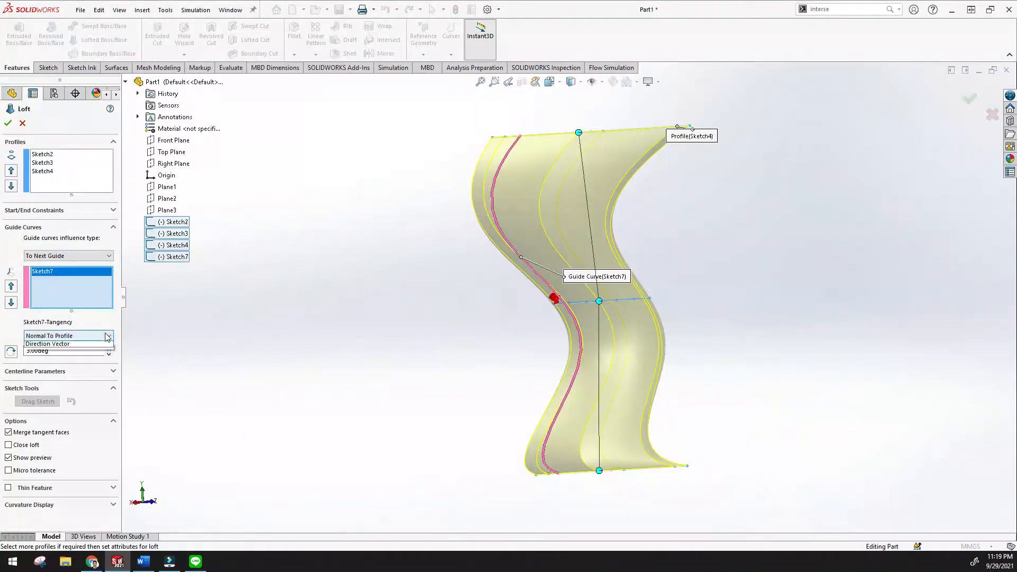
left_click(90, 359)
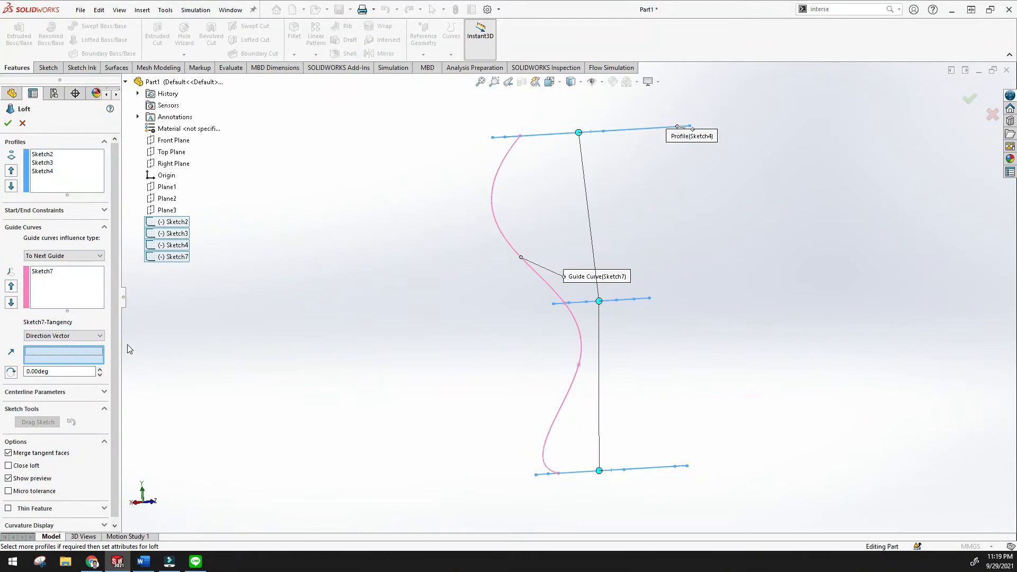
left_click(101, 336)
left_click(91, 350)
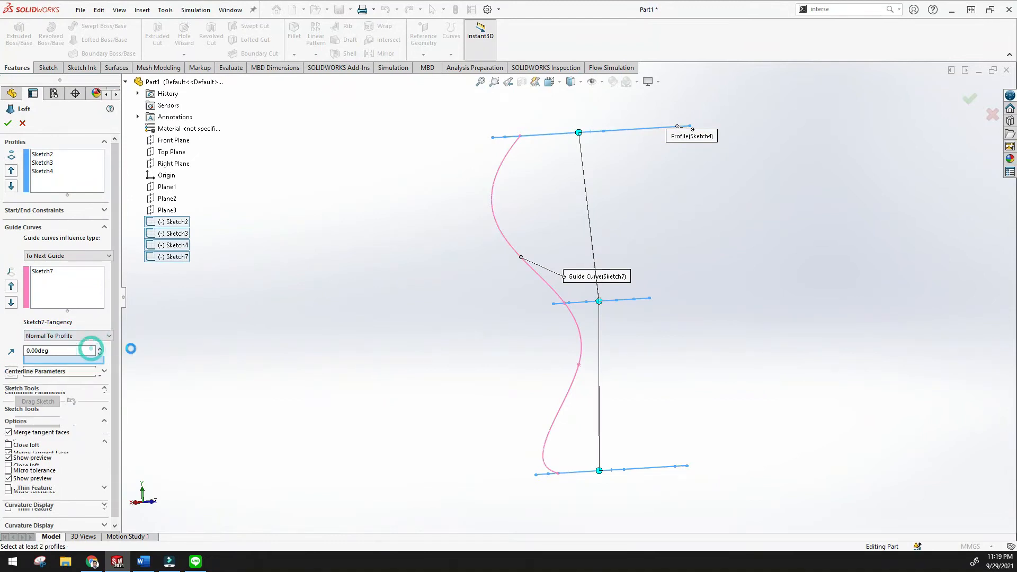
Finish the guided loft through the three profiles and view the resulting solid from the side
middle_click_drag(228, 354, 267, 370)
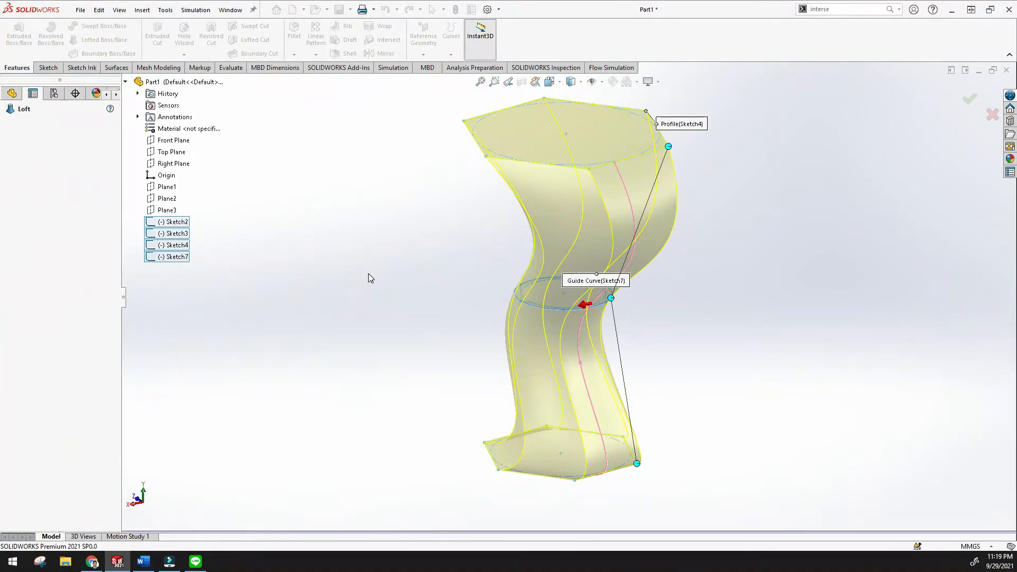
middle_click_drag(390, 343, 459, 311)
left_click(422, 346)
scroll(423, 347, "up", 4)
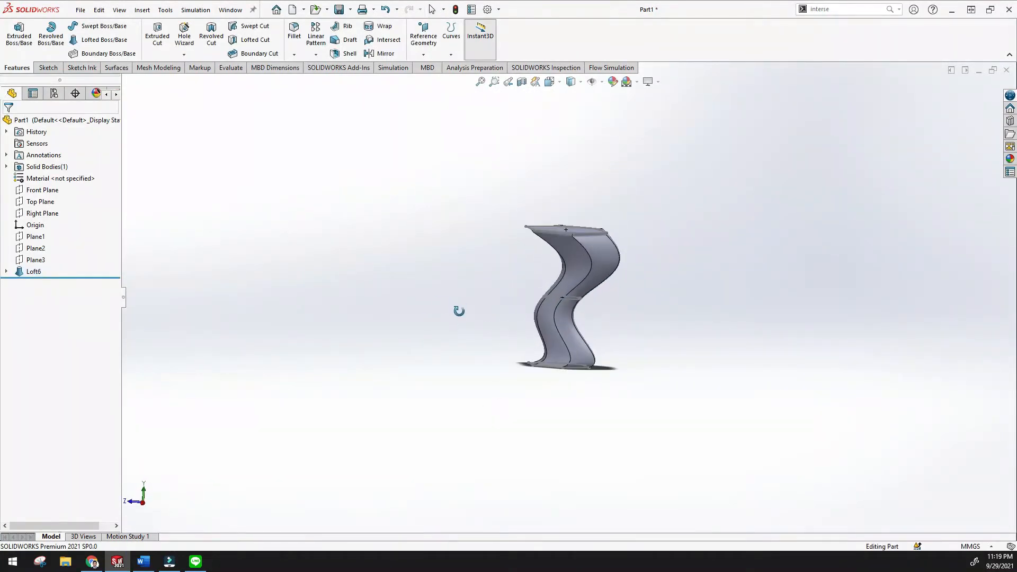
Reshape the loft's guide curve by moving the spline point below the circle profile to about X 1.11, Y 112.89, and exit the sketch
left_click(6, 272)
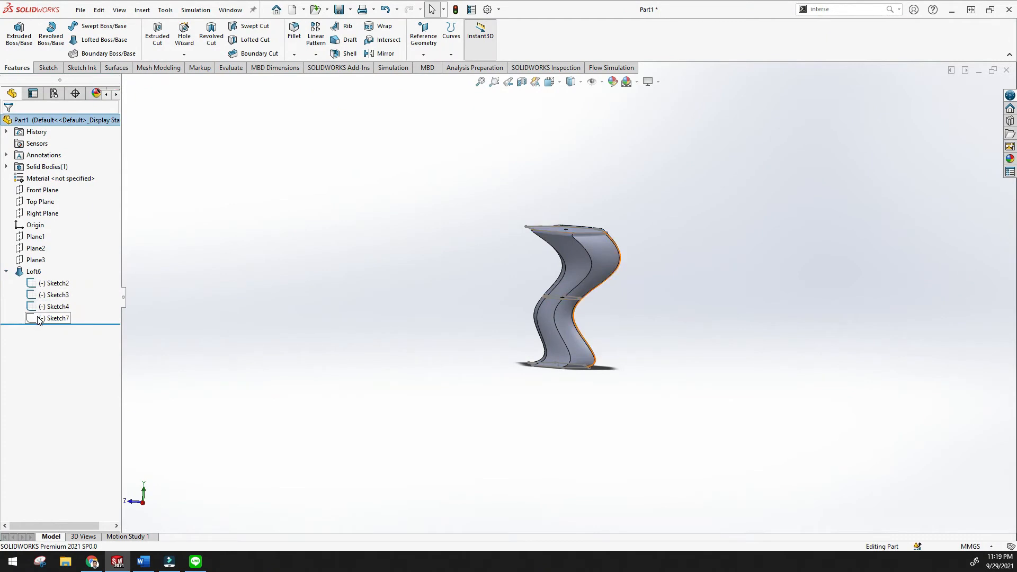
left_click(38, 320)
left_click(48, 289)
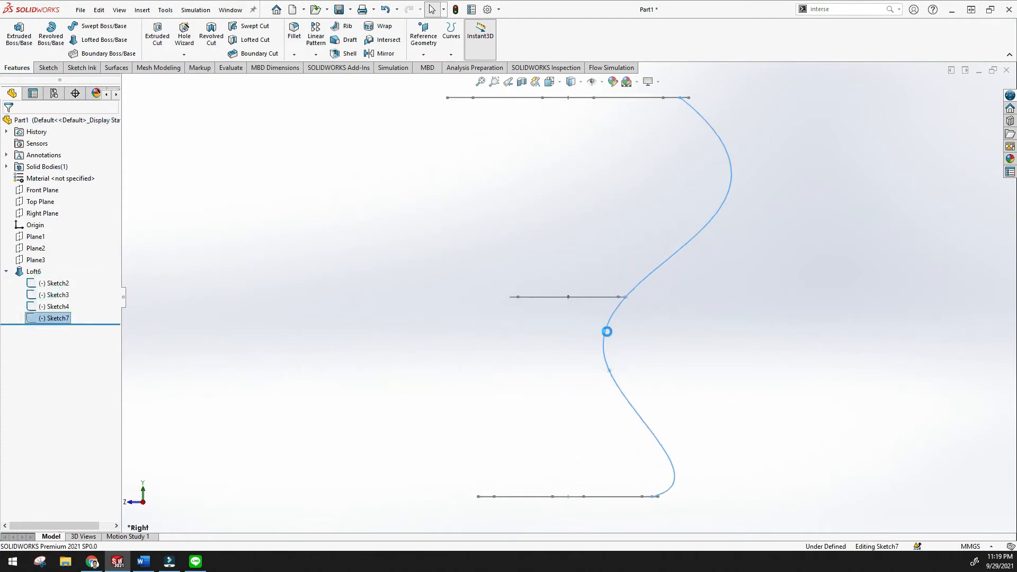
left_click(605, 332)
left_click_drag(614, 324, 615, 326)
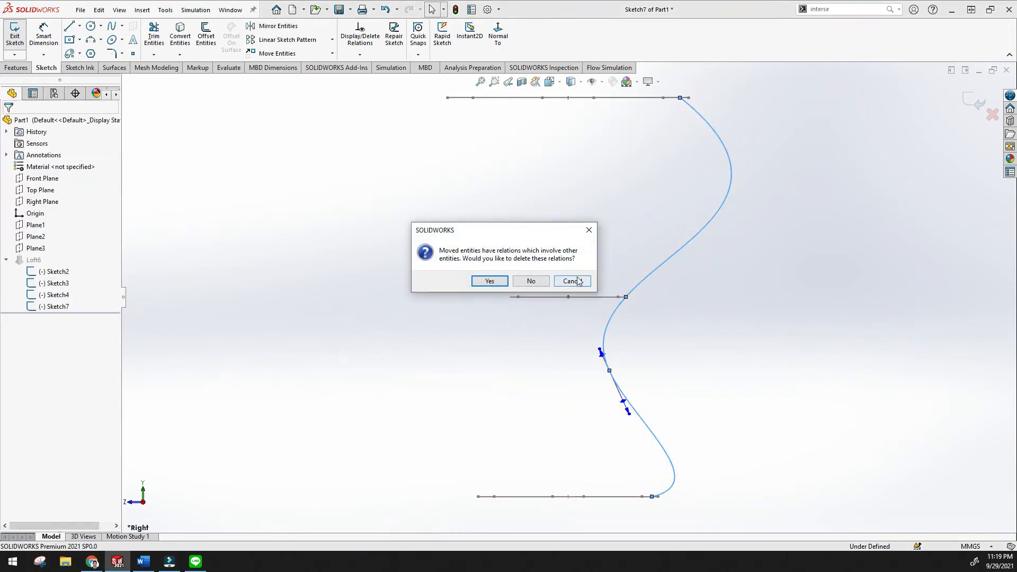
left_click(589, 233)
left_click_drag(610, 372, 571, 374)
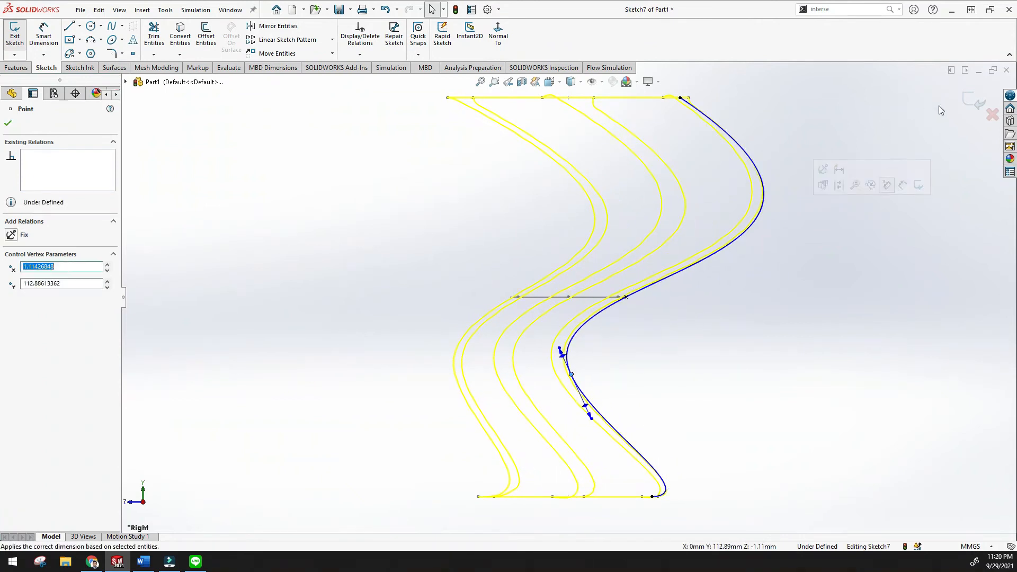
left_click(974, 104)
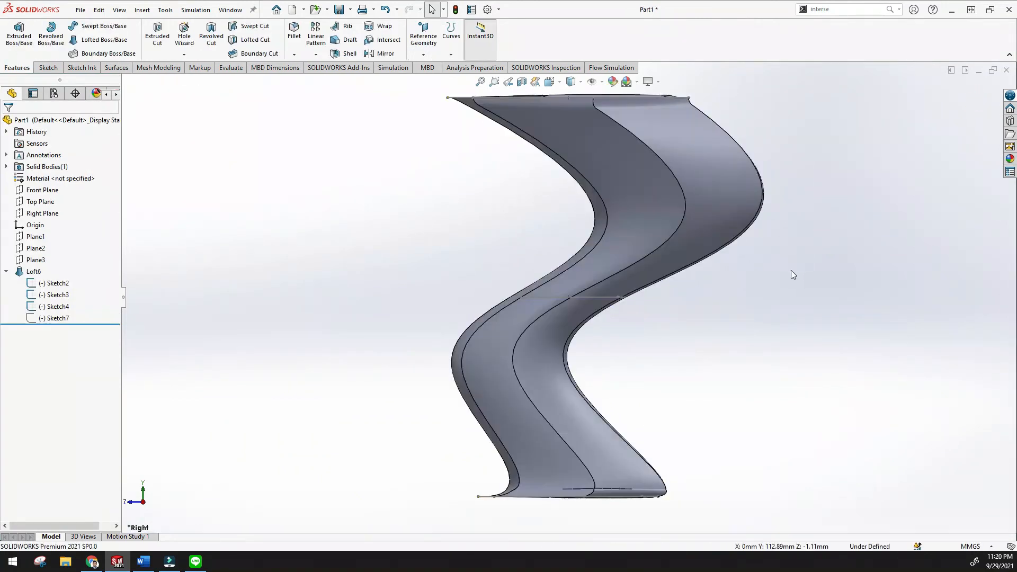
Inspect the reshaped loft from several angles and fit it in the view
middle_click_drag(773, 280, 468, 398)
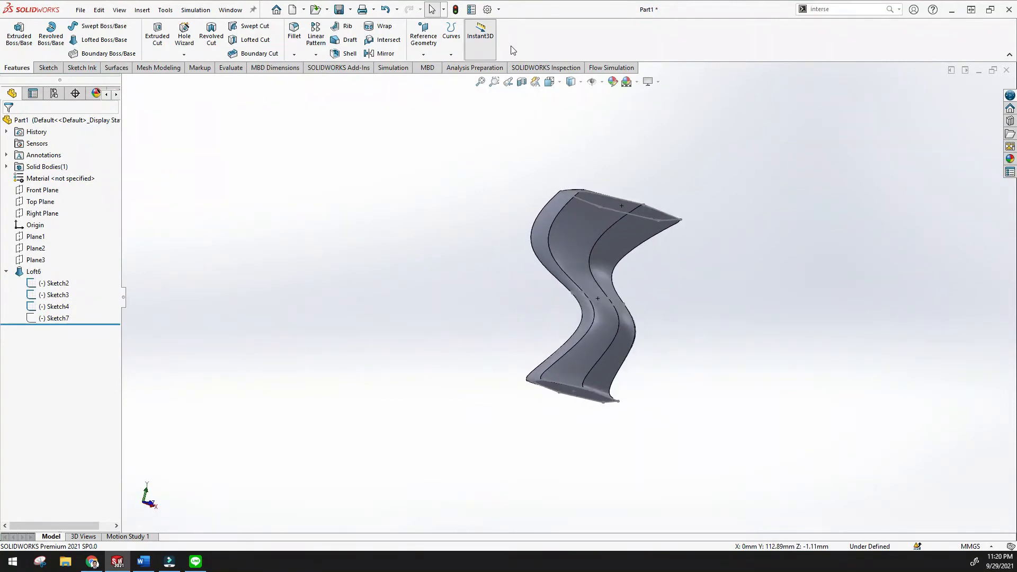
left_click(480, 81)
middle_click_drag(434, 220, 470, 318)
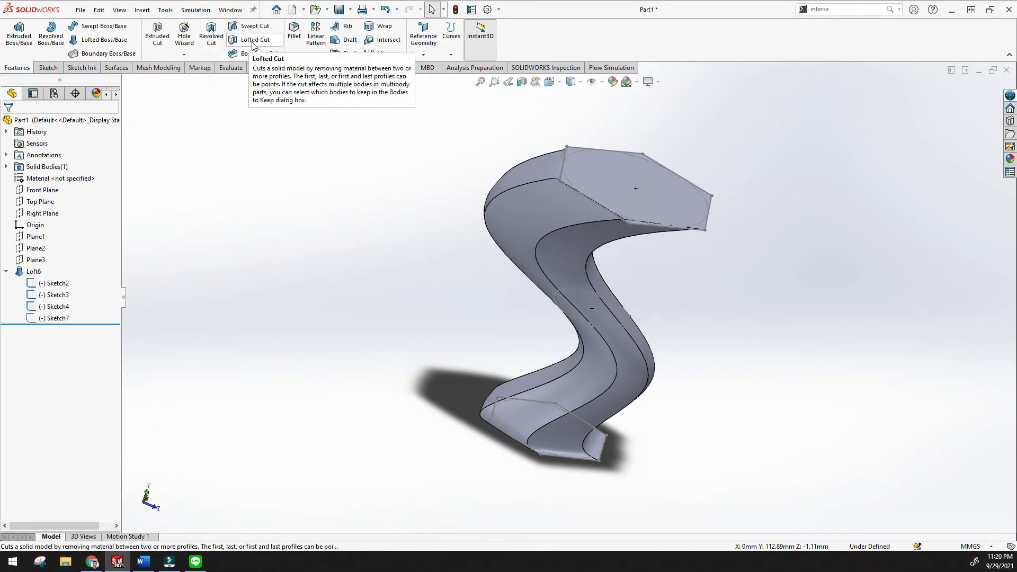
left_click(480, 82)
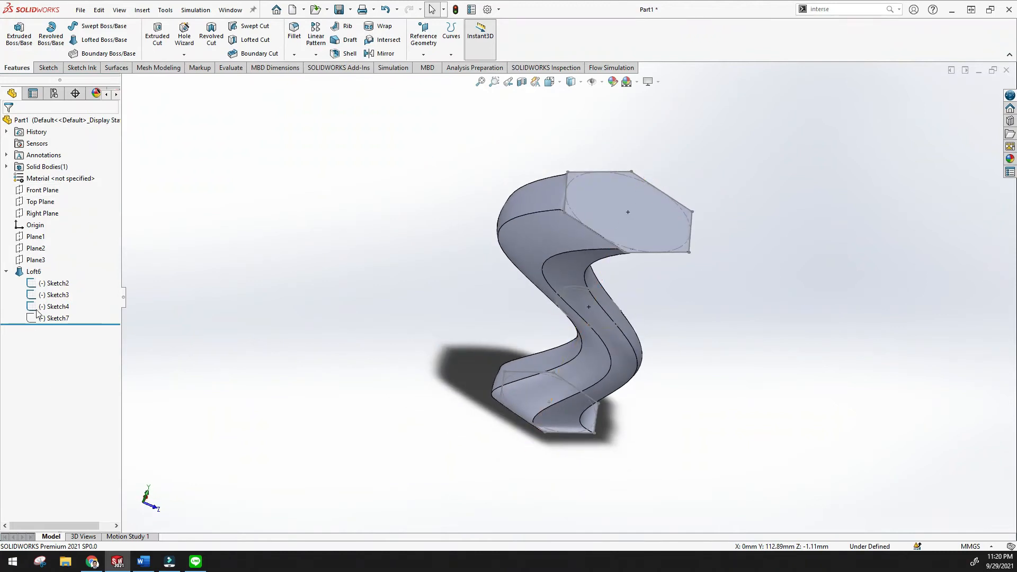
right_click(32, 271)
Sketch a circle near the middle of the extruded block's end face and exit the sketch
left_click(589, 304)
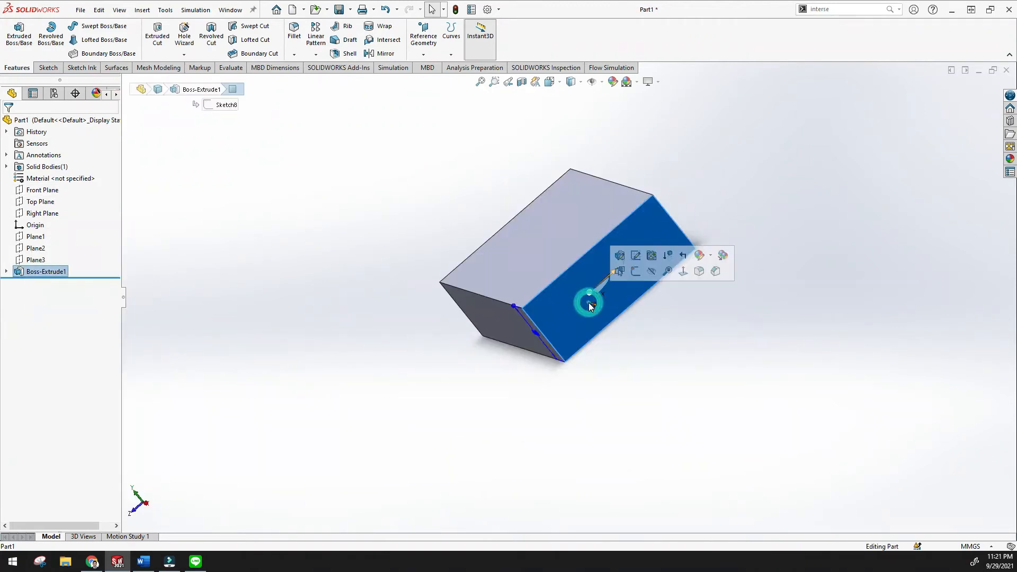
left_click(635, 272)
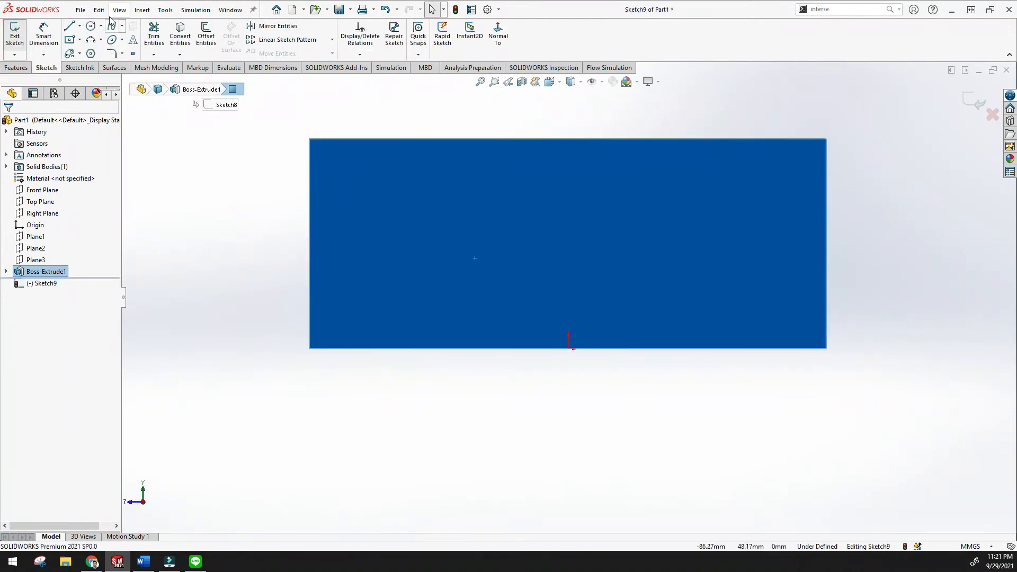
left_click(91, 26)
left_click(560, 253)
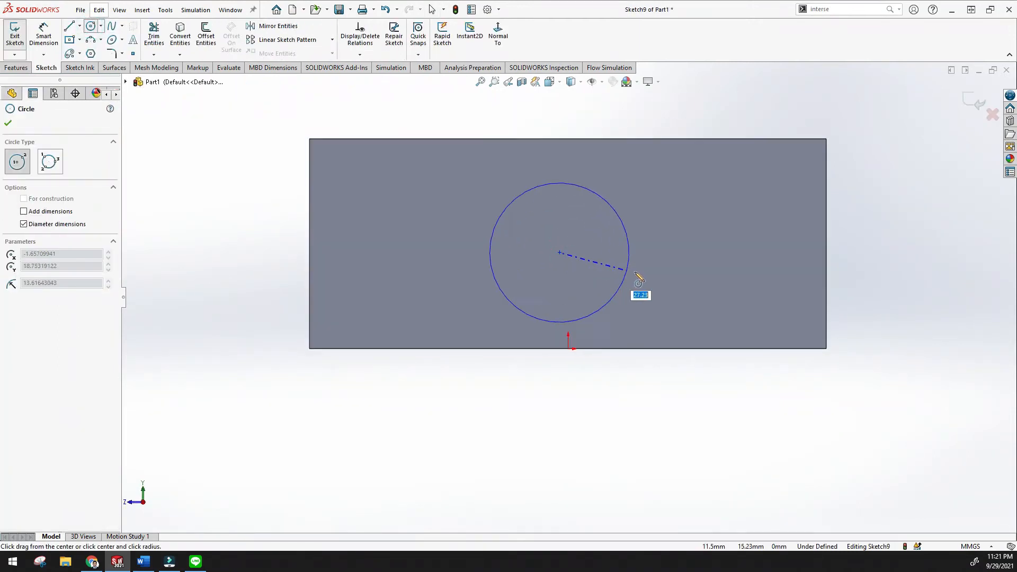
left_click(636, 272)
left_click(9, 124)
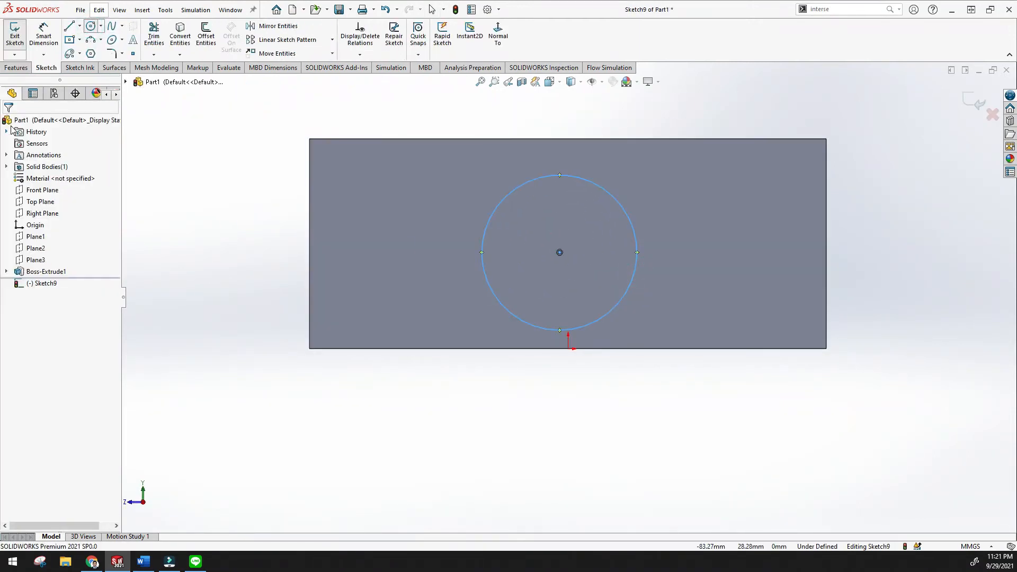
left_click(974, 102)
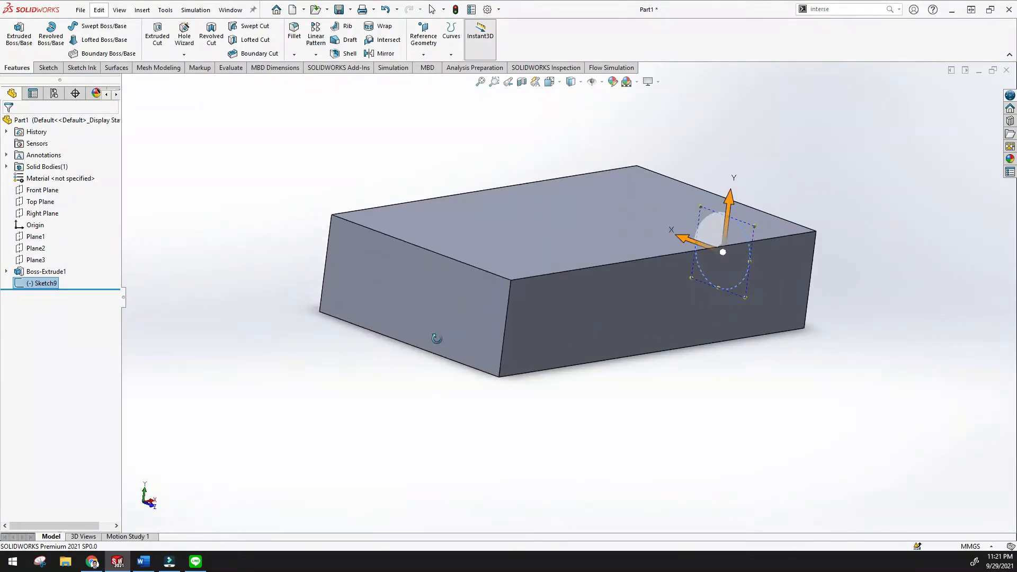
Sketch a hexagon with an inscribed circle about 22 mm in diameter on the block's opposite end face and exit the sketch
left_click(408, 304)
left_click(444, 276)
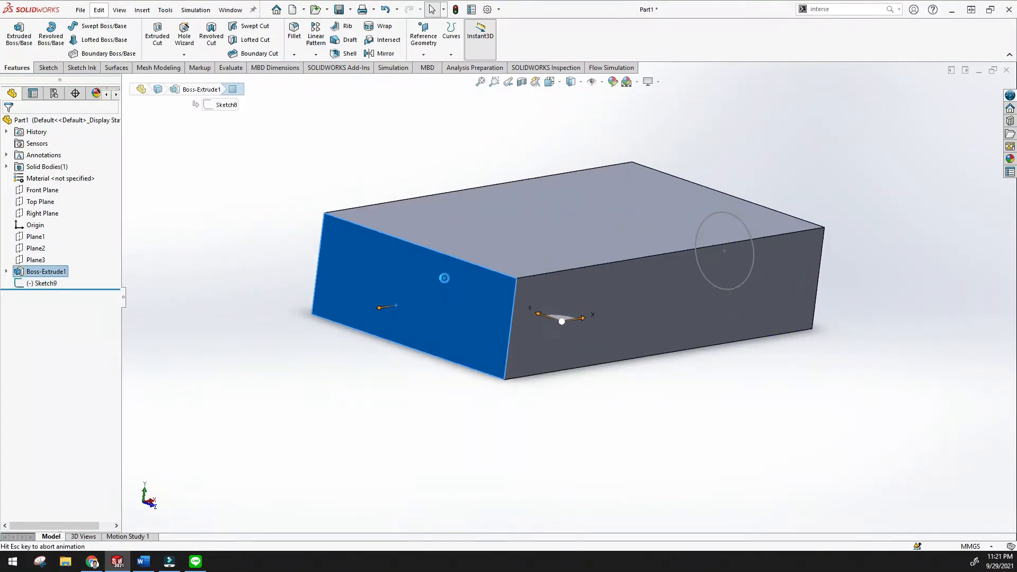
left_click(90, 54)
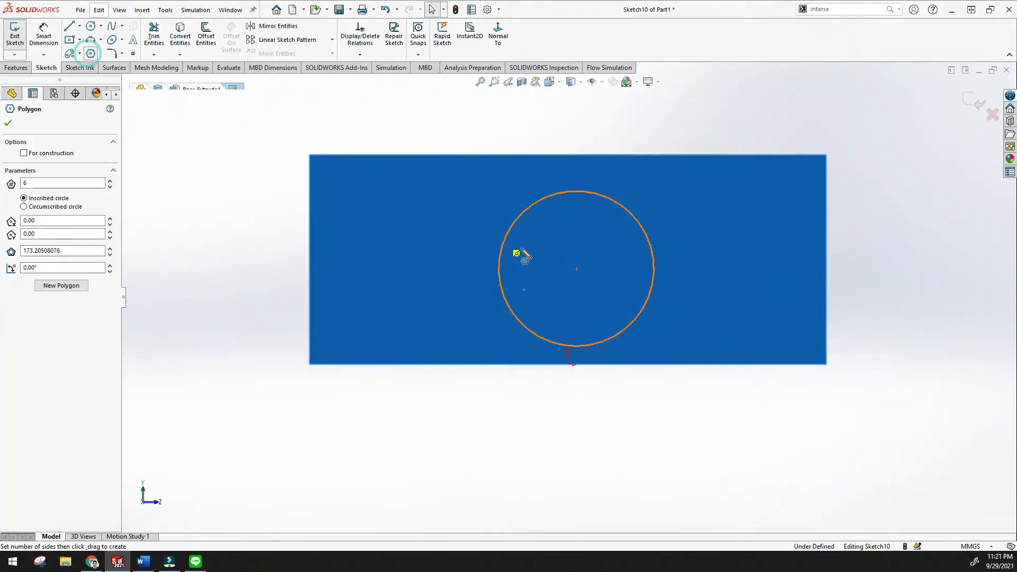
left_click(529, 248)
left_click(586, 282)
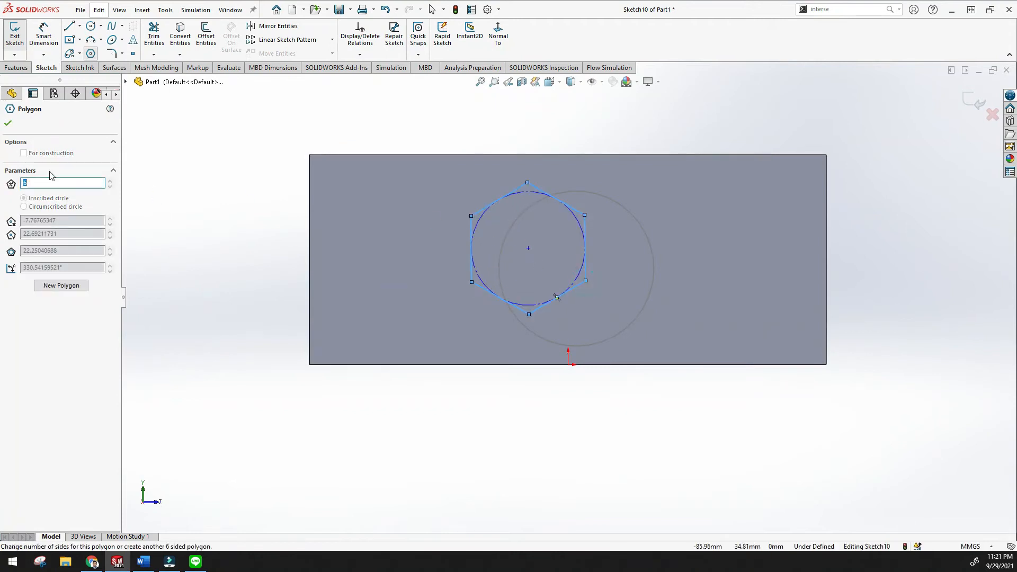
key("Escape")
scroll(432, 309, "up", 6)
middle_click_drag(400, 310, 314, 340)
left_click(365, 378)
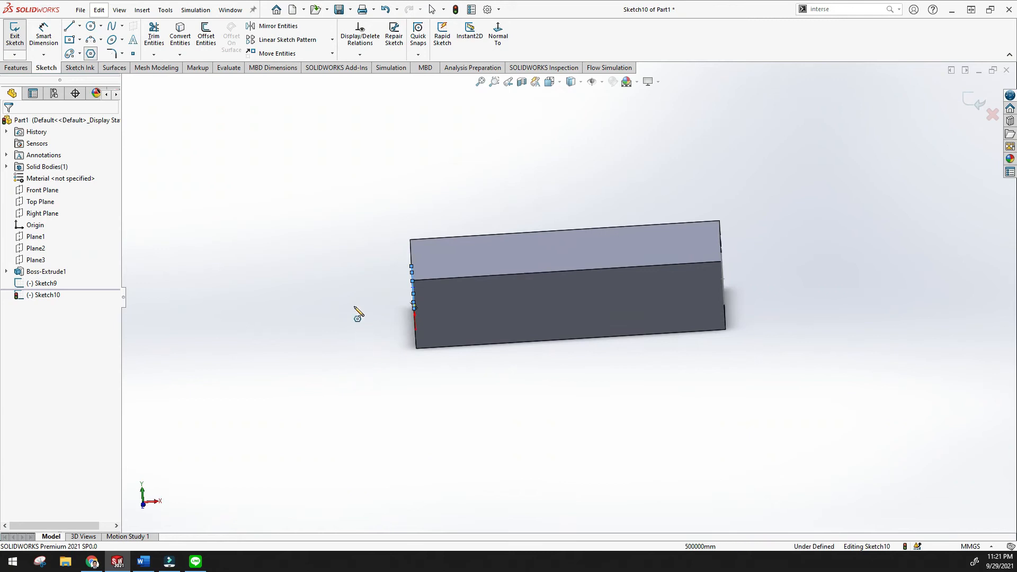
key("Escape")
scroll(354, 302, "up", 1)
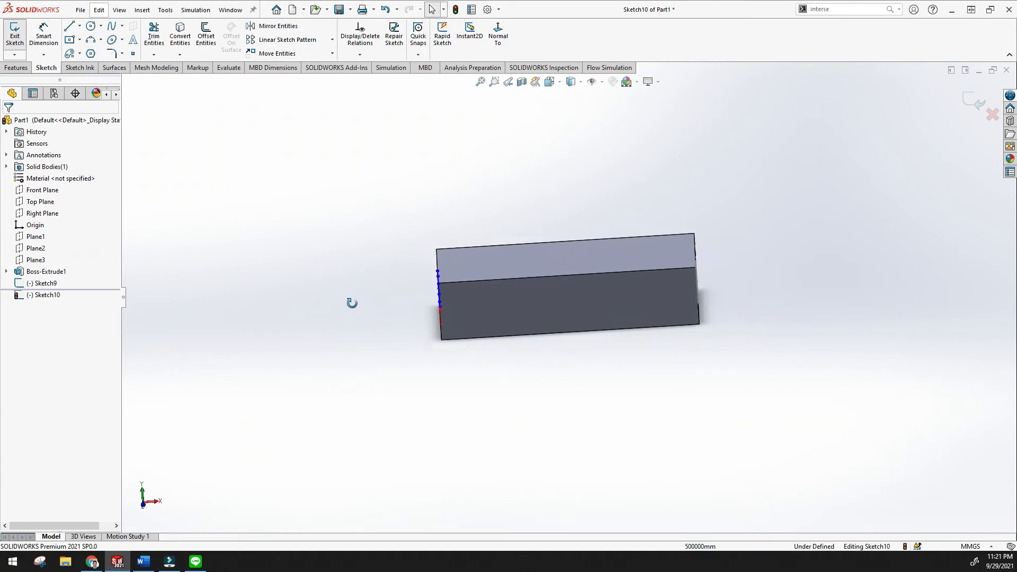
middle_click_drag(352, 302, 329, 321)
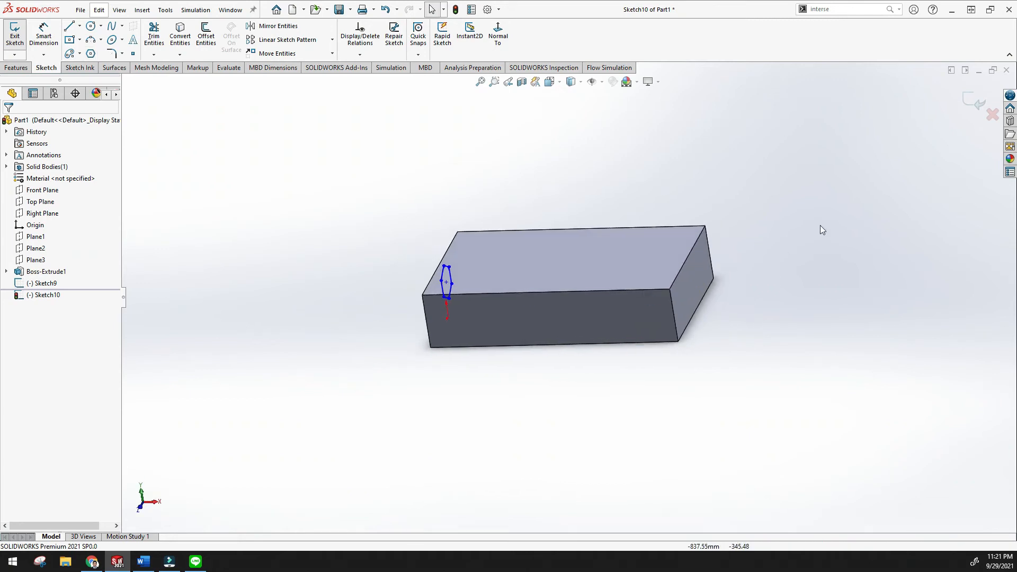
left_click(975, 102)
Create a lofted cut through the block from the circle sketch to the hexagon sketch
left_click(838, 269)
middle_click_drag(825, 275, 752, 268)
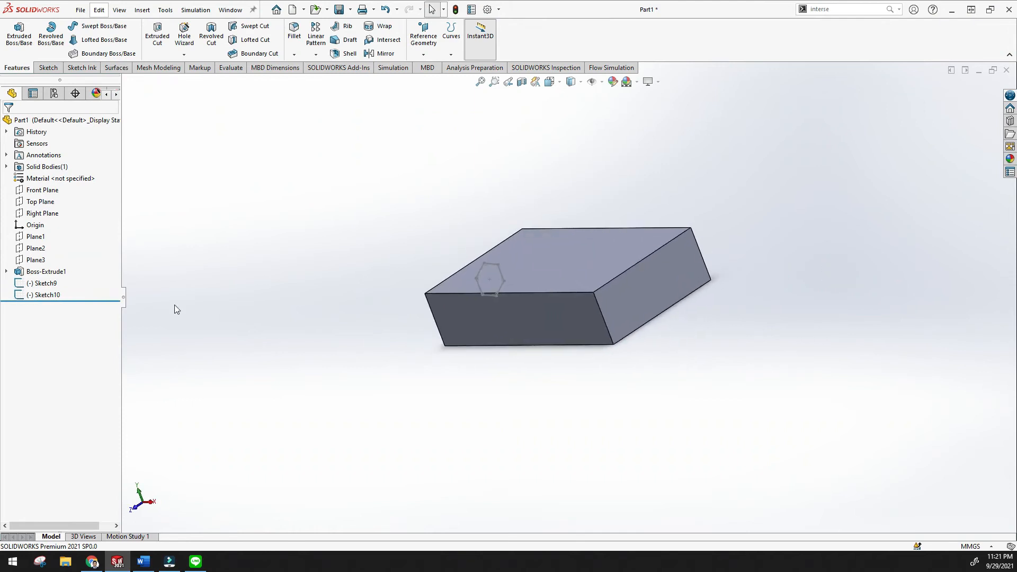
left_click(56, 287)
left_click(49, 295)
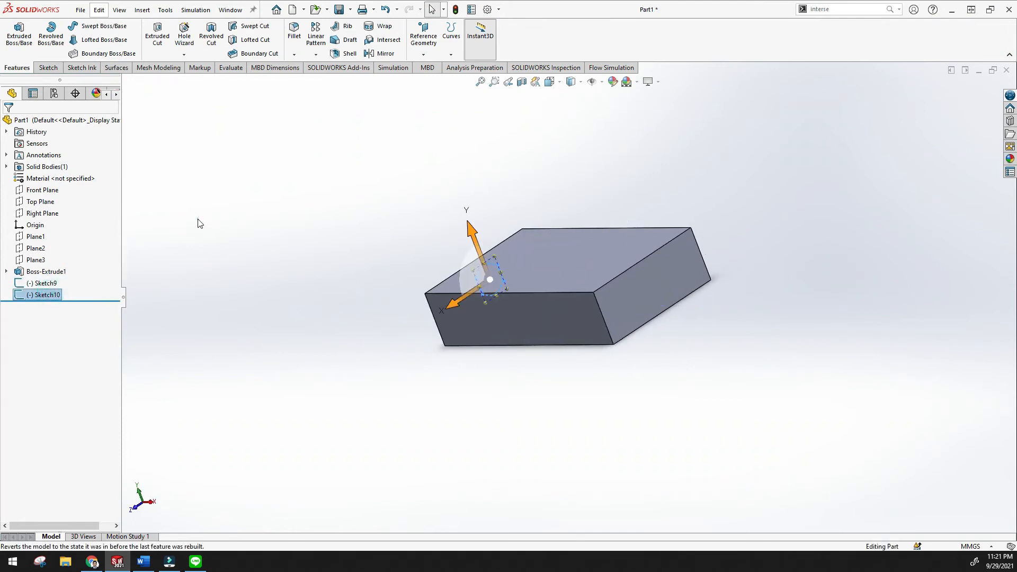
left_click(221, 200)
left_click(263, 41)
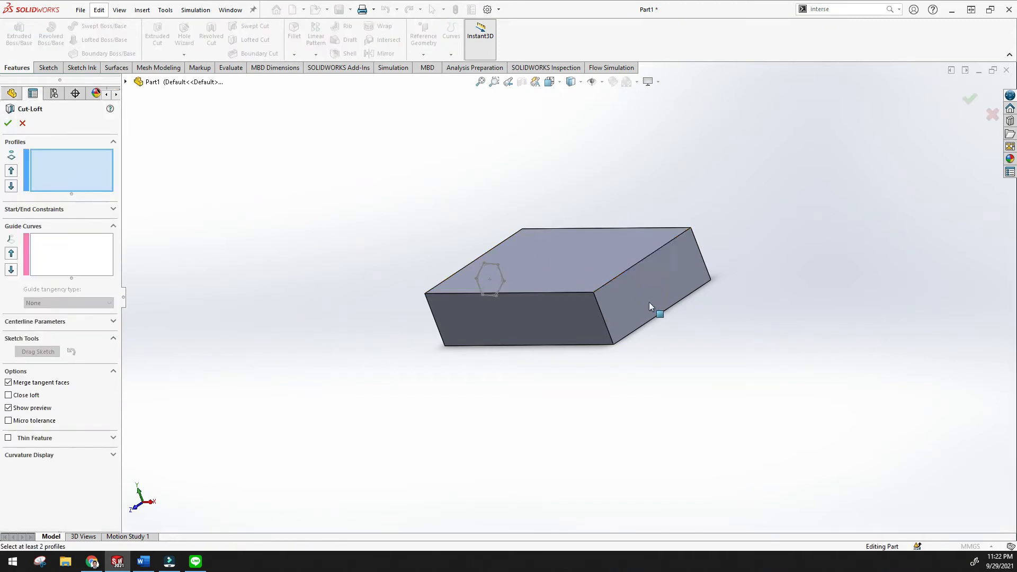
left_click(126, 82)
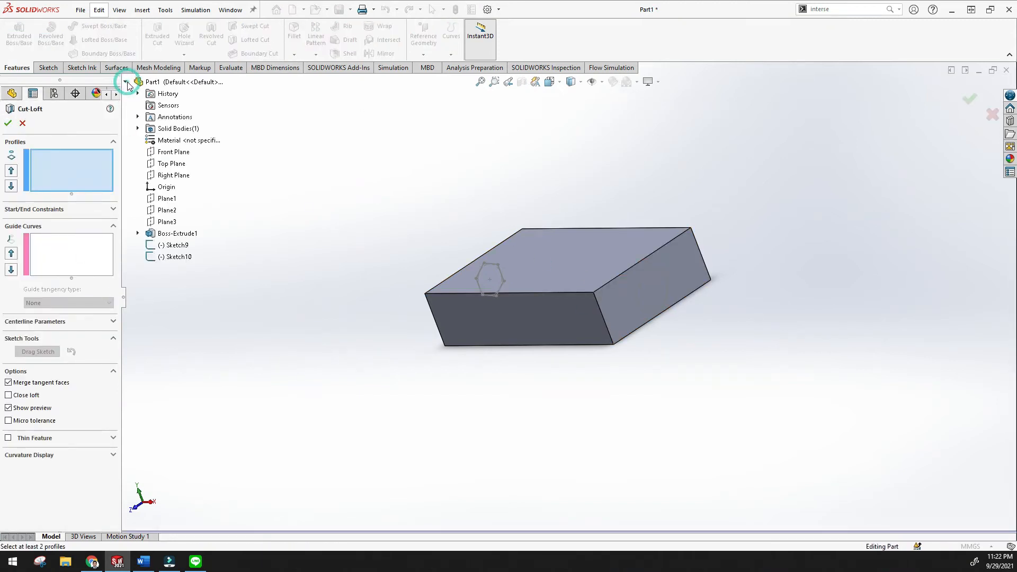
left_click(169, 248)
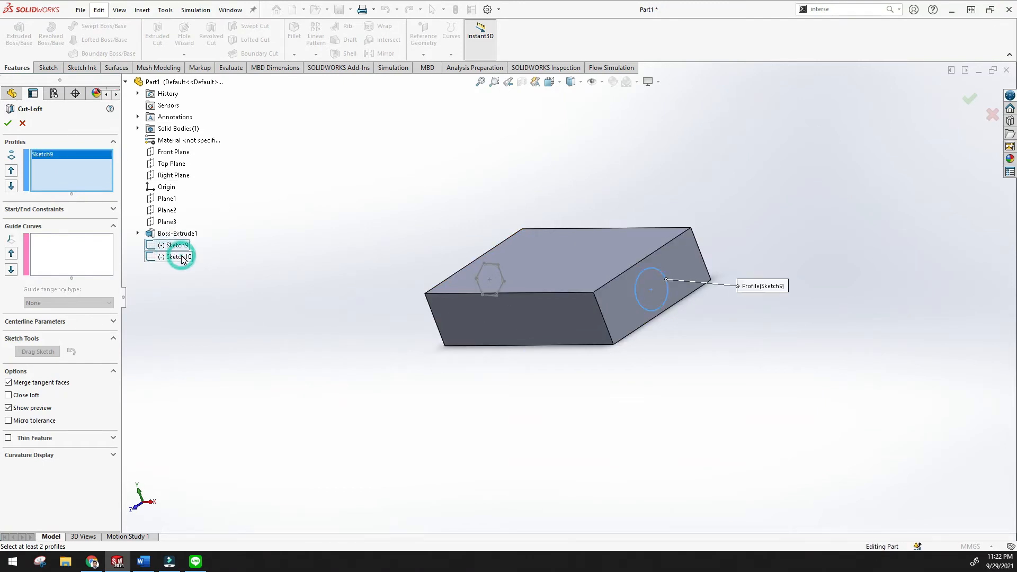
left_click(153, 258)
mouse_move(275, 293)
middle_mouse_down()
mouse_move(368, 252)
mouse_move(404, 333)
mouse_move(429, 337)
mouse_move(398, 377)
mouse_move(332, 336)
middle_mouse_up()
left_click(8, 121)
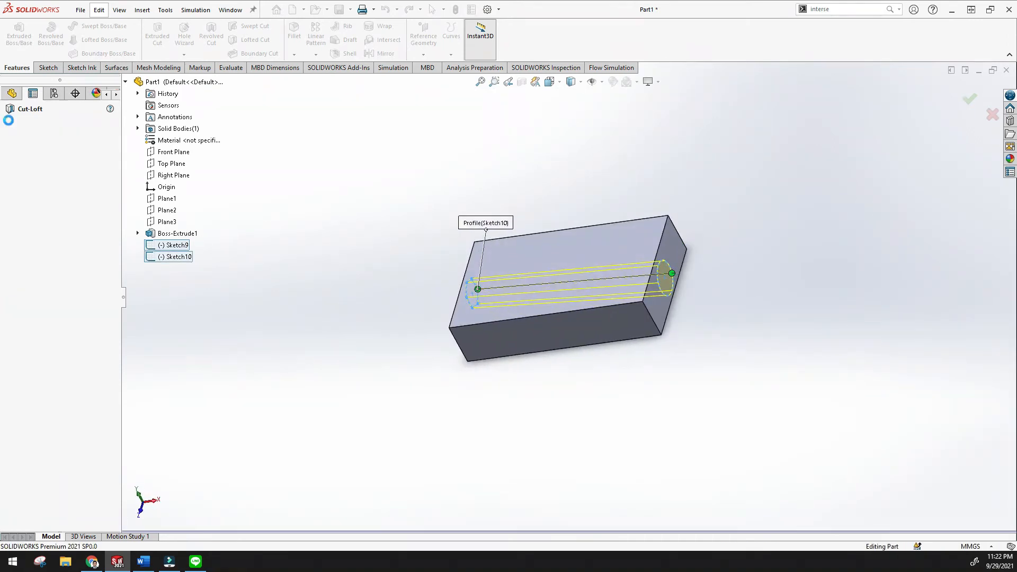
Inspect the lofted cut's openings on both ends of the block
scroll(370, 264, "up", 1)
middle_click_drag(371, 264, 291, 299)
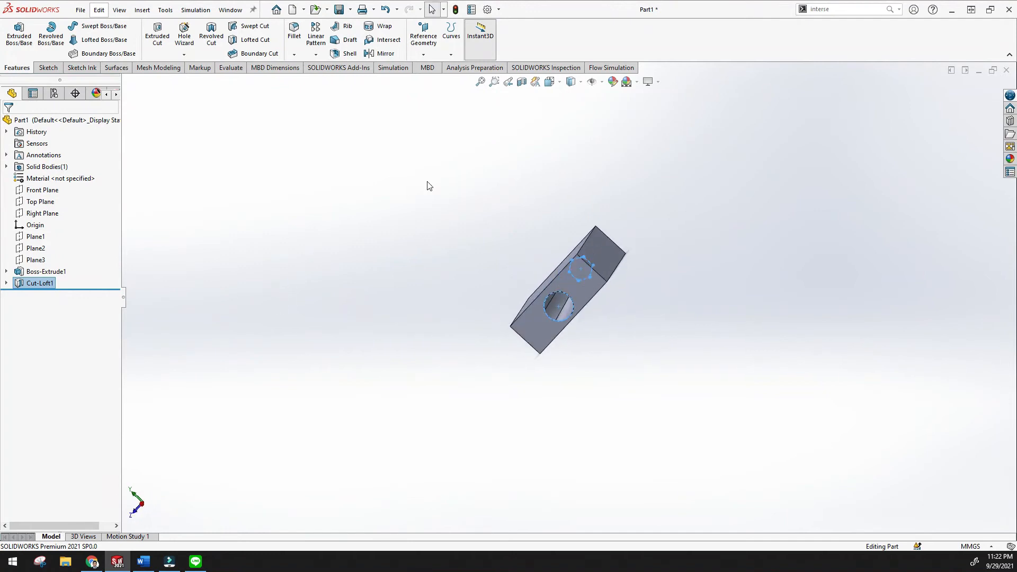
left_click(482, 83)
middle_click_drag(377, 248, 499, 237)
middle_click_drag(546, 249, 479, 269)
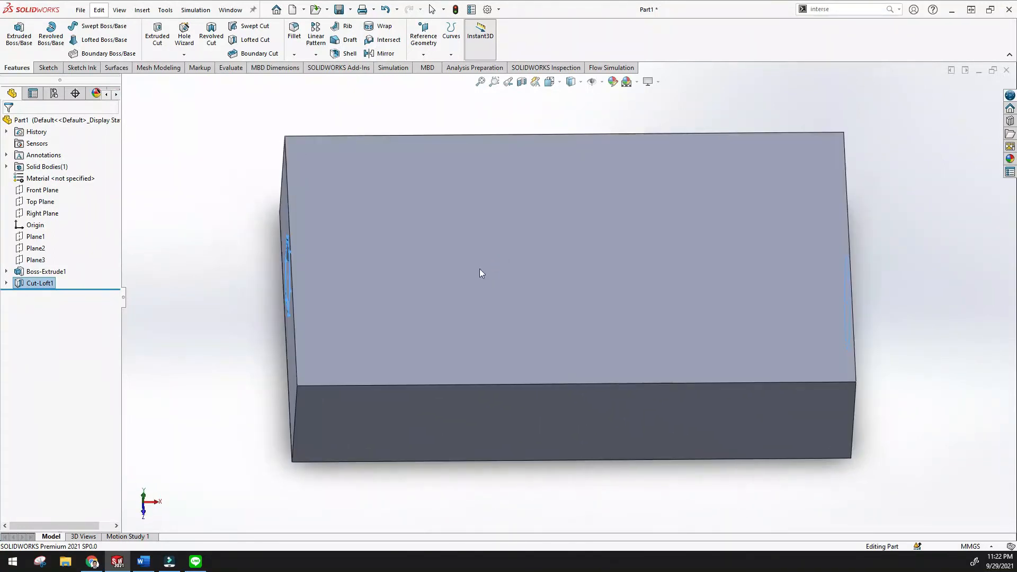
Edit the lofted cut and set its start constraint to Normal To Profile with a 13-degree draft angle
right_click(31, 285)
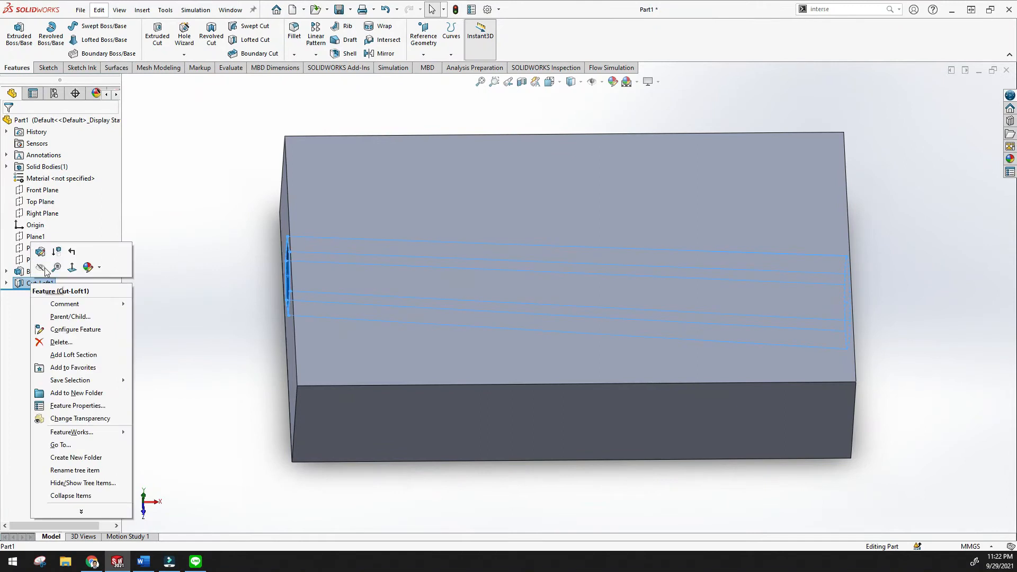
left_click(51, 255)
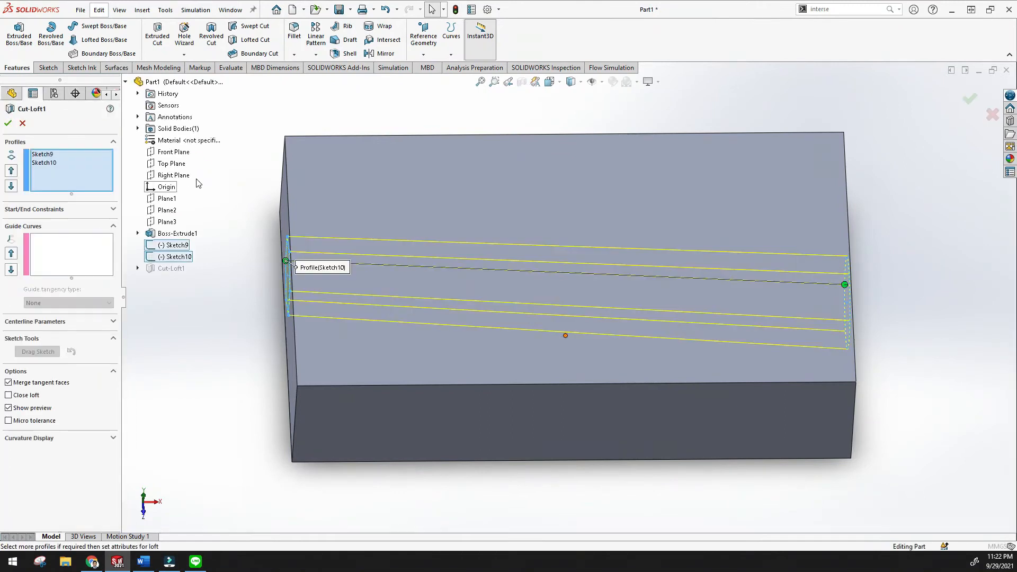
left_click(86, 210)
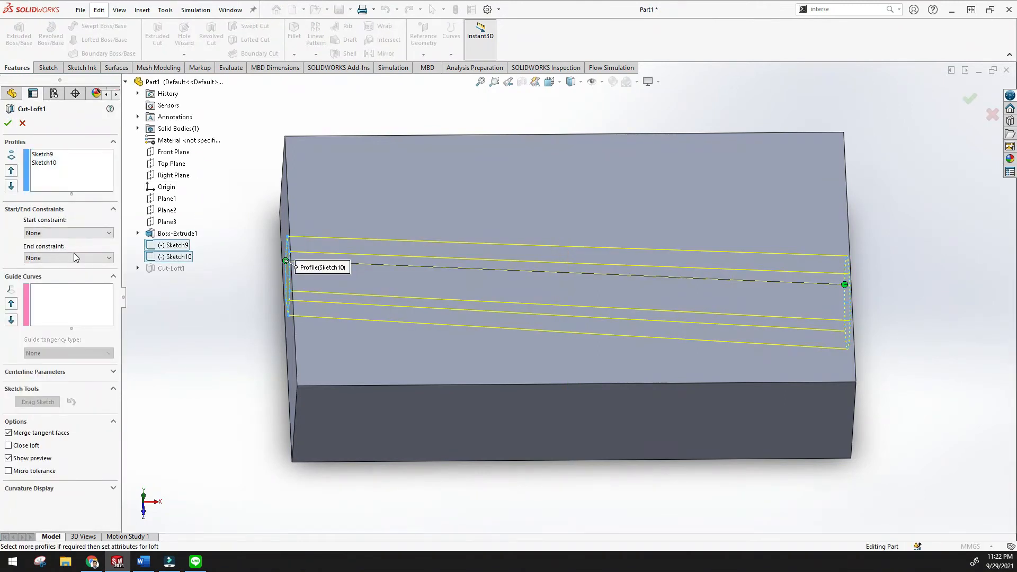
left_click(98, 233)
left_click(89, 258)
middle_click_drag(399, 272, 371, 258)
scroll(371, 258, "up", 4)
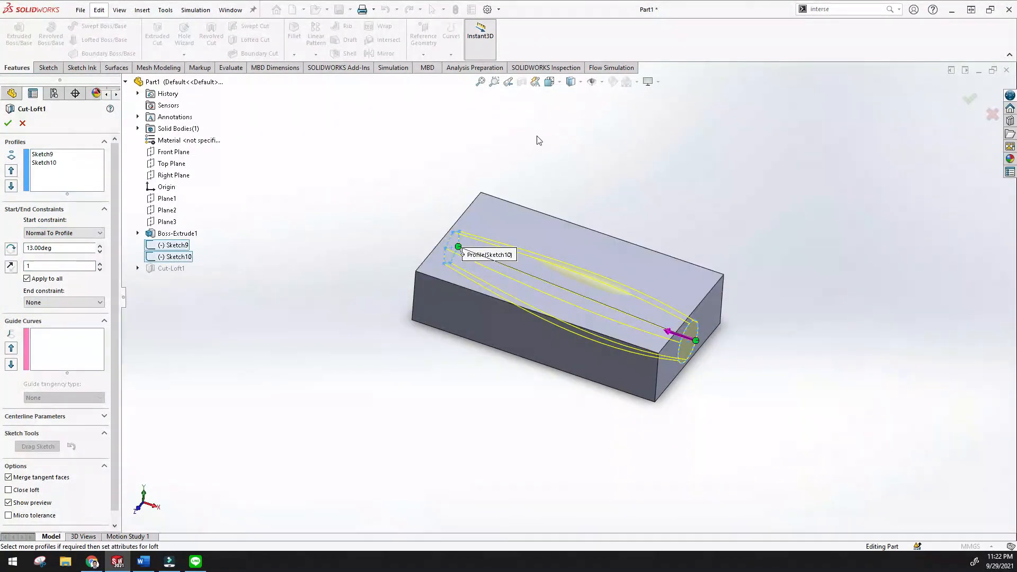
Switch the display style to wireframe and view the cut preview from the side of the block
left_click(581, 83)
left_click(572, 155)
mouse_move(572, 154)
middle_mouse_down()
mouse_move(532, 161)
mouse_move(474, 215)
mouse_move(530, 239)
middle_mouse_up()
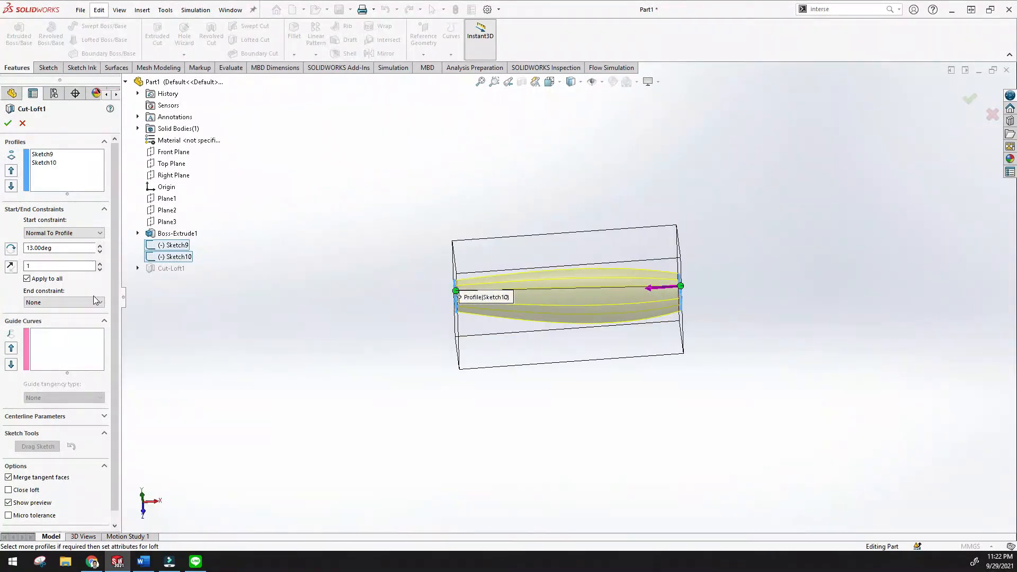
Set the start constraint's tangent length to 2
left_click(99, 263)
left_click(99, 264)
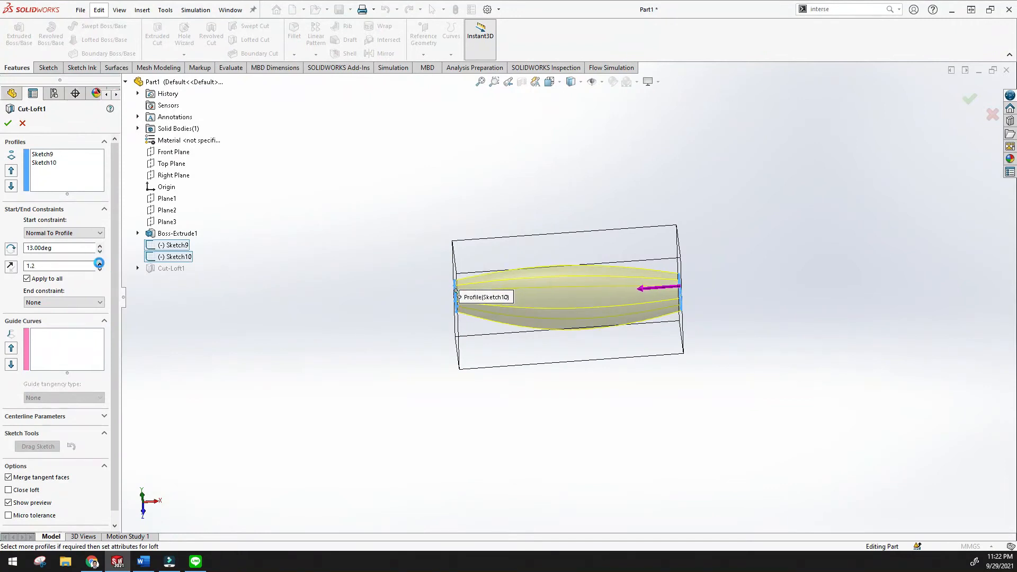
left_click_drag(99, 263, 100, 269)
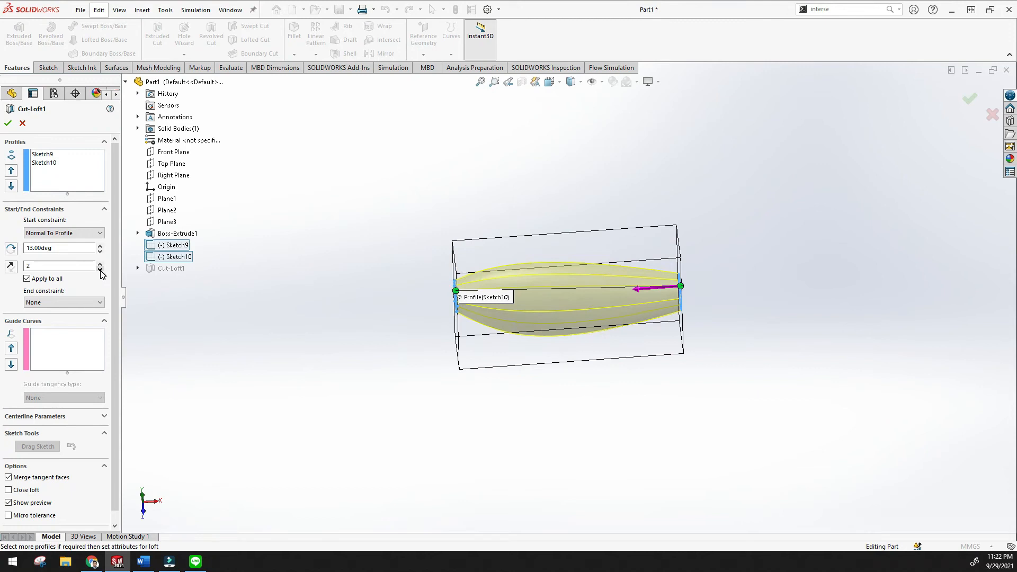
Try several draft angles for the start constraint and set it to 11 degrees
left_click(99, 253)
left_click(99, 252)
left_click(99, 253)
left_click(99, 253)
left_click(99, 253)
left_click(99, 253)
left_click(99, 246)
left_click(99, 247)
left_click(99, 247)
left_click(99, 247)
Try Direction Vector as the lofted cut's end constraint, and return the end constraint to None
left_click(73, 303)
left_click(74, 319)
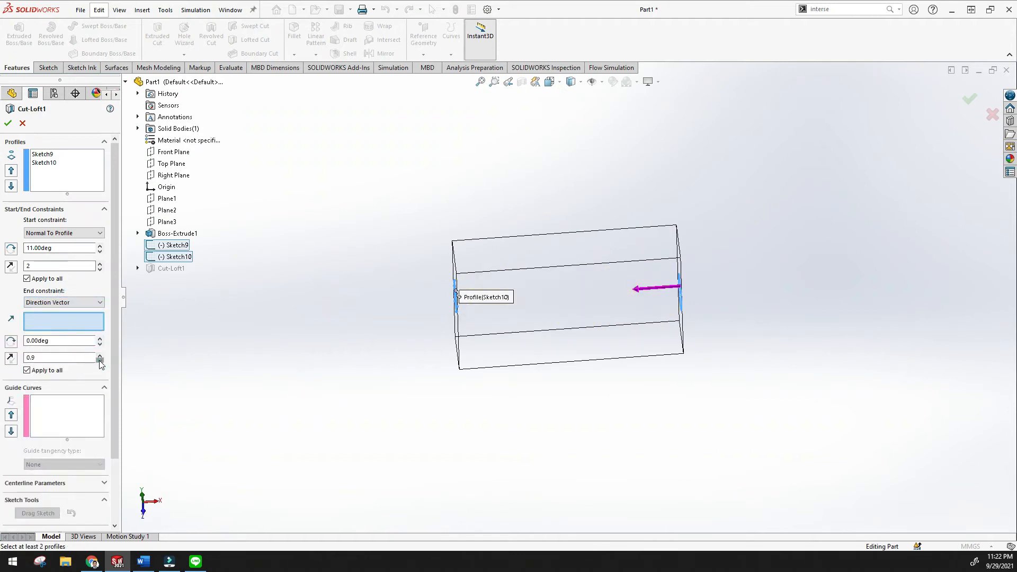
left_click(74, 303)
left_click(75, 311)
Shorten the start tangency of the lofted cut with the preview arrow at the circular profile, and accept the feature
middle_click_drag(482, 311, 535, 292)
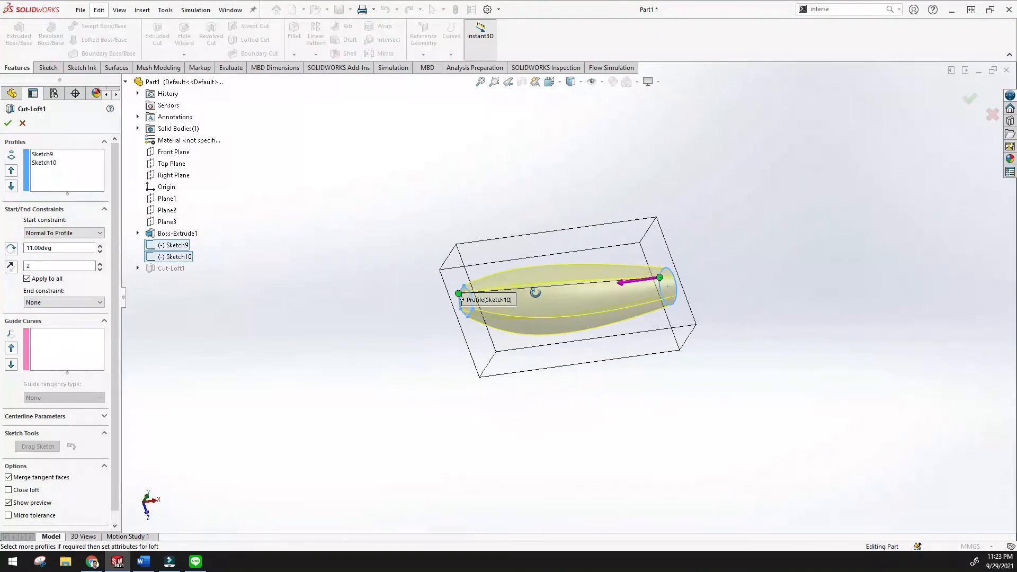
left_click_drag(622, 283, 386, 277)
left_click(8, 122)
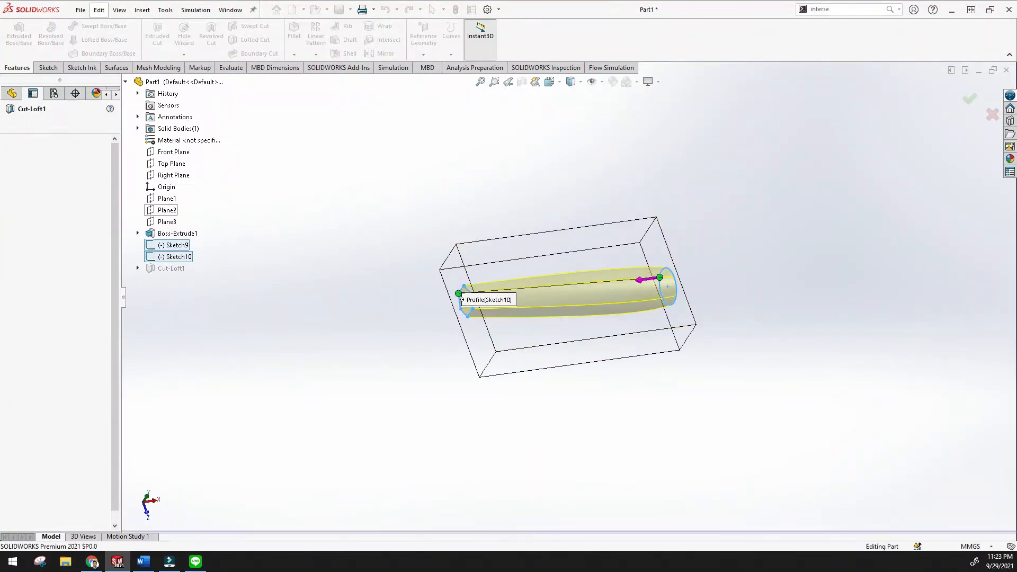
Show the block shaded with edges and inspect the hexagonal opening of the lofted cut
middle_click_drag(353, 265, 319, 217)
left_click(554, 85)
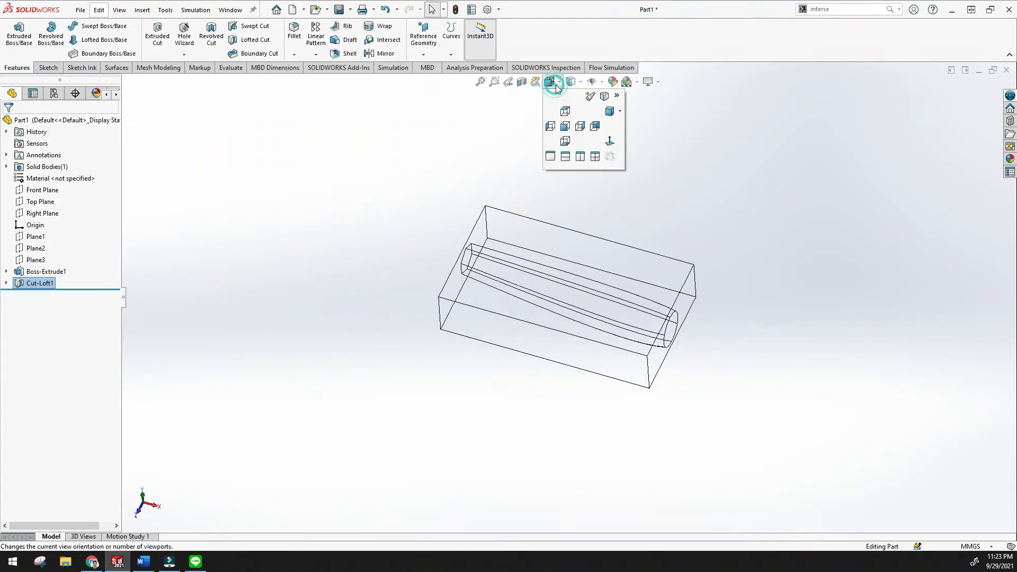
left_click(571, 98)
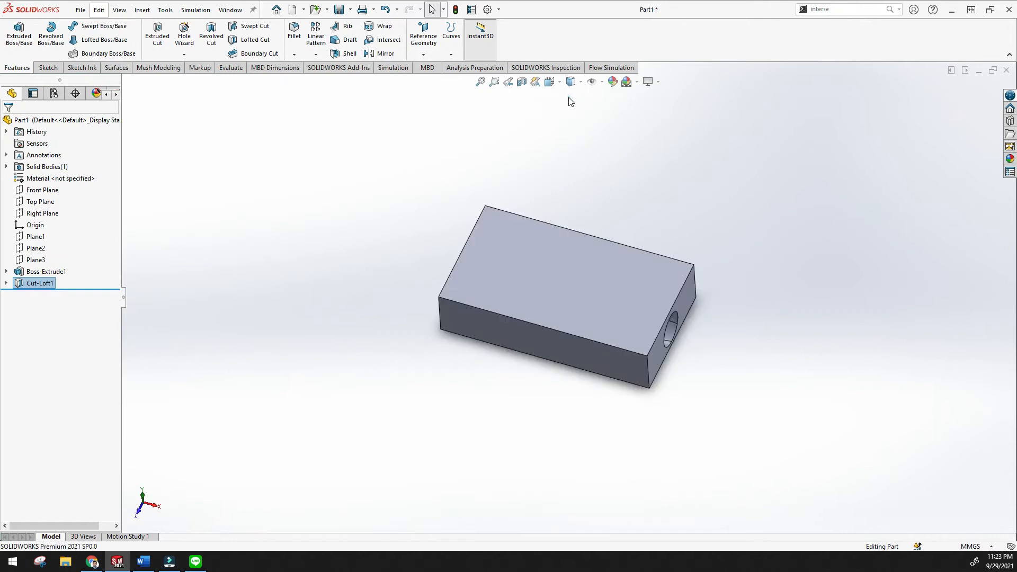
middle_click_drag(414, 238, 299, 311)
scroll(541, 287, "down", 5)
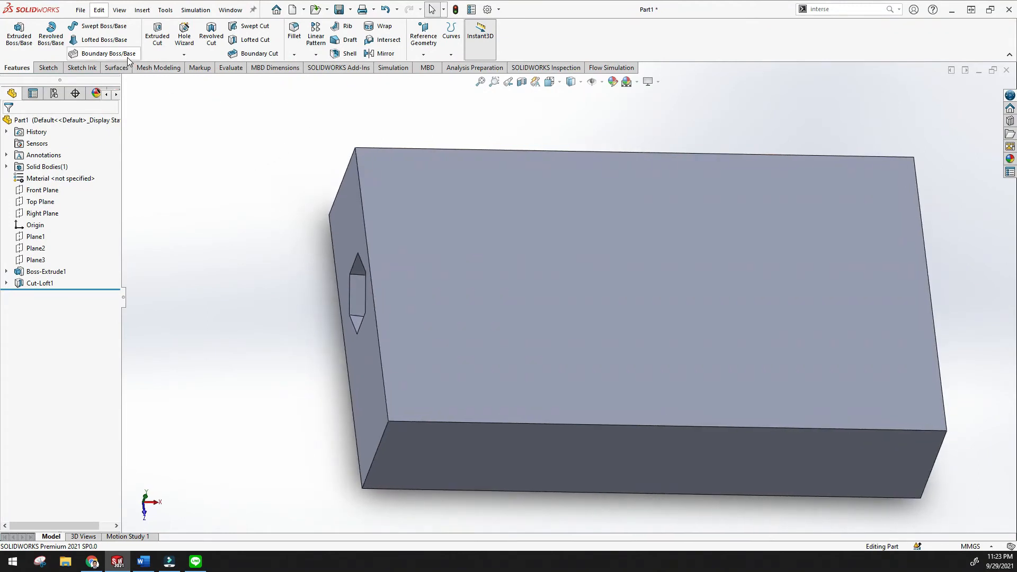
middle_click_drag(243, 190, 306, 223)
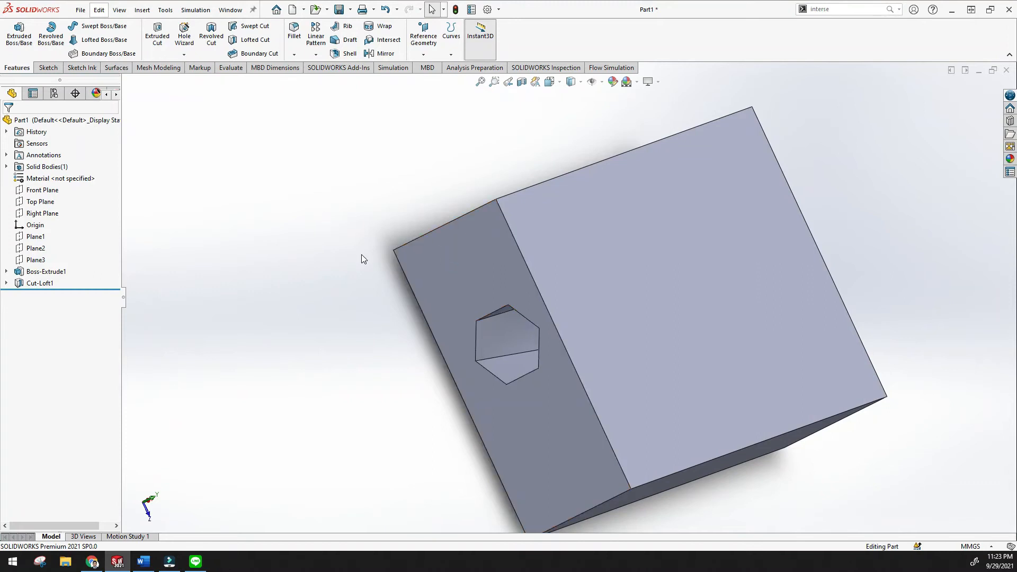
middle_click_drag(361, 255, 389, 349)
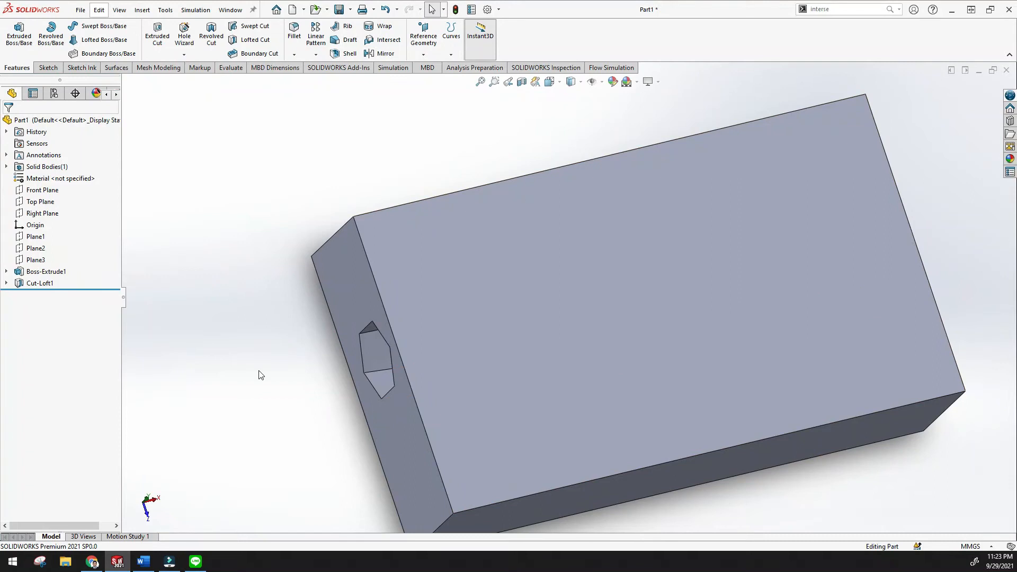
left_click(480, 81)
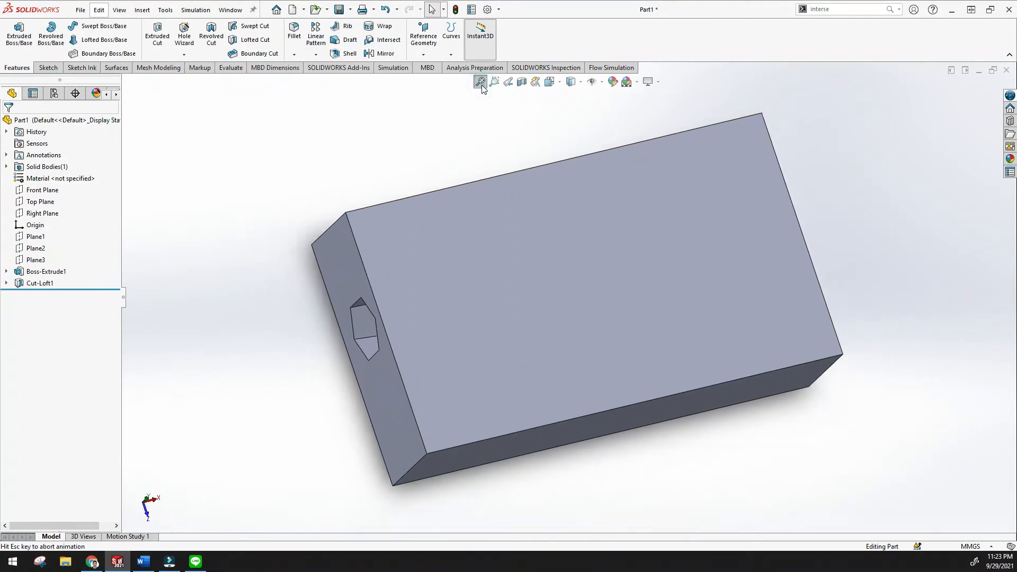
Undo the lofted cut and the block extrusion so that the Sketch8 rectangle remains as the last item
middle_click_drag(222, 174, 221, 129)
key("ctrl+z")
mouse_move(259, 266)
middle_mouse_down()
mouse_move(243, 280)
mouse_move(271, 347)
mouse_move(271, 303)
mouse_move(234, 297)
mouse_move(236, 335)
middle_mouse_up()
Edit Sketch8 and shrink the centre rectangle by moving its corner inward
right_click(53, 261)
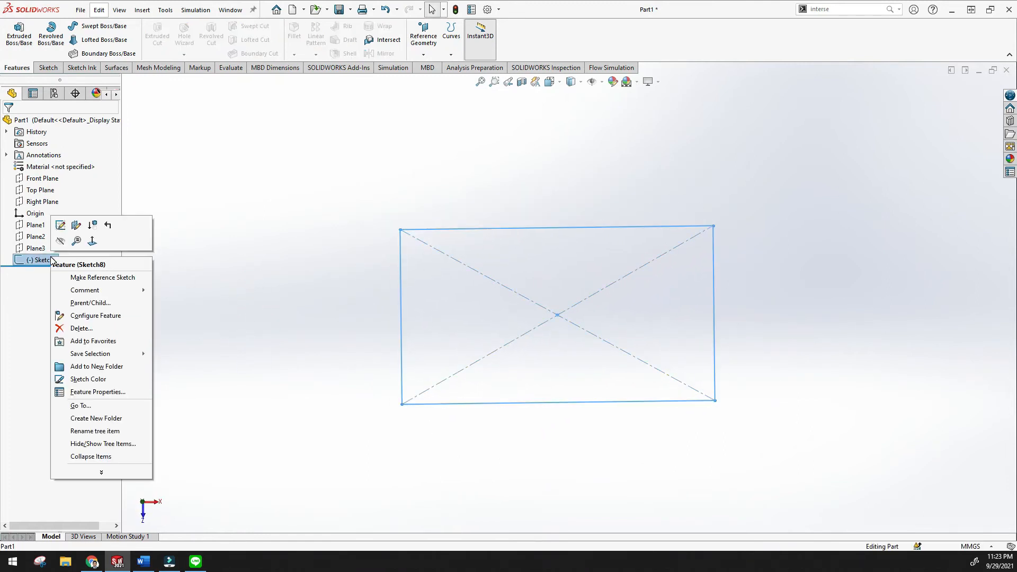
left_click(64, 227)
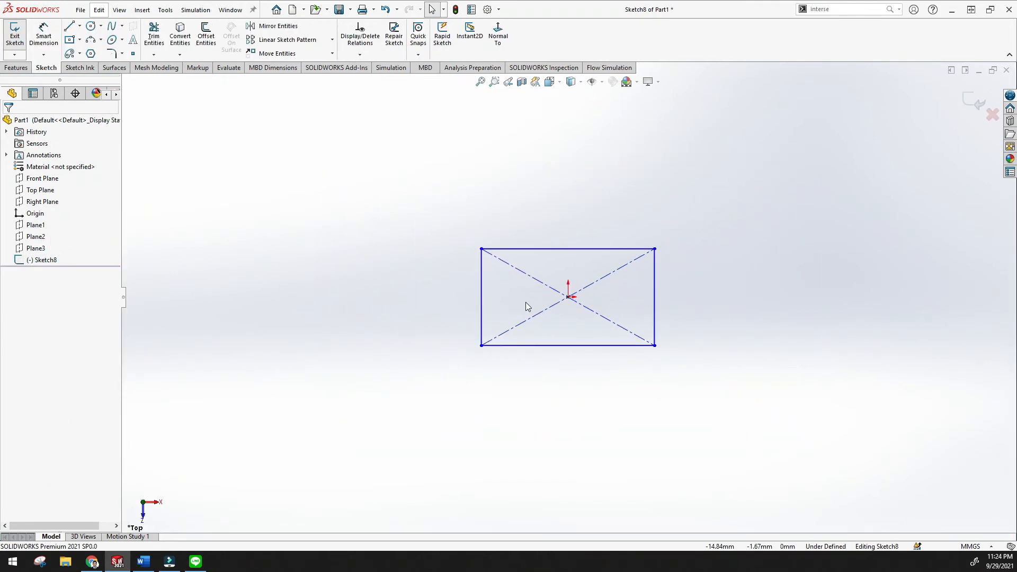
left_click(481, 81)
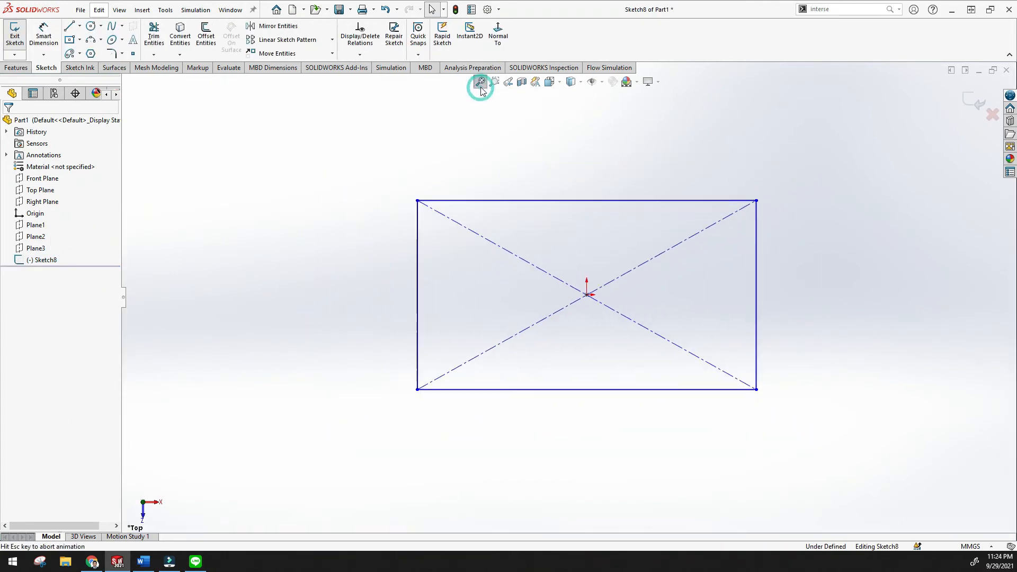
left_click(310, 153)
left_click_drag(415, 229, 545, 277)
left_click(9, 123)
Sketch a winding spline path starting at the rectangle's centre in a new sketch, and exit the sketch
mouse_move(449, 317)
middle_mouse_down()
mouse_move(411, 305)
mouse_move(405, 364)
middle_mouse_up()
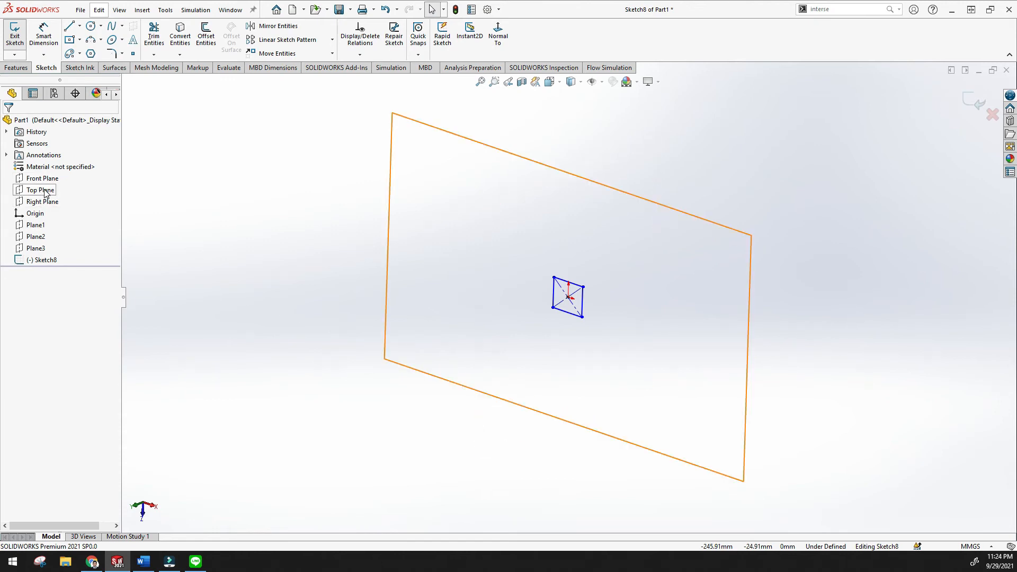
left_click(48, 191)
left_click(976, 103)
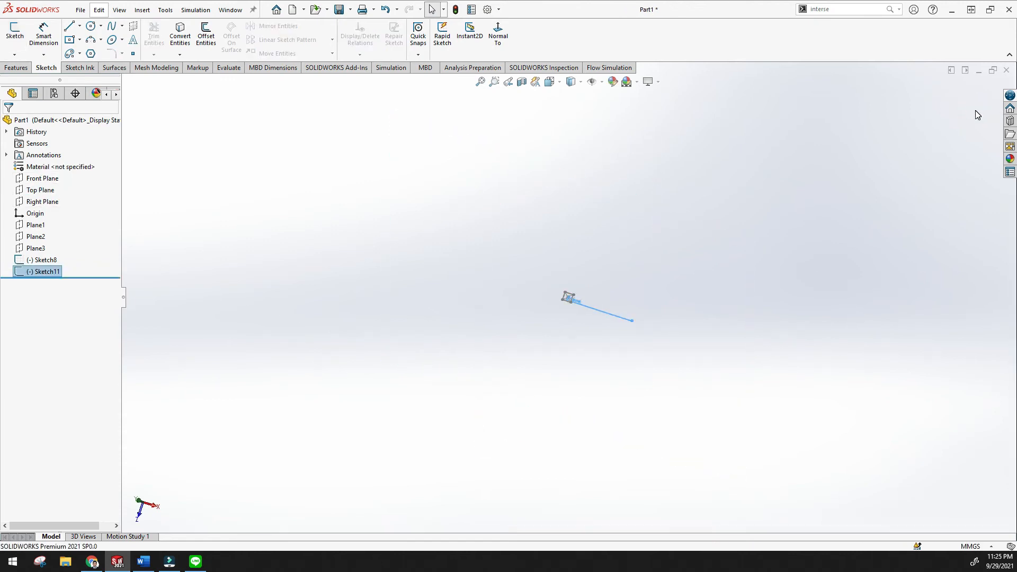
scroll(576, 300, "down", 12)
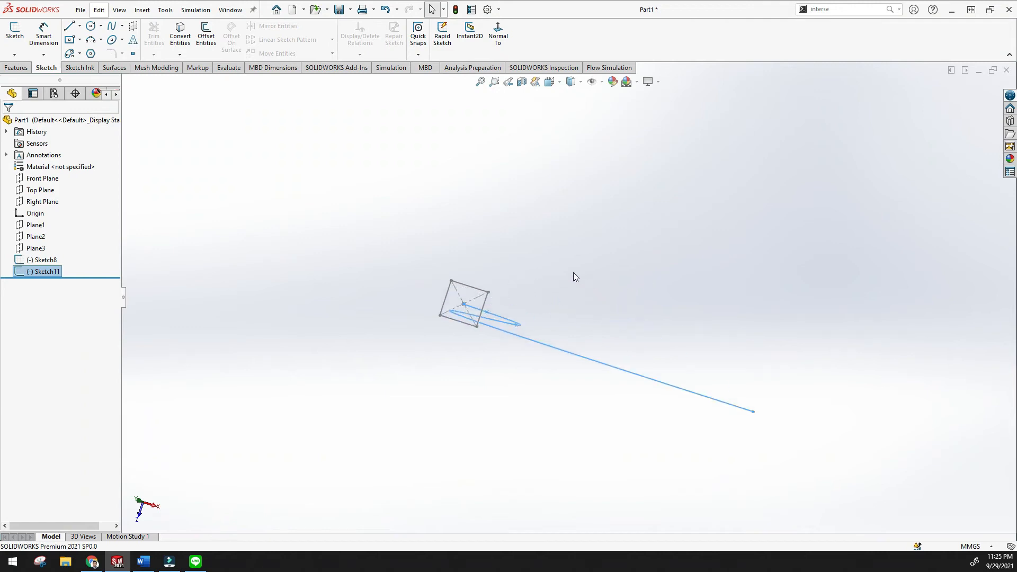
left_click(562, 261)
mouse_move(561, 261)
middle_mouse_down()
mouse_move(427, 298)
mouse_move(438, 308)
middle_mouse_up()
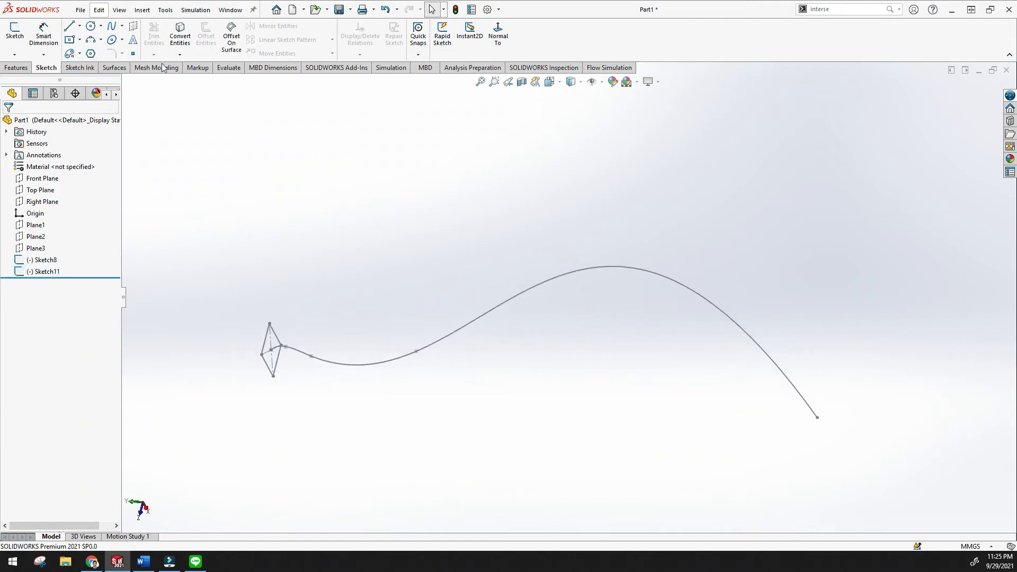
Try a Swept Boss/Base with the Sketch8 rectangle as profile and the Sketch11 spline as path
left_click(20, 68)
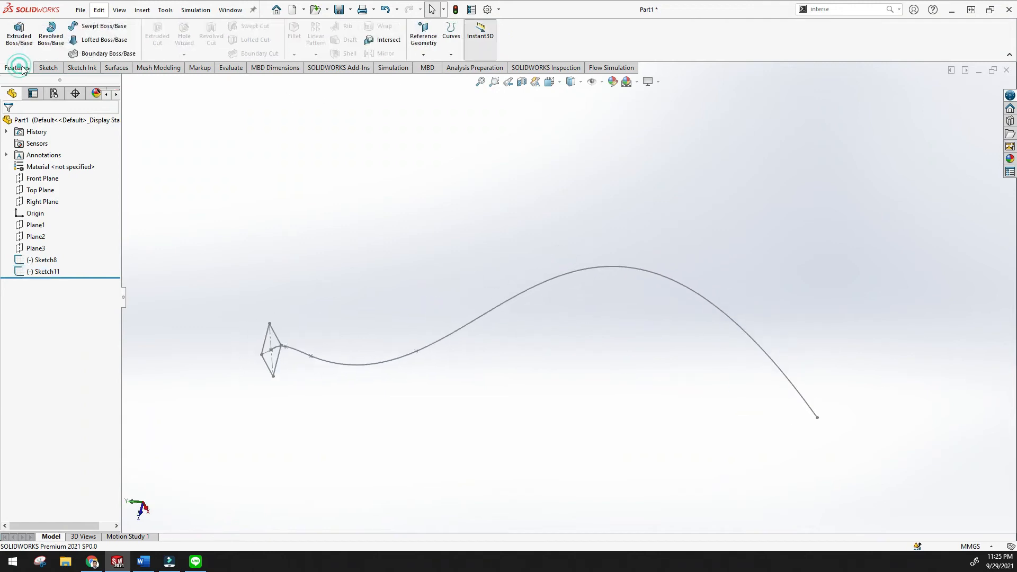
left_click(100, 26)
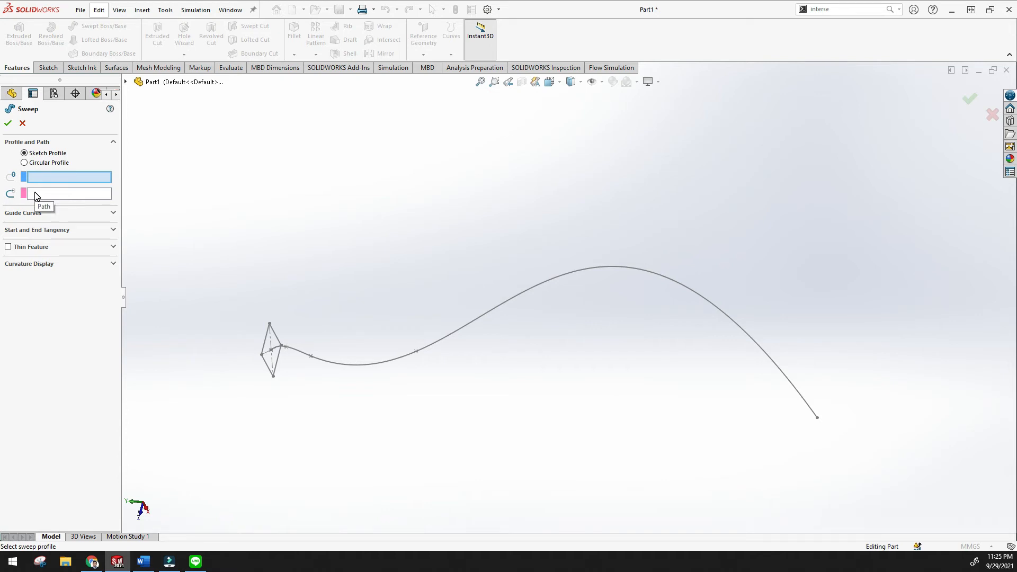
left_click(39, 174)
left_click(273, 335)
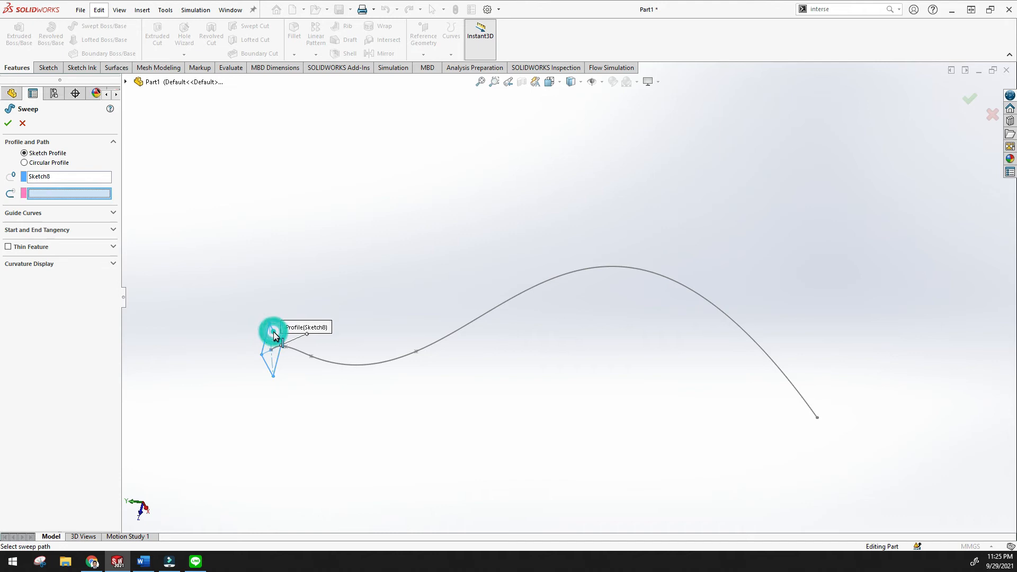
left_click(433, 345)
middle_click_drag(336, 332, 305, 321)
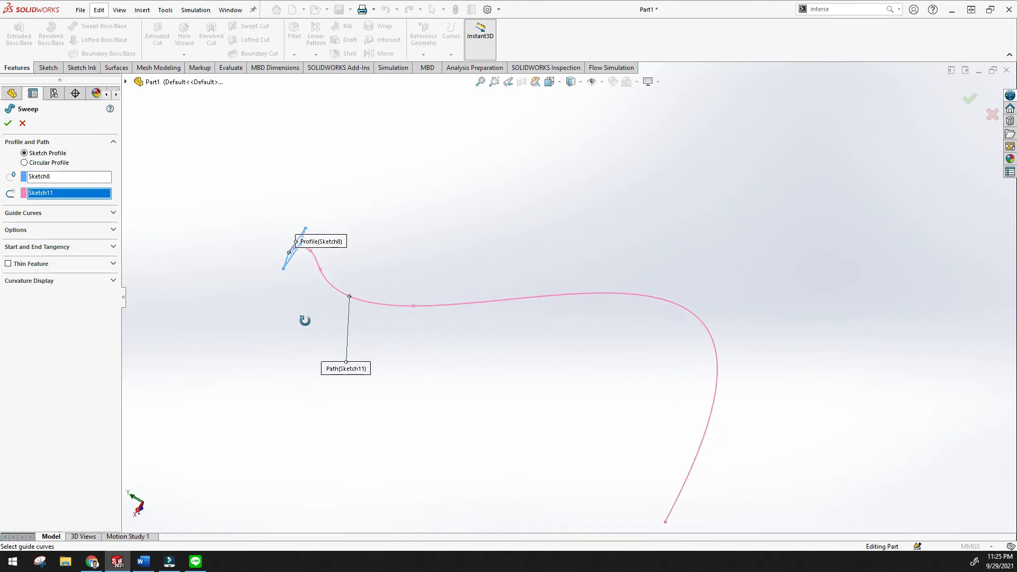
left_click(8, 123)
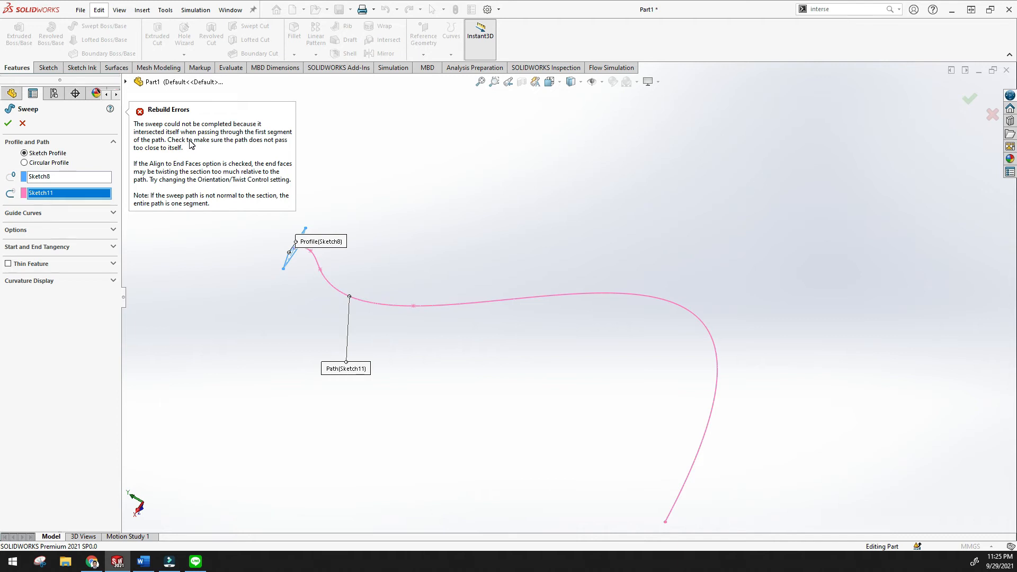
Examine where the rectangle meets the path, and sweep a 10 mm circular profile along Sketch11 instead
middle_click_drag(394, 275, 420, 321)
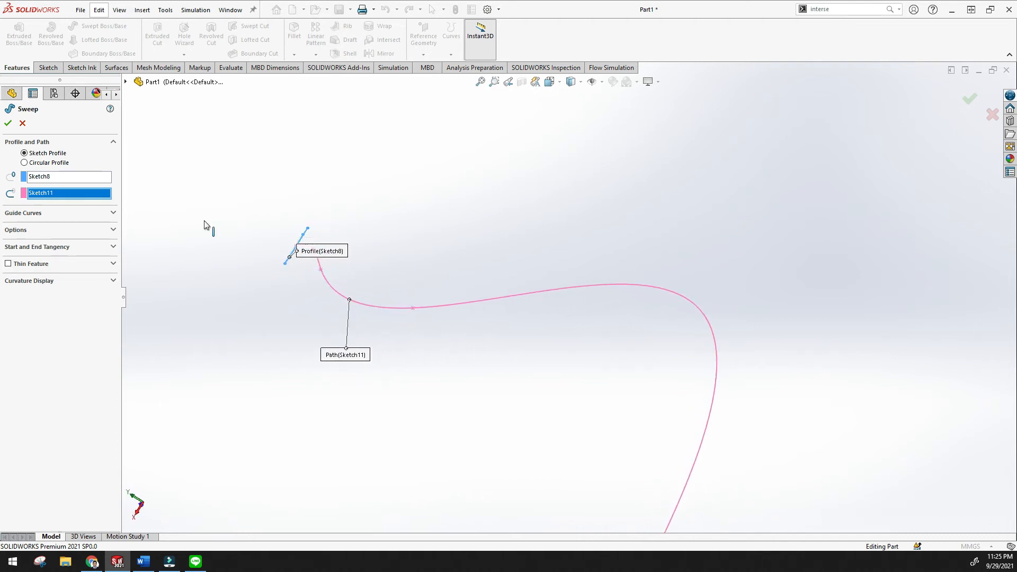
scroll(239, 249, "down", 4)
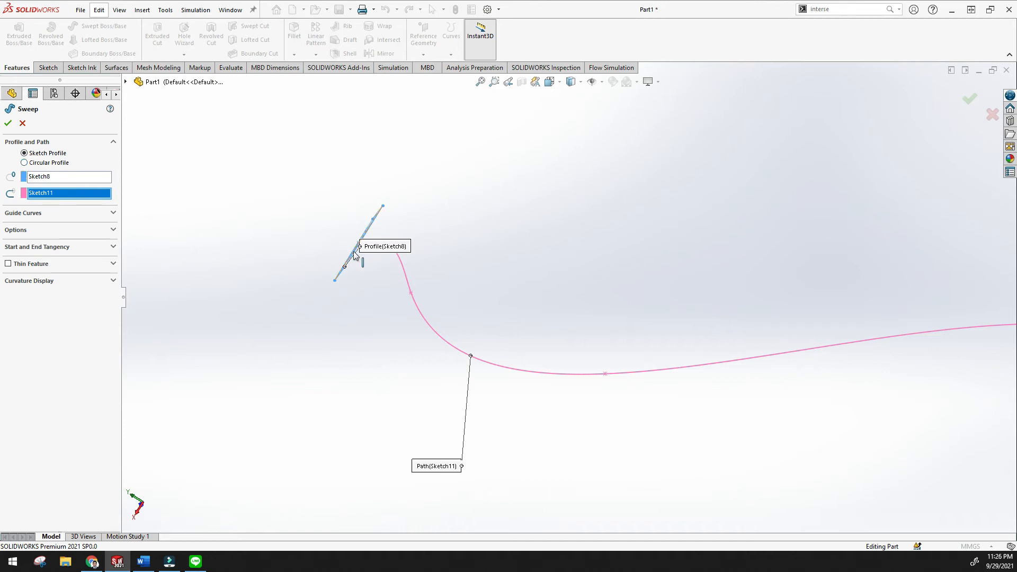
scroll(357, 241, "down", 6)
middle_click_drag(358, 241, 385, 251)
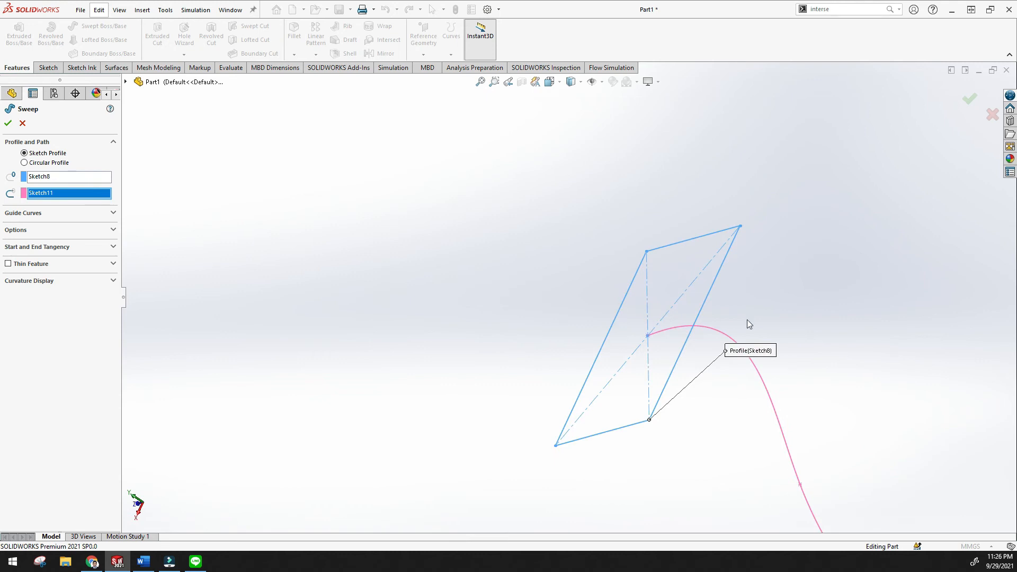
scroll(715, 322, "up", 4)
left_click(480, 81)
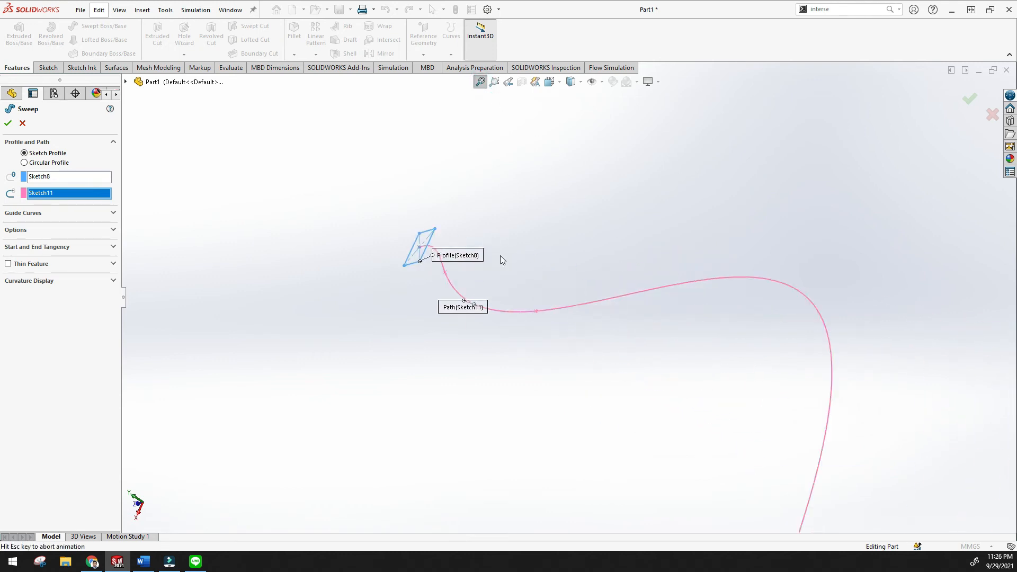
left_click(24, 163)
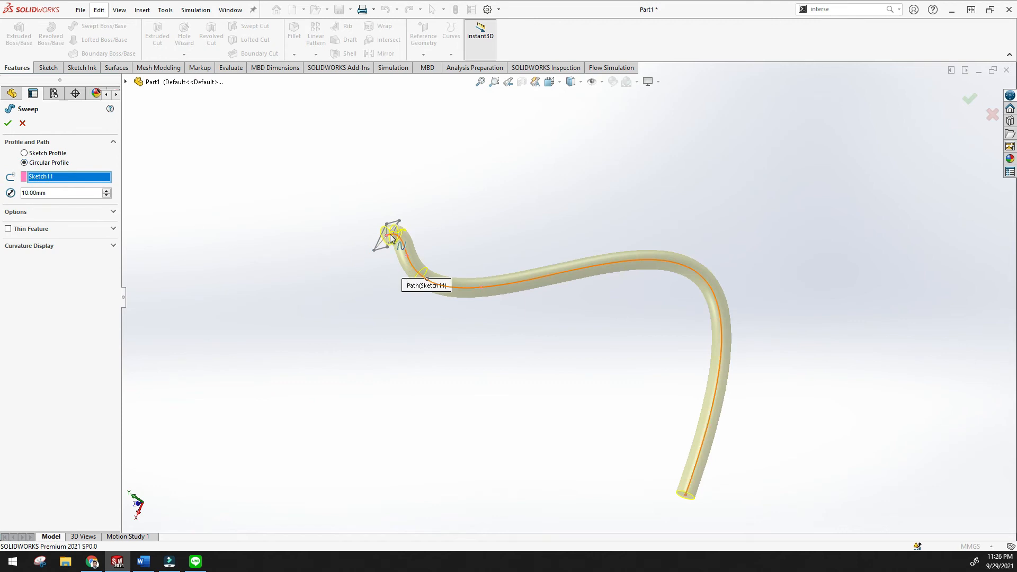
scroll(443, 220, "down", 3)
scroll(387, 213, "up", 5)
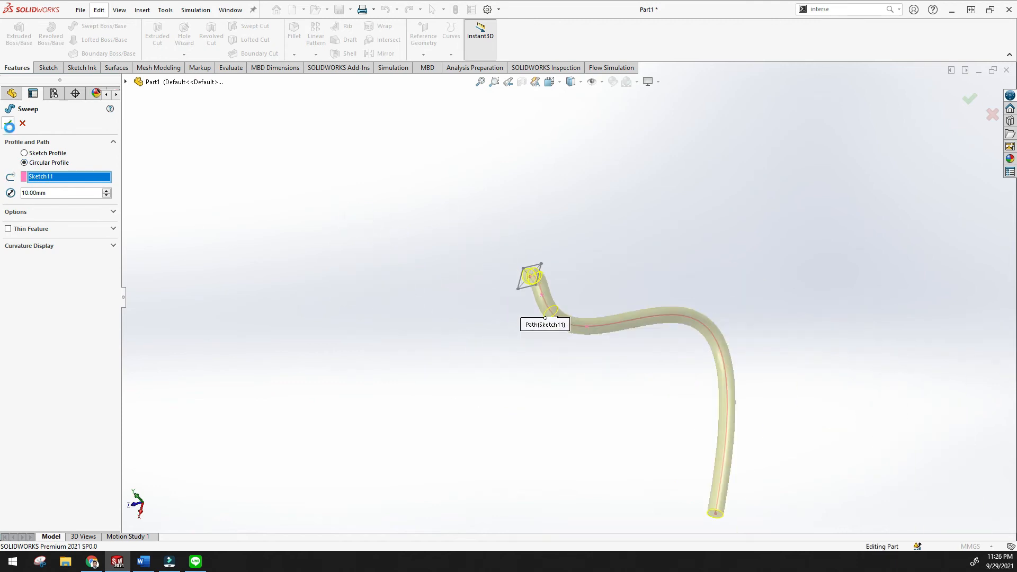
left_click(9, 124)
Inspect the bend at the start of the circular sweep and delete the sweep feature
middle_click_drag(480, 220, 418, 308)
scroll(443, 238, "down", 5)
middle_click_drag(459, 247, 350, 249)
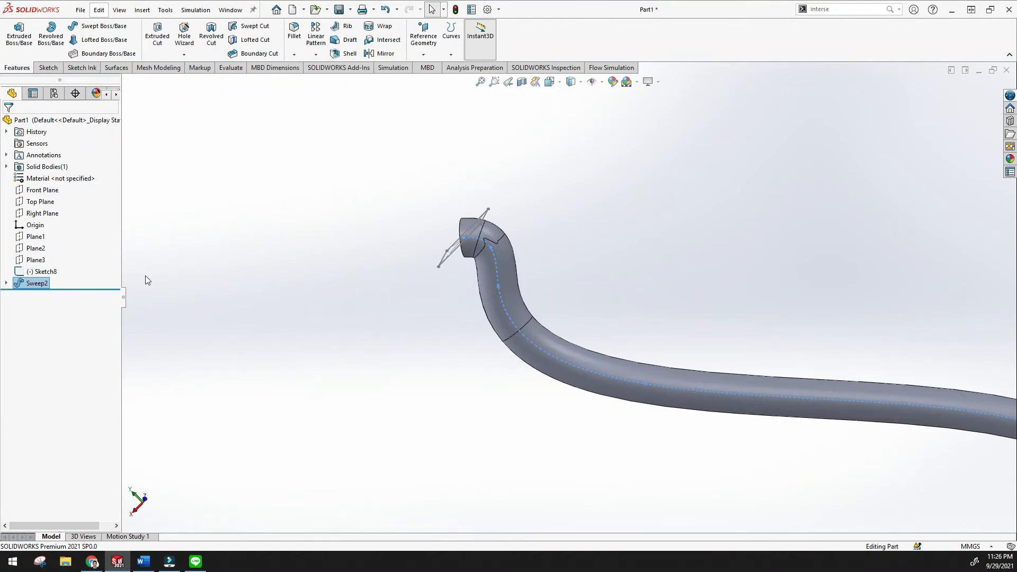
right_click(25, 285)
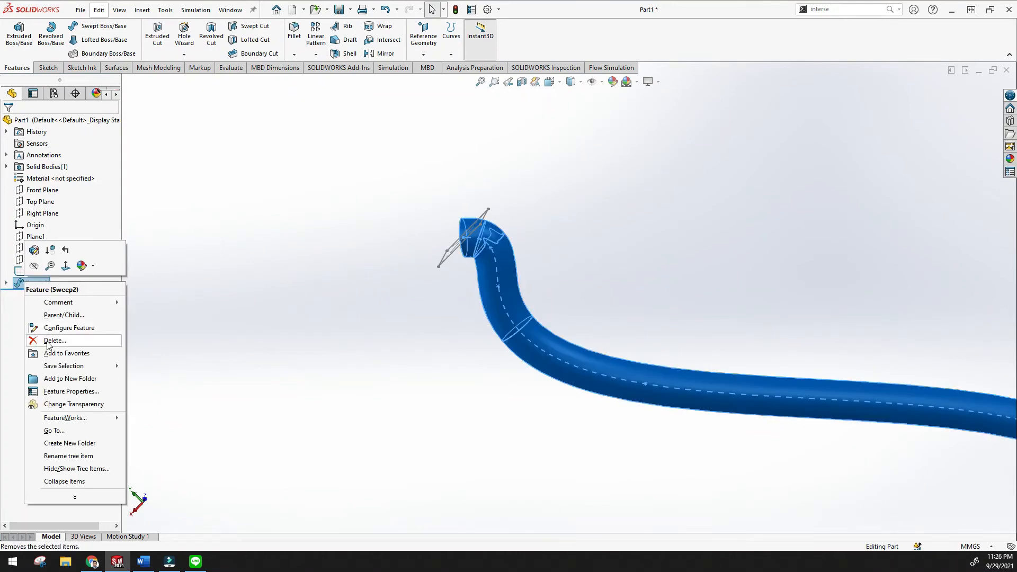
left_click(53, 341)
Edit Sketch11 and reshape the spline by moving its points near the rectangle to soften the starting bend
left_click(35, 277)
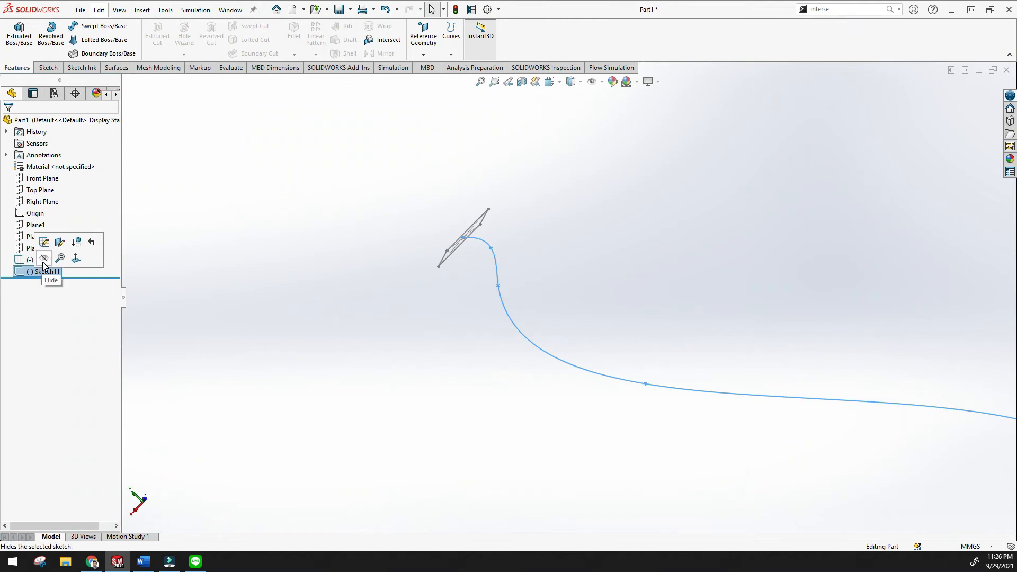
left_click(44, 242)
mouse_move(397, 222)
middle_mouse_down()
mouse_move(651, 125)
mouse_move(560, 208)
mouse_move(523, 290)
middle_mouse_up()
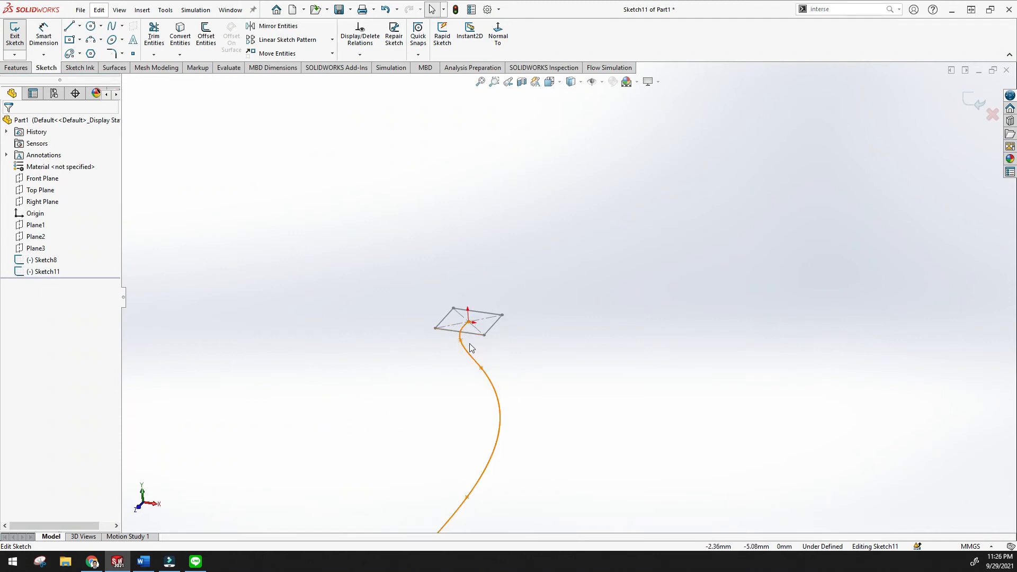
mouse_move(460, 342)
left_mouse_down()
mouse_move(479, 355)
mouse_move(474, 340)
left_mouse_up()
scroll(567, 329, "up", 5)
mouse_move(571, 342)
middle_mouse_down()
mouse_move(579, 271)
mouse_move(567, 264)
middle_mouse_up()
scroll(567, 264, "down", 5)
scroll(489, 368, "down", 4)
mouse_move(571, 379)
middle_mouse_down()
mouse_move(518, 369)
mouse_move(491, 389)
mouse_move(518, 388)
middle_mouse_up()
mouse_move(520, 379)
left_mouse_down()
mouse_move(534, 379)
mouse_move(513, 386)
mouse_move(524, 387)
left_mouse_up()
Move the spline point nearest the rectangle to about X 0.78 mm, Y -4.91 mm, and exit the sketch
mouse_move(581, 386)
middle_mouse_down()
mouse_move(527, 381)
mouse_move(518, 358)
middle_mouse_up()
left_click(289, 339)
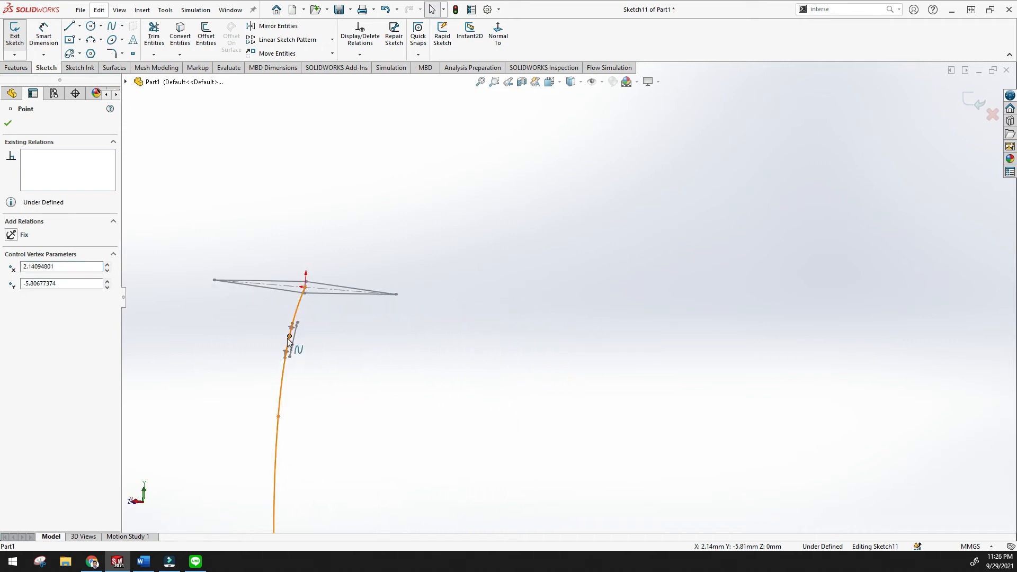
left_click_drag(290, 338, 296, 338)
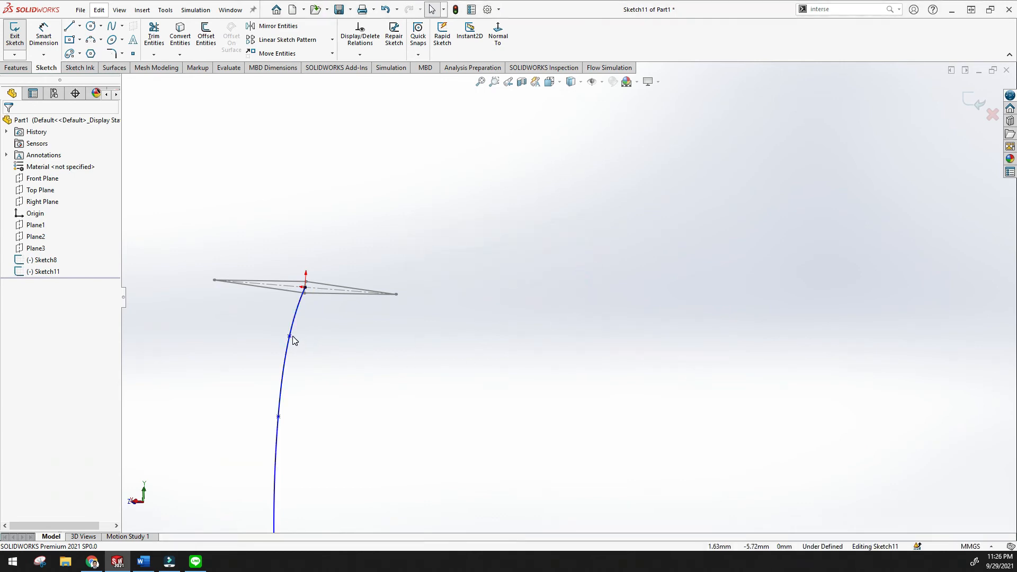
mouse_move(291, 337)
left_mouse_down()
mouse_move(306, 345)
mouse_move(298, 329)
left_mouse_up()
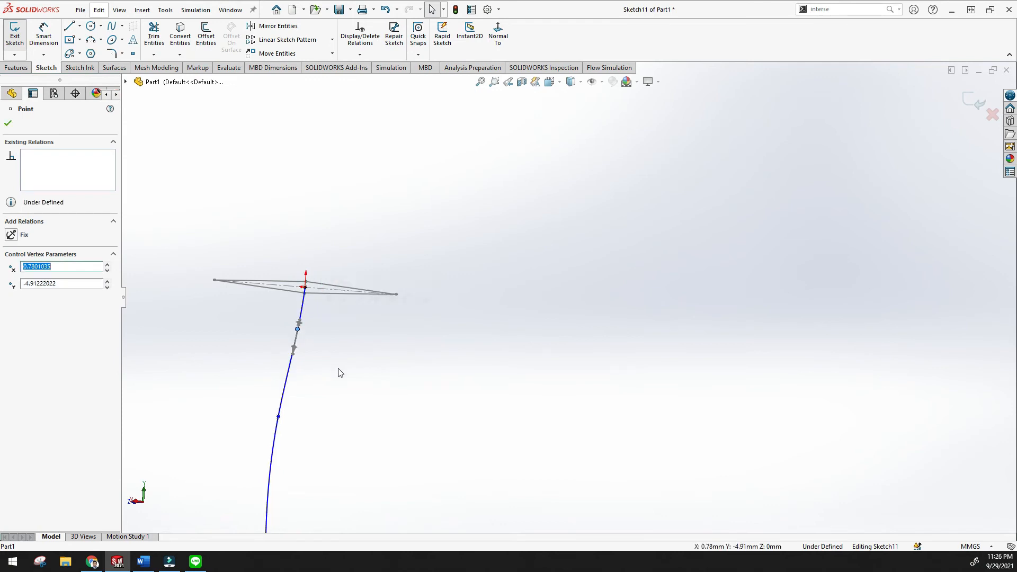
left_click(352, 378)
scroll(353, 379, "up", 1)
mouse_move(353, 380)
middle_mouse_down()
mouse_move(334, 295)
mouse_move(316, 381)
mouse_move(387, 381)
mouse_move(477, 318)
middle_mouse_up()
left_click(975, 104)
mouse_move(480, 82)
middle_mouse_down()
mouse_move(424, 221)
mouse_move(406, 235)
middle_mouse_up()
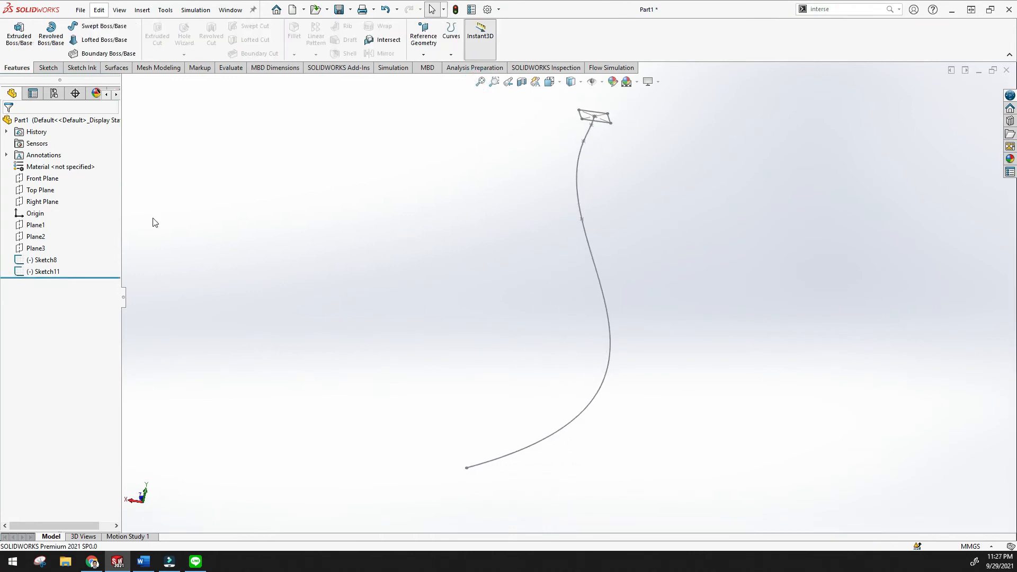
Start a swept boss using the rectangle in Sketch8 as profile and the spline in Sketch11 as path, and inspect the preview
left_click(106, 26)
scroll(570, 297, "up", 4)
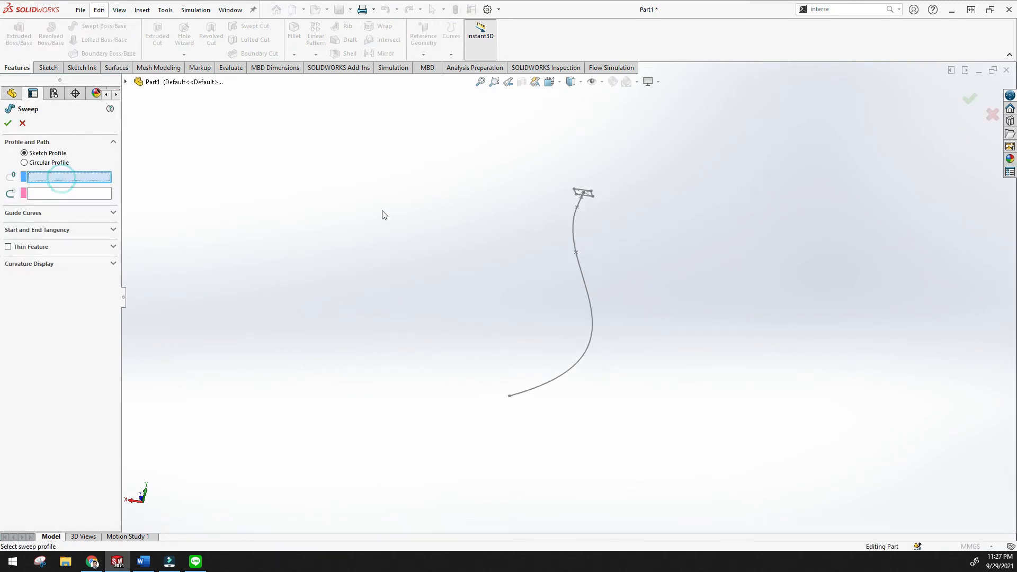
scroll(557, 233, "down", 8)
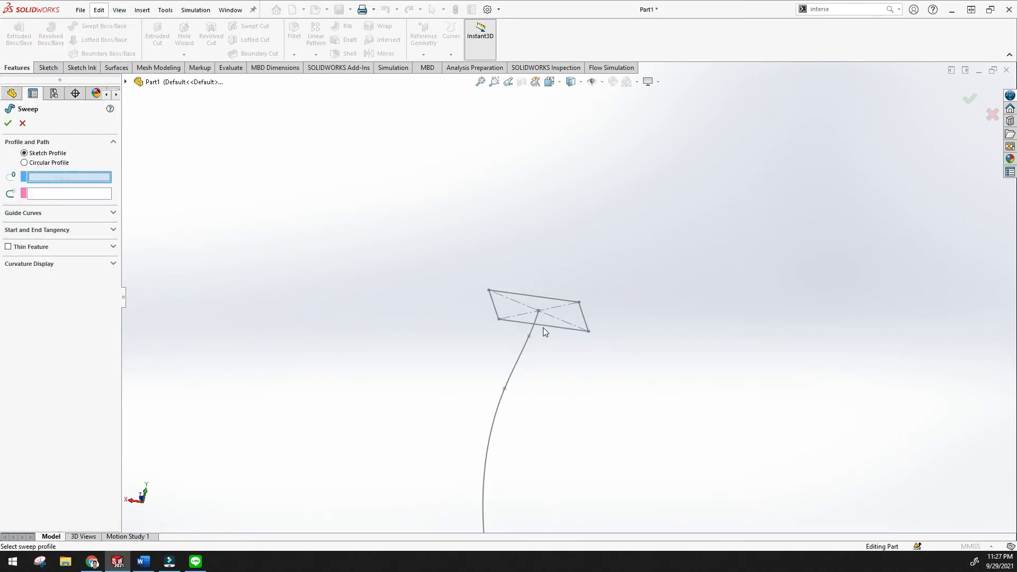
left_click(543, 325)
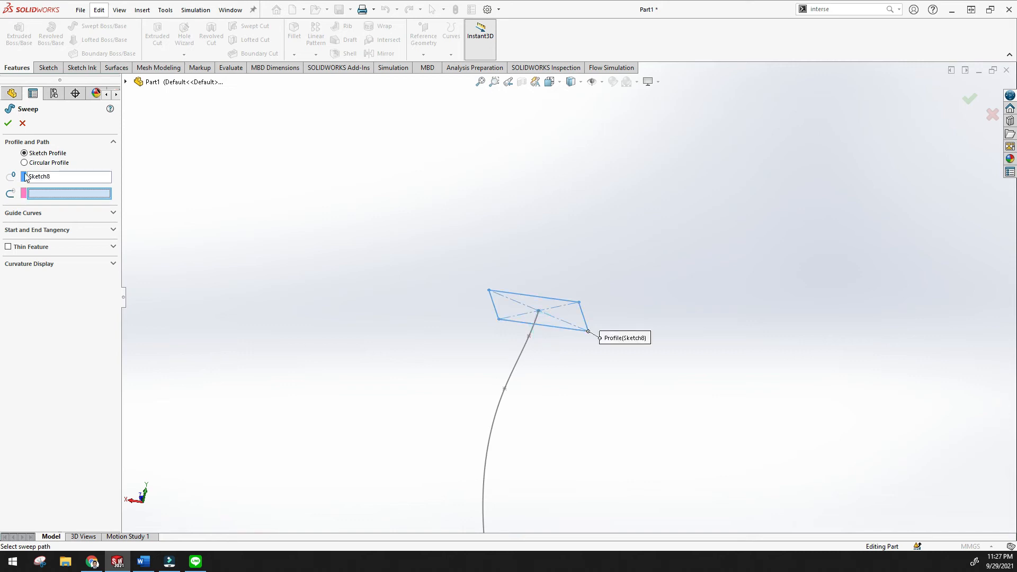
left_click(496, 432)
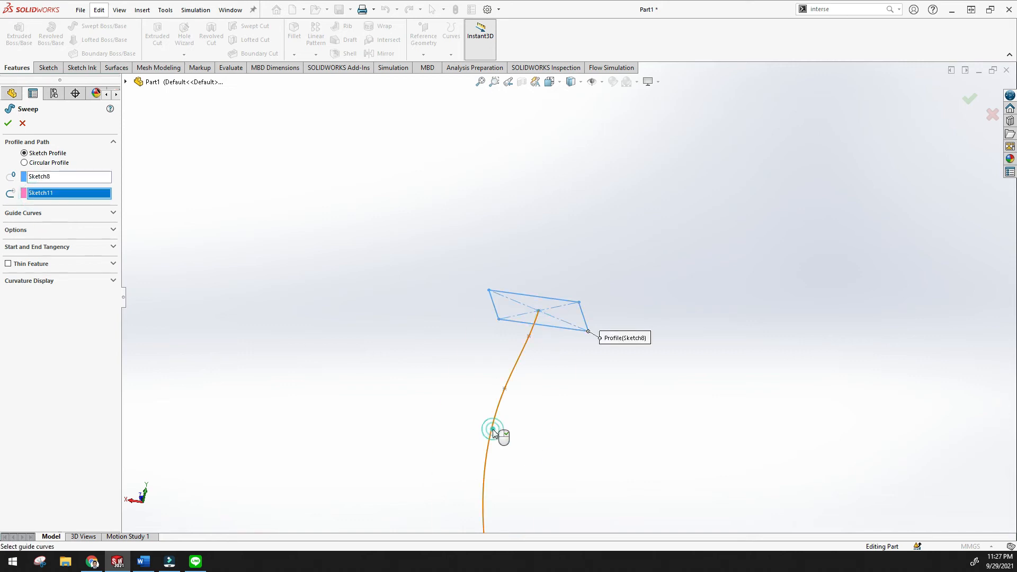
scroll(509, 403, "up", 3)
left_click(481, 81)
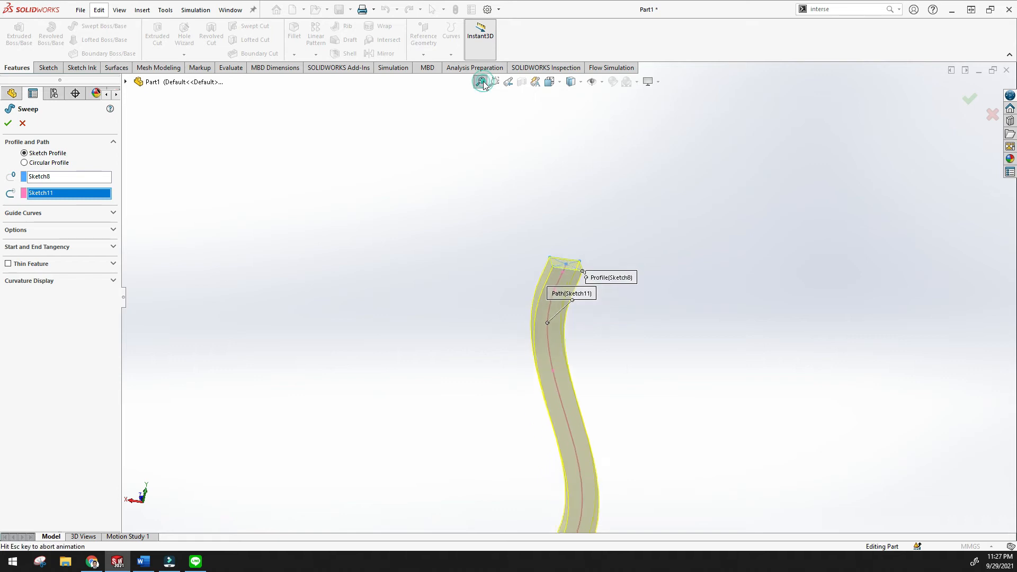
middle_click_drag(476, 250, 349, 417)
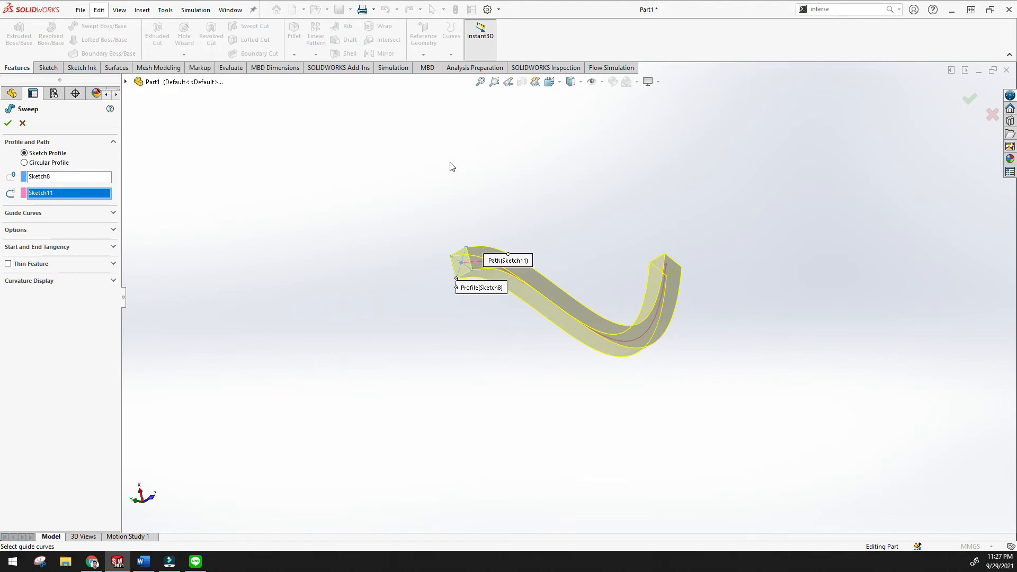
left_click(480, 82)
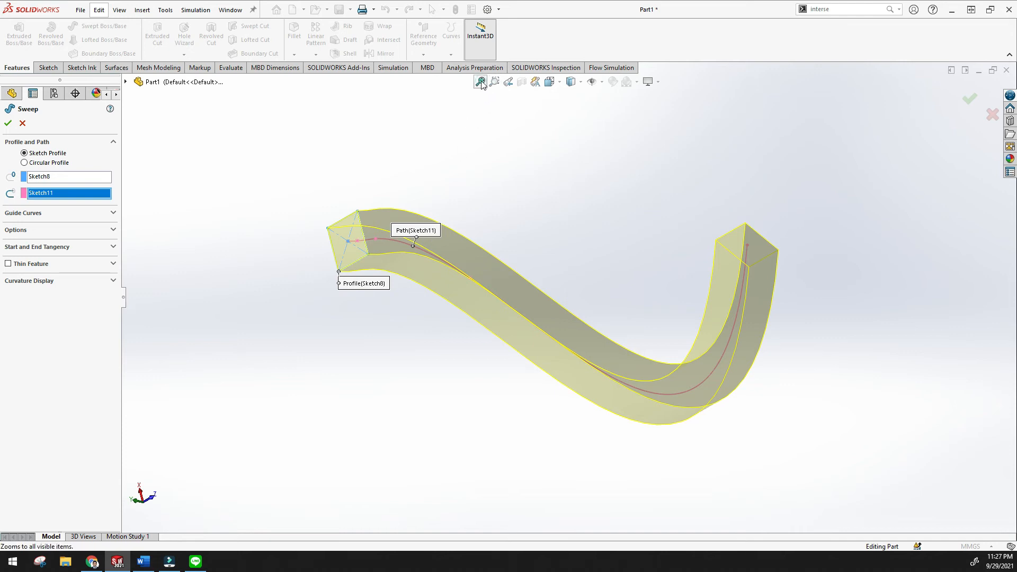
middle_click_drag(471, 143, 429, 169)
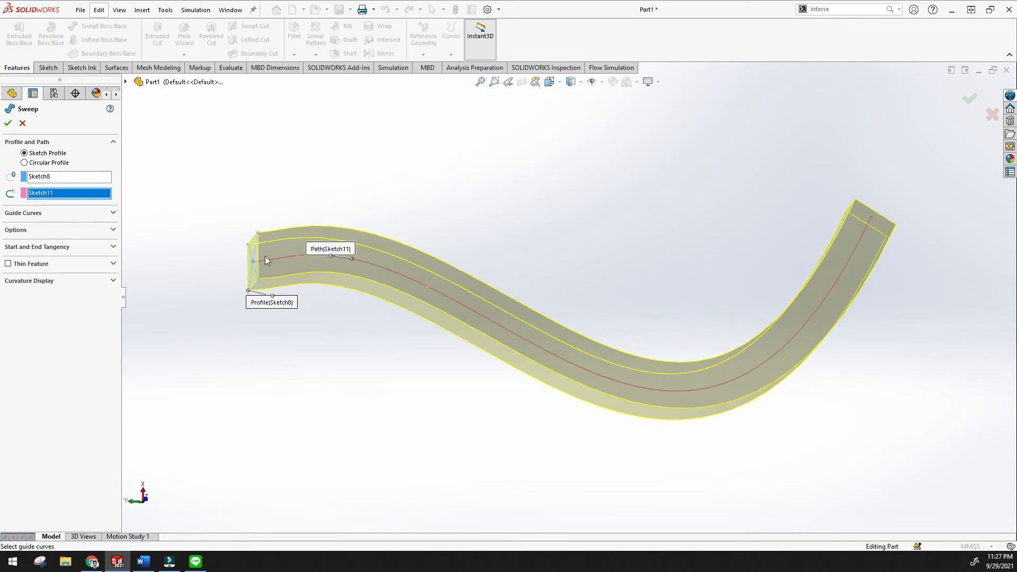
Review the guide curve settings, compare Follow Path with Keep Normal Constant, and set the sweep's profile orientation to Keep Normal Constant
left_click(114, 213)
left_click(113, 213)
left_click(65, 246)
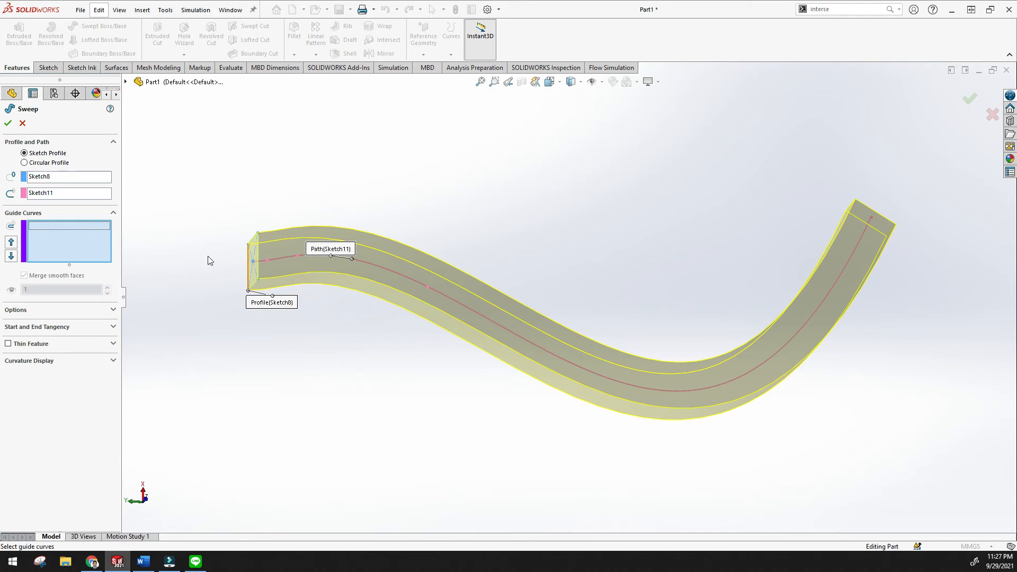
left_click(113, 309)
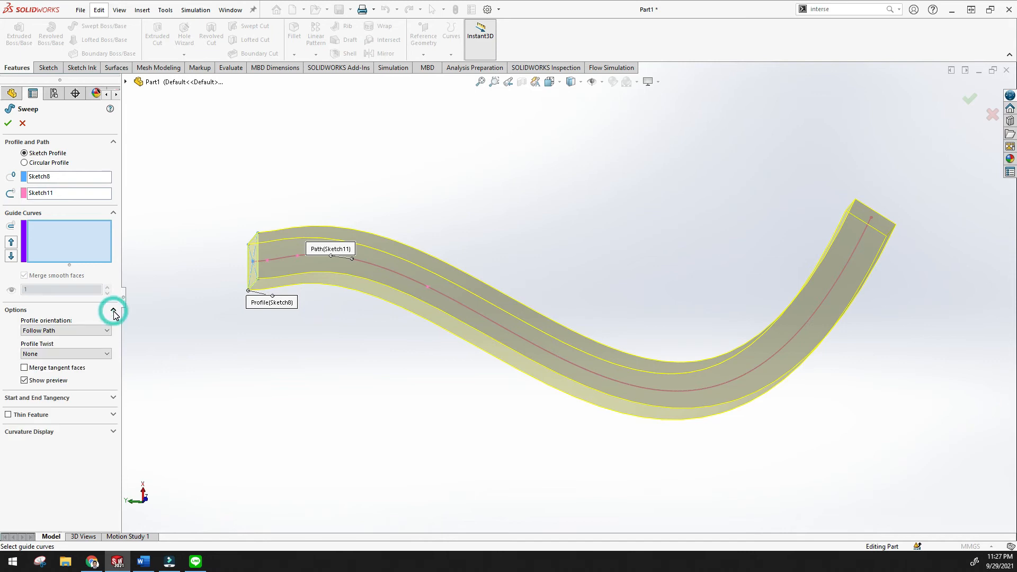
left_click(109, 332)
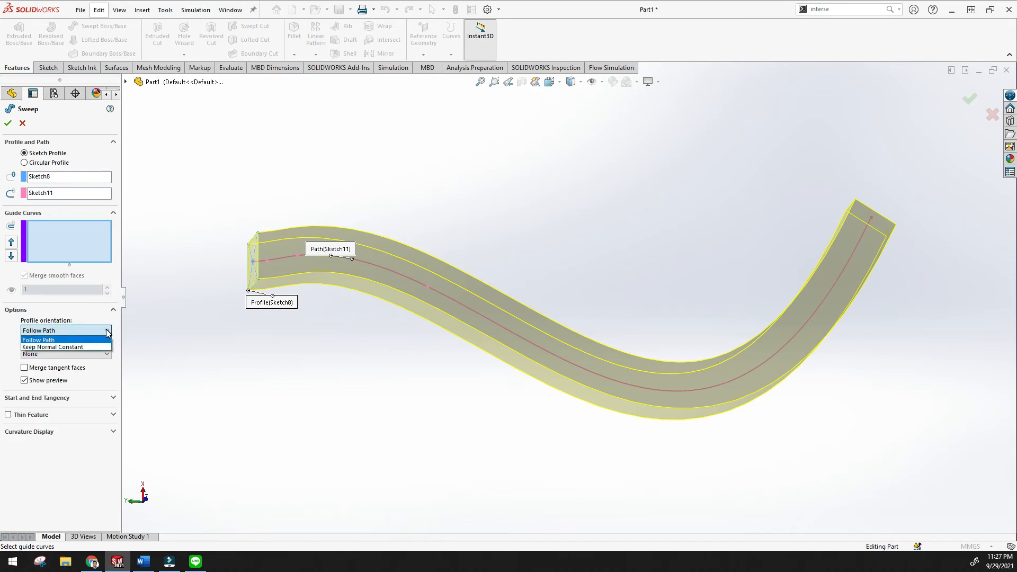
left_click(97, 349)
middle_click_drag(592, 183, 533, 211)
left_click(84, 333)
left_click(80, 342)
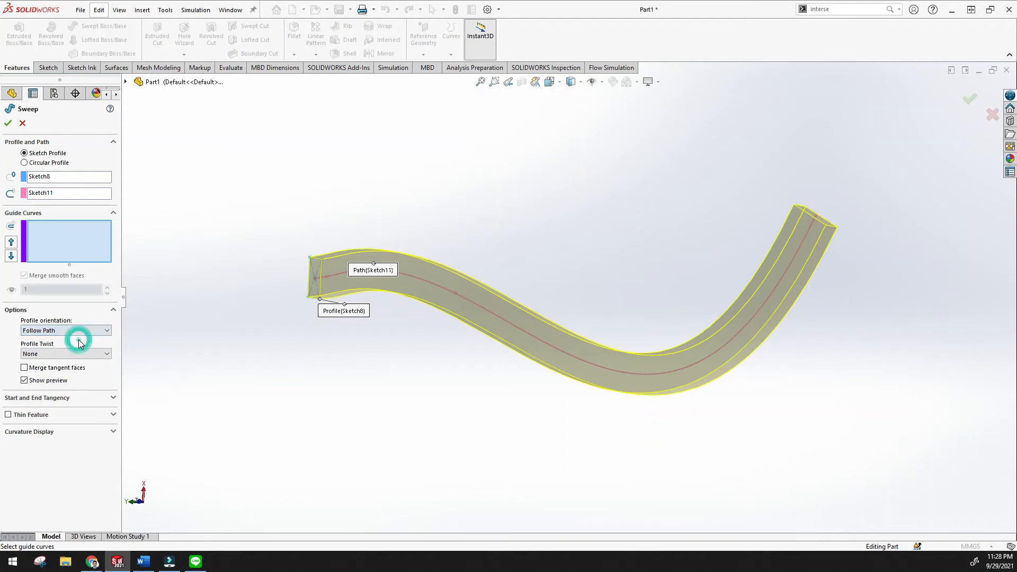
left_click(79, 331)
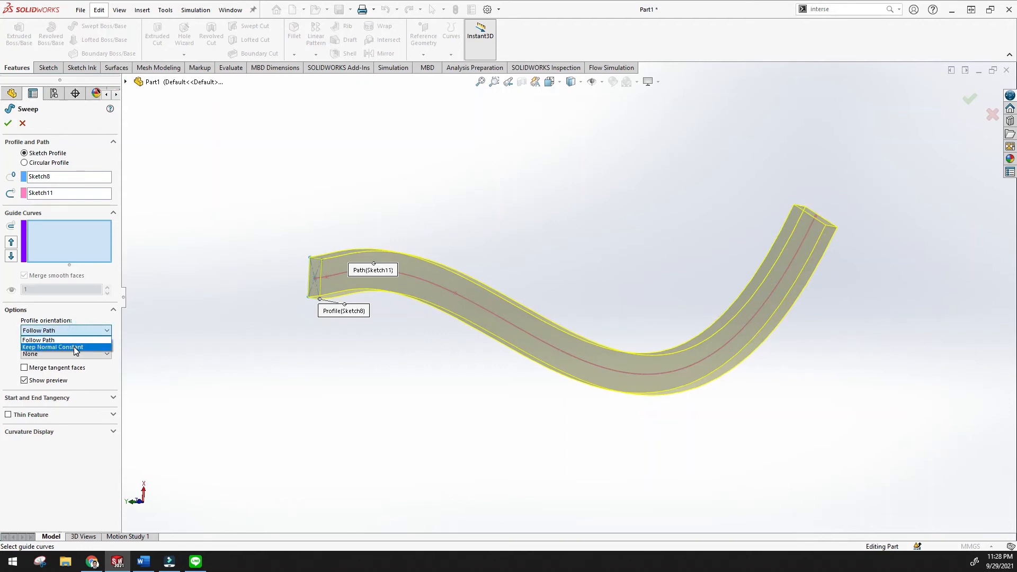
left_click(75, 348)
middle_click_drag(554, 212, 542, 262)
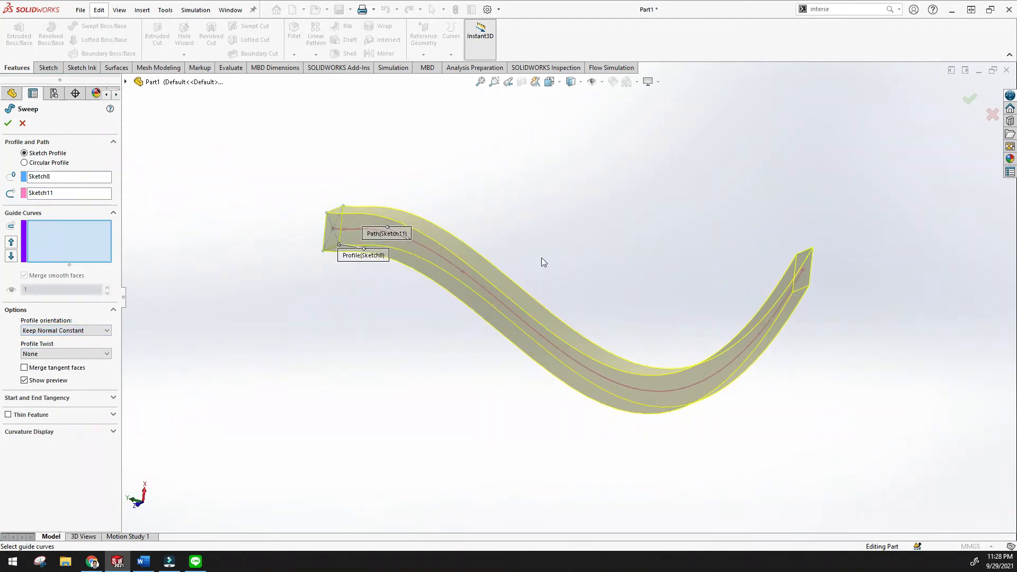
Set the profile twist to Specify Twist Value in degrees and raise it to 18 degrees while examining the sweep's far end
left_click(103, 354)
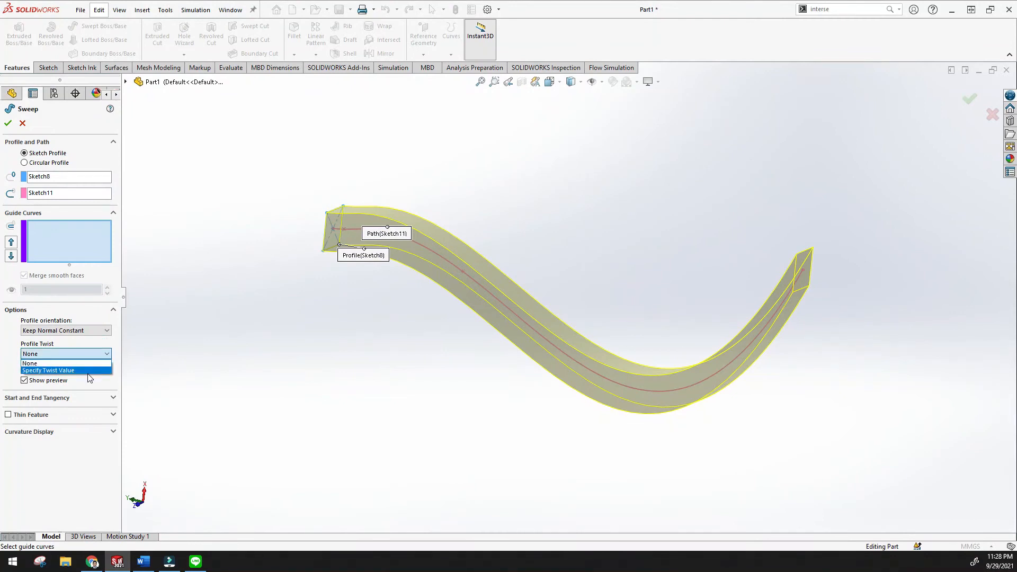
left_click(88, 371)
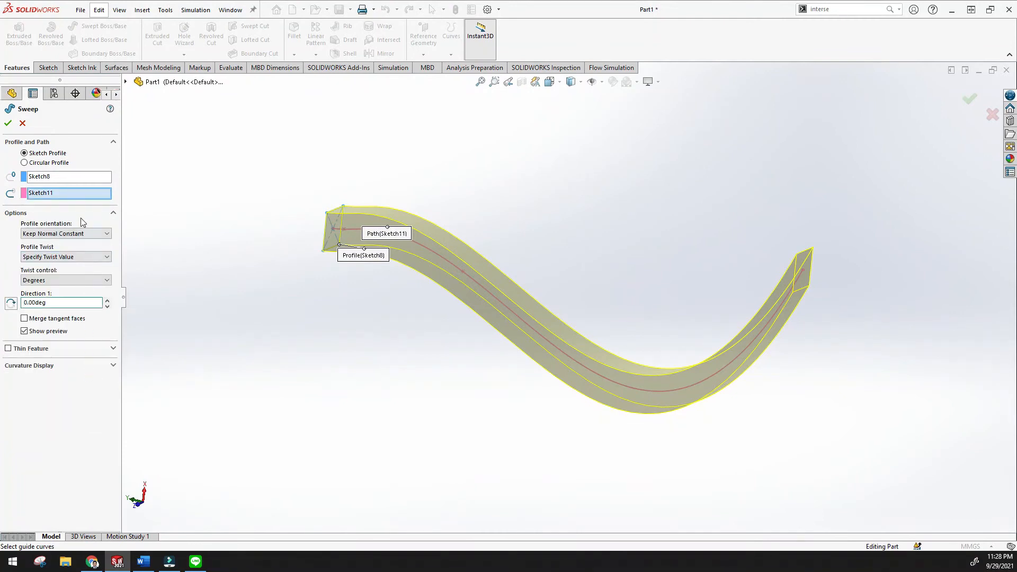
left_click(107, 300)
middle_click_drag(329, 314, 389, 356)
scroll(601, 348, "down", 5)
middle_click_drag(601, 349, 562, 354)
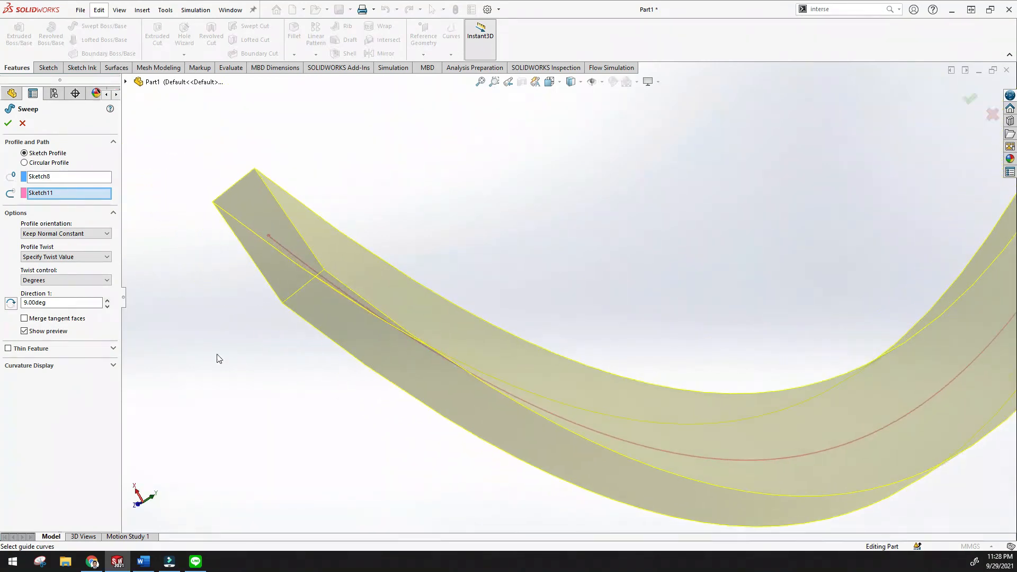
left_click(108, 301)
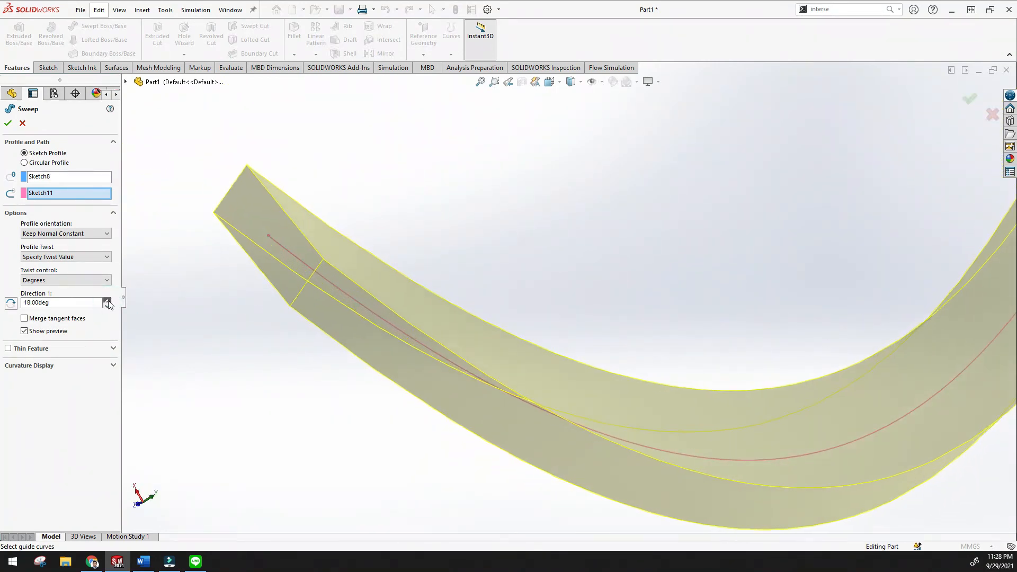
Set the sweep's twist to 180 degrees and inspect the whole twisted preview
left_click_drag(107, 301, 14, 305)
type("1")
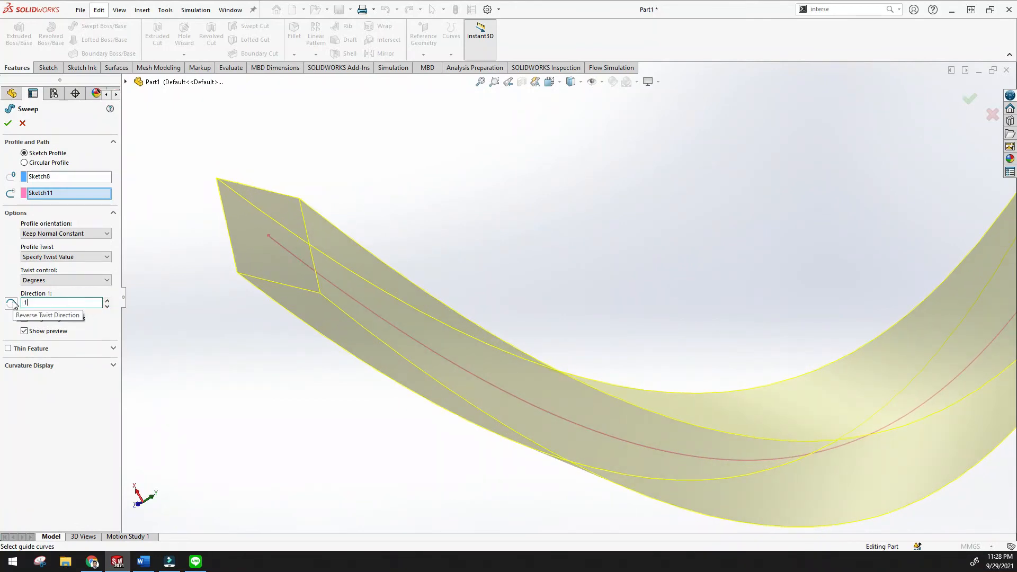
left_click(208, 337)
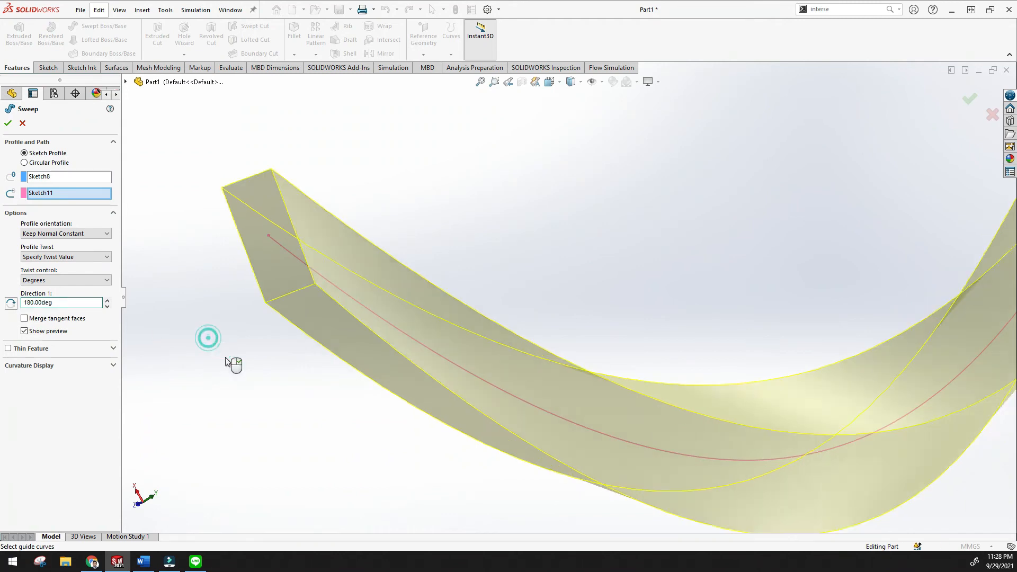
scroll(261, 367, "up", 8)
middle_click_drag(489, 295, 486, 432)
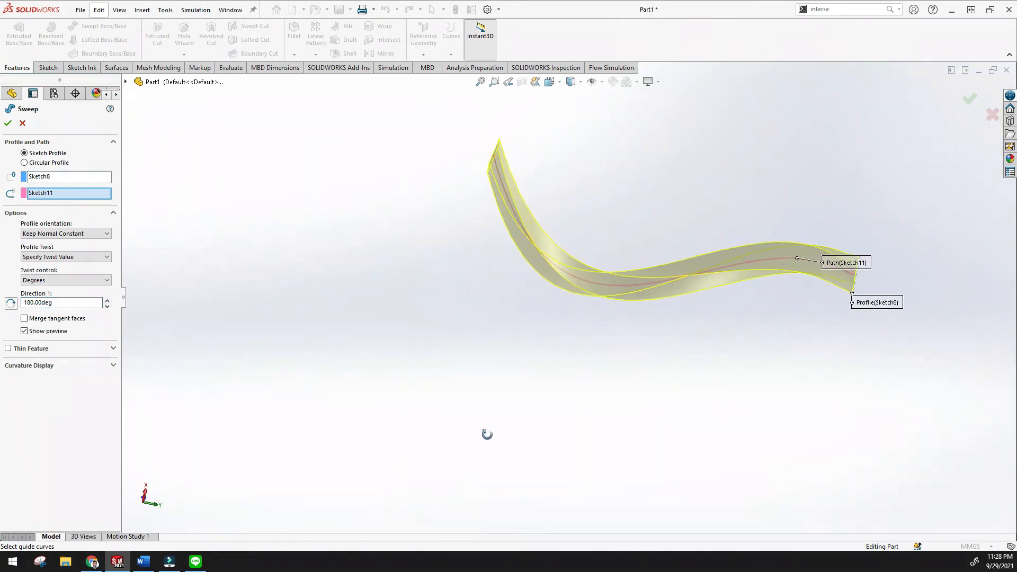
Increase the sweep's twist to 360 degrees and view the preview from another side
double_click(65, 302)
type("360")
left_click(268, 318)
middle_click_drag(269, 318, 296, 374)
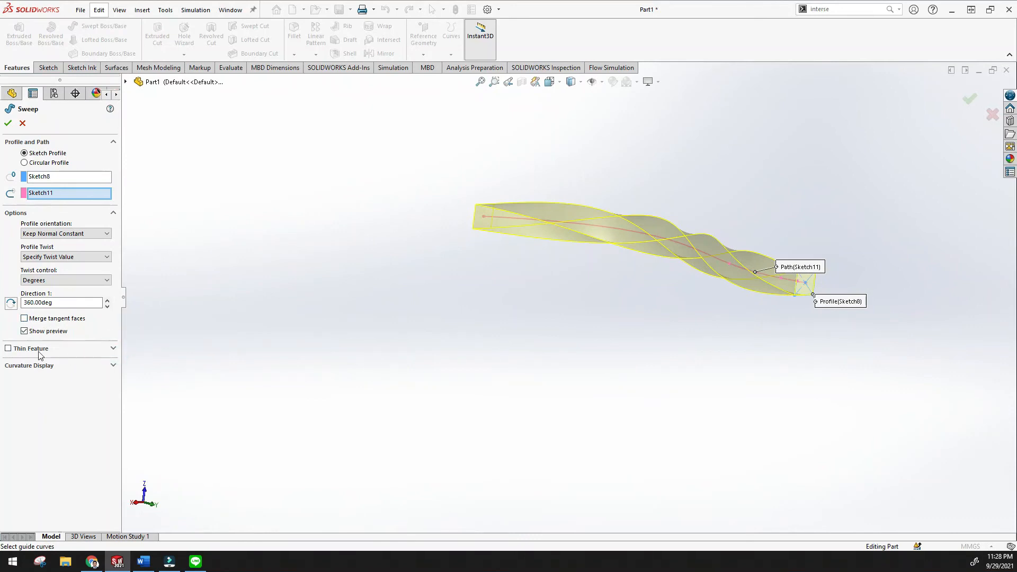
Make the twisted sweep a one-direction thin feature with a 1 mm wall and finish it
left_click(8, 349)
middle_click_drag(461, 322, 403, 324)
scroll(641, 265, "down", 7)
scroll(781, 322, "up", 1)
middle_click_drag(781, 322, 742, 310)
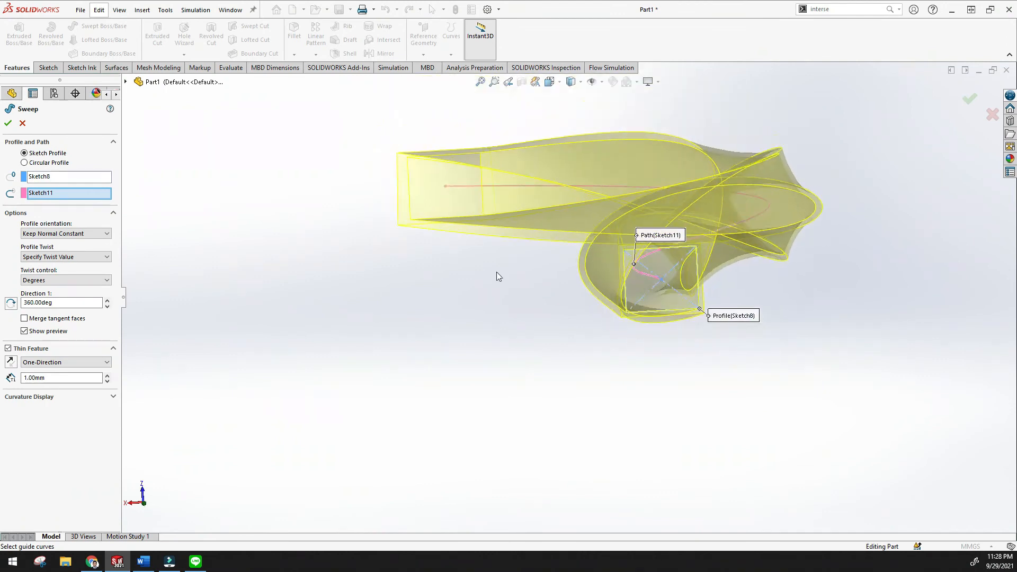
left_click(8, 123)
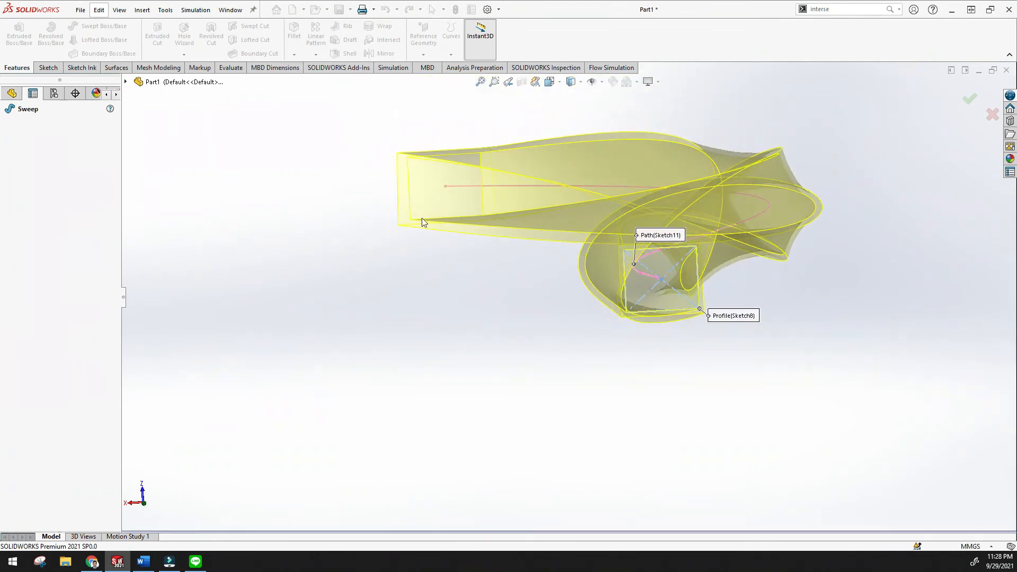
Inspect the hollow end of the thin sweep, open the feature for editing, and review its wall direction and thickness options
mouse_move(562, 307)
middle_mouse_down()
mouse_move(545, 279)
mouse_move(530, 298)
mouse_move(554, 291)
mouse_move(599, 313)
mouse_move(647, 382)
mouse_move(756, 259)
mouse_move(357, 220)
mouse_move(434, 261)
middle_mouse_up()
scroll(556, 260, "down", 5)
middle_click_drag(557, 264, 450, 283)
right_click(38, 271)
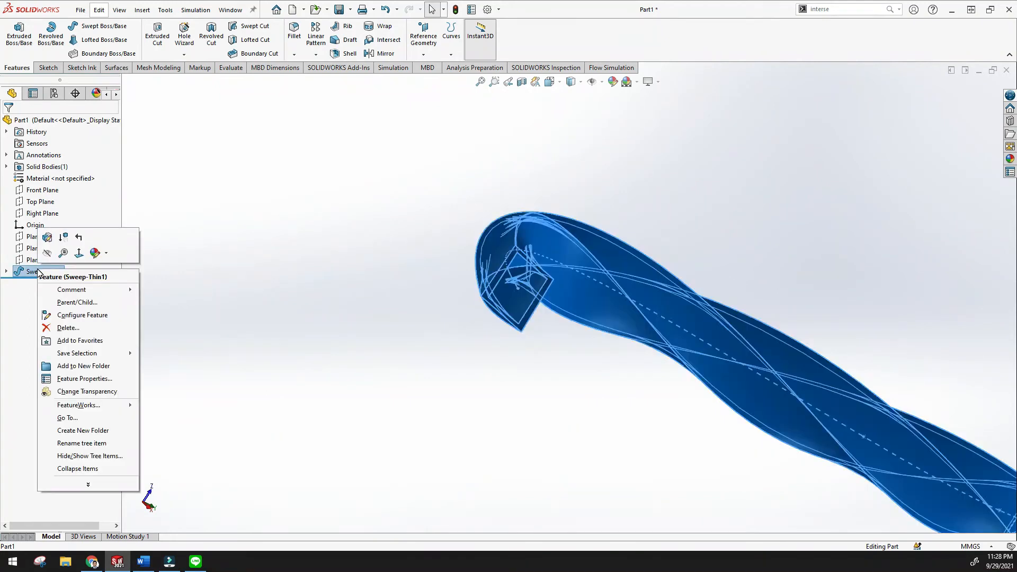
left_click(47, 237)
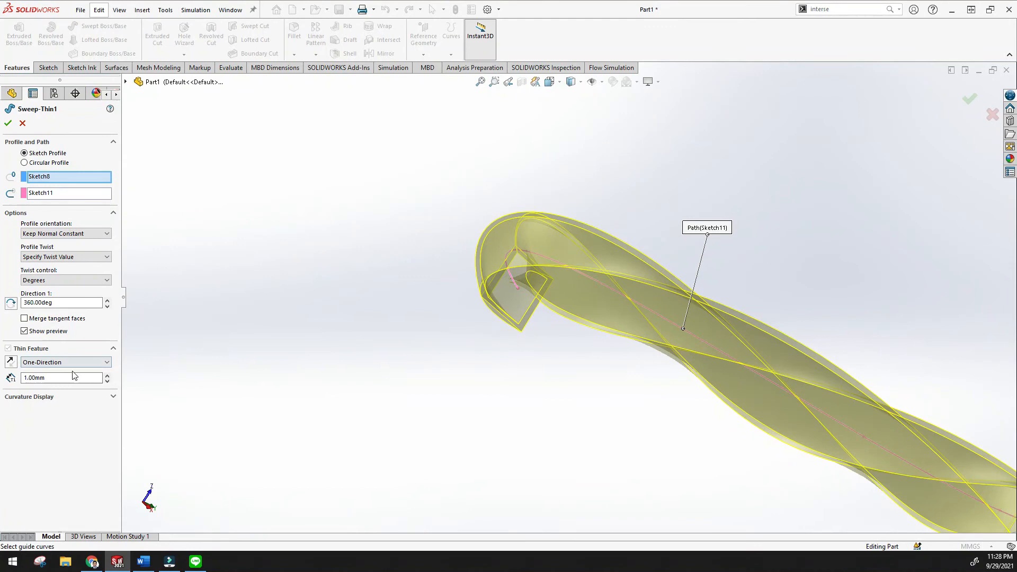
left_click(107, 362)
left_click(107, 363)
left_click(106, 381)
left_click_drag(48, 378, 21, 378)
left_click(55, 377)
Try the mesh preview, zebra stripes and curvature combs on the thin sweep, and turn the curvature displays off
left_click(113, 397)
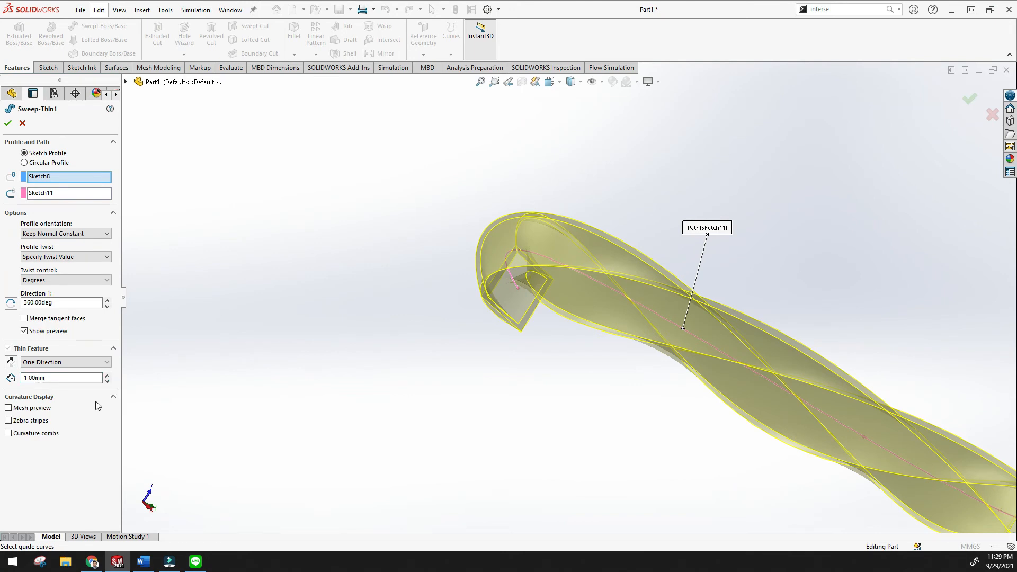
left_click(8, 408)
left_click(9, 408)
left_click(9, 421)
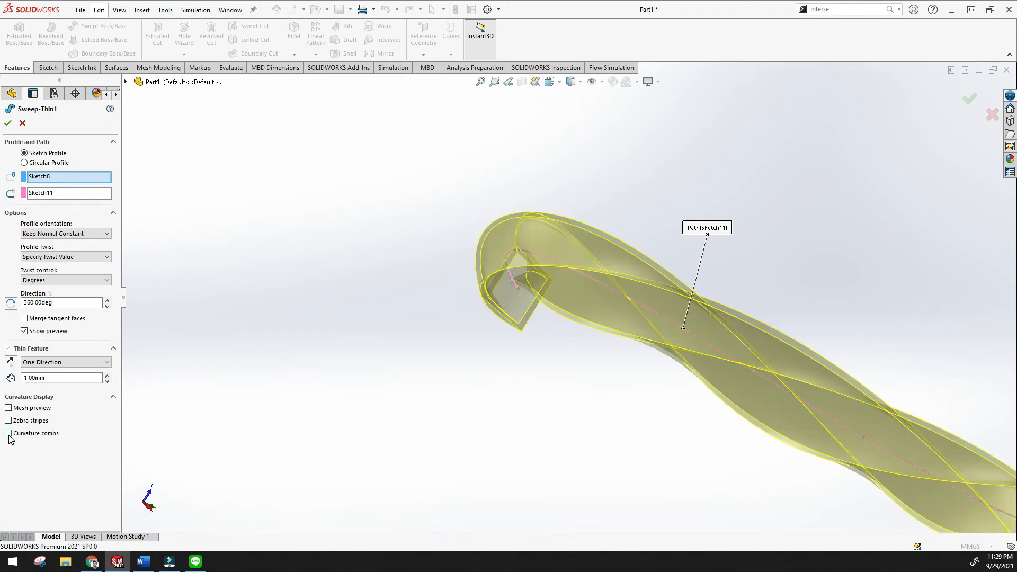
left_click(8, 434)
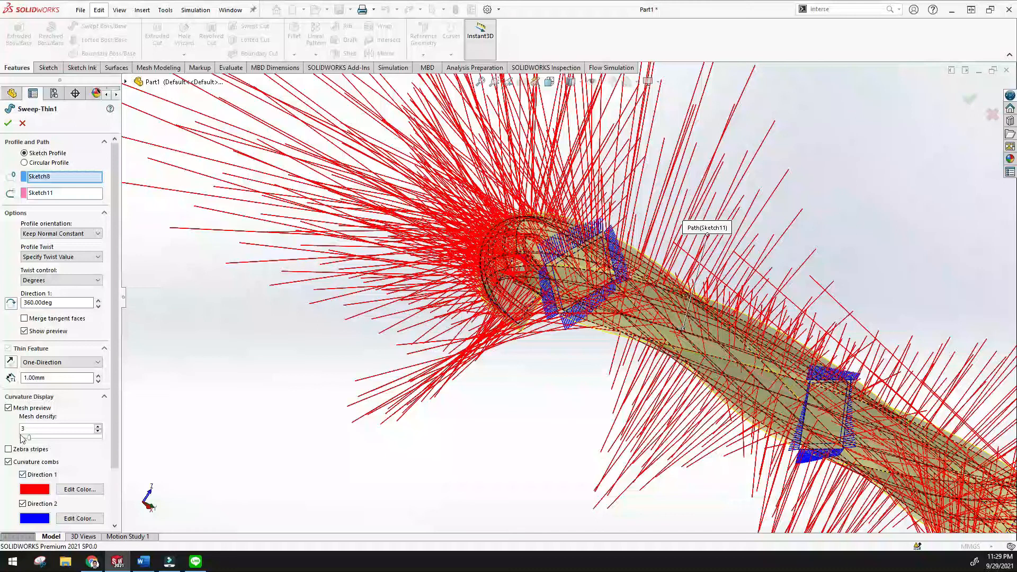
left_click(9, 409)
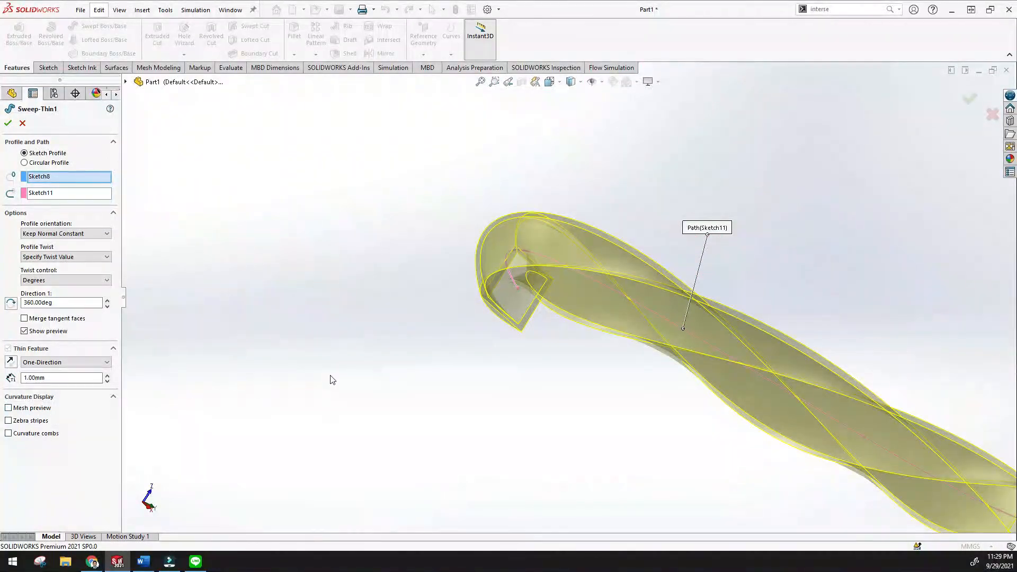
View the full twisted sweep and change its profile orientation to Follow Path
scroll(332, 380, "up", 4)
mouse_move(506, 355)
middle_mouse_down()
mouse_move(457, 415)
mouse_move(442, 405)
middle_mouse_up()
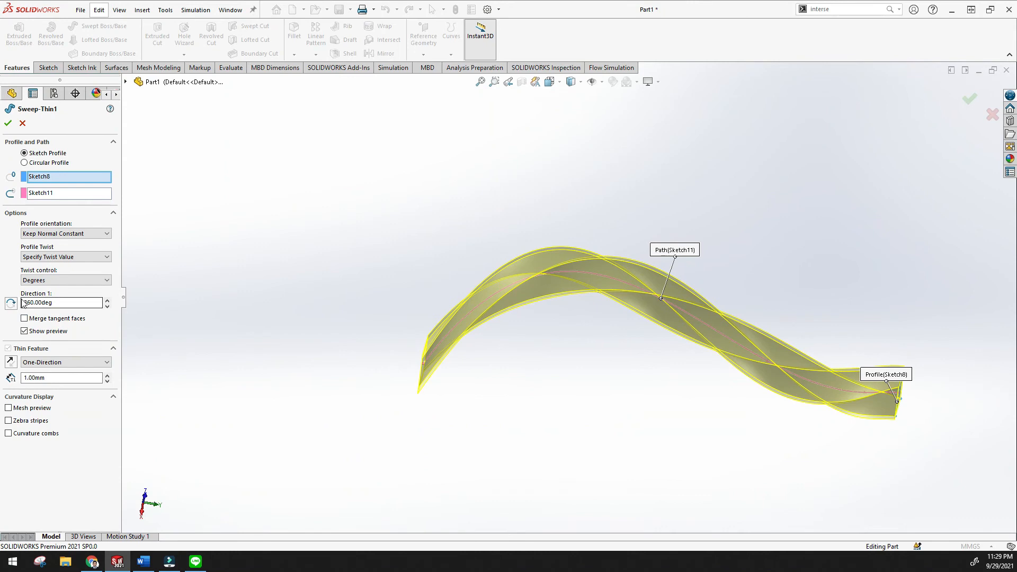
middle_click_drag(439, 309, 411, 362)
left_click(79, 234)
left_click(67, 244)
Try the Specify Direction Vector and Tangent to Adjacent Faces profile twist options on the thin sweep
left_click(66, 257)
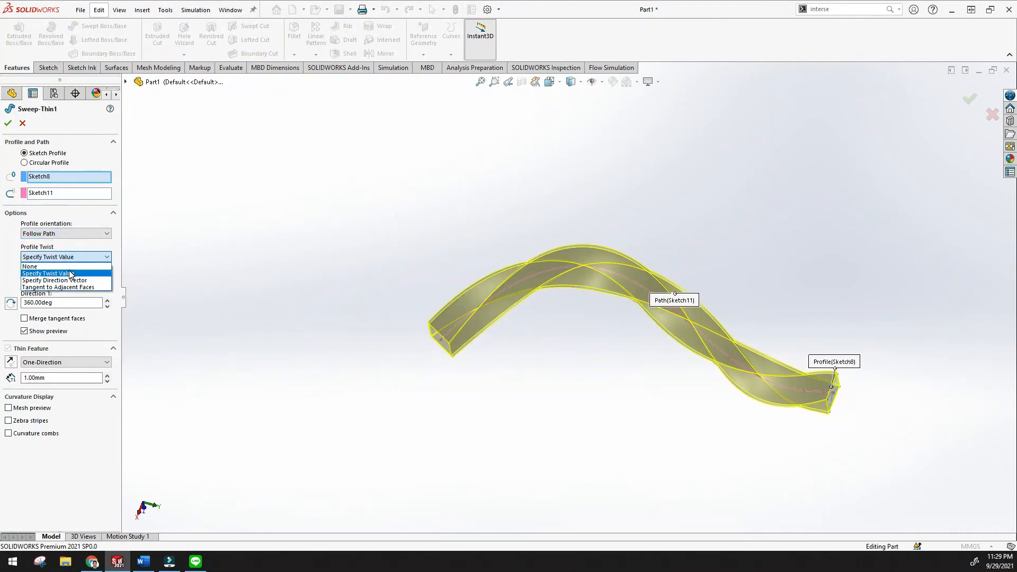
left_click(61, 280)
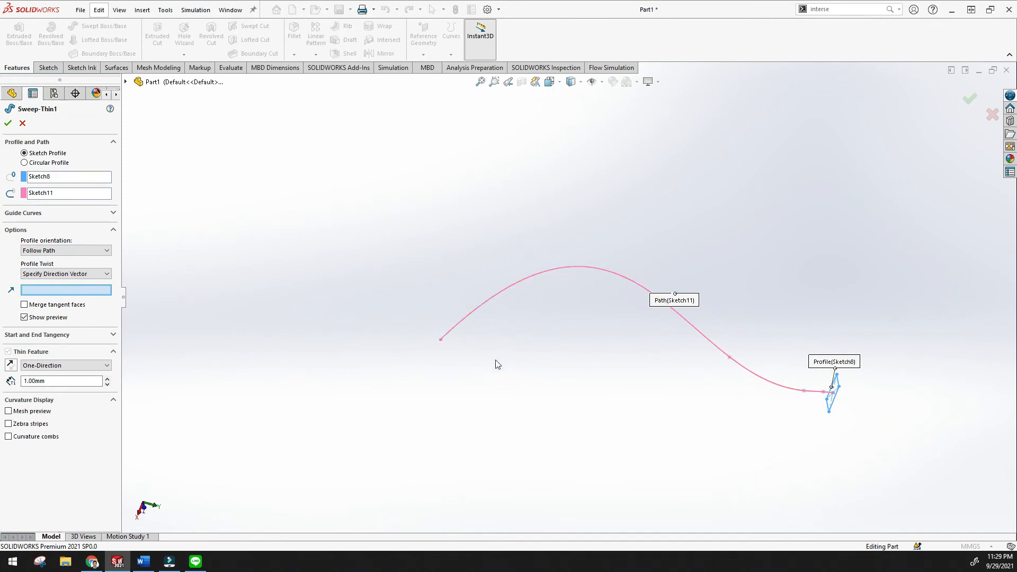
left_click(105, 274)
left_click(86, 303)
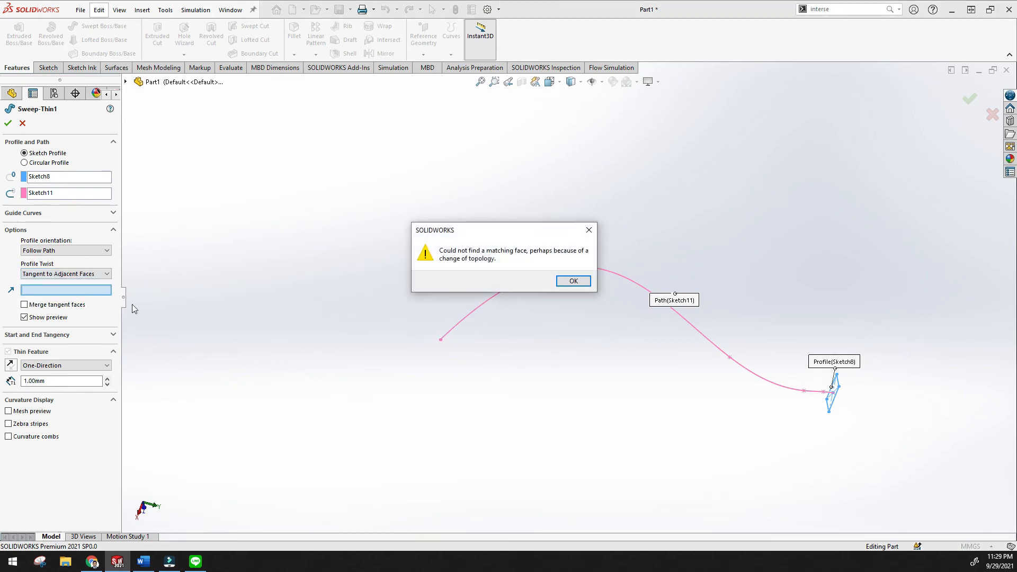
left_click_drag(491, 231, 385, 204)
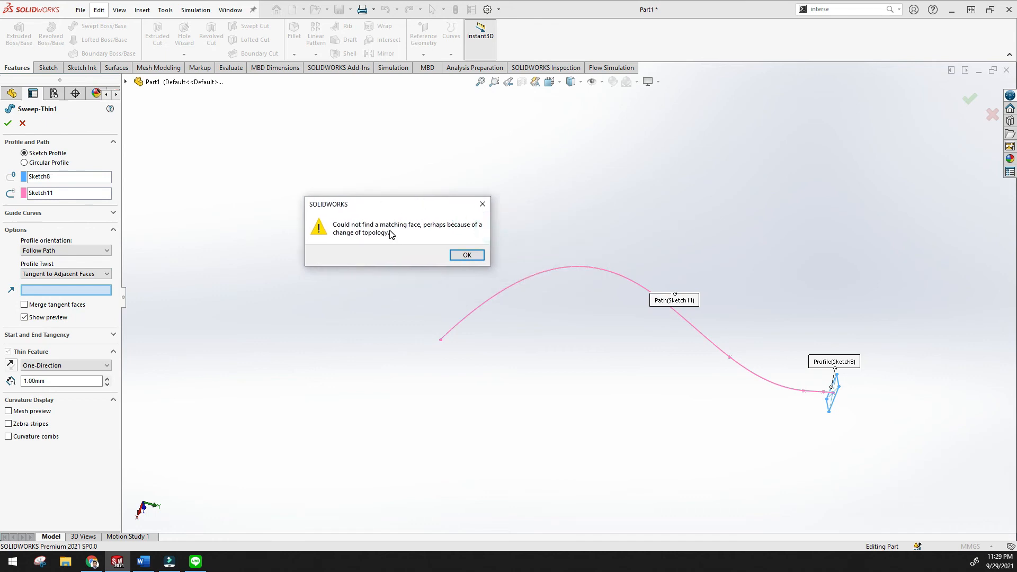
left_click(458, 260)
Set the sweep's profile twist to None
middle_click_drag(497, 241, 514, 264)
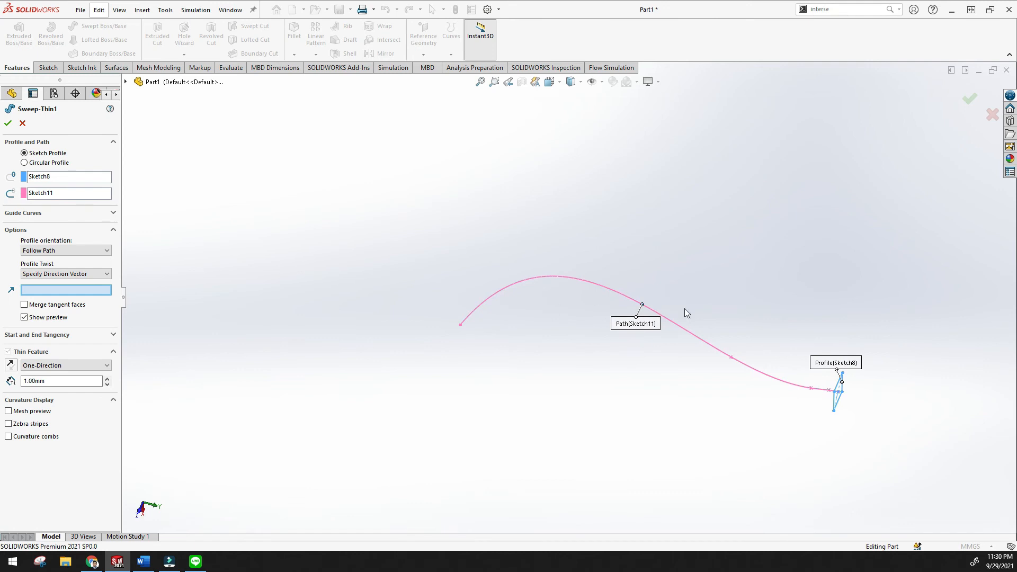
left_click(481, 82)
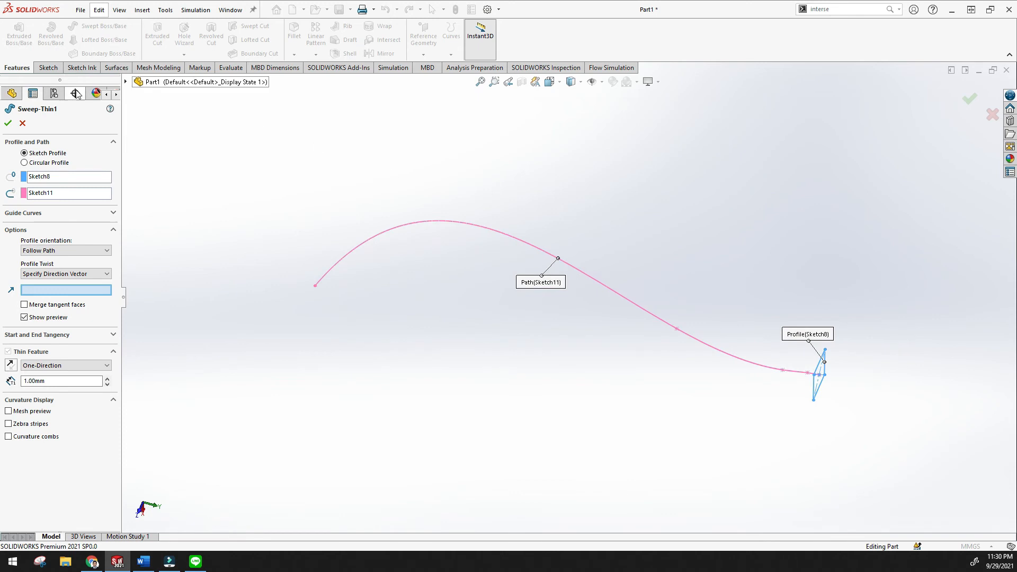
left_click(59, 274)
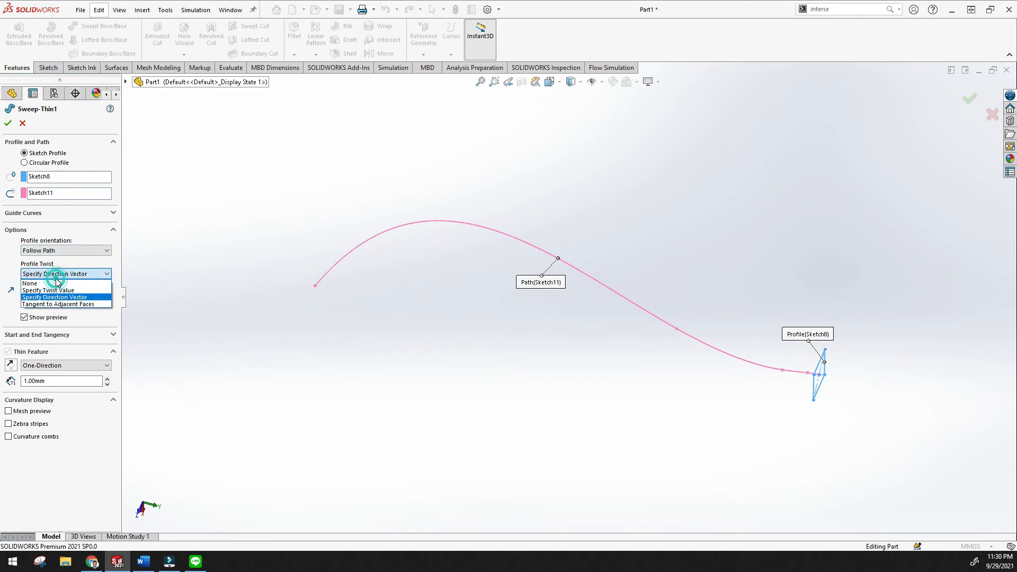
left_click(53, 280)
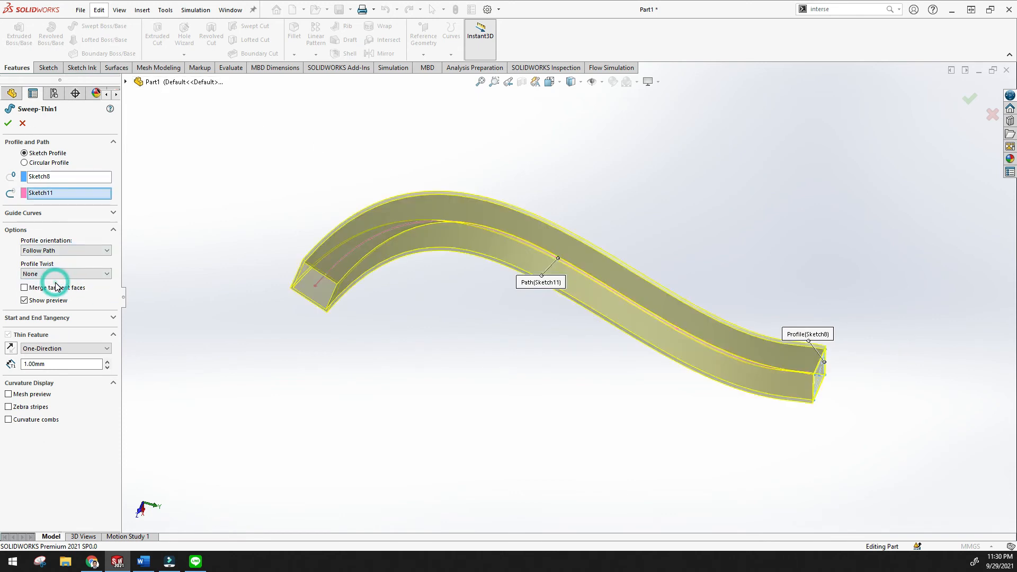
Try a 10 mm circular profile for the sweep, review its thin-wall direction options and toggle the preview
left_click(25, 163)
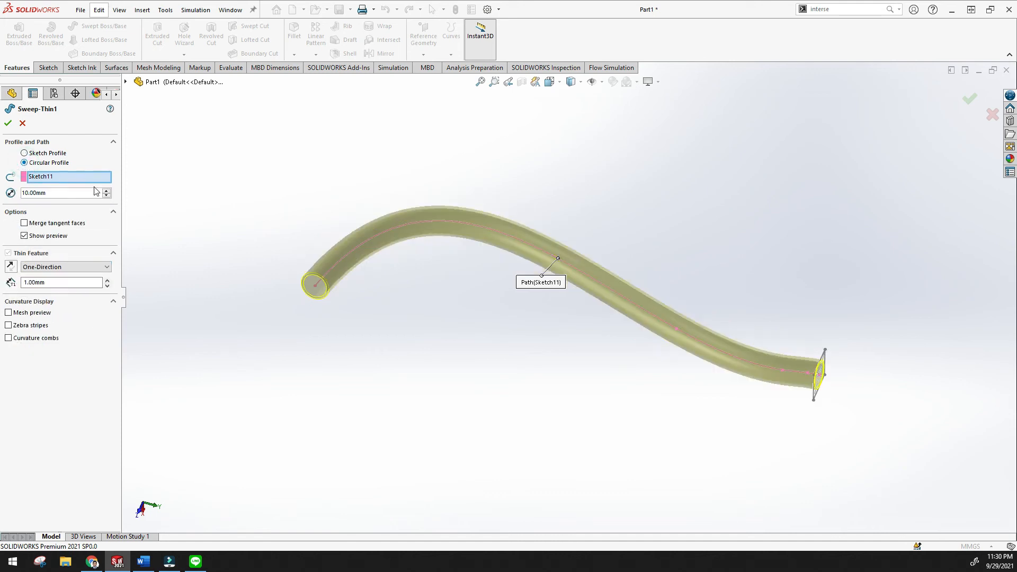
middle_click_drag(372, 246, 468, 131)
scroll(400, 212, "down", 4)
middle_click_drag(410, 247, 387, 209)
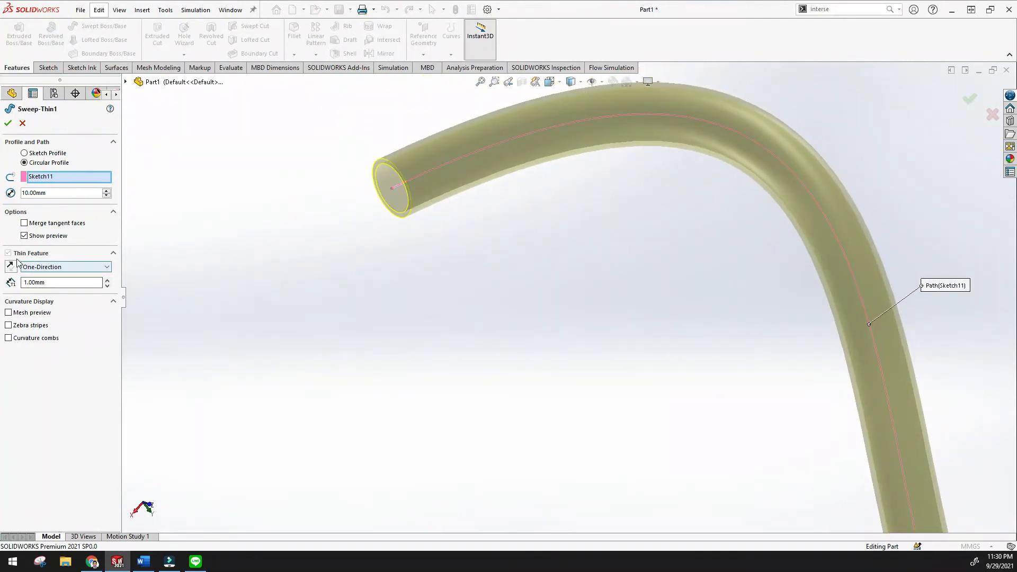
left_click(102, 269)
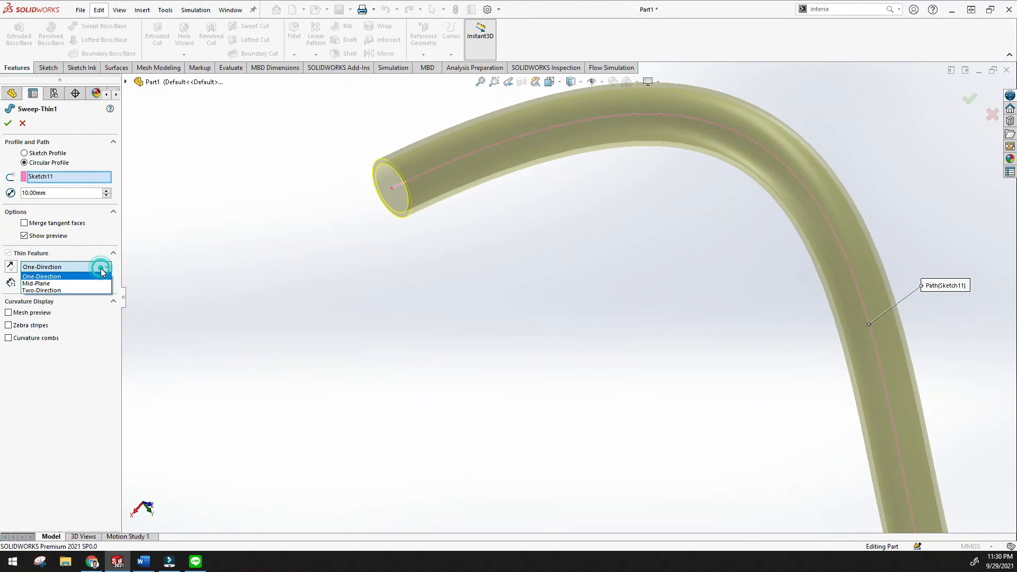
left_click(98, 274)
left_click(114, 254)
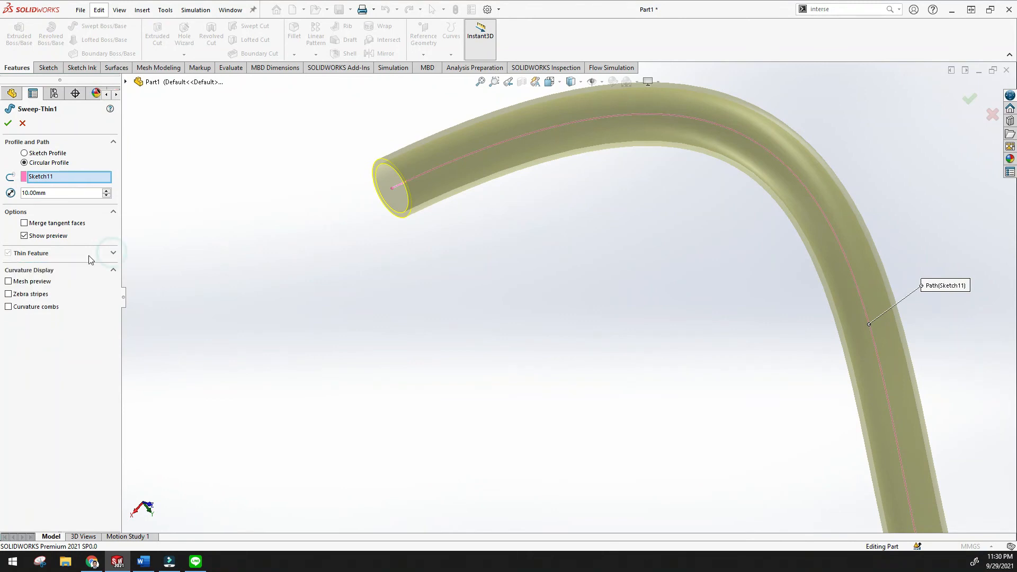
left_click(25, 236)
left_click(25, 236)
Return the sweep to a sketch profile, pick the rectangle as its profile, and finish the feature
left_click(24, 154)
key("f")
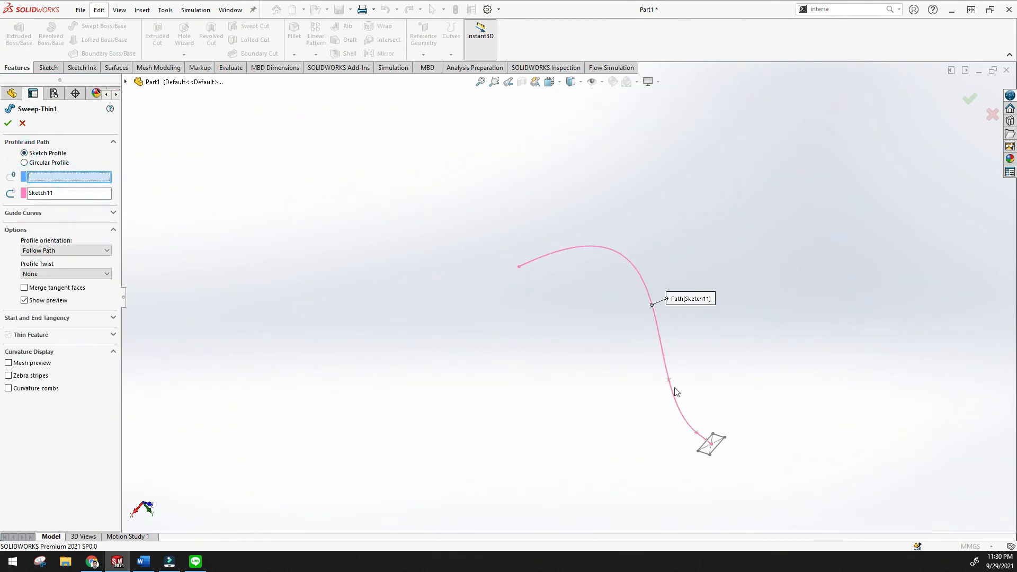
left_click(689, 442)
scroll(490, 381, "up", 2)
mouse_move(490, 381)
middle_mouse_down()
mouse_move(390, 352)
mouse_move(348, 364)
mouse_move(329, 349)
middle_mouse_up()
left_click(8, 124)
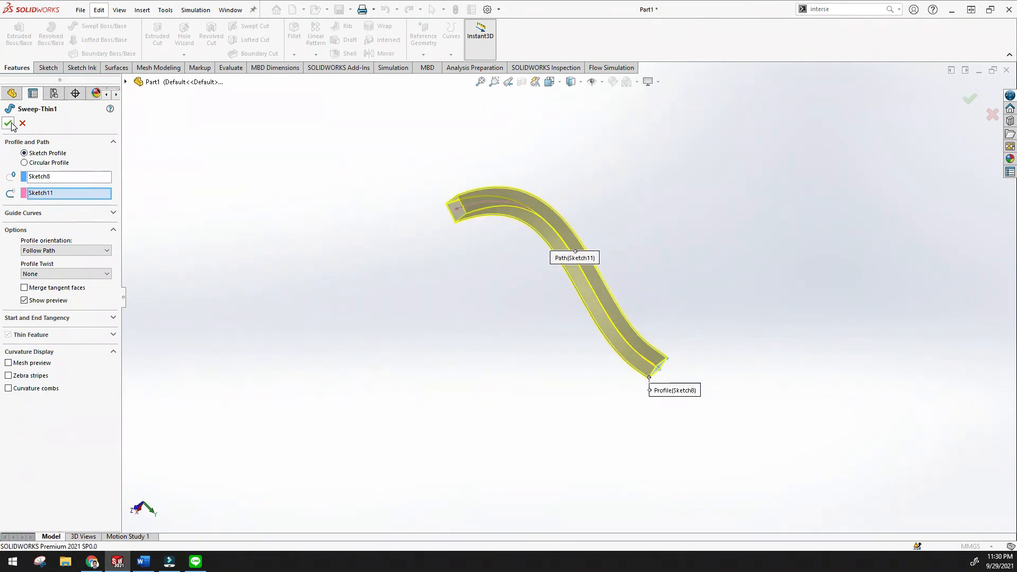
Inspect the hollow swept tube from several sides and delete its feature
middle_click_drag(306, 294, 411, 246)
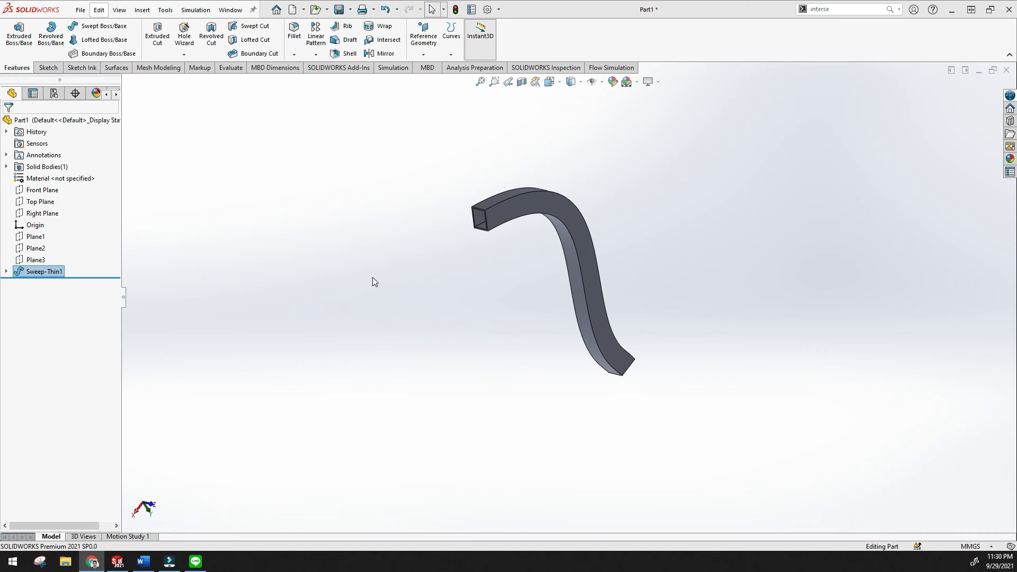
middle_click_drag(373, 277, 265, 287)
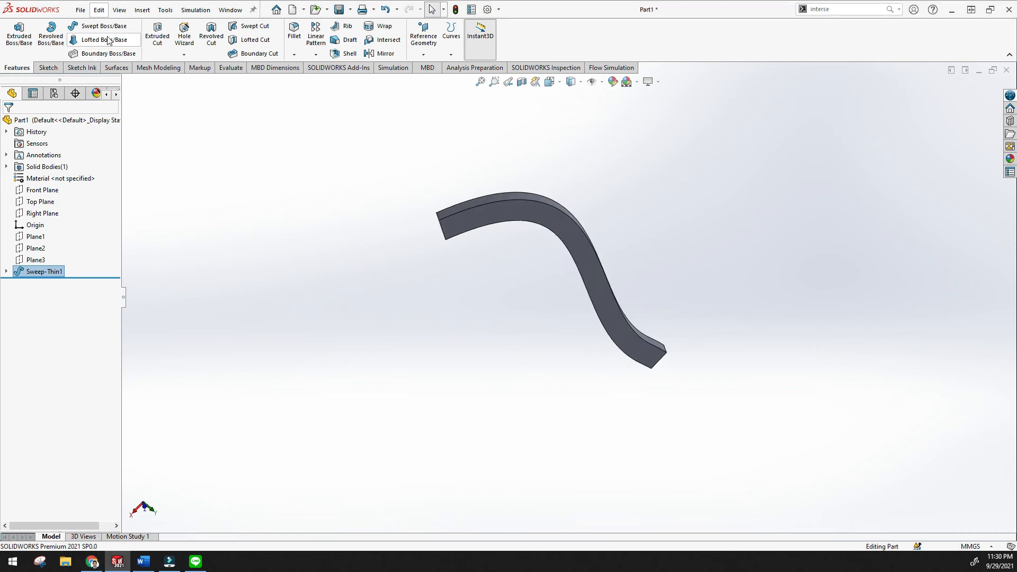
right_click(25, 271)
left_click(53, 327)
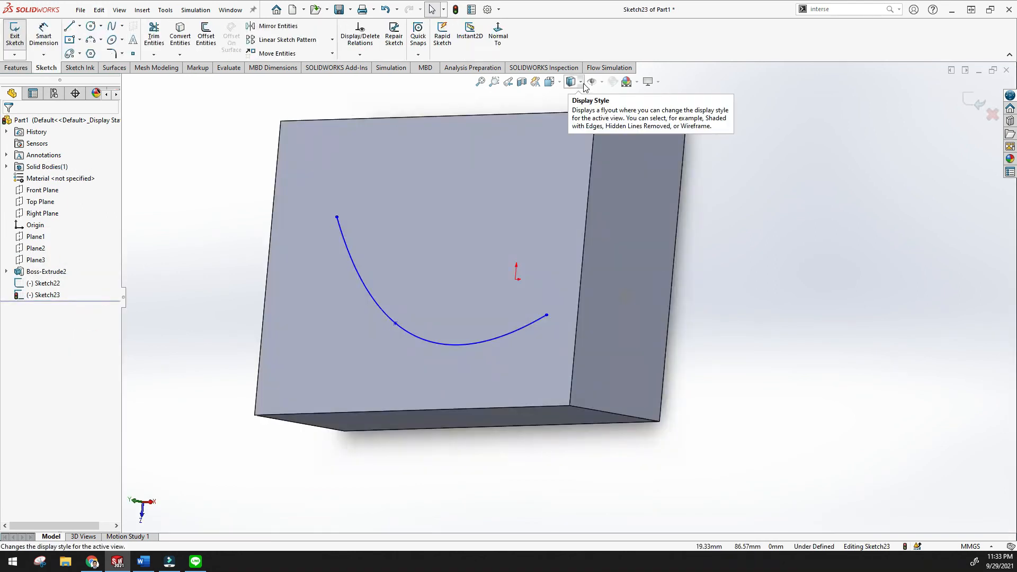
Display the extruded block as a wireframe so the rectangle on its side can be reached
left_click(583, 82)
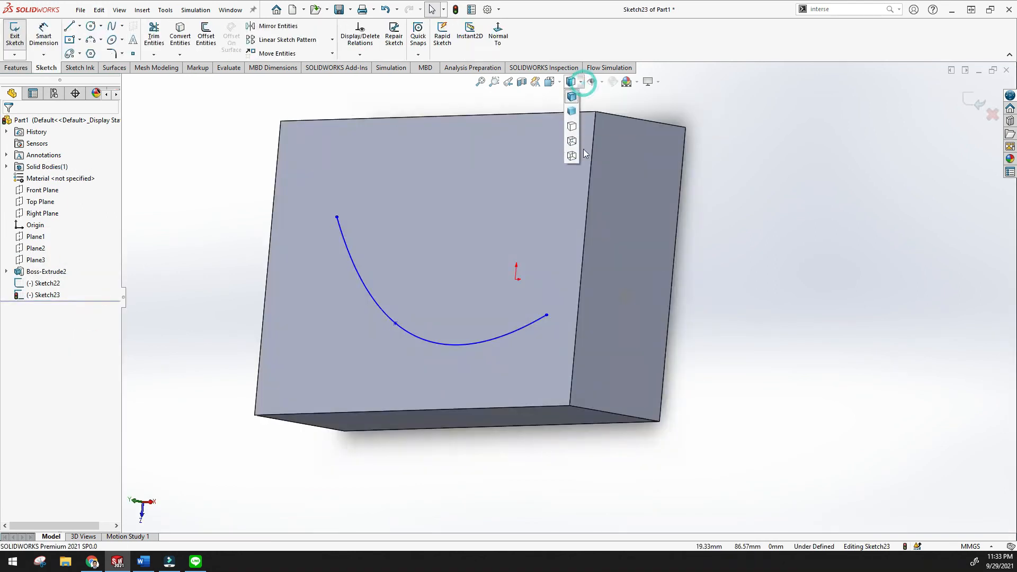
left_click(572, 157)
scroll(618, 291, "down", 5)
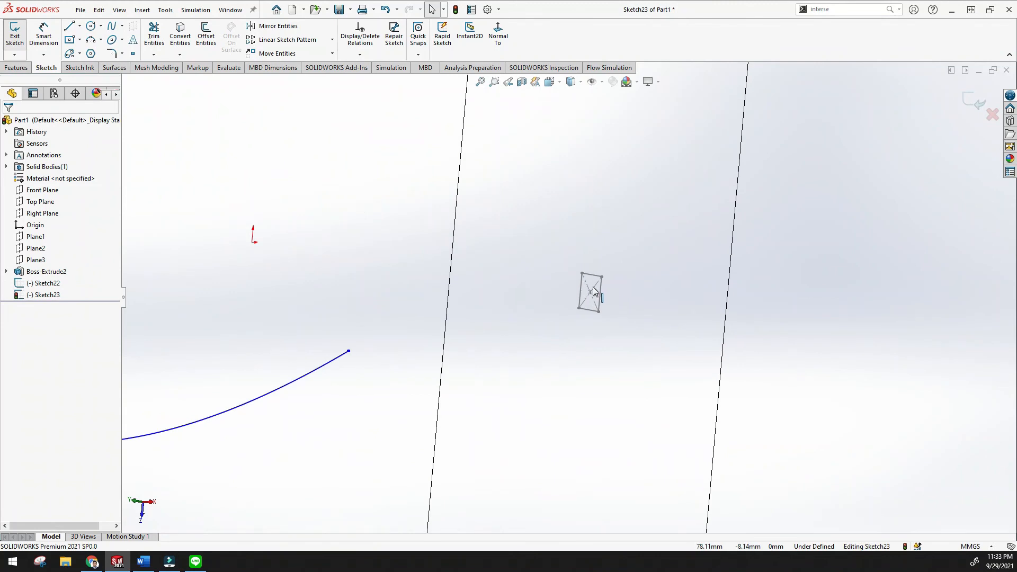
Try to make the spline's endpoint coincident with the small rectangle's centre point, and undo the attempt
left_click(590, 292)
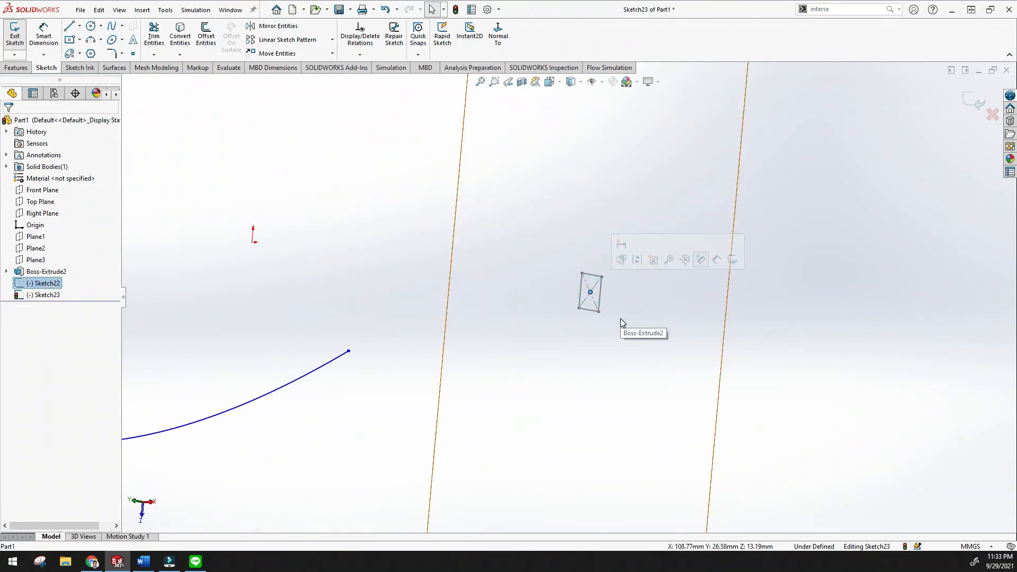
left_click(348, 350, "ctrl")
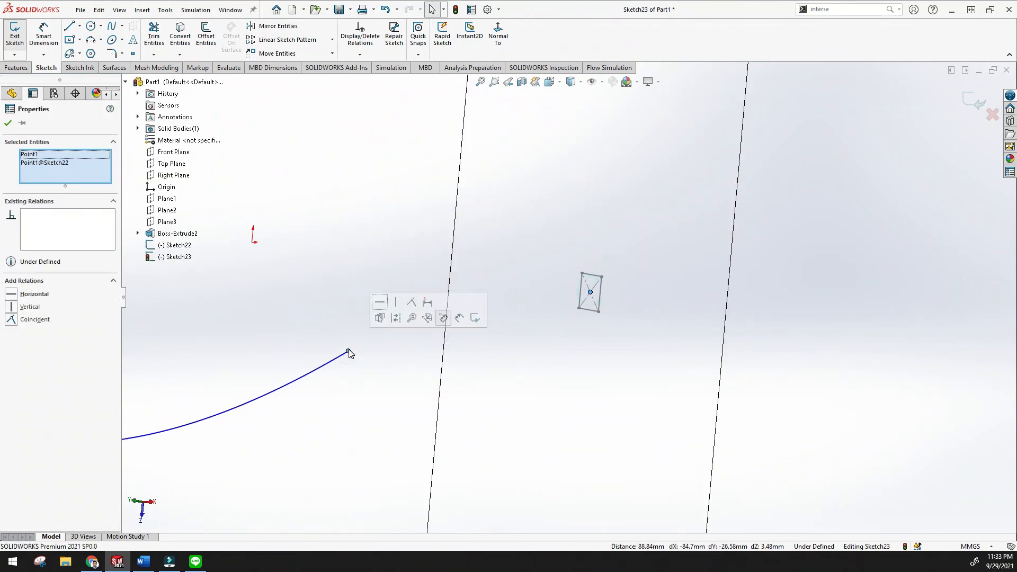
left_click(13, 321)
mouse_move(699, 312)
middle_mouse_down()
mouse_move(747, 295)
mouse_move(732, 282)
mouse_move(749, 309)
mouse_move(784, 225)
mouse_move(772, 154)
mouse_move(693, 188)
mouse_move(688, 245)
mouse_move(717, 263)
middle_mouse_up()
left_click(719, 265)
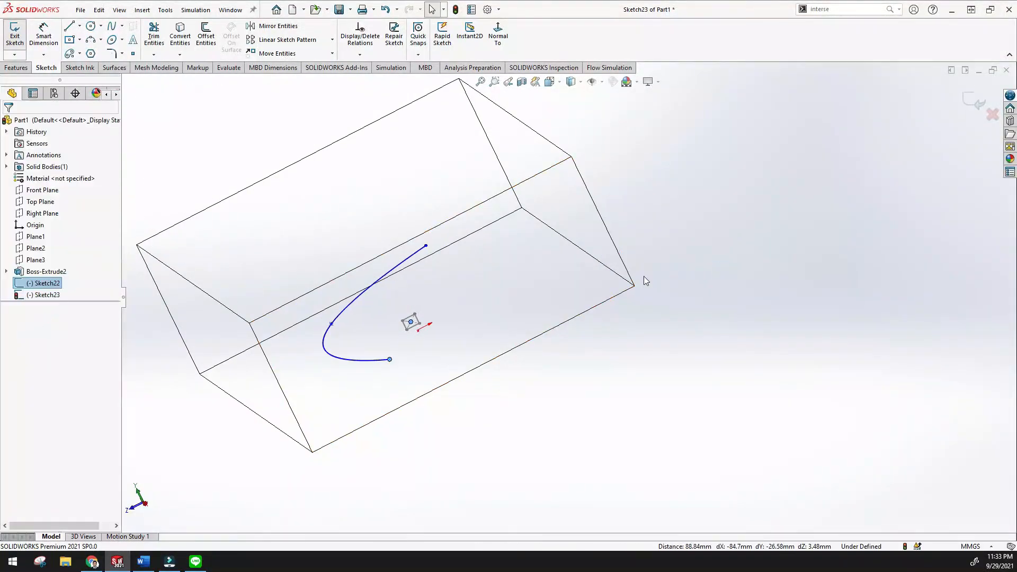
left_click(620, 413)
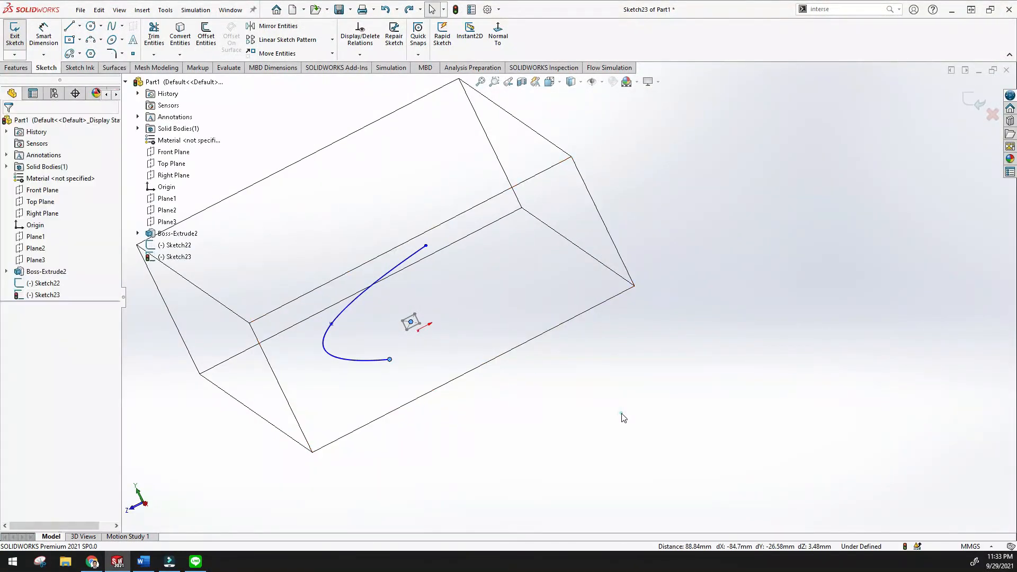
Add a coincident relation between the spline's endpoint and the rectangle's centre point, check its position, and exit the sketch
left_click(411, 323)
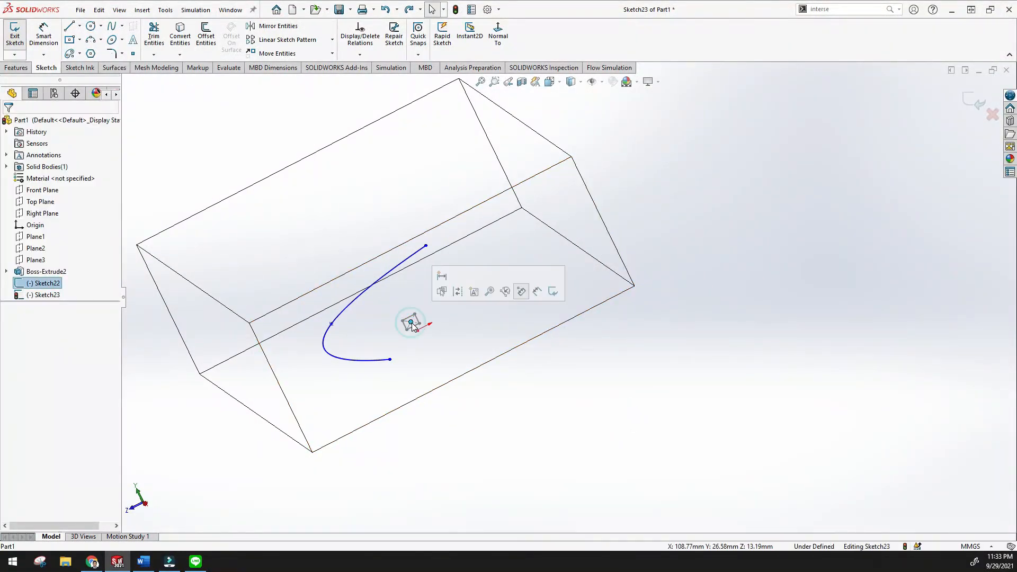
left_click(391, 360, "ctrl")
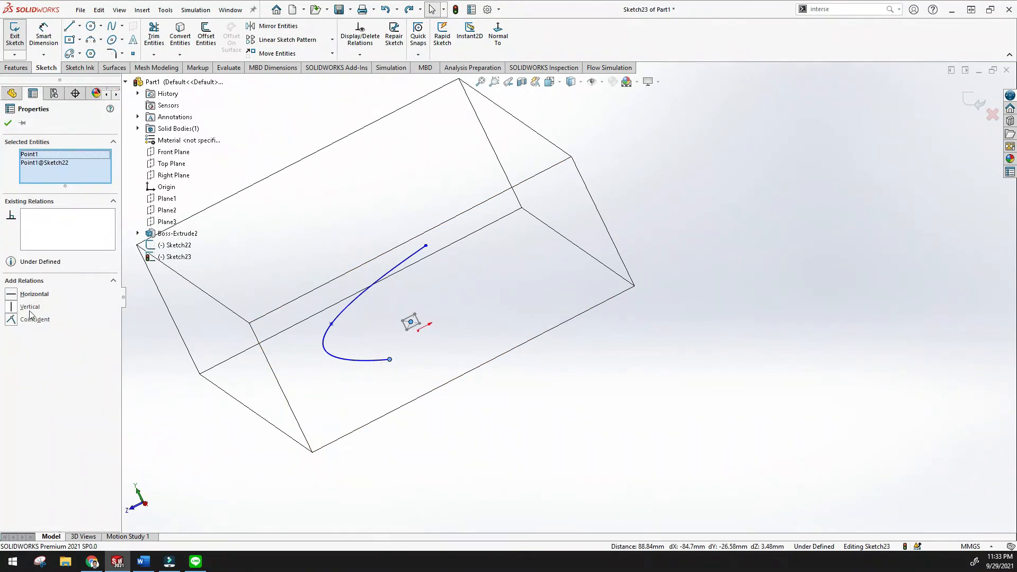
left_click(11, 320)
left_click(8, 123)
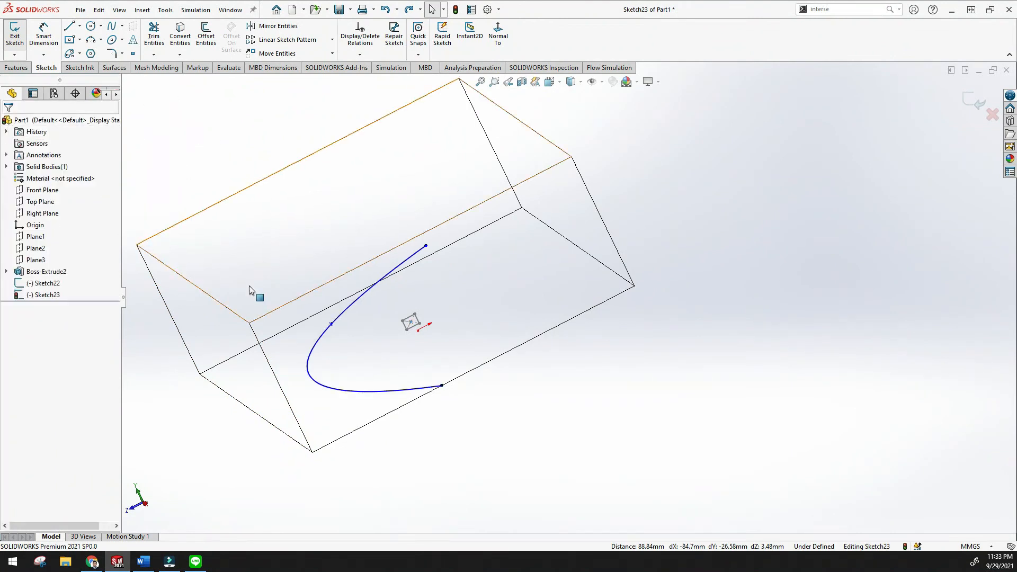
middle_click_drag(534, 364, 586, 292)
middle_click_drag(718, 431, 684, 331)
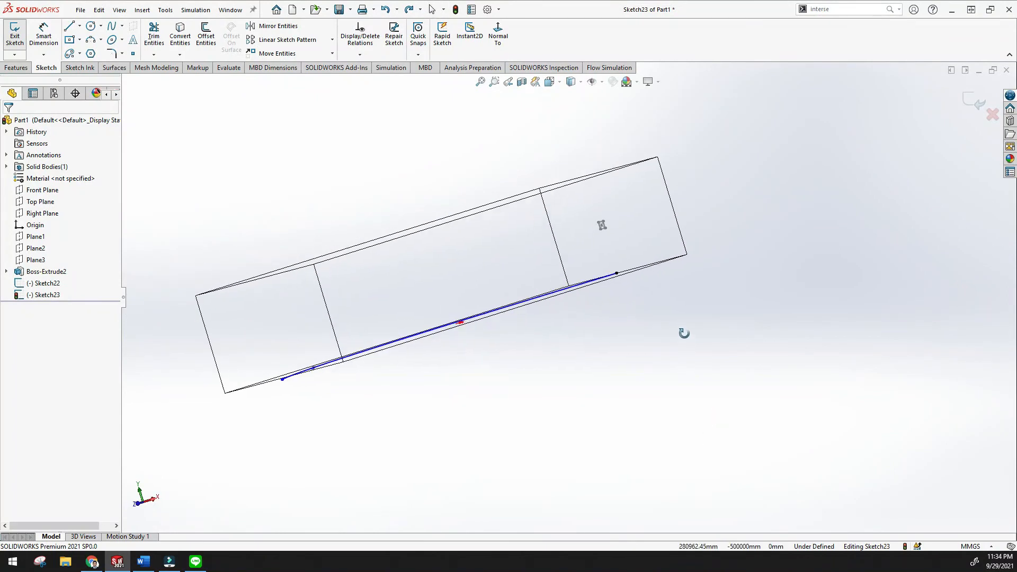
left_click(979, 106)
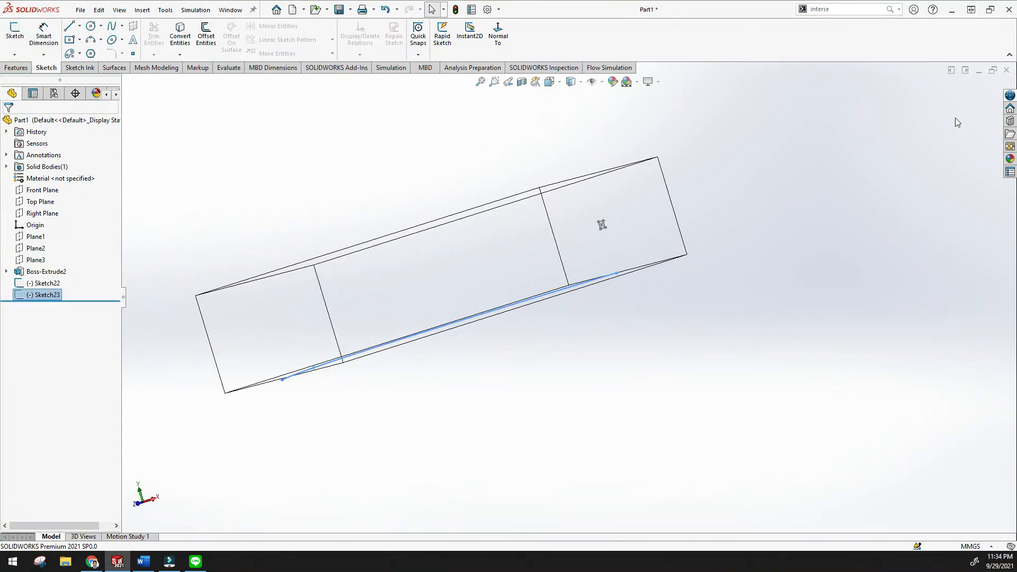
Create a swept cut through the block with the small rectangle as profile and the curved spline as path
scroll(806, 214, "up", 2)
middle_click_drag(806, 215, 790, 273)
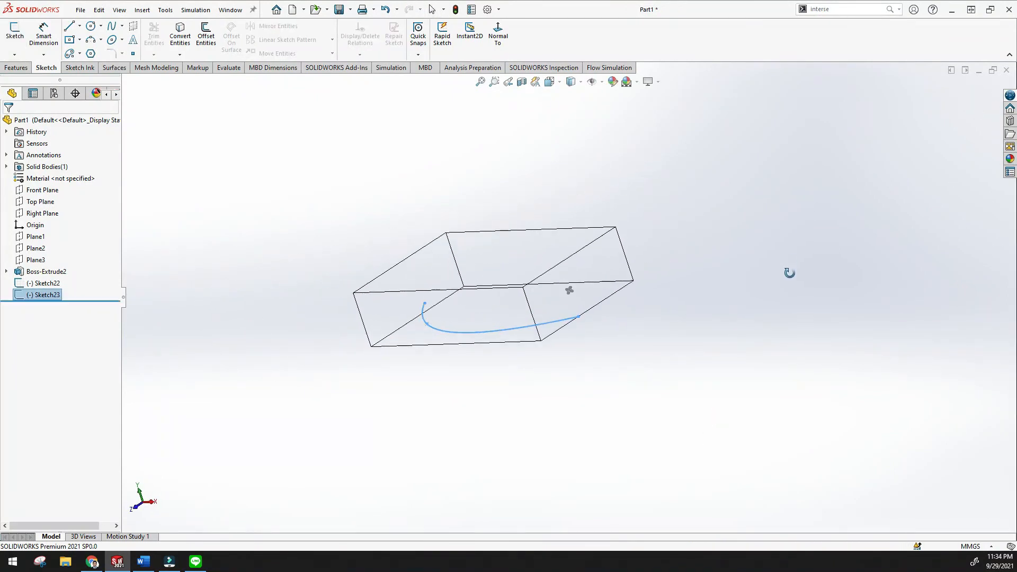
left_click(201, 239)
left_click(16, 67)
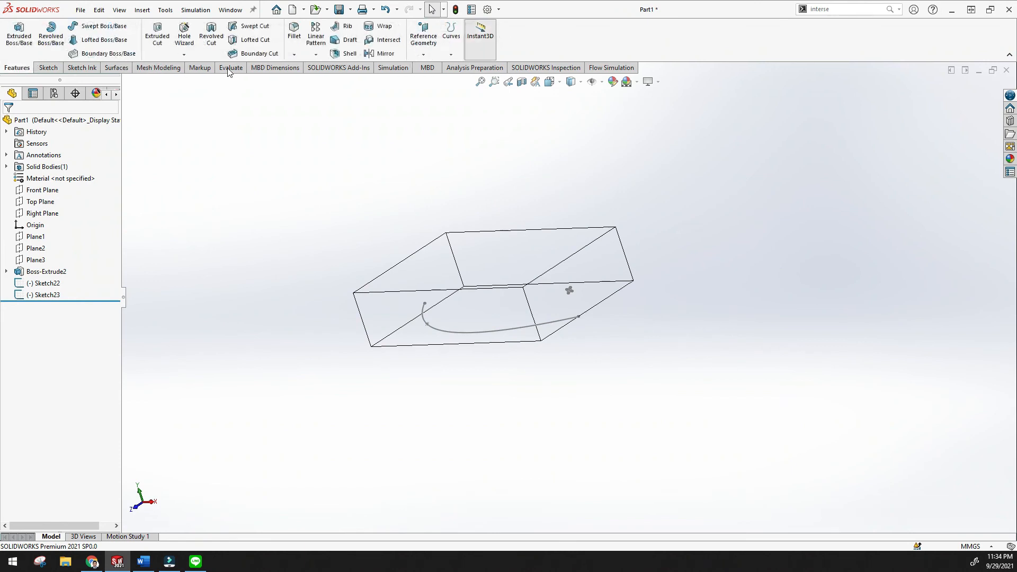
left_click(252, 26)
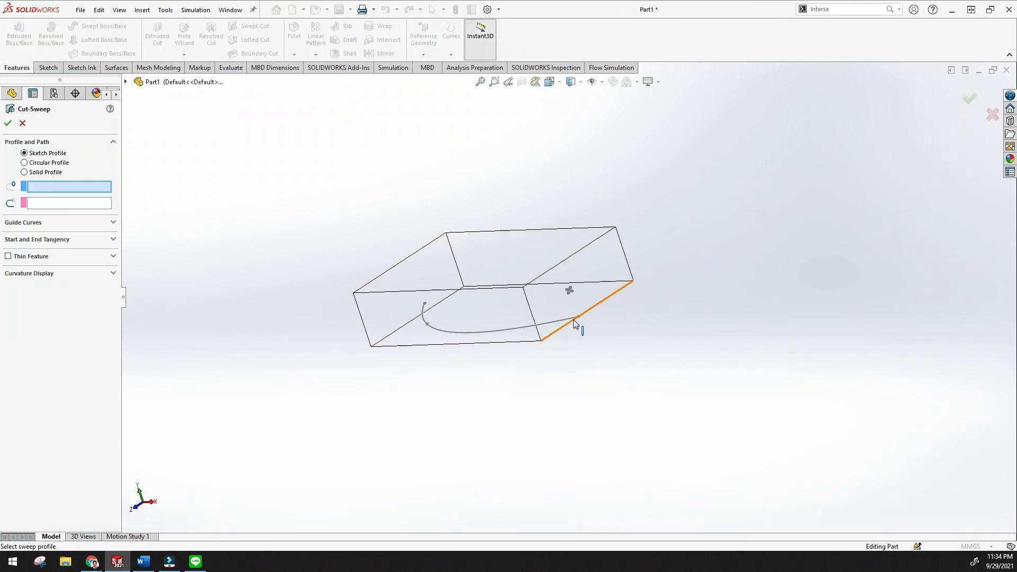
scroll(561, 280, "down", 5)
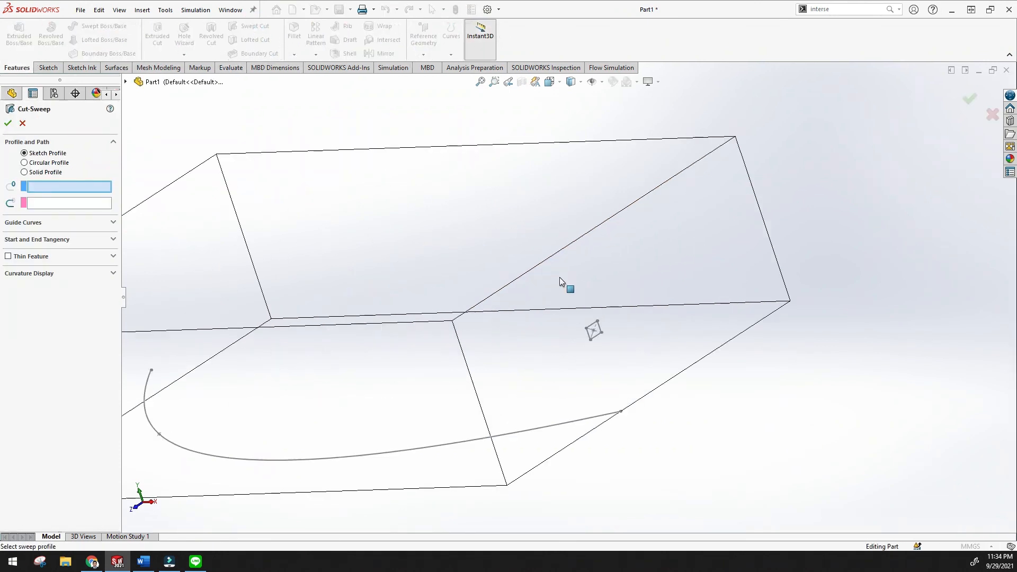
left_click(598, 338)
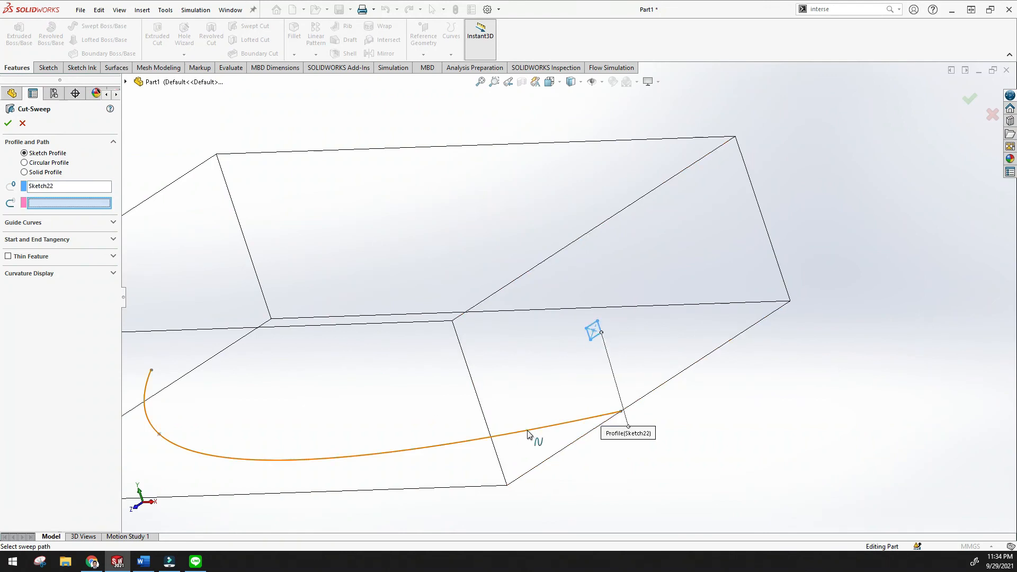
left_click(528, 435)
mouse_move(534, 432)
middle_mouse_down()
mouse_move(547, 388)
mouse_move(498, 413)
middle_mouse_up()
left_click(481, 82)
middle_click_drag(524, 359, 212, 241)
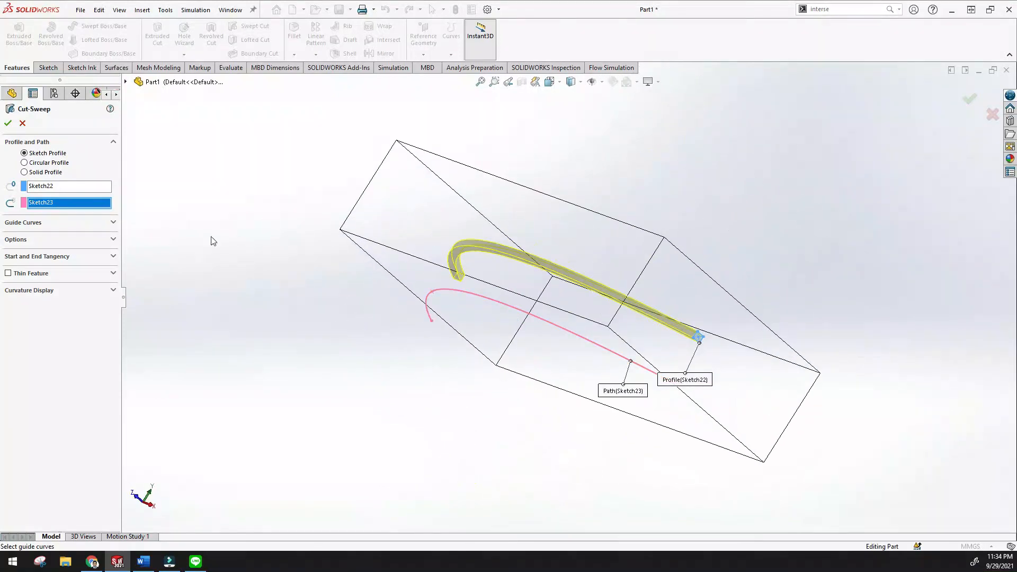
left_click(8, 124)
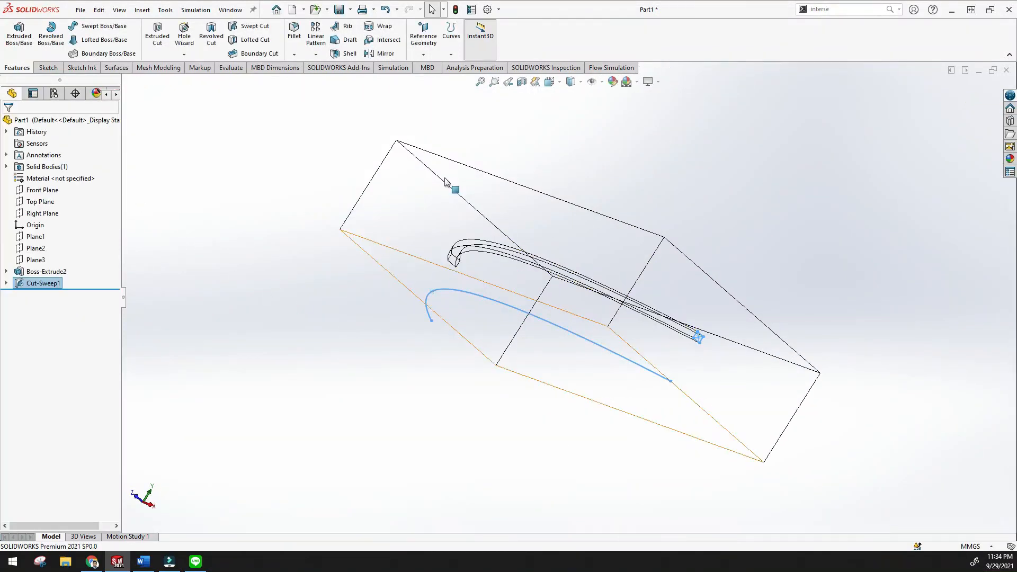
Display the block shaded with edges again instead of as a wireframe
left_click(480, 81)
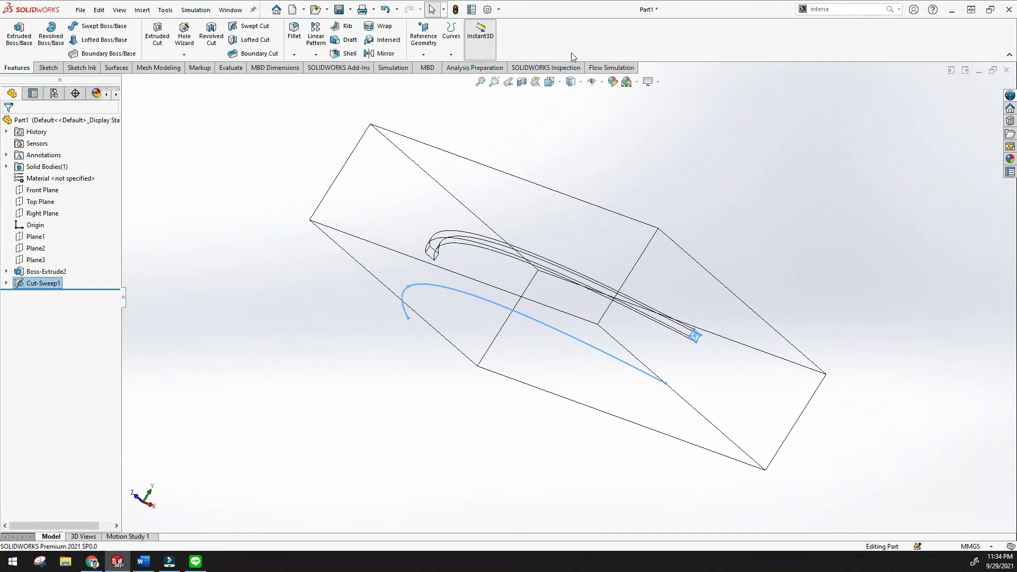
left_click(581, 82)
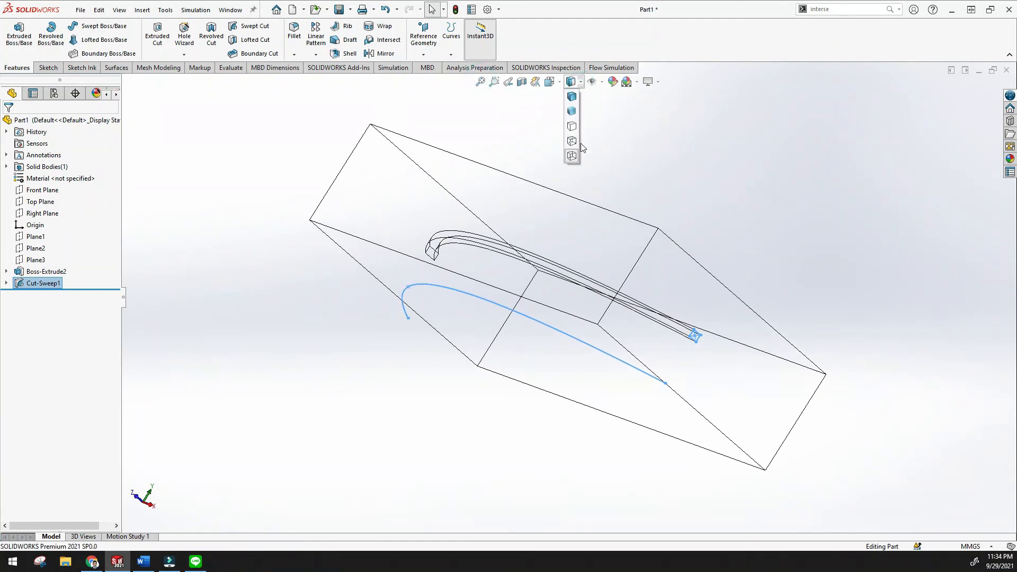
left_click(573, 99)
mouse_move(574, 97)
middle_mouse_down()
mouse_move(535, 205)
mouse_move(593, 261)
mouse_move(606, 207)
middle_mouse_up()
middle_click_drag(546, 170, 498, 170)
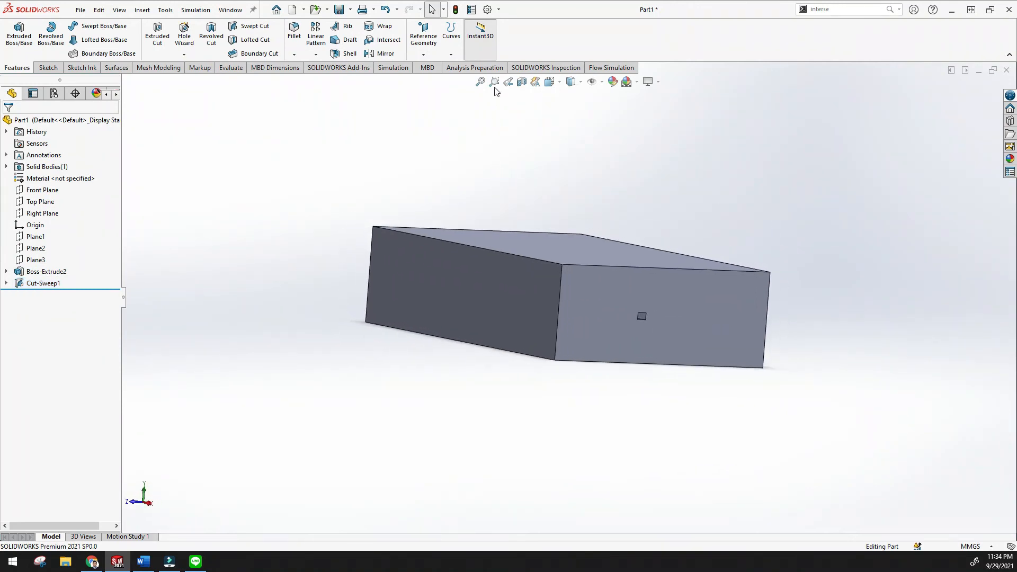
Section the block parallel to the Top Plane at a 26 mm offset and inspect the curved channel inside it
left_click(522, 83)
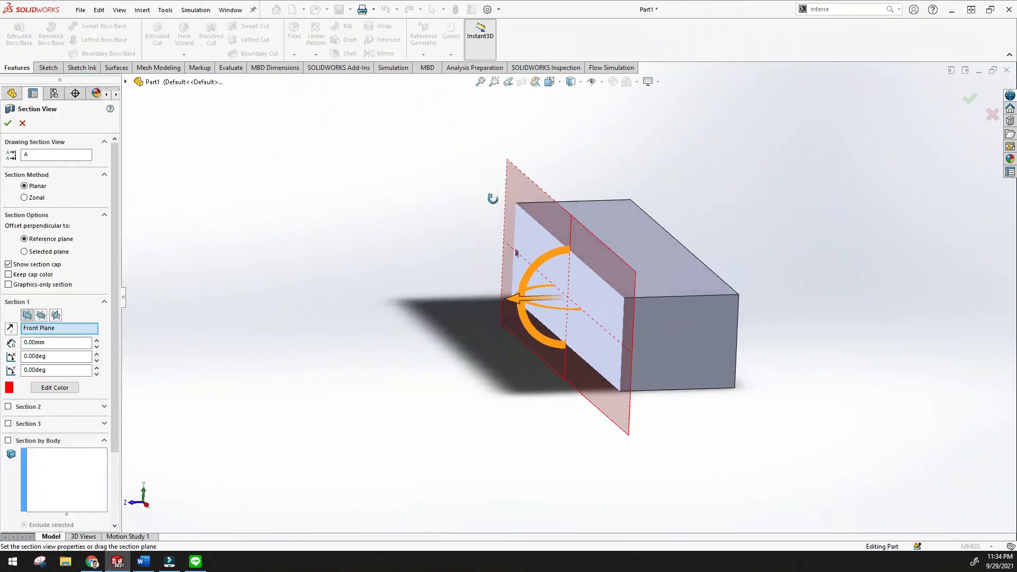
left_click(42, 316)
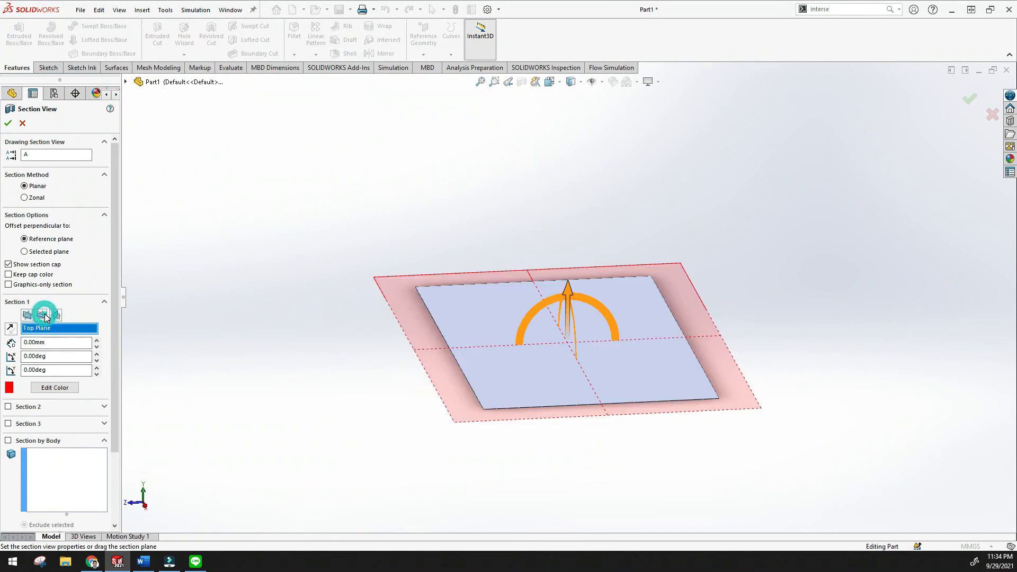
middle_click_drag(365, 317, 482, 290)
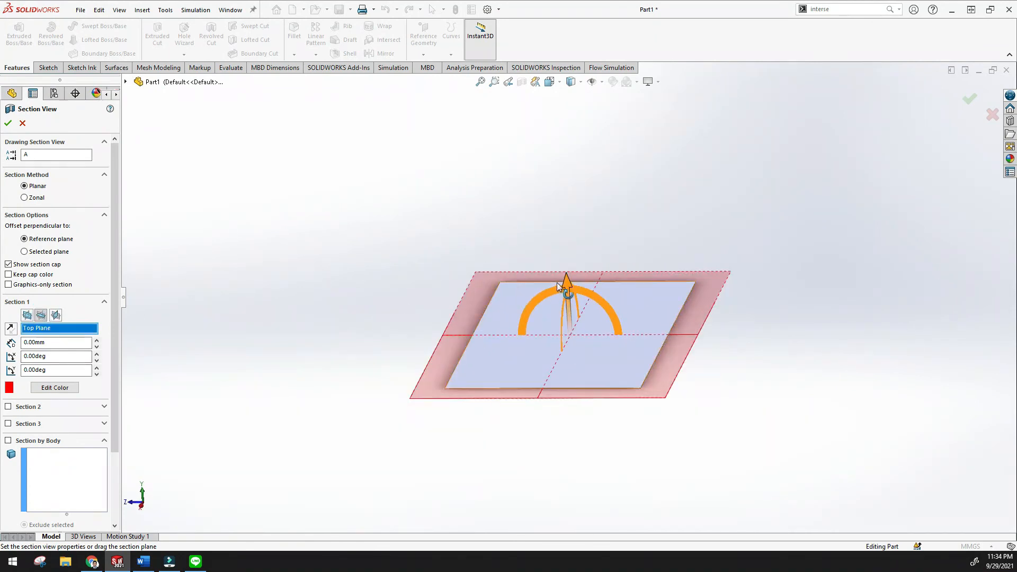
left_click_drag(565, 282, 558, 246)
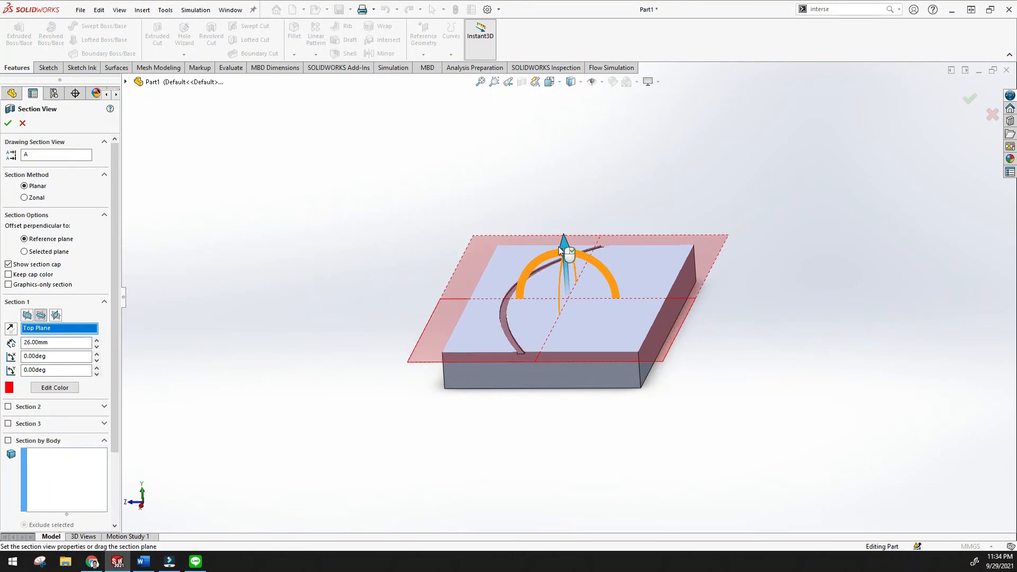
left_click(9, 125)
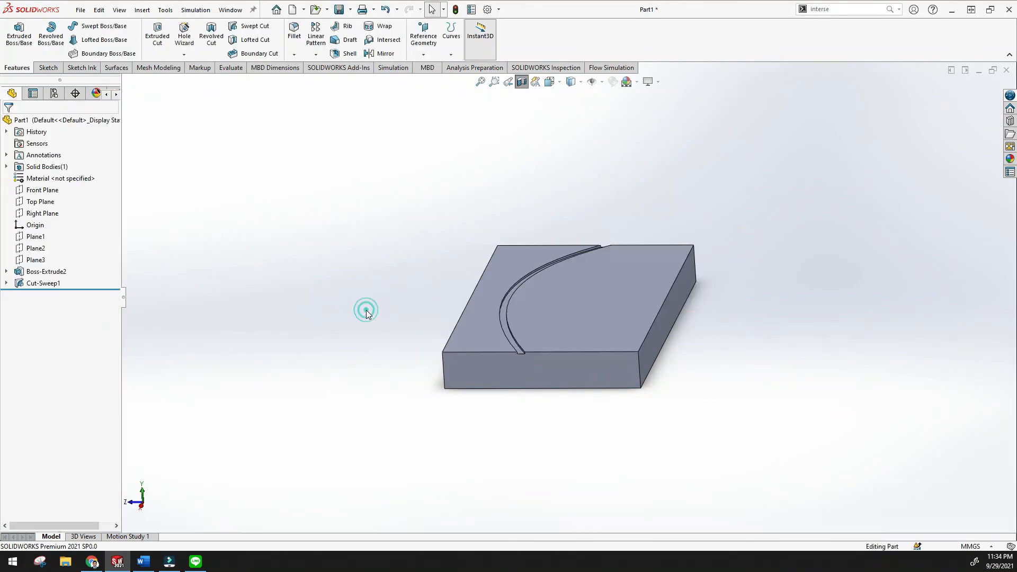
middle_click_drag(455, 307, 442, 408)
scroll(522, 386, "up", 6)
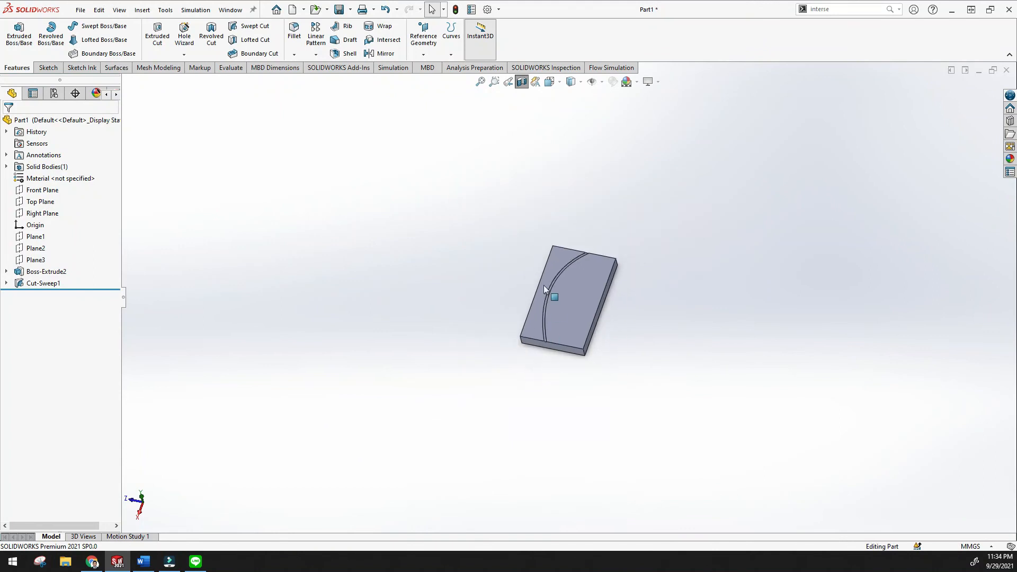
left_click(482, 82)
middle_click_drag(530, 312, 463, 351)
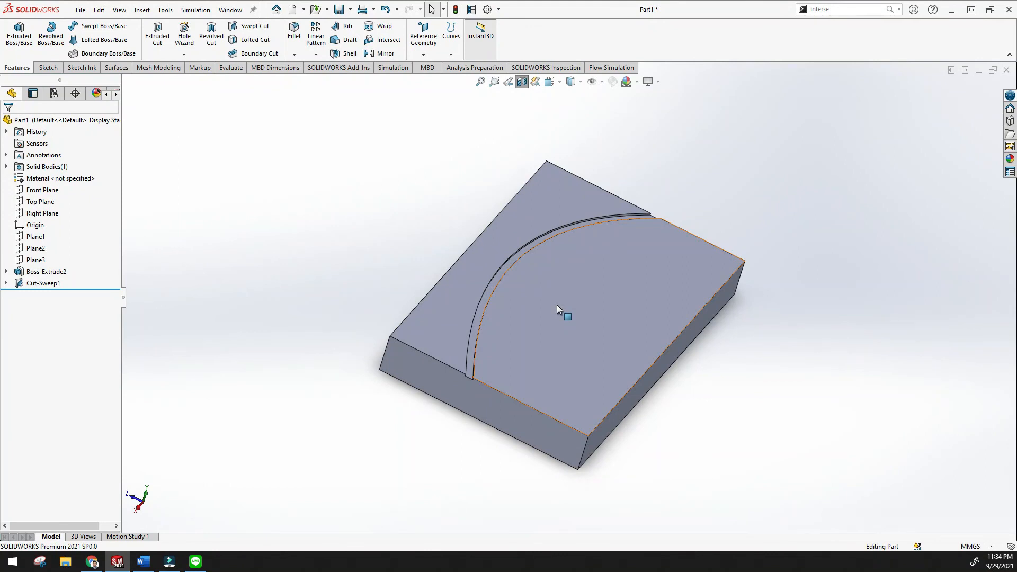
middle_click_drag(564, 323, 354, 223)
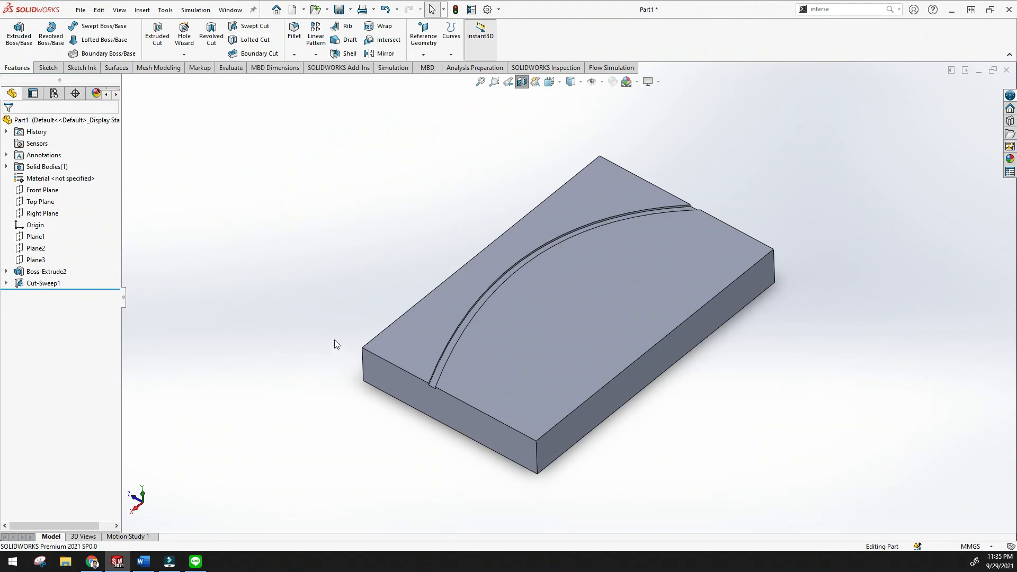
left_click(481, 82)
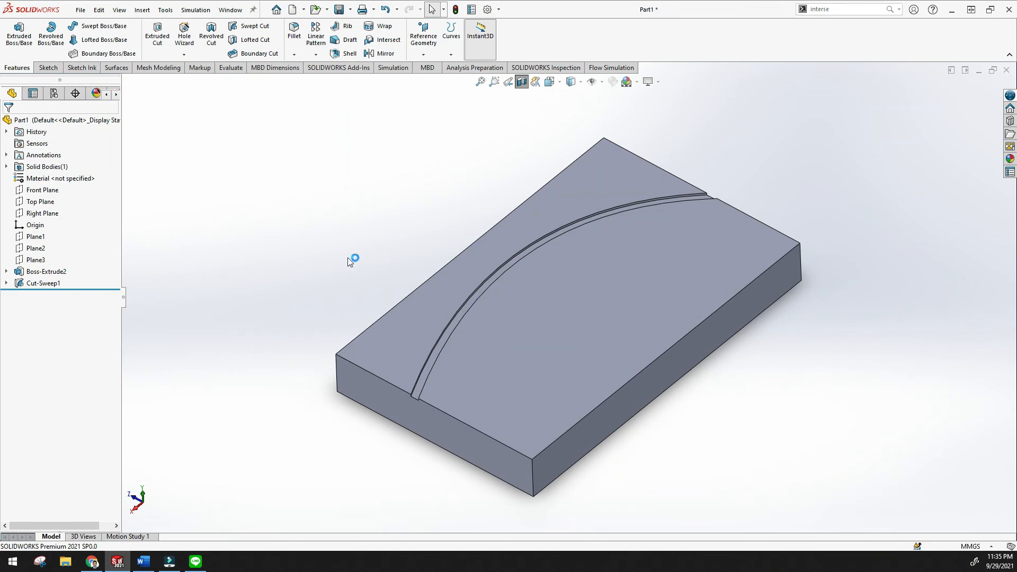
Undo the swept cut and leave the reopened spline sketch, discarding its changes
key("ctrl+z")
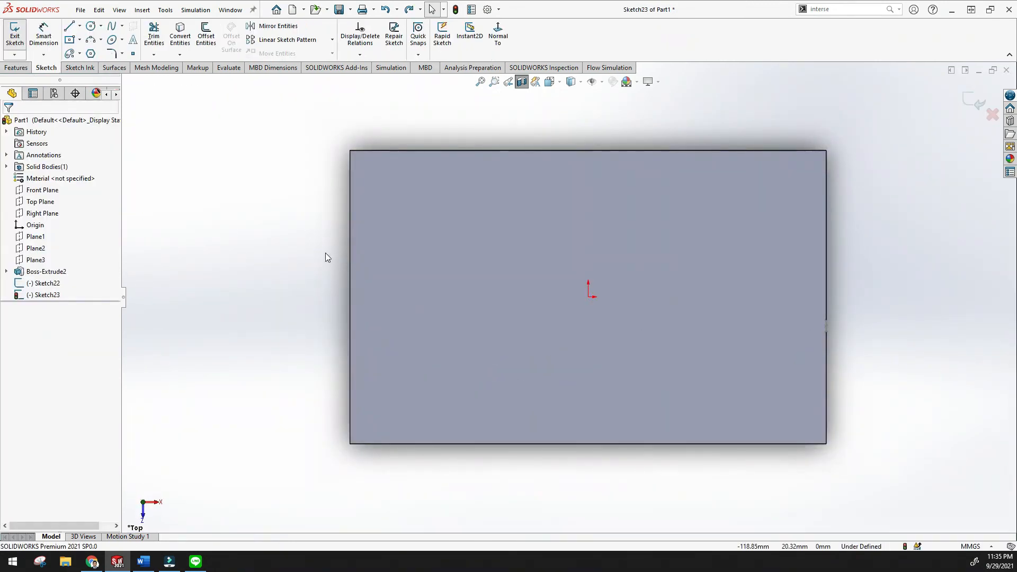
scroll(327, 255, "up", 4)
middle_click_drag(459, 287, 459, 176)
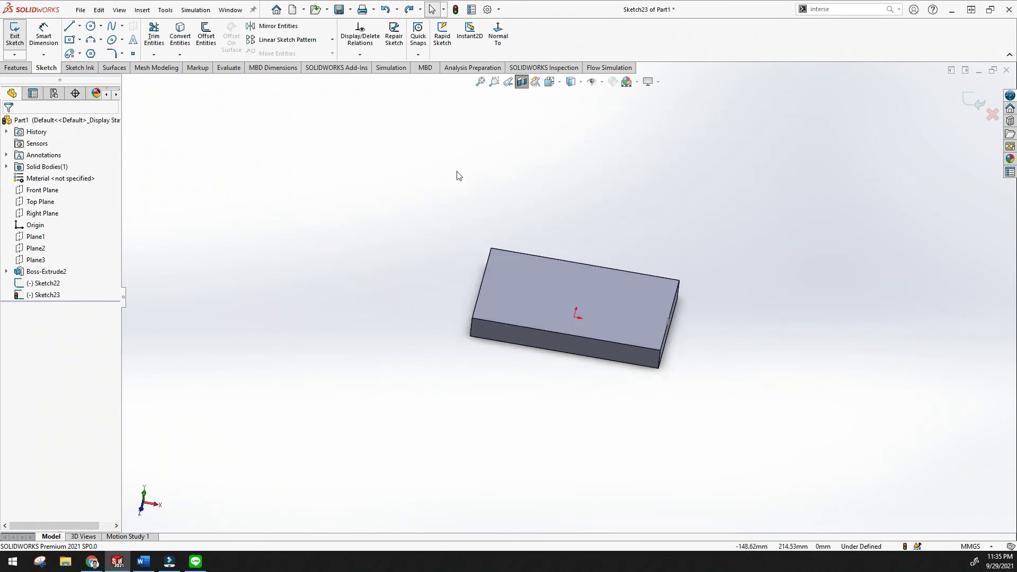
left_click(480, 81)
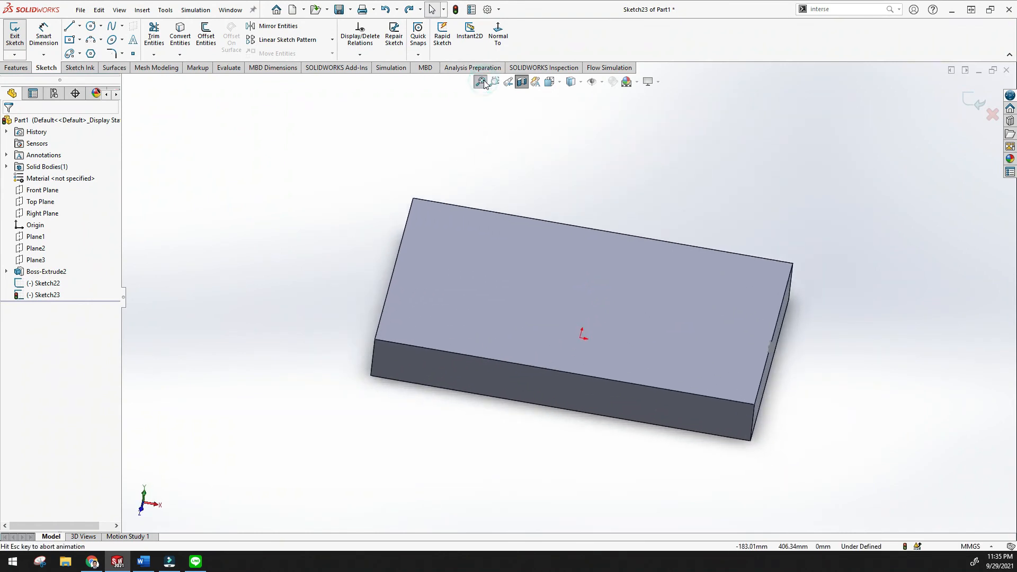
left_click(43, 38)
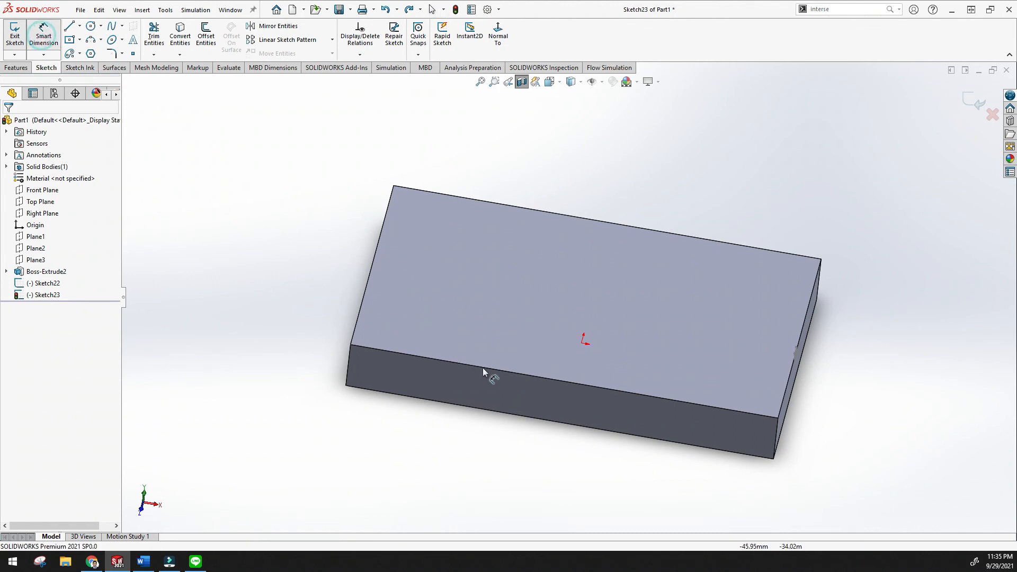
left_click(42, 284)
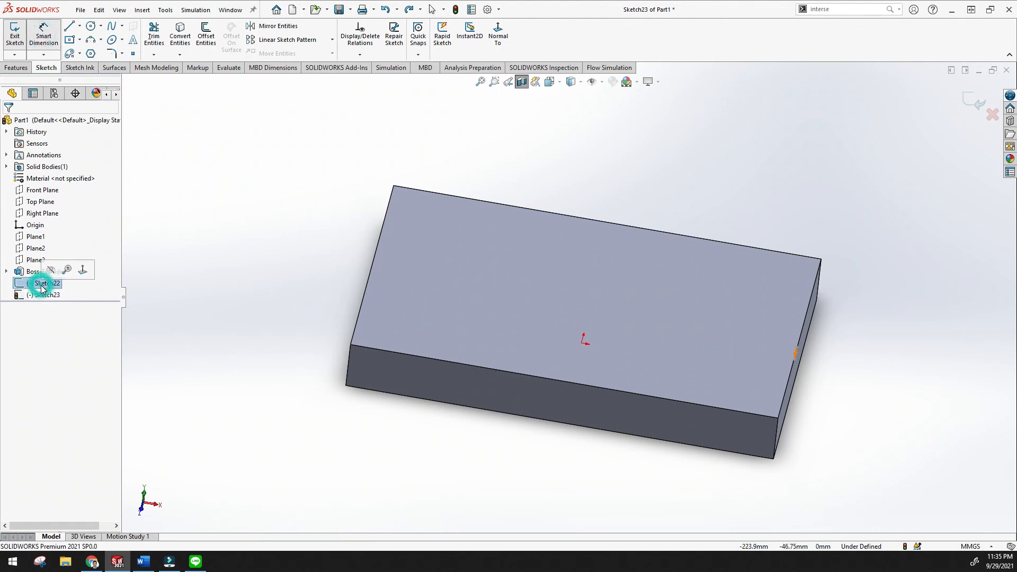
left_click(993, 114)
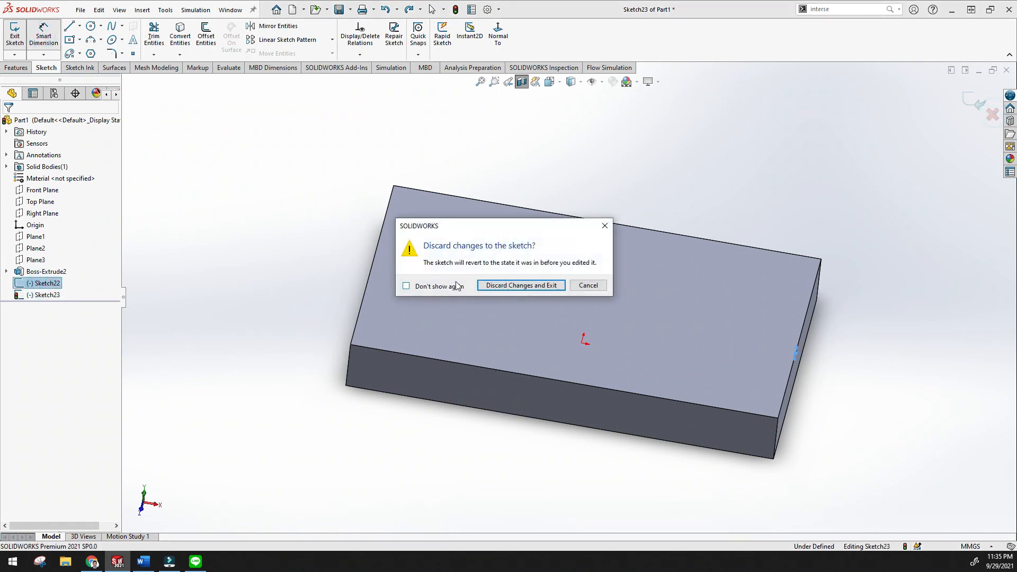
left_click(495, 348)
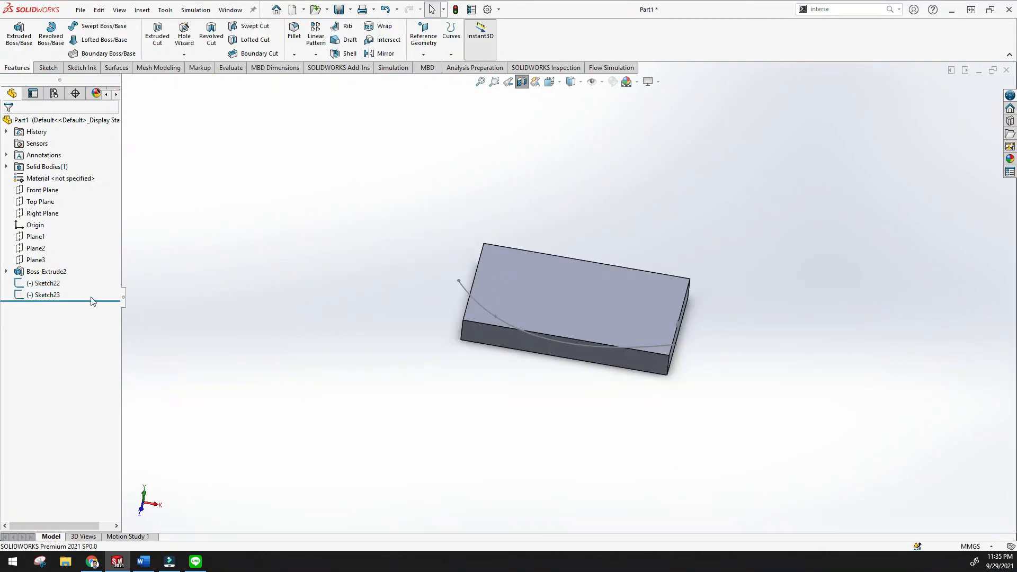
Delete both the spline sketch and the small rectangle's sketch, keeping only the extruded block
left_click(36, 297)
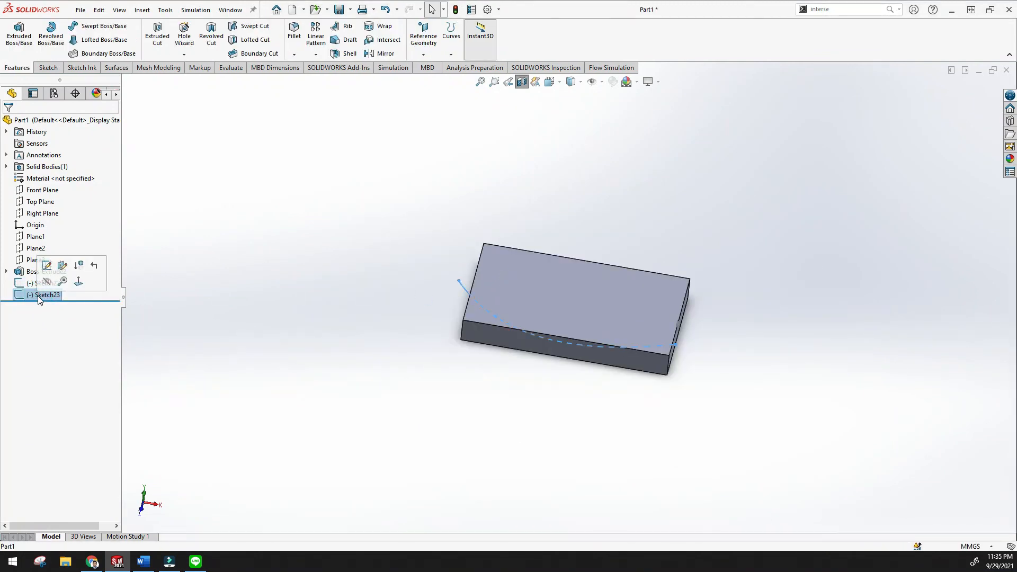
left_click(36, 285, "ctrl")
right_click(36, 286)
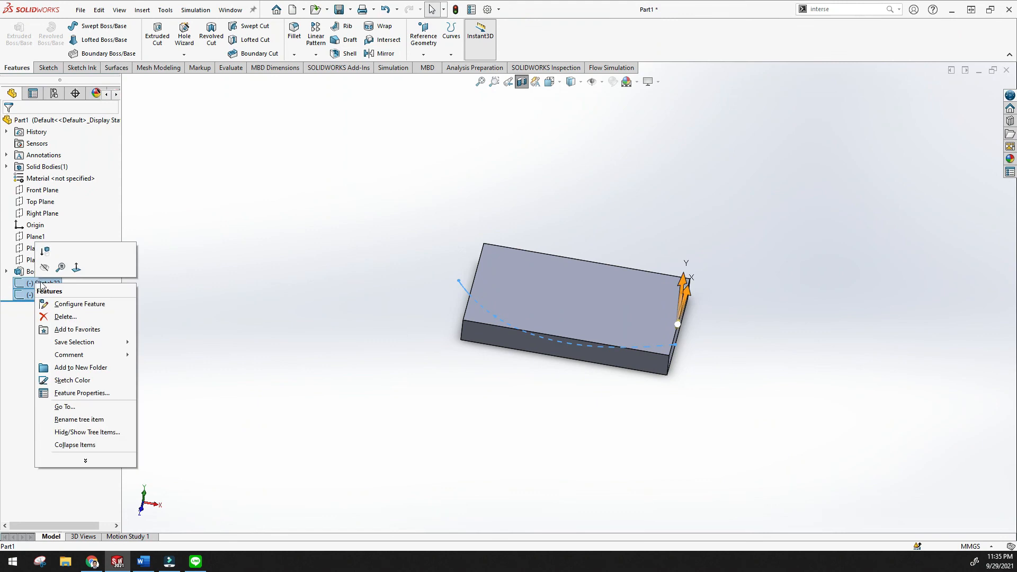
left_click(65, 317)
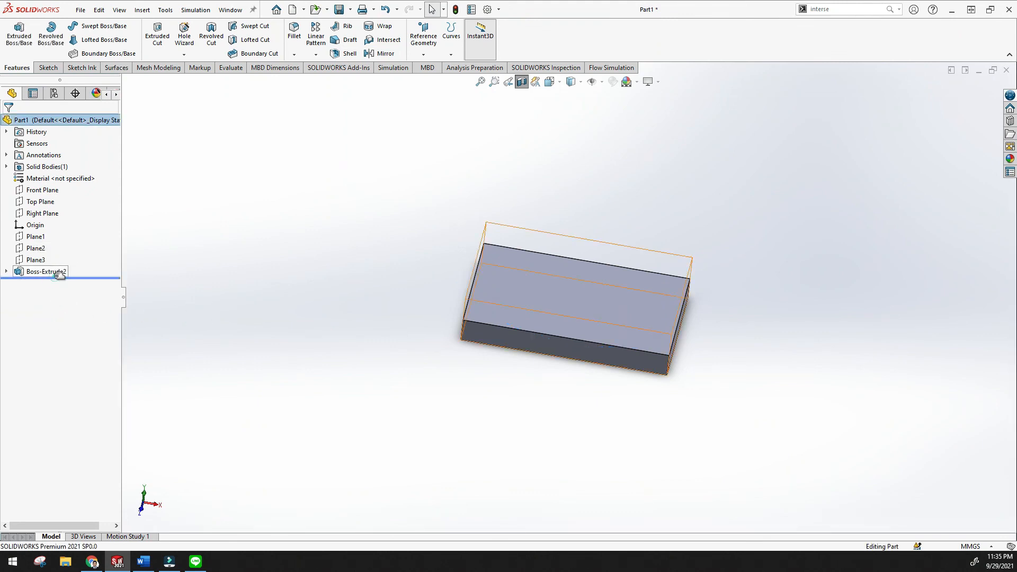
Edit the block's base sketch and dimension the rectangle's horizontal side to 100 mm
left_click(6, 272)
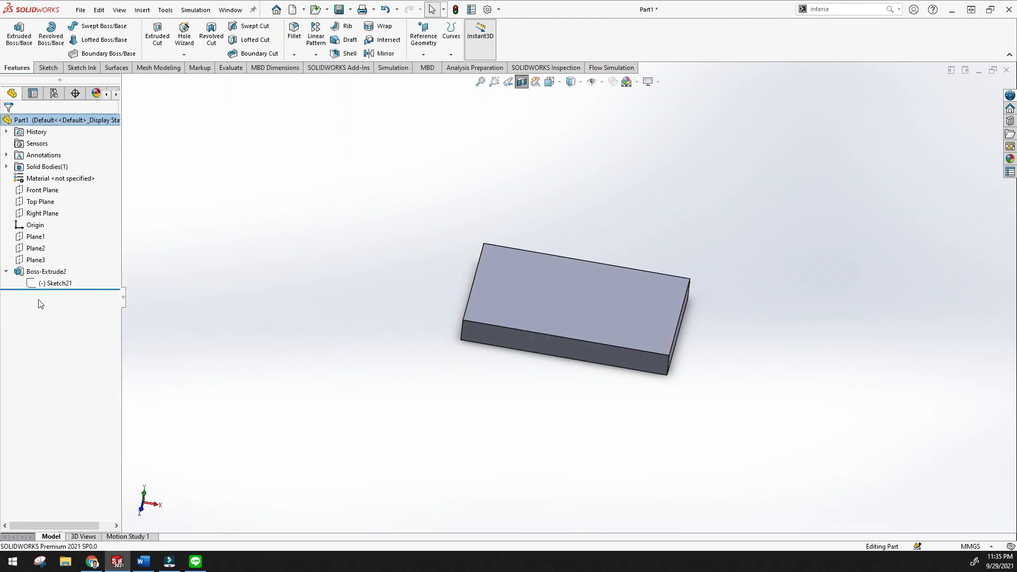
left_click(57, 283)
left_click(69, 260)
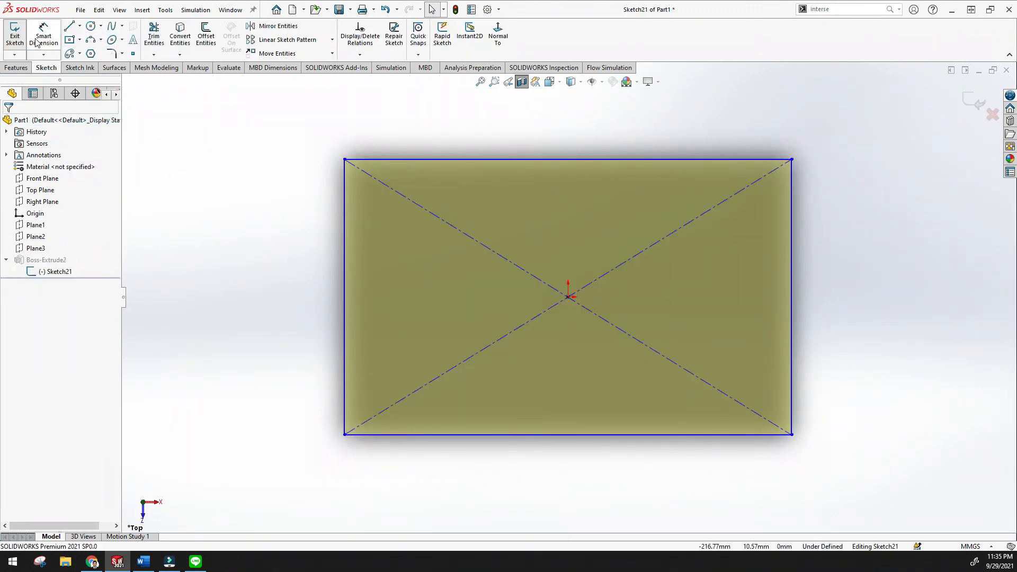
left_click(472, 160)
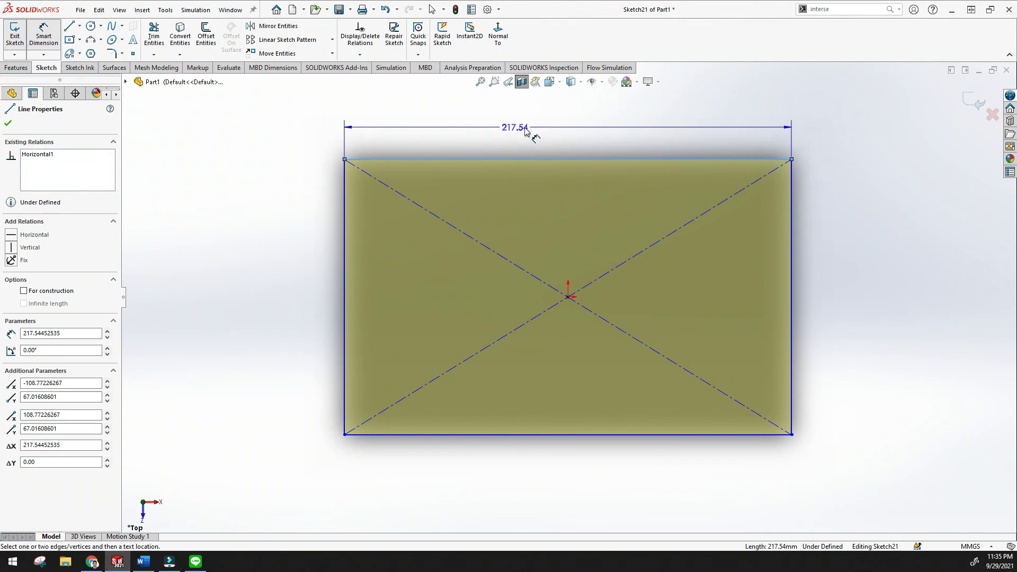
left_click(525, 128)
type("100")
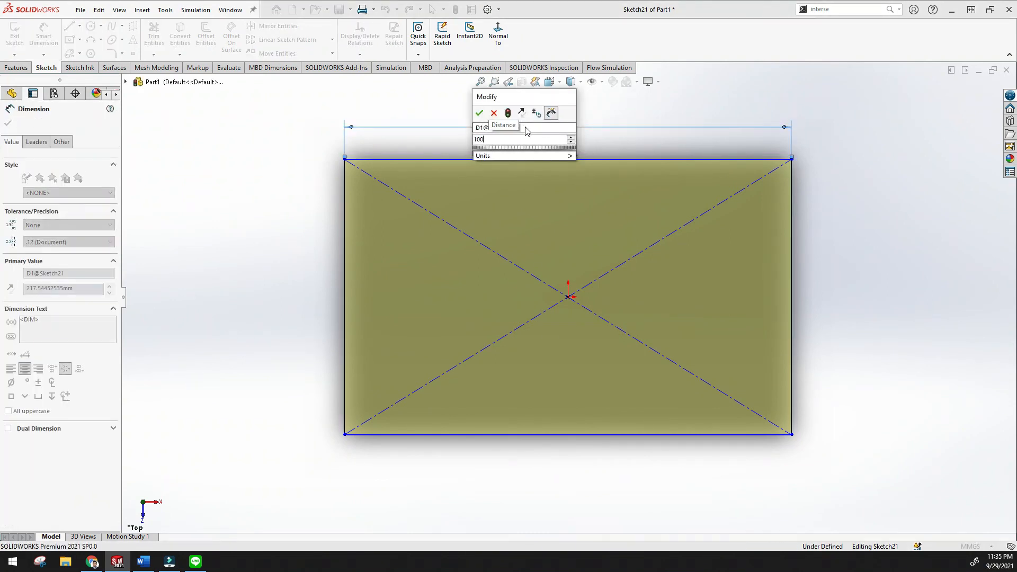
key("Return")
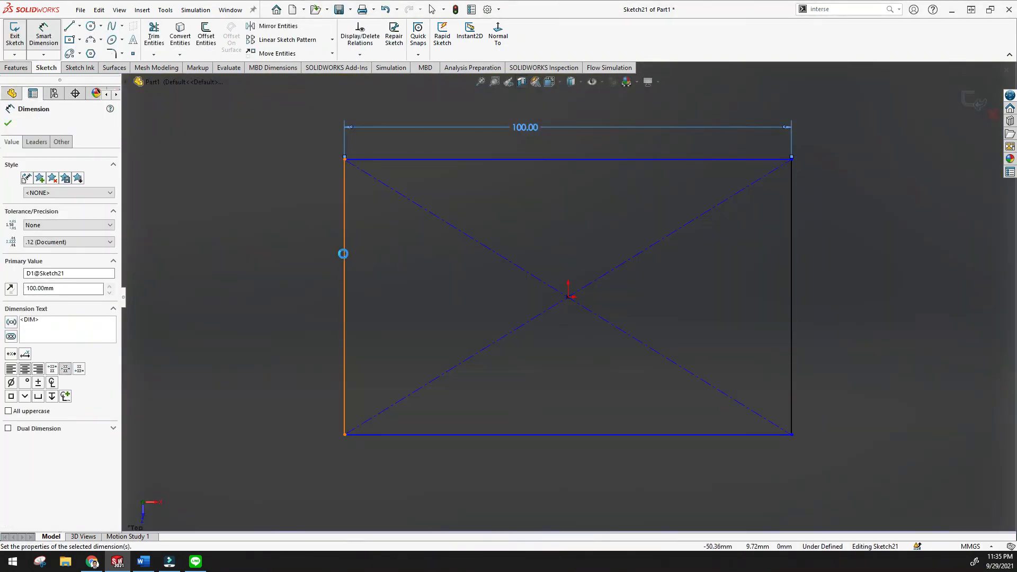
Dimension the base rectangle's vertical side to 50 mm and exit the sketch to rebuild the block
left_click(343, 254)
left_click(308, 254)
type("50")
key("Return")
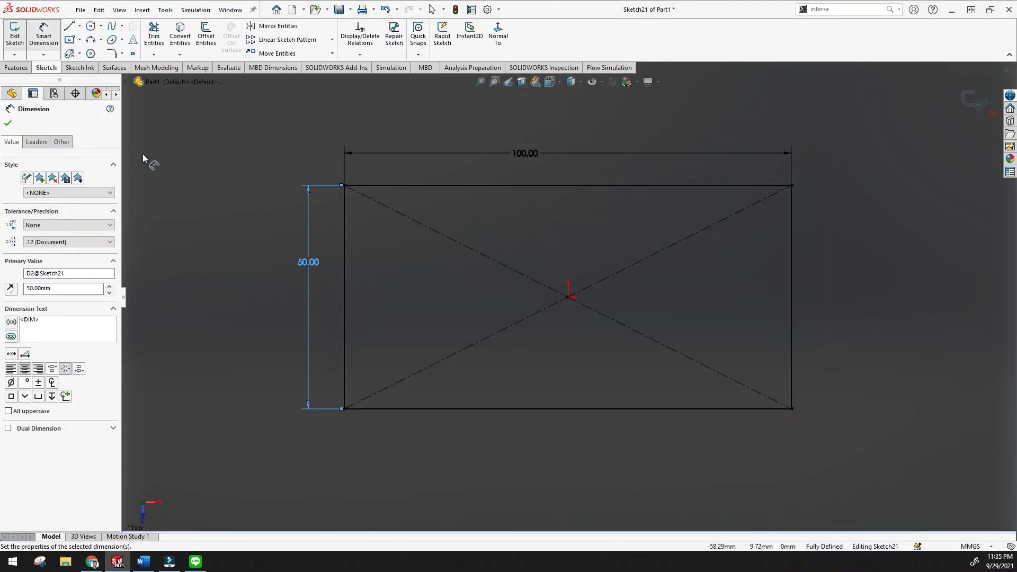
left_click(8, 123)
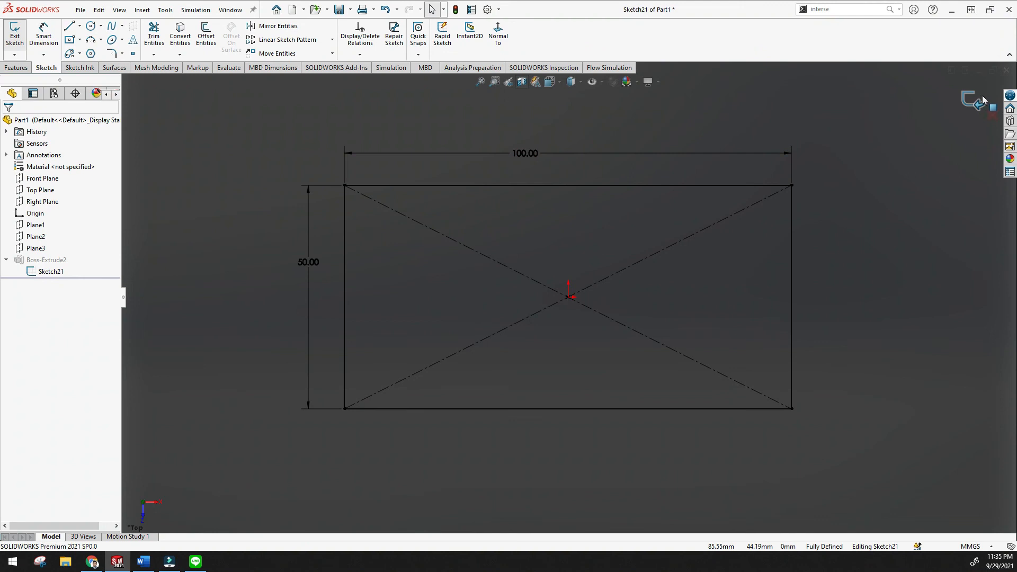
left_click(974, 110)
mouse_move(850, 209)
middle_mouse_down()
mouse_move(834, 260)
mouse_move(733, 179)
mouse_move(687, 297)
mouse_move(817, 200)
mouse_move(860, 268)
mouse_move(838, 304)
mouse_move(845, 329)
middle_mouse_up()
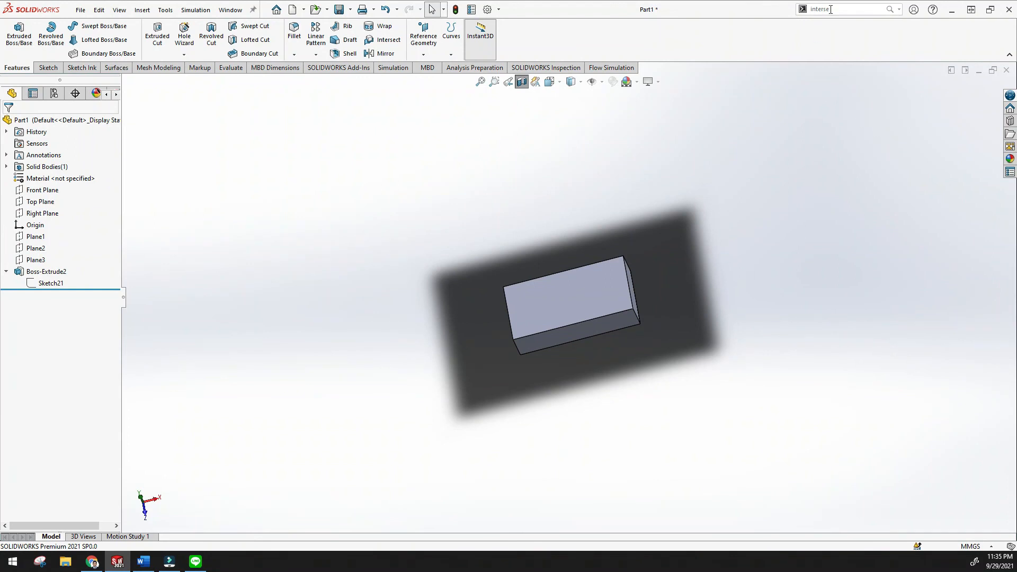
Search the available commands for "move"
type("move")
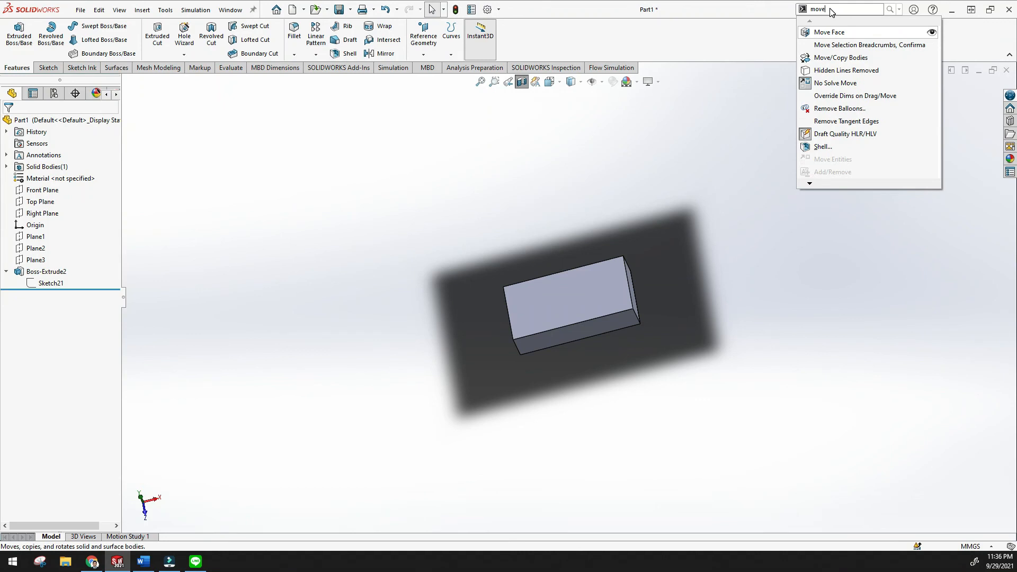
left_click(836, 9)
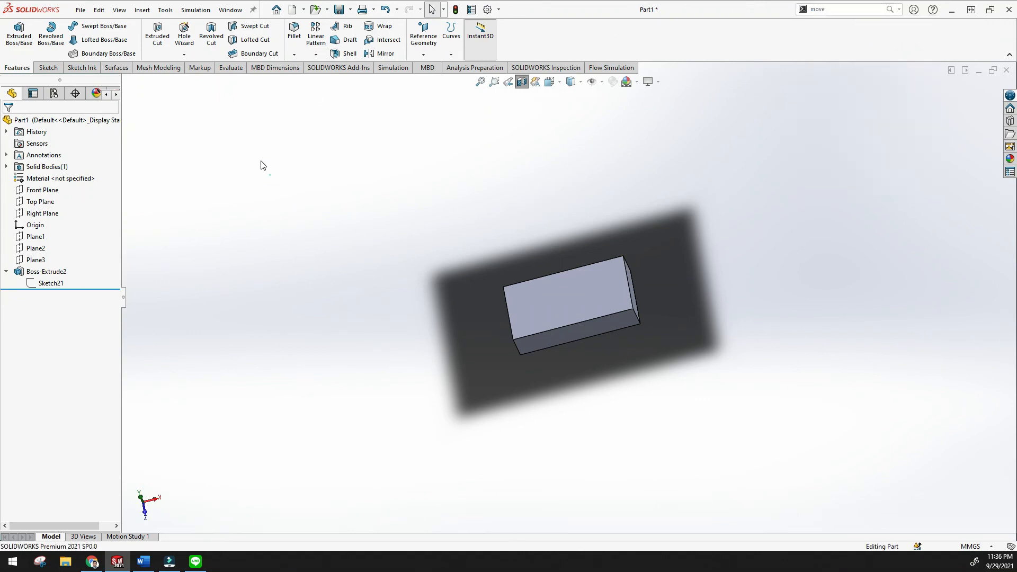
Scale the block uniformly about its centroid by a factor of 2 with the Scale feature
left_click(142, 11)
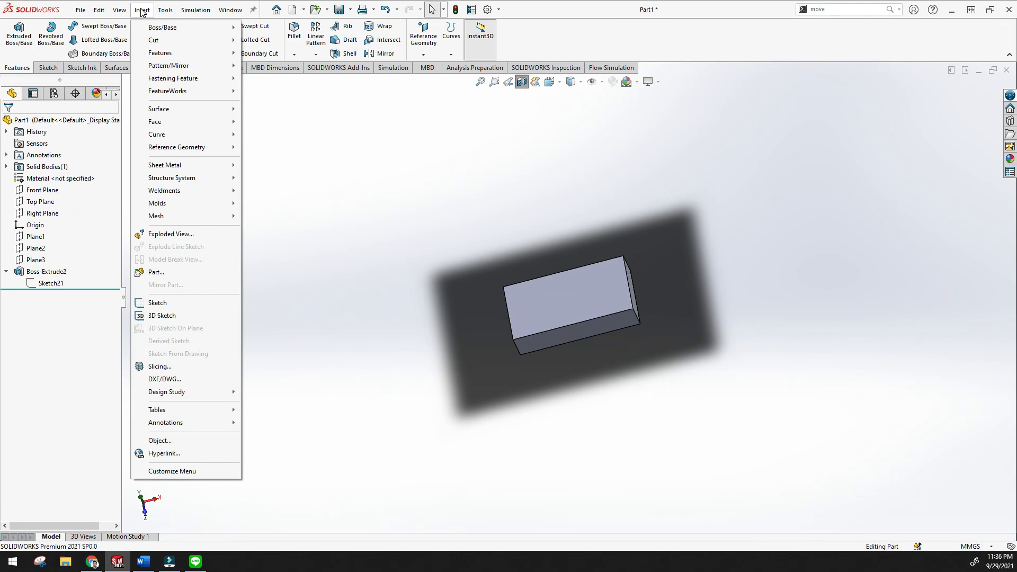
mouse_move(168, 84)
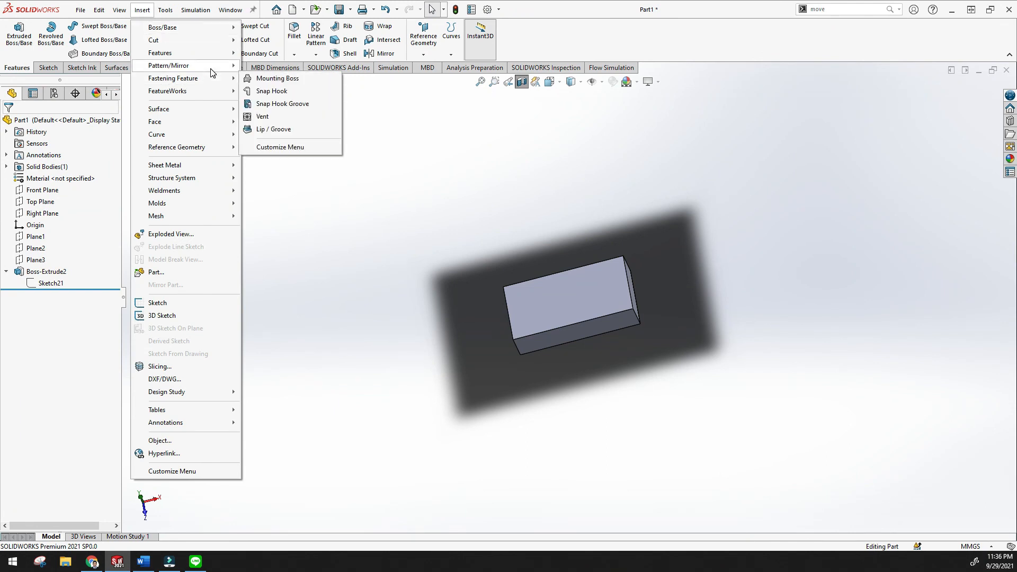
mouse_move(227, 58)
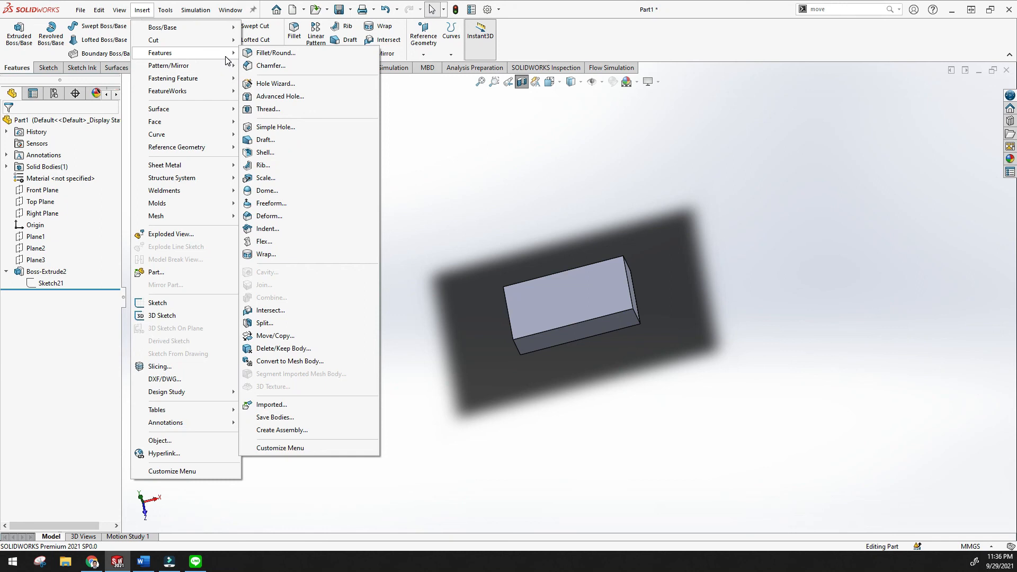
left_click(265, 178)
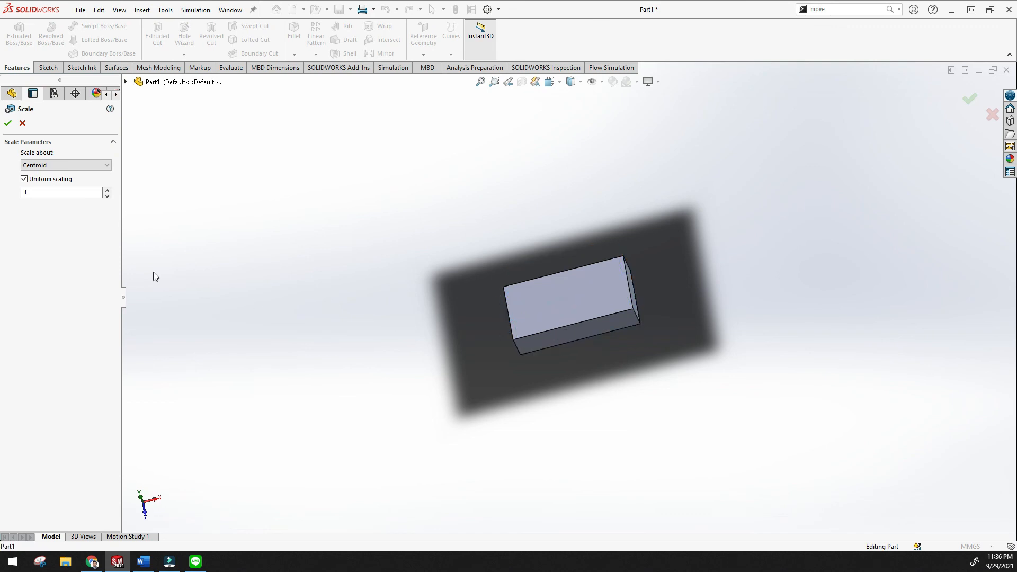
left_click(107, 192)
left_click(108, 192)
left_click(480, 82)
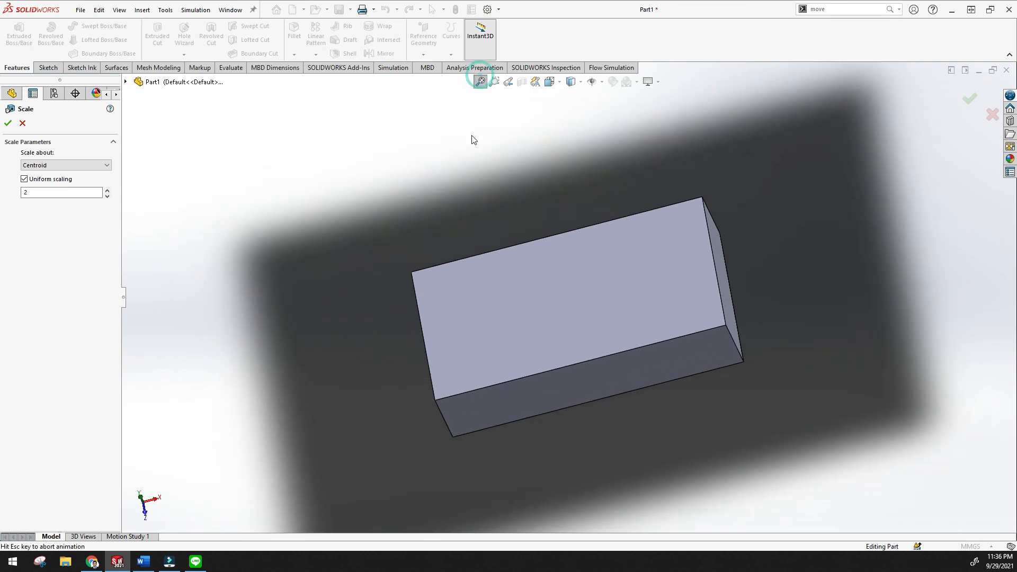
middle_click_drag(428, 119, 420, 156)
scroll(422, 165, "up", 6)
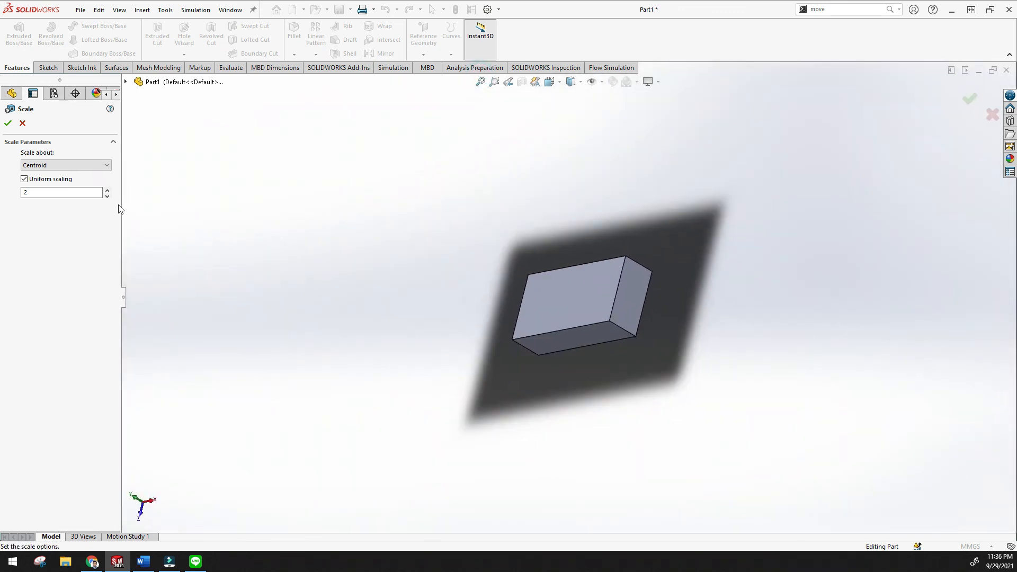
left_click(107, 193)
left_click(98, 166)
left_click(95, 168)
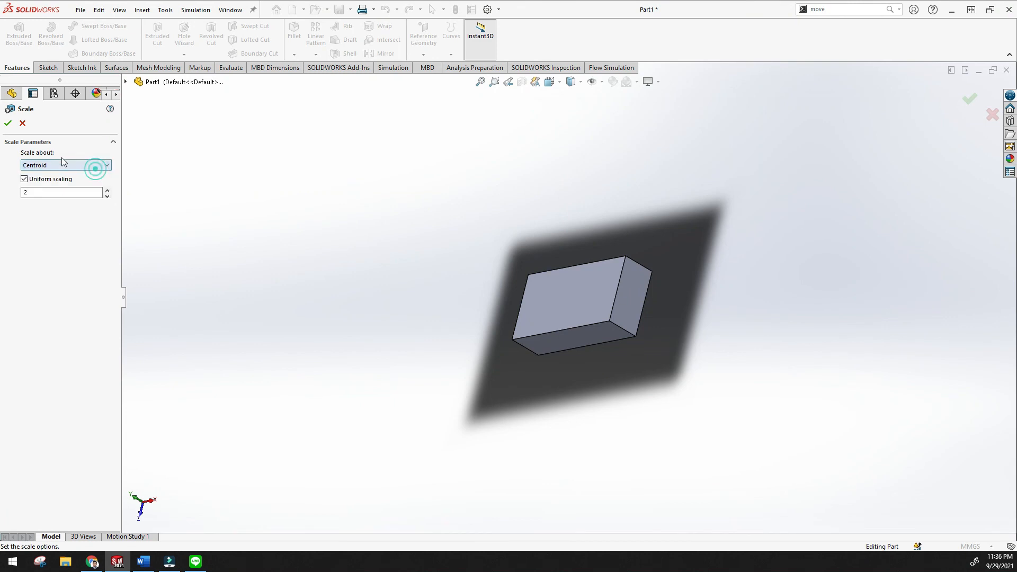
left_click(8, 123)
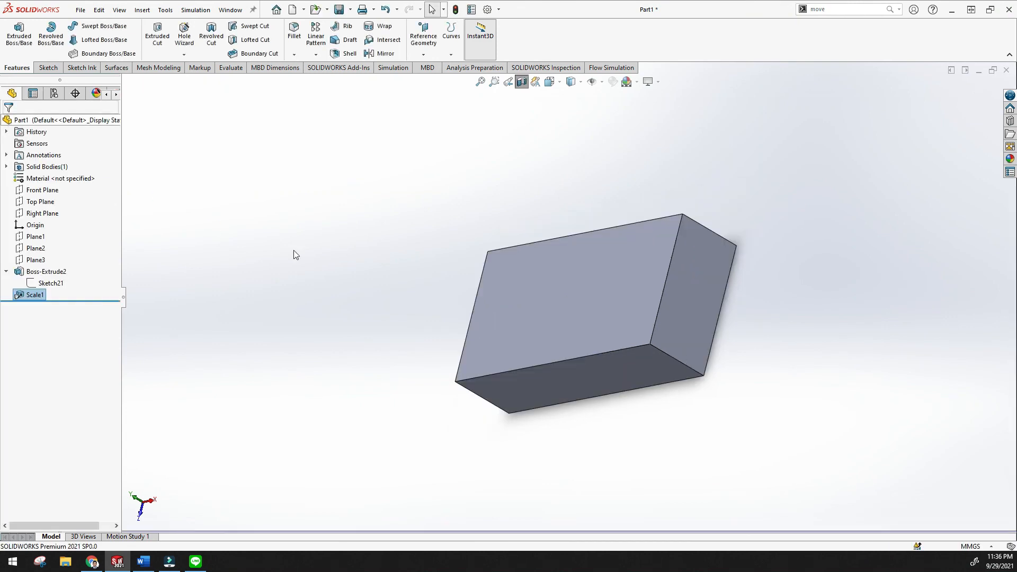
Measure the scaled block's upper face and the length of its long upper front edge
left_click(480, 81)
middle_click_drag(447, 163, 466, 151)
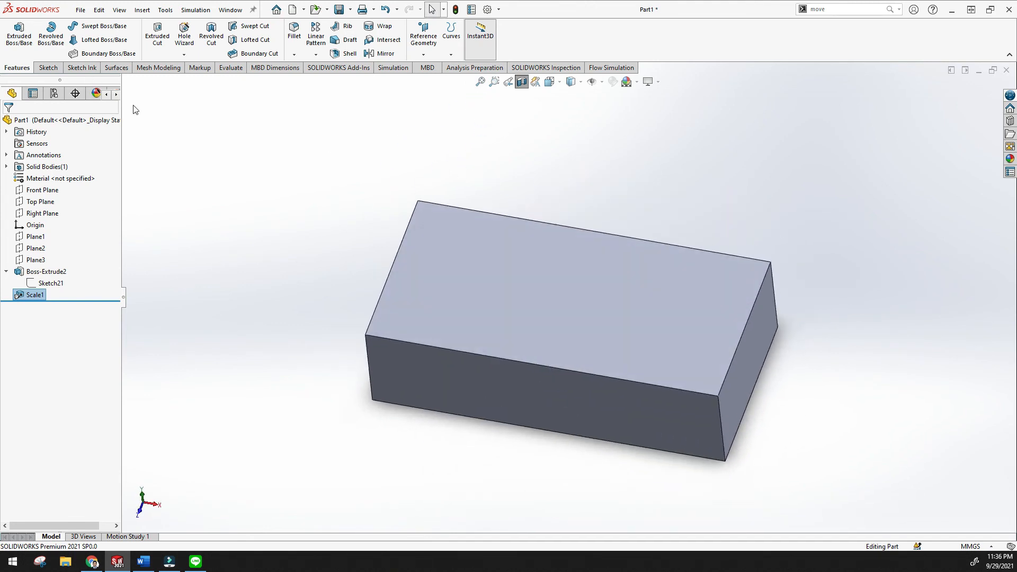
left_click(231, 68)
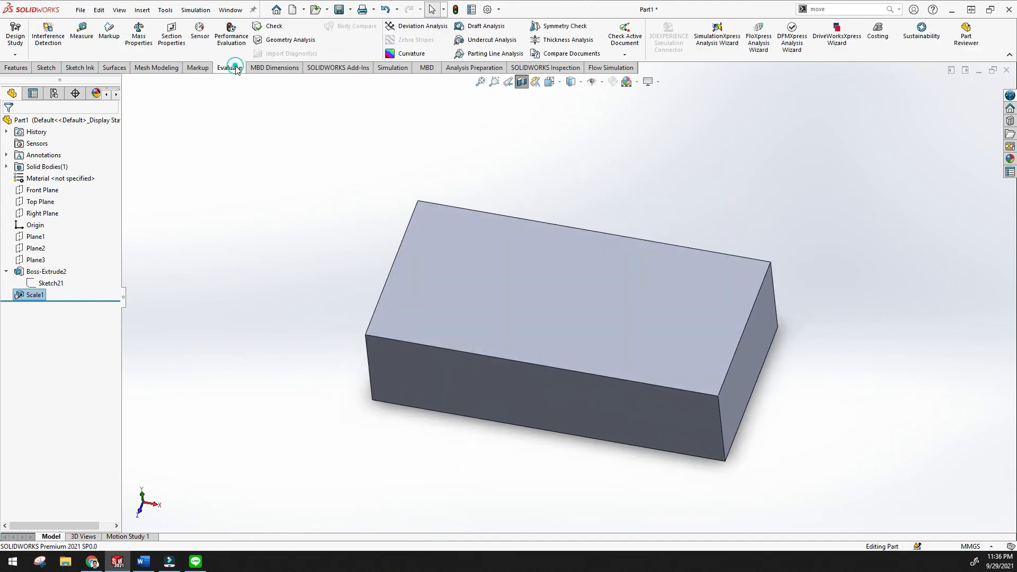
left_click(80, 30)
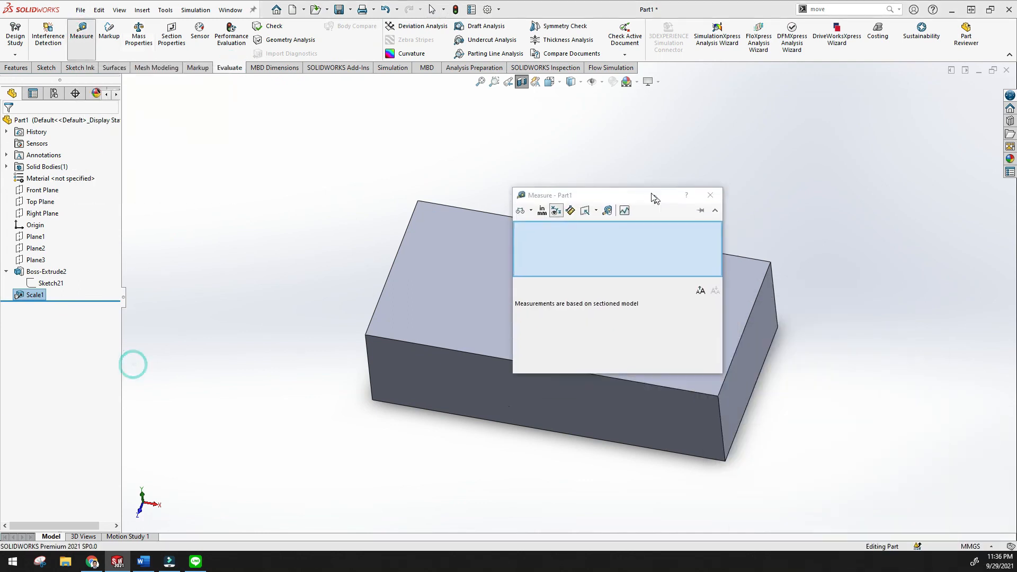
left_click_drag(652, 197, 386, 150)
left_click(652, 324)
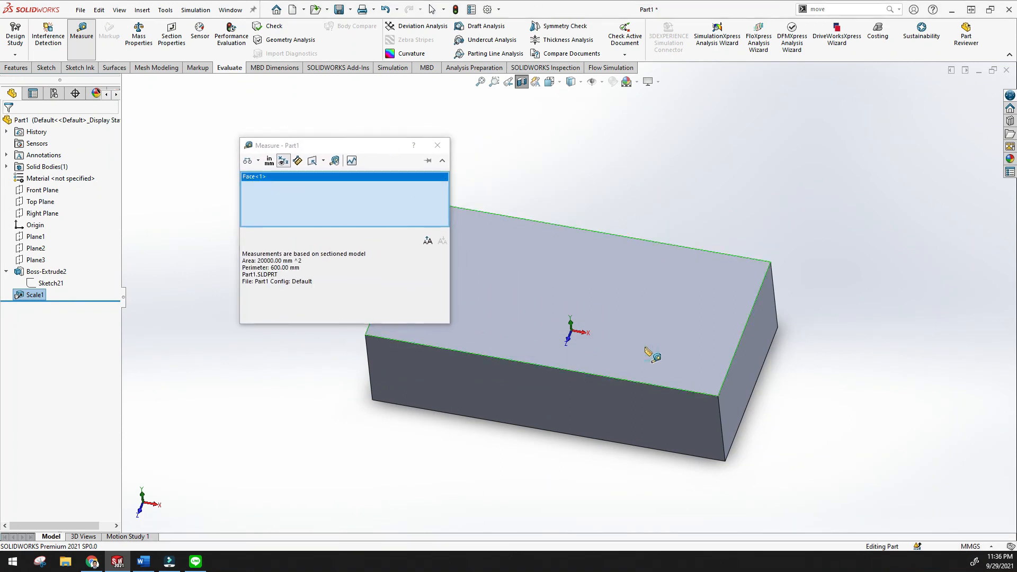
middle_click_drag(566, 385, 579, 333)
left_click(598, 331)
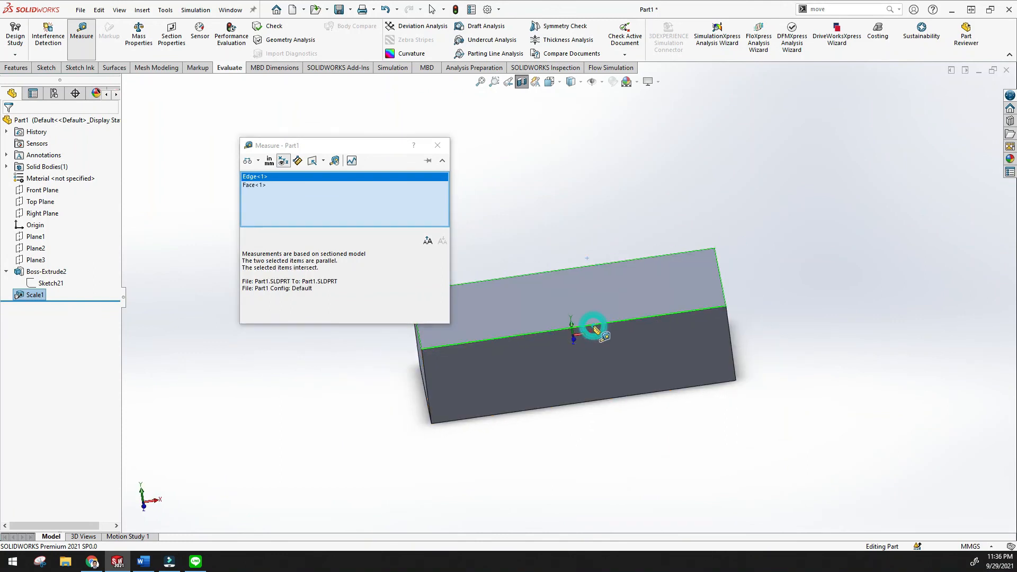
left_click(355, 396)
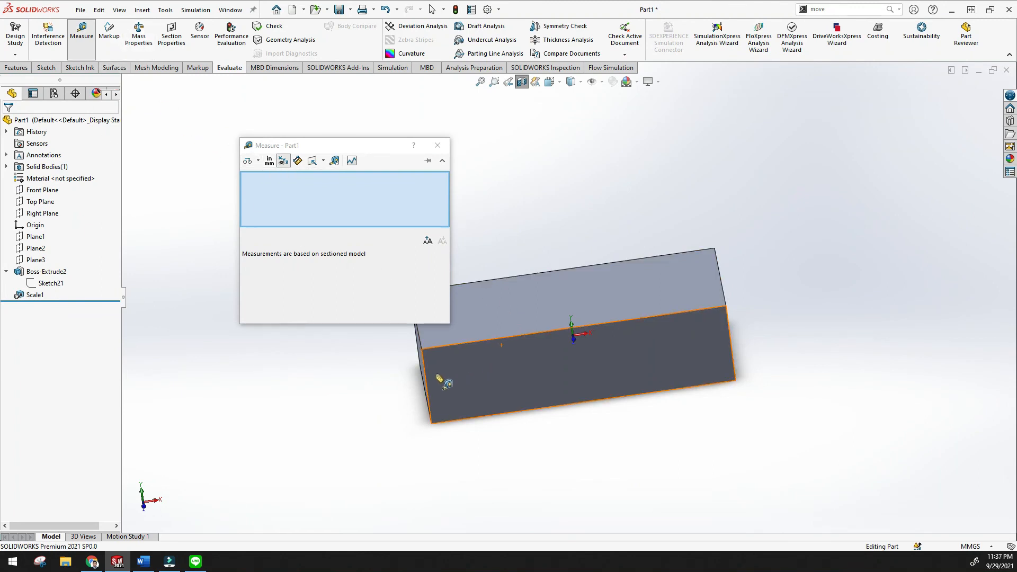
left_click(473, 345)
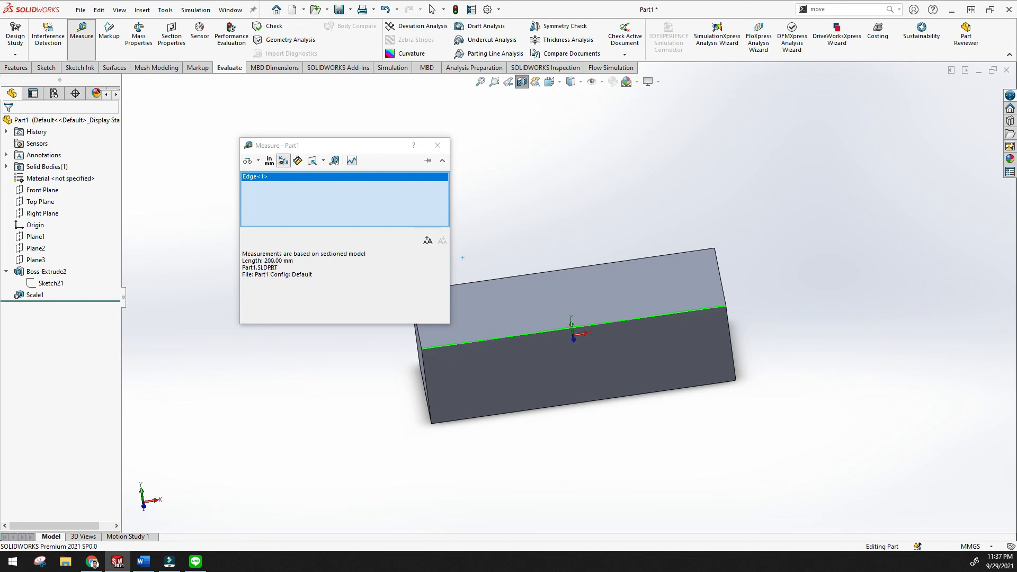
left_click(437, 145)
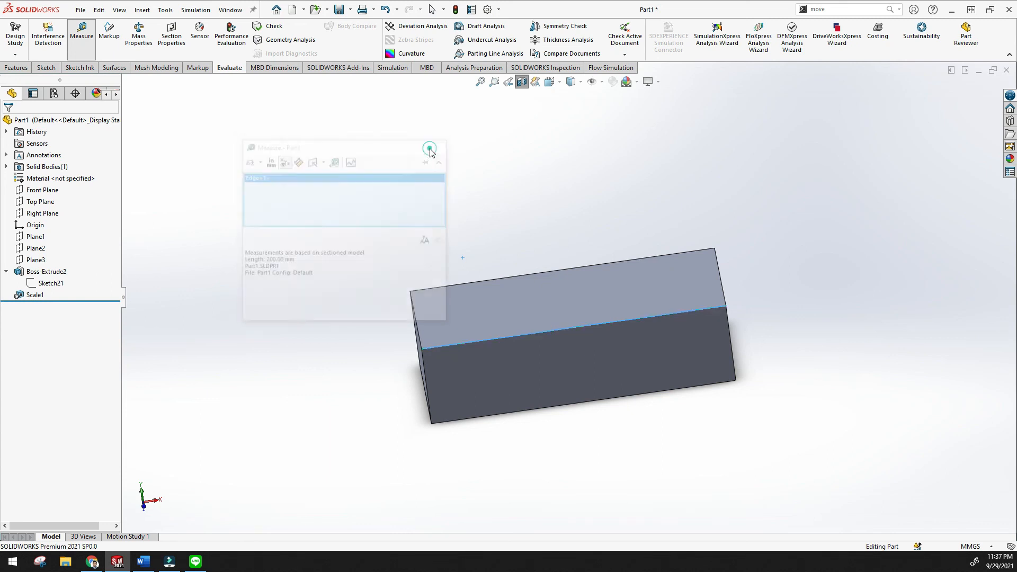
Edit the Scale feature and raise its uniform factor so the block's long edges become 600 mm
left_click(482, 83)
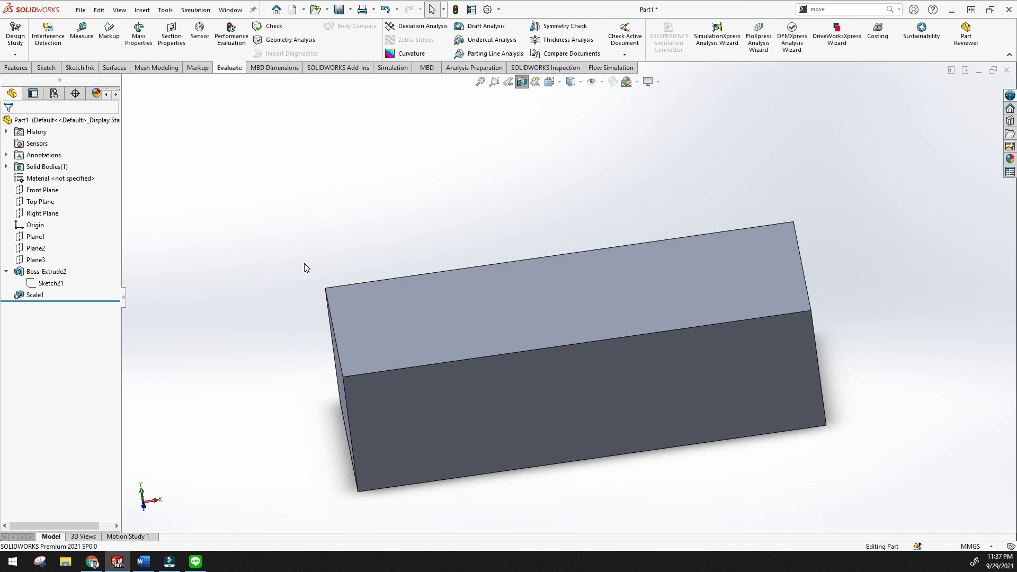
right_click(24, 295)
left_click(32, 266)
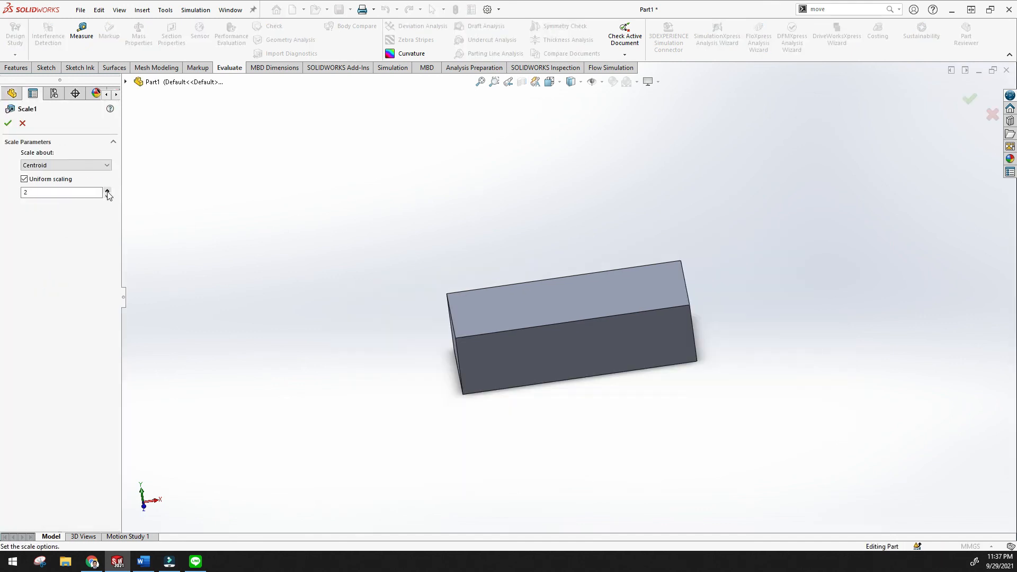
left_click(8, 124)
left_click(481, 82)
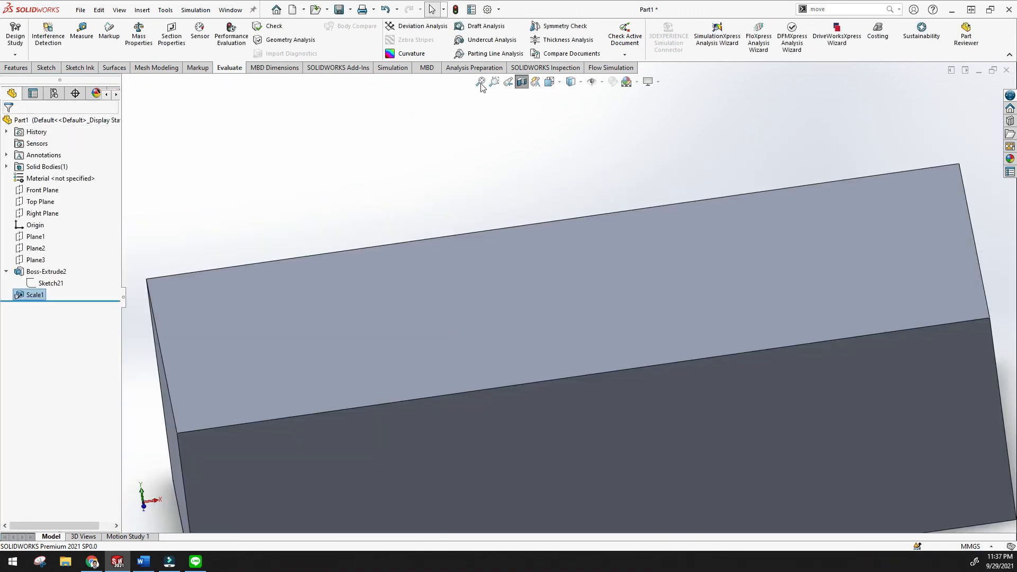
Measure the length of the enlarged block's long upper front edge again
left_click(81, 33)
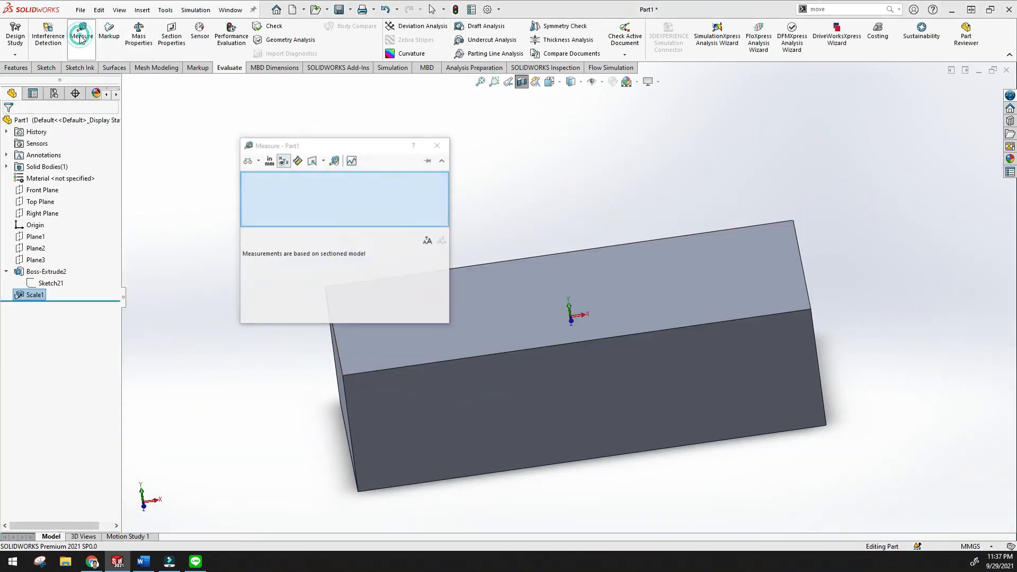
left_click(520, 354)
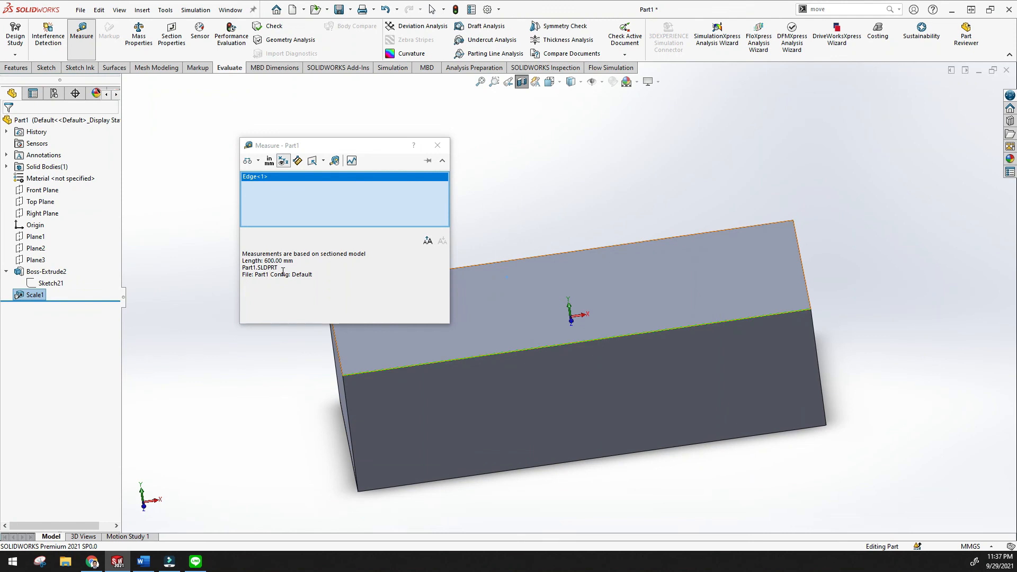
left_click(437, 144)
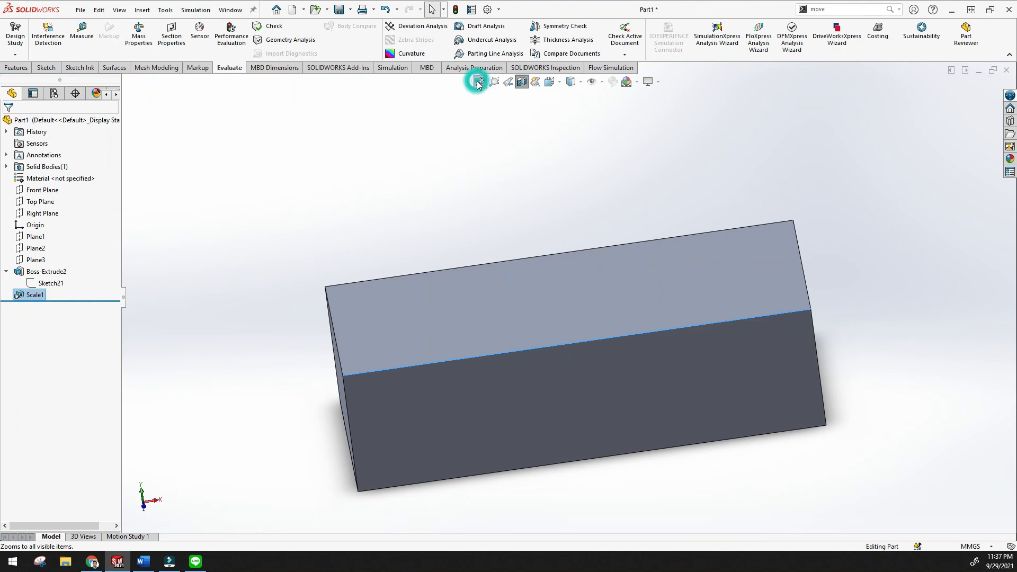
left_click(26, 69)
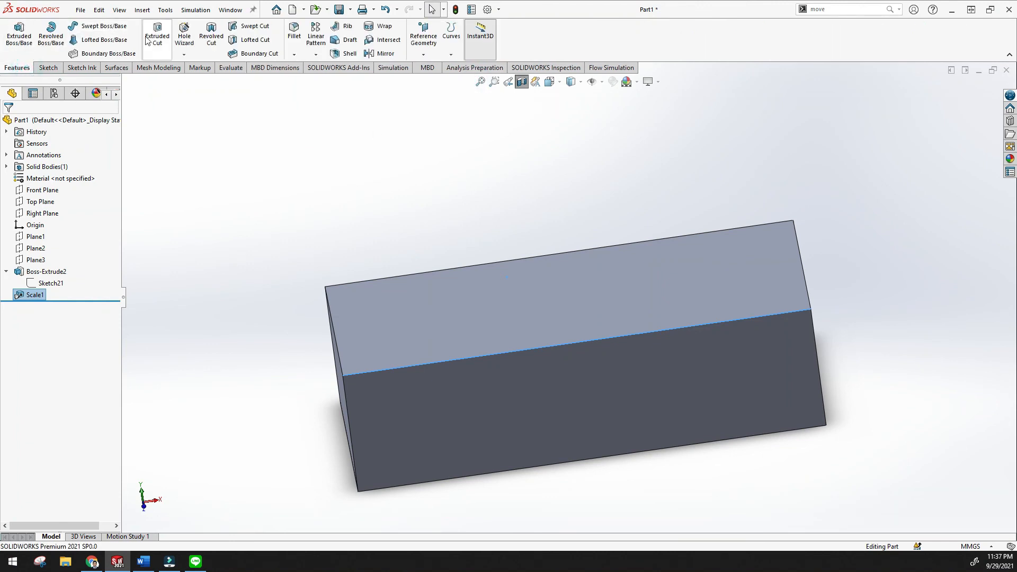